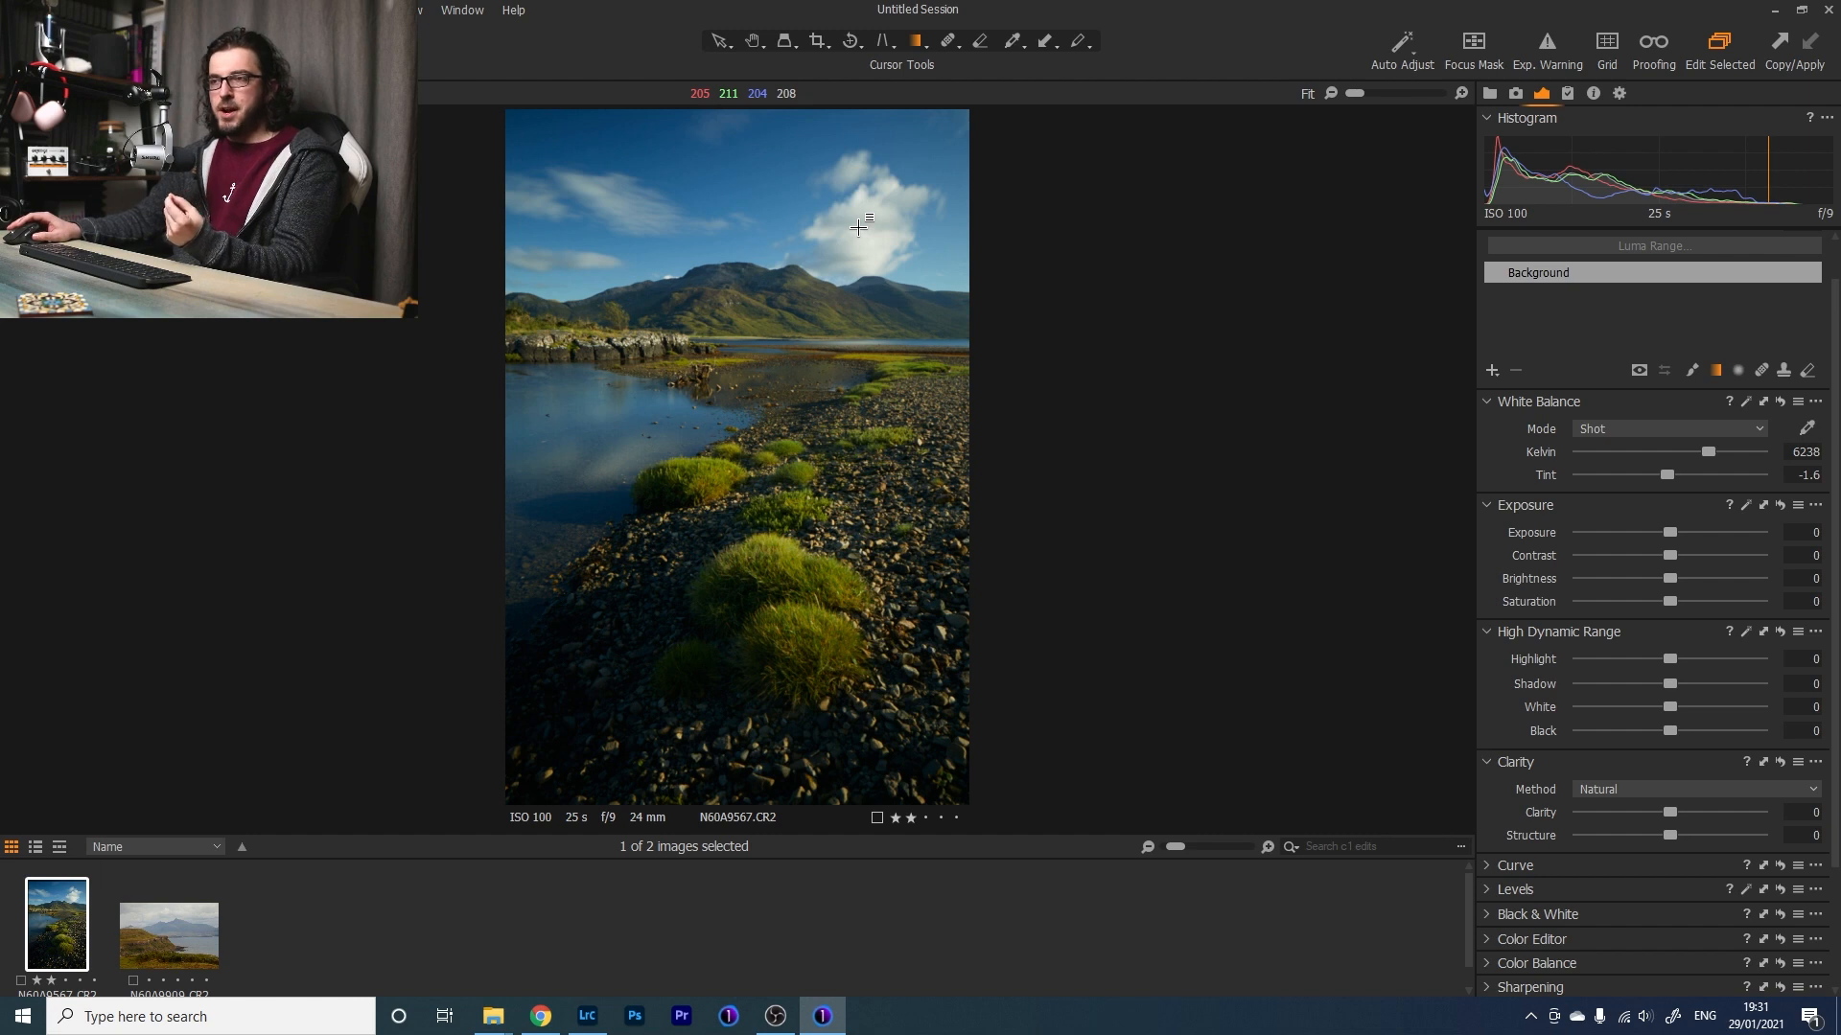
Straighten the photo along the far shoreline and crop it at the 5x7 ratio to about 14.93 by 20.90 in.
click(847, 41)
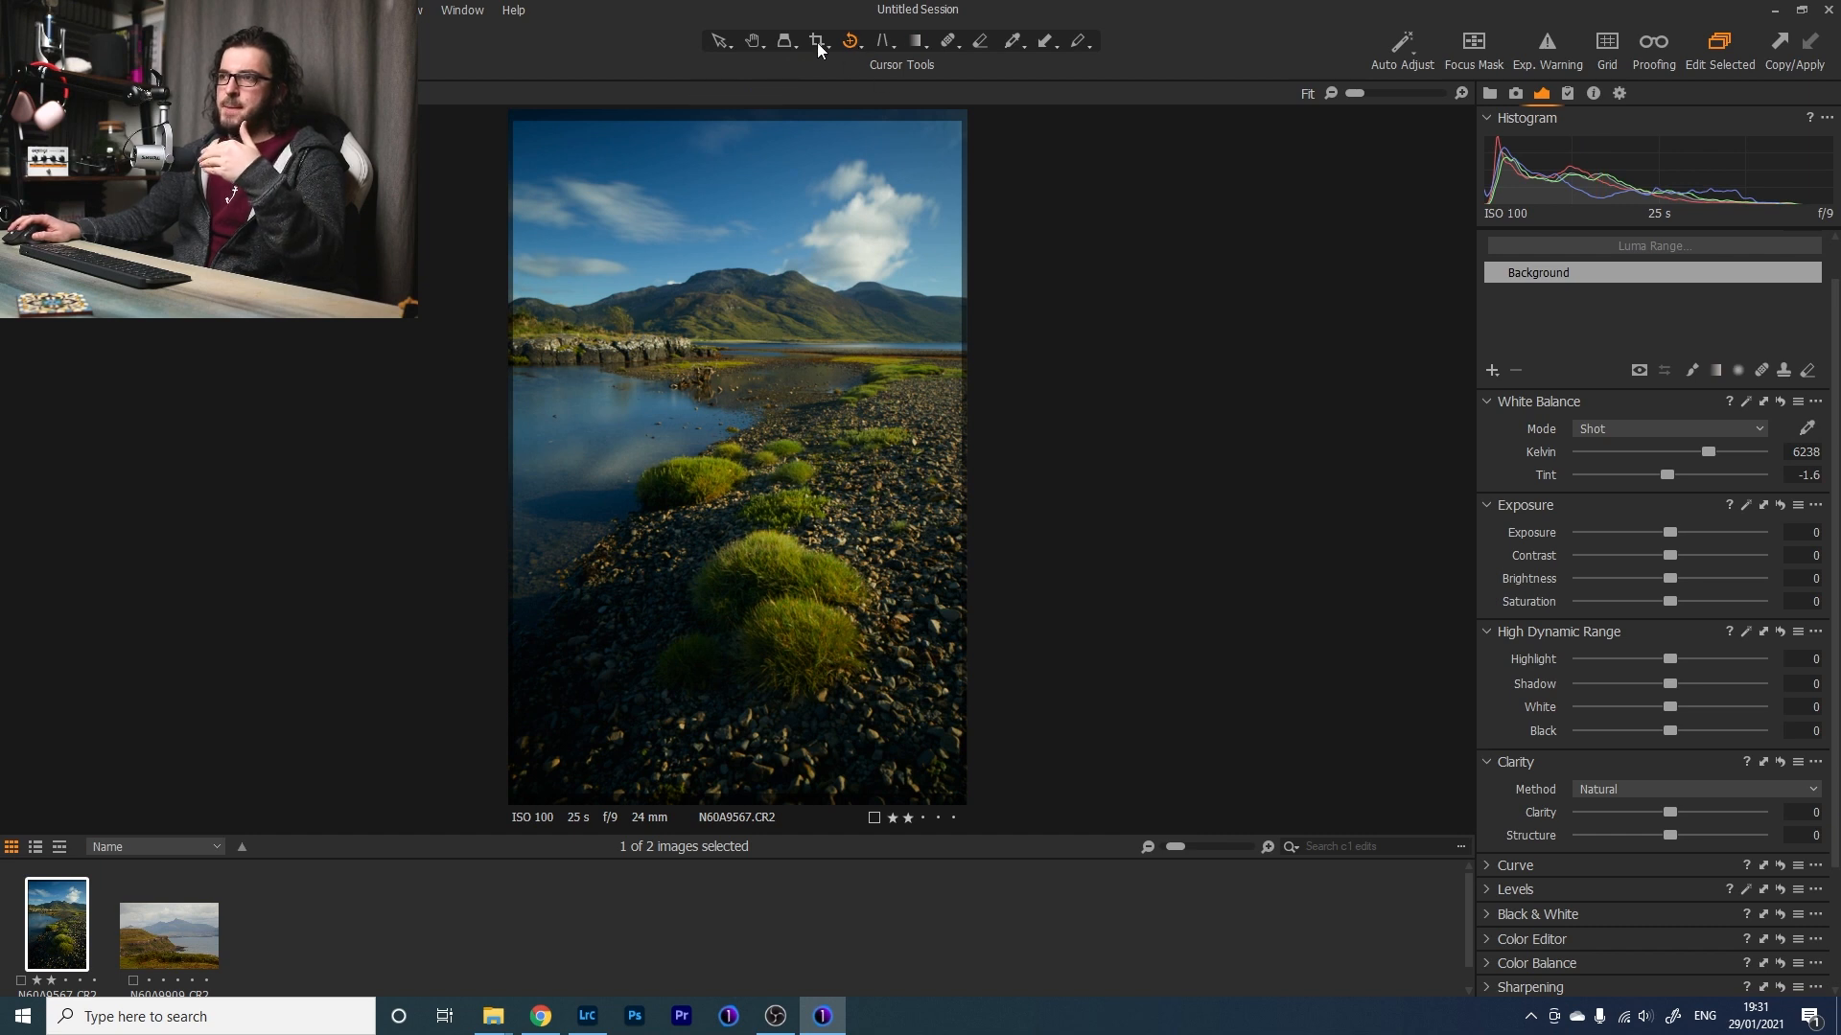
drag(721, 340, 1033, 343)
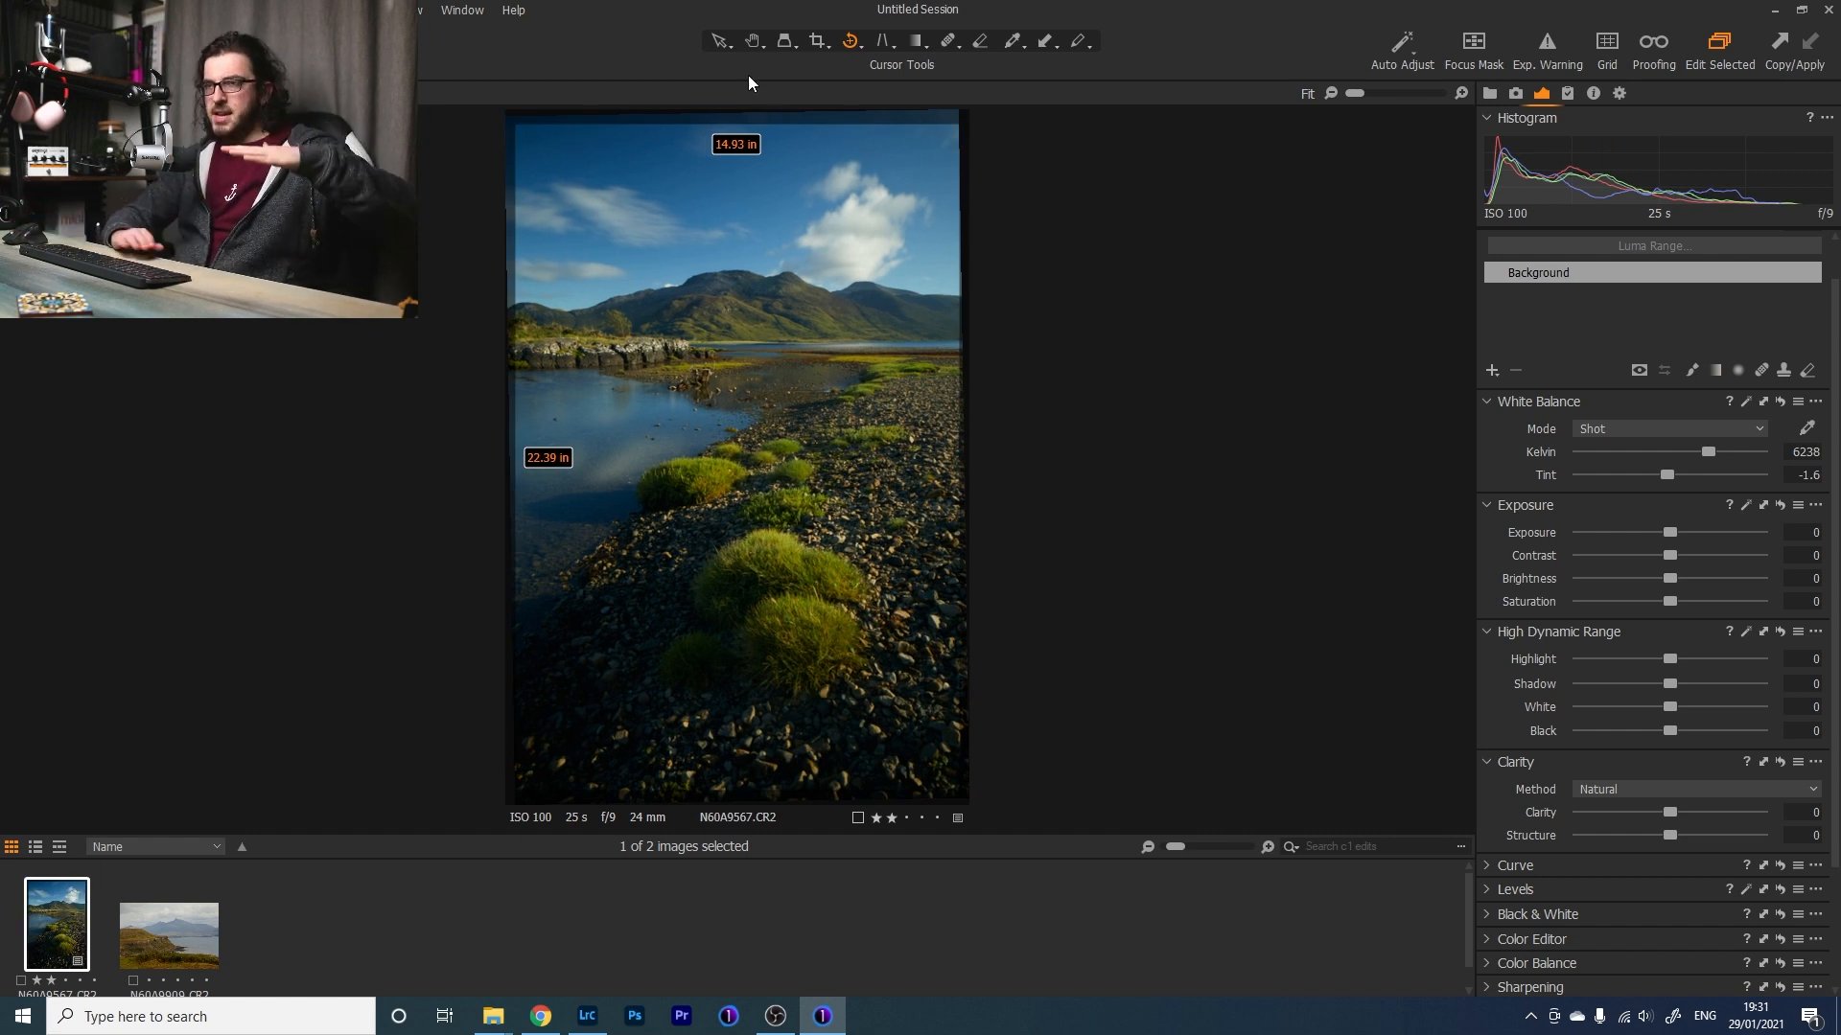
click(817, 42)
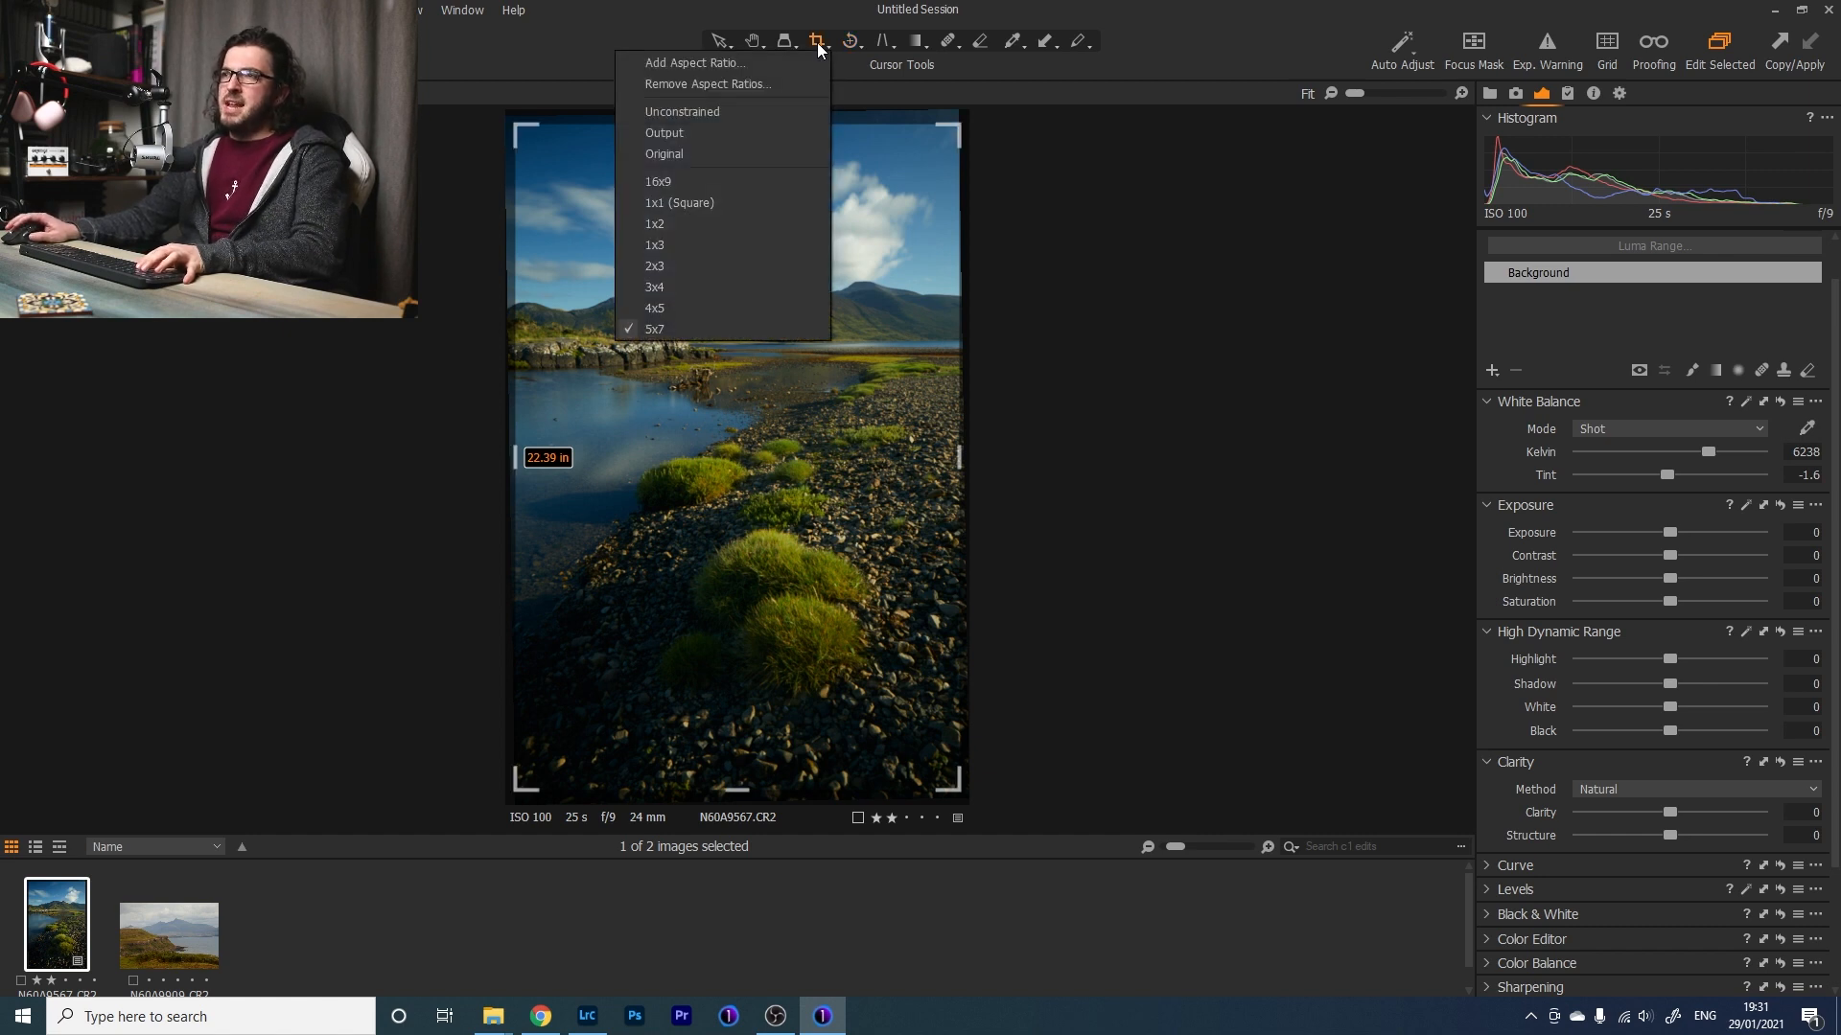
click(696, 324)
drag(728, 125, 736, 169)
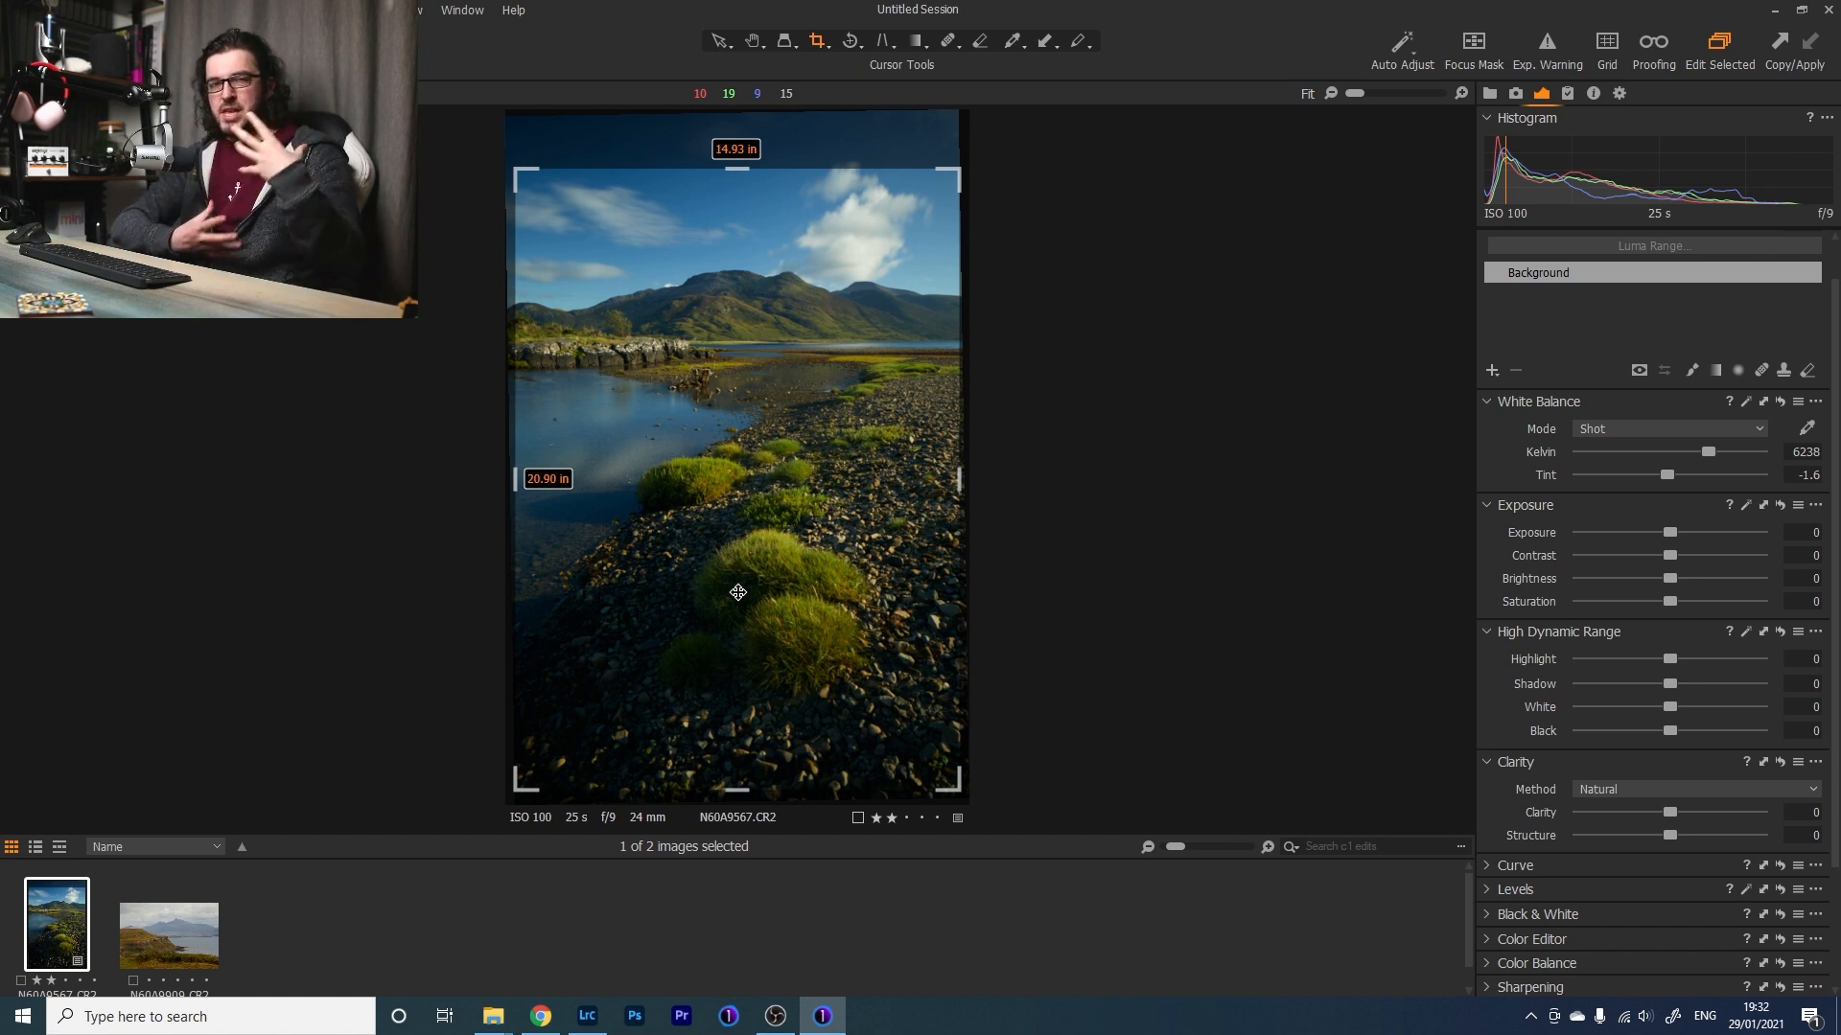
Shift the crop frame upward and trim its left side to about 13.97 by 19.56 in, finalizing the crop.
drag(759, 555, 776, 536)
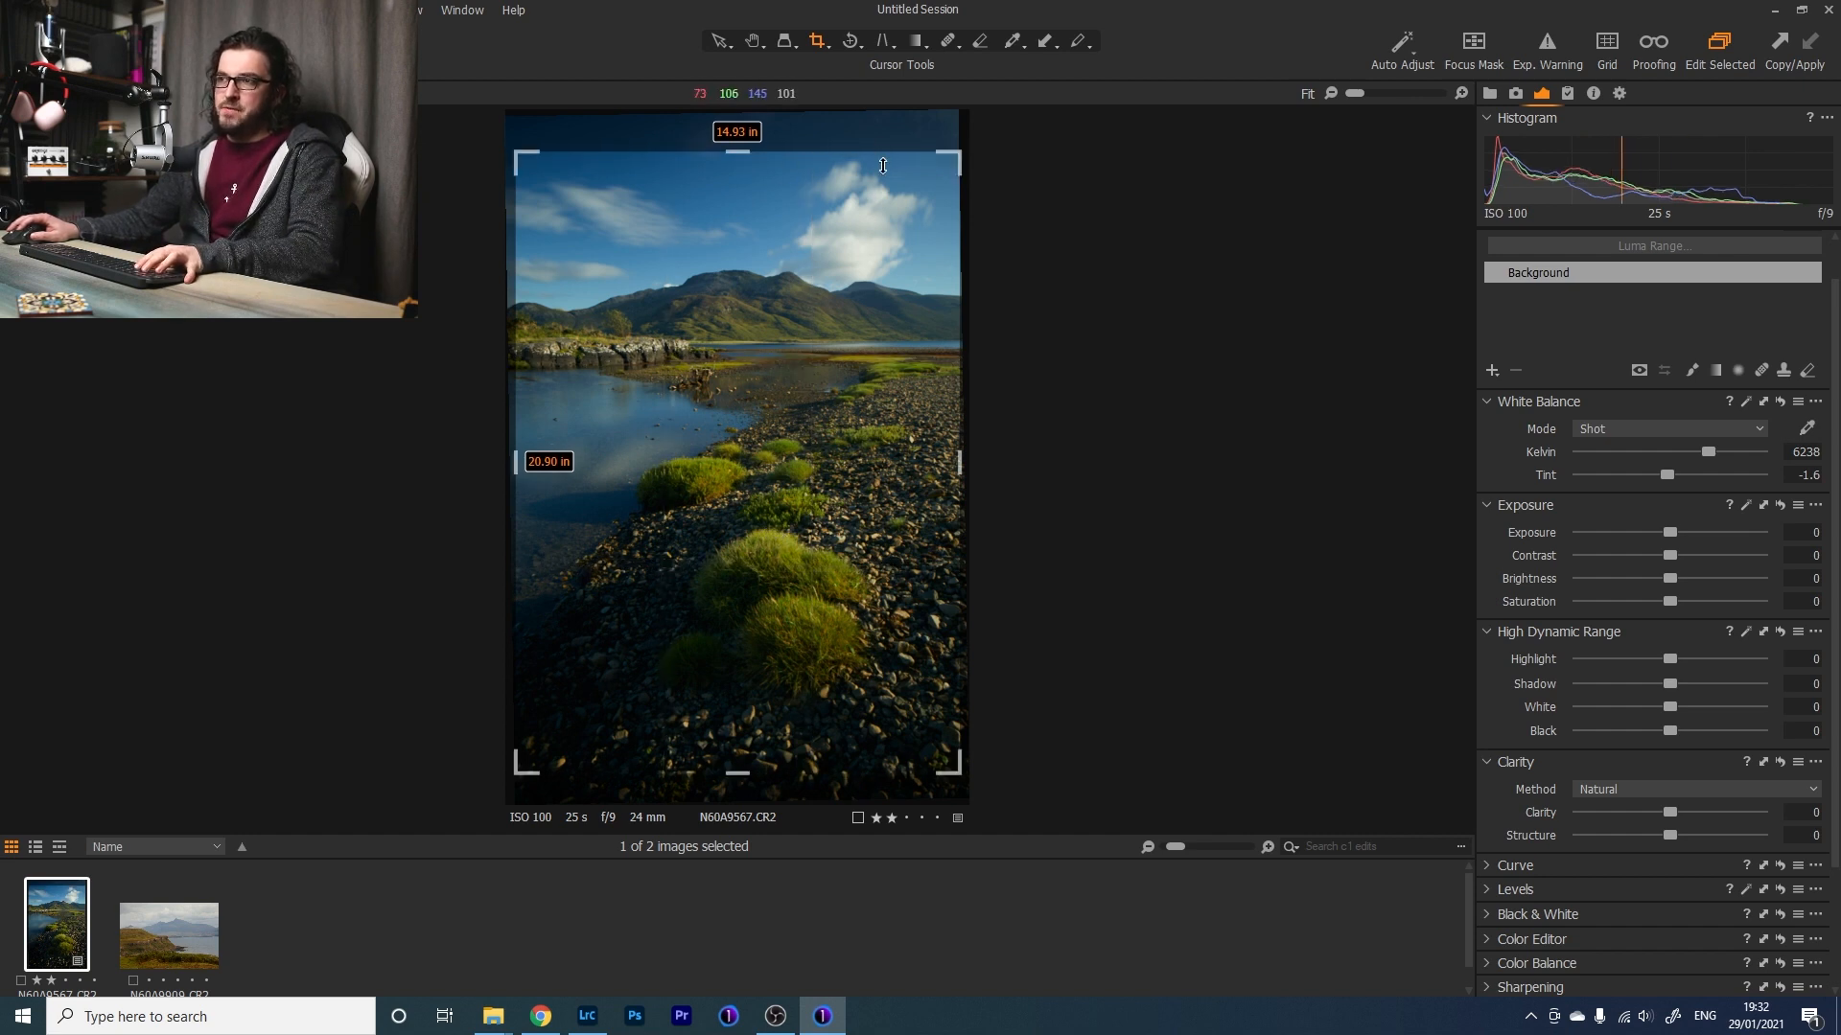
drag(811, 634, 811, 599)
mouse_move(764, 418)
mouse_down()
mouse_move(766, 440)
mouse_move(797, 418)
mouse_up()
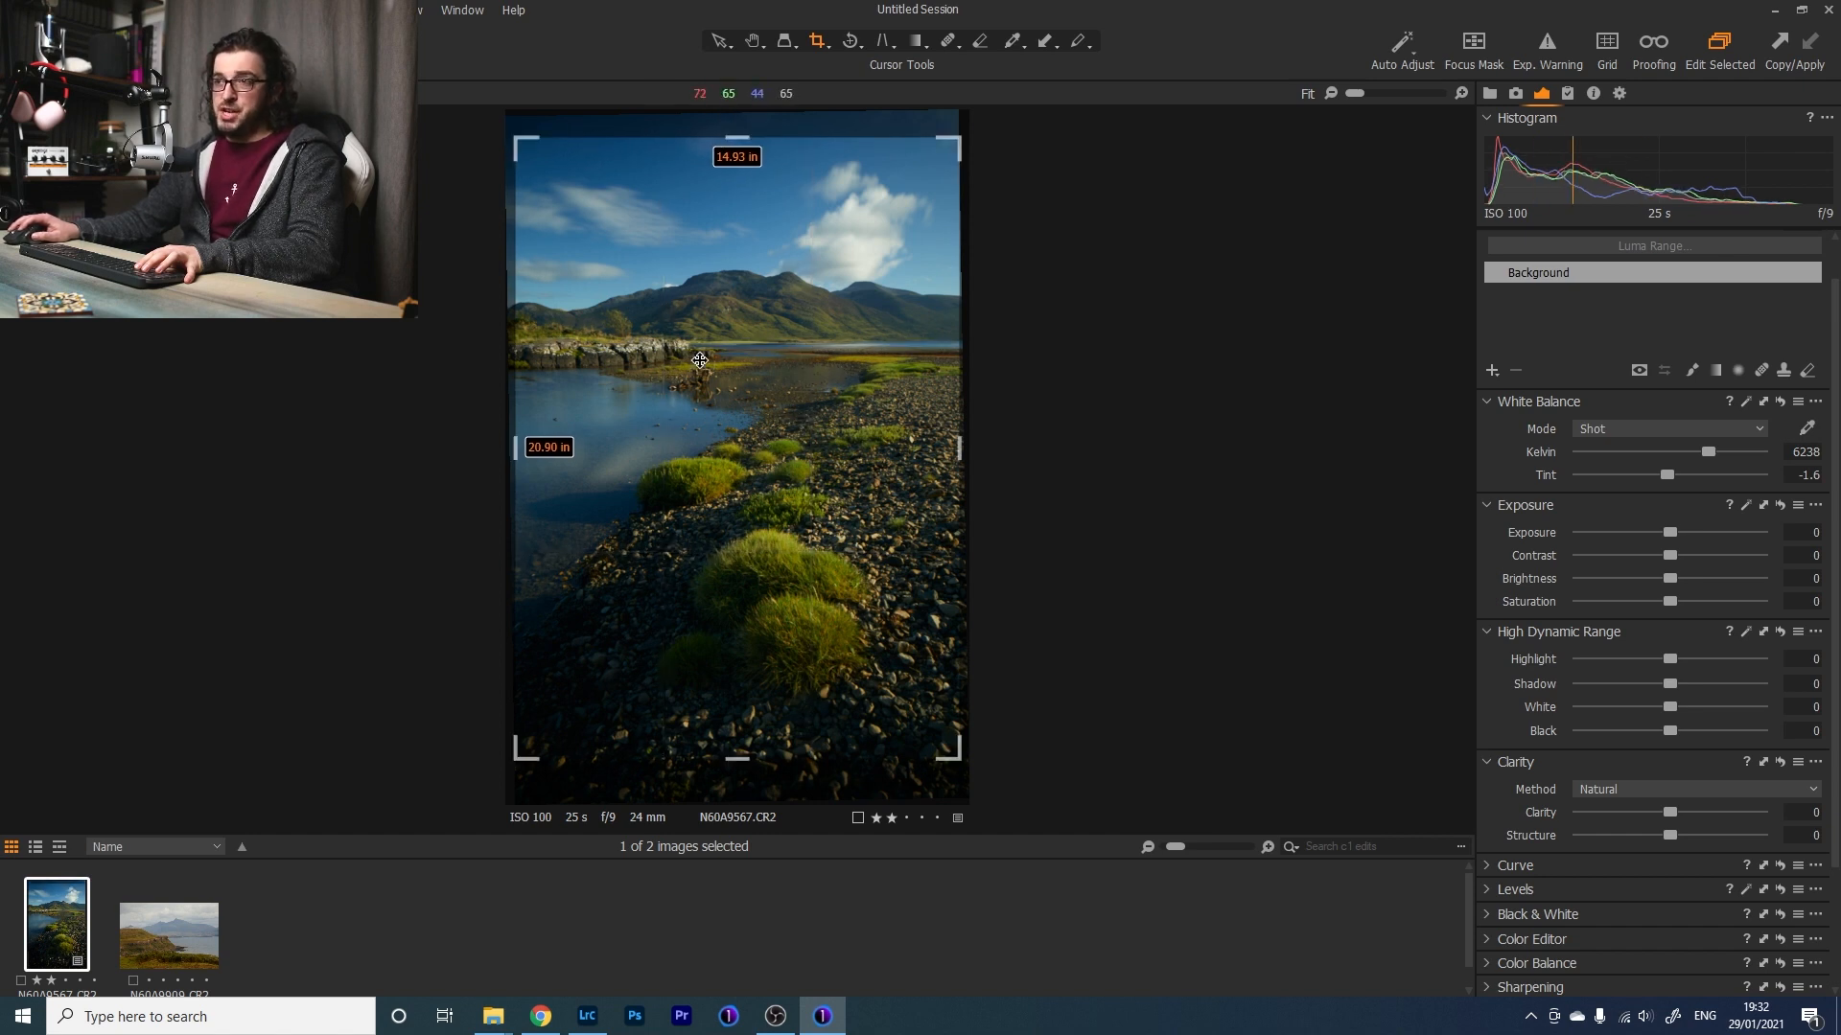
drag(854, 652, 854, 654)
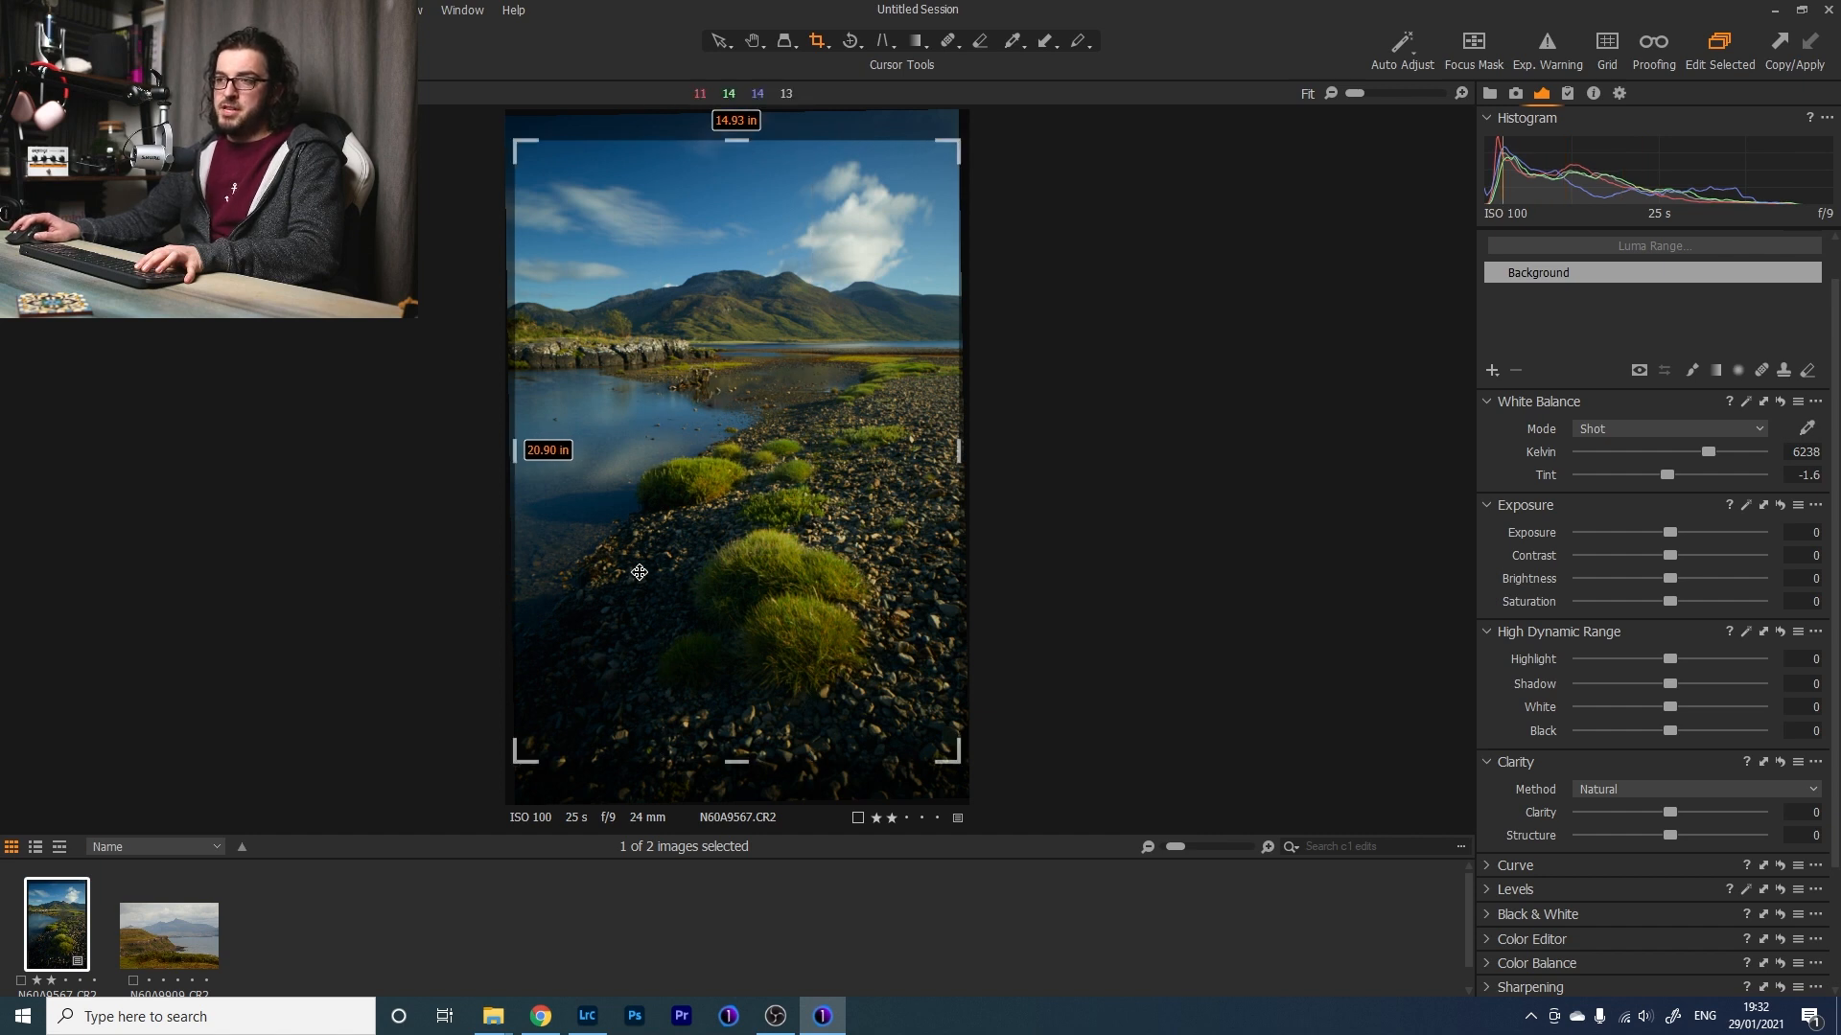
drag(823, 567, 823, 574)
drag(514, 463, 542, 461)
drag(670, 450, 677, 427)
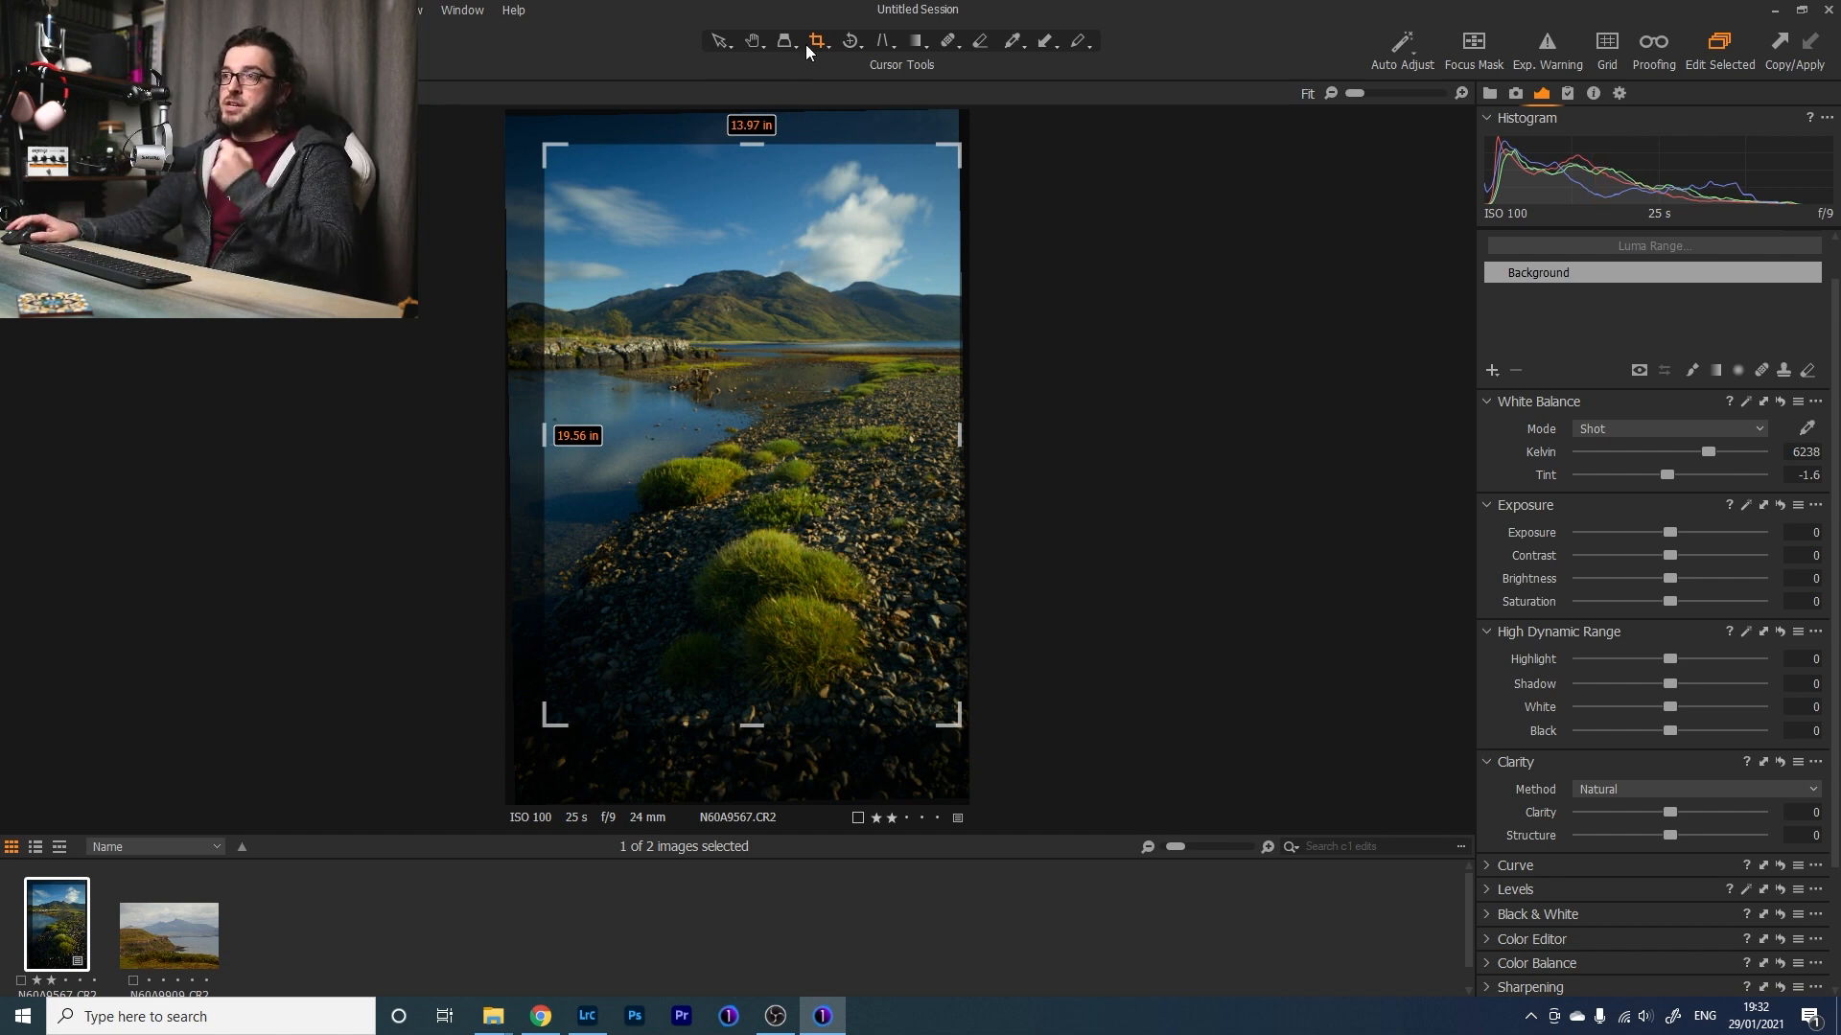
click(720, 39)
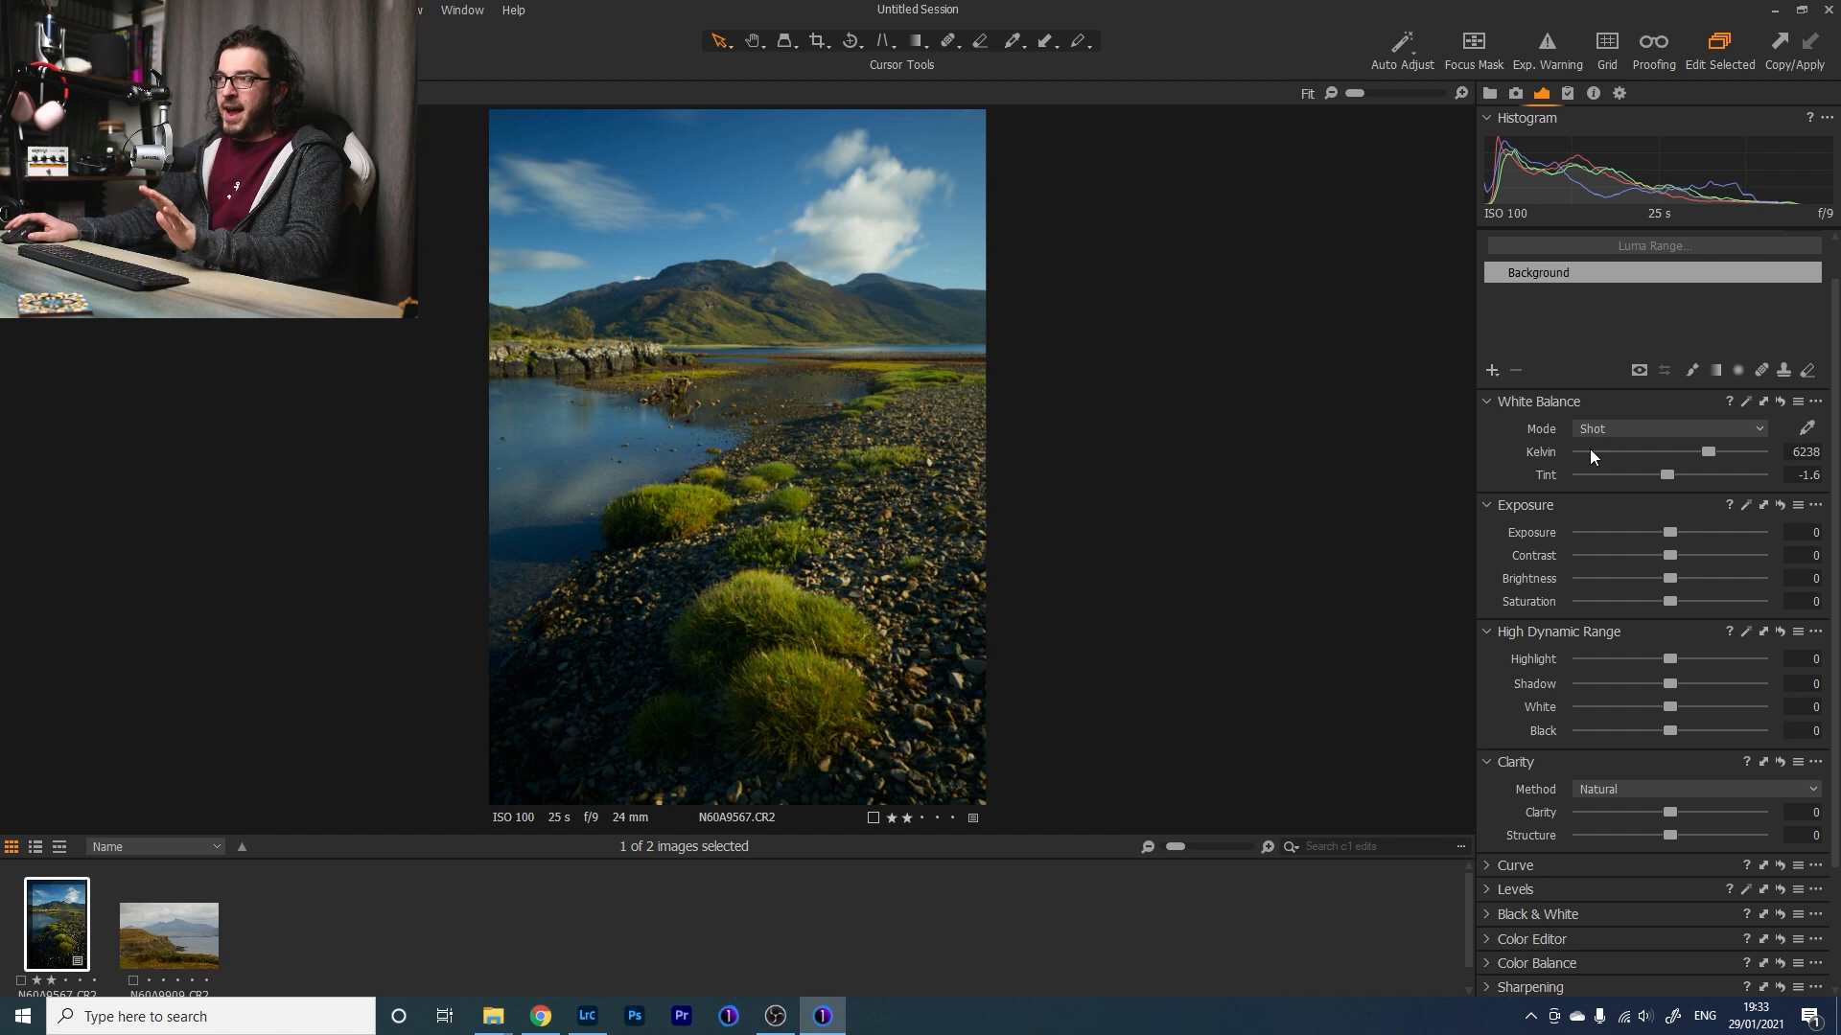
Browse the user styles and apply SB-02 - Calabria (dark) to the photo as a new layer.
click(1567, 93)
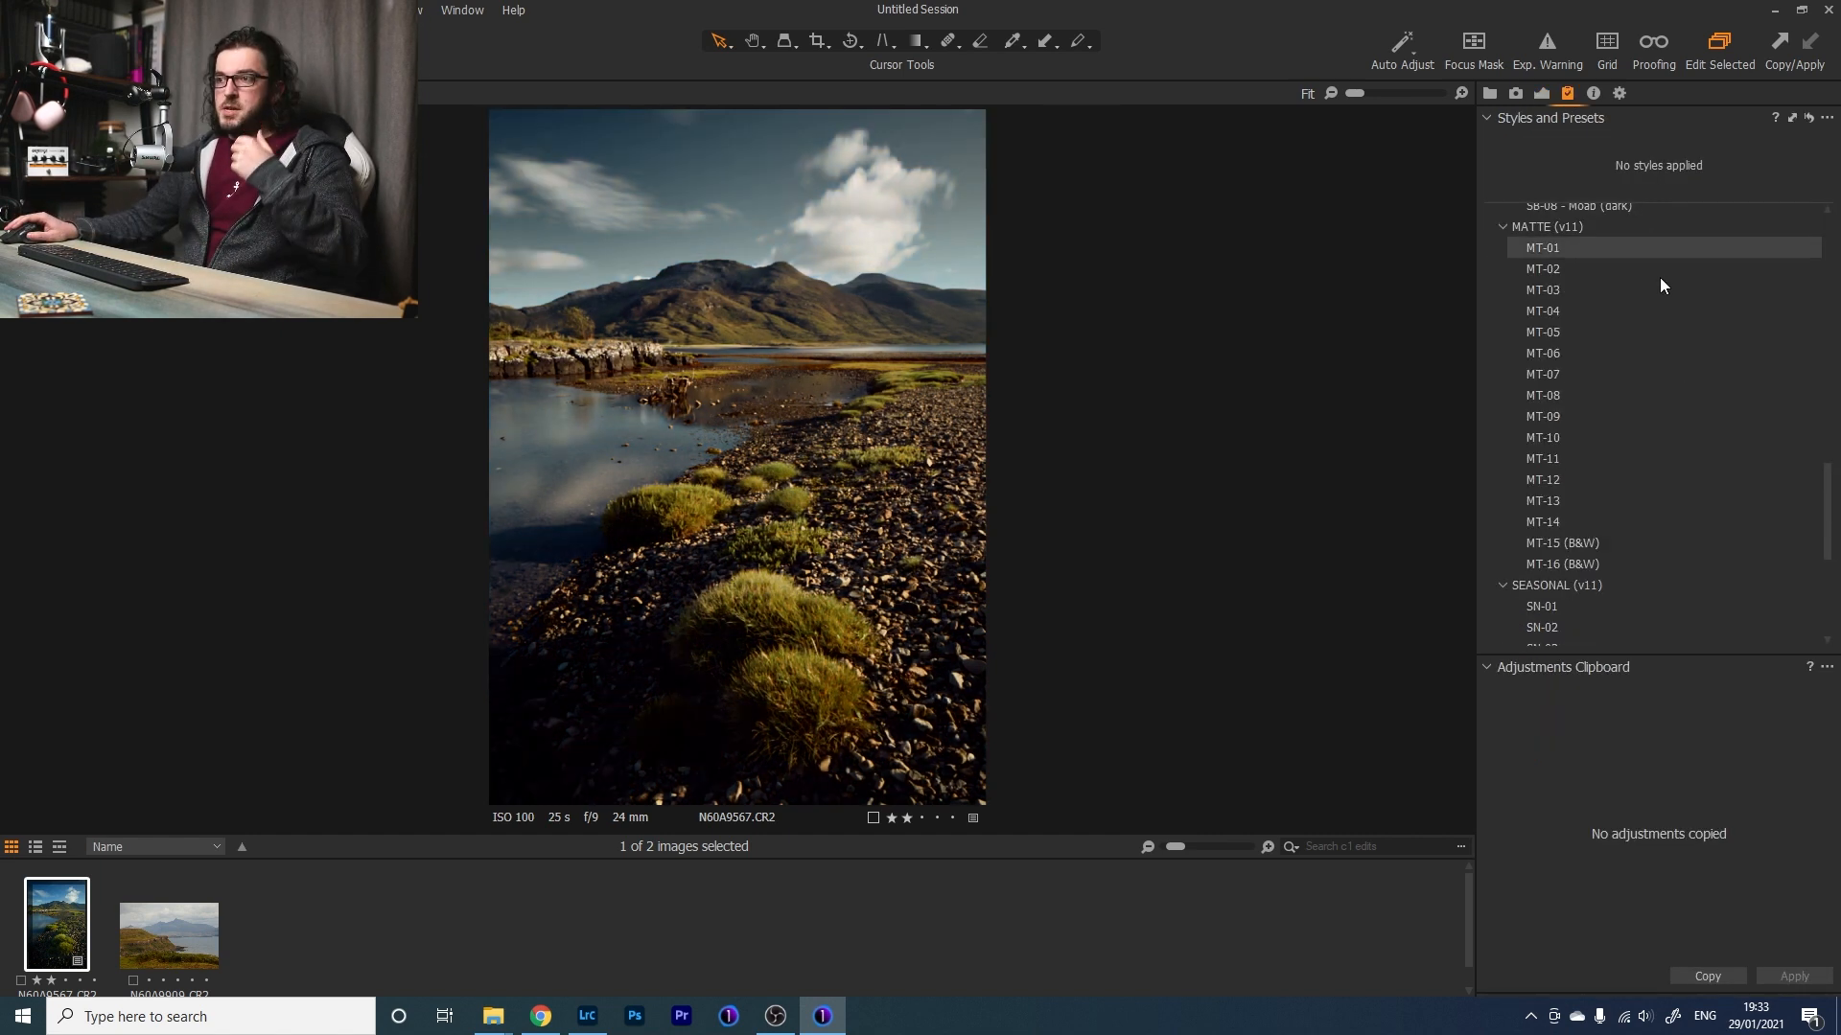
scroll(1668, 383, up, 5)
scroll(1659, 412, up, 10)
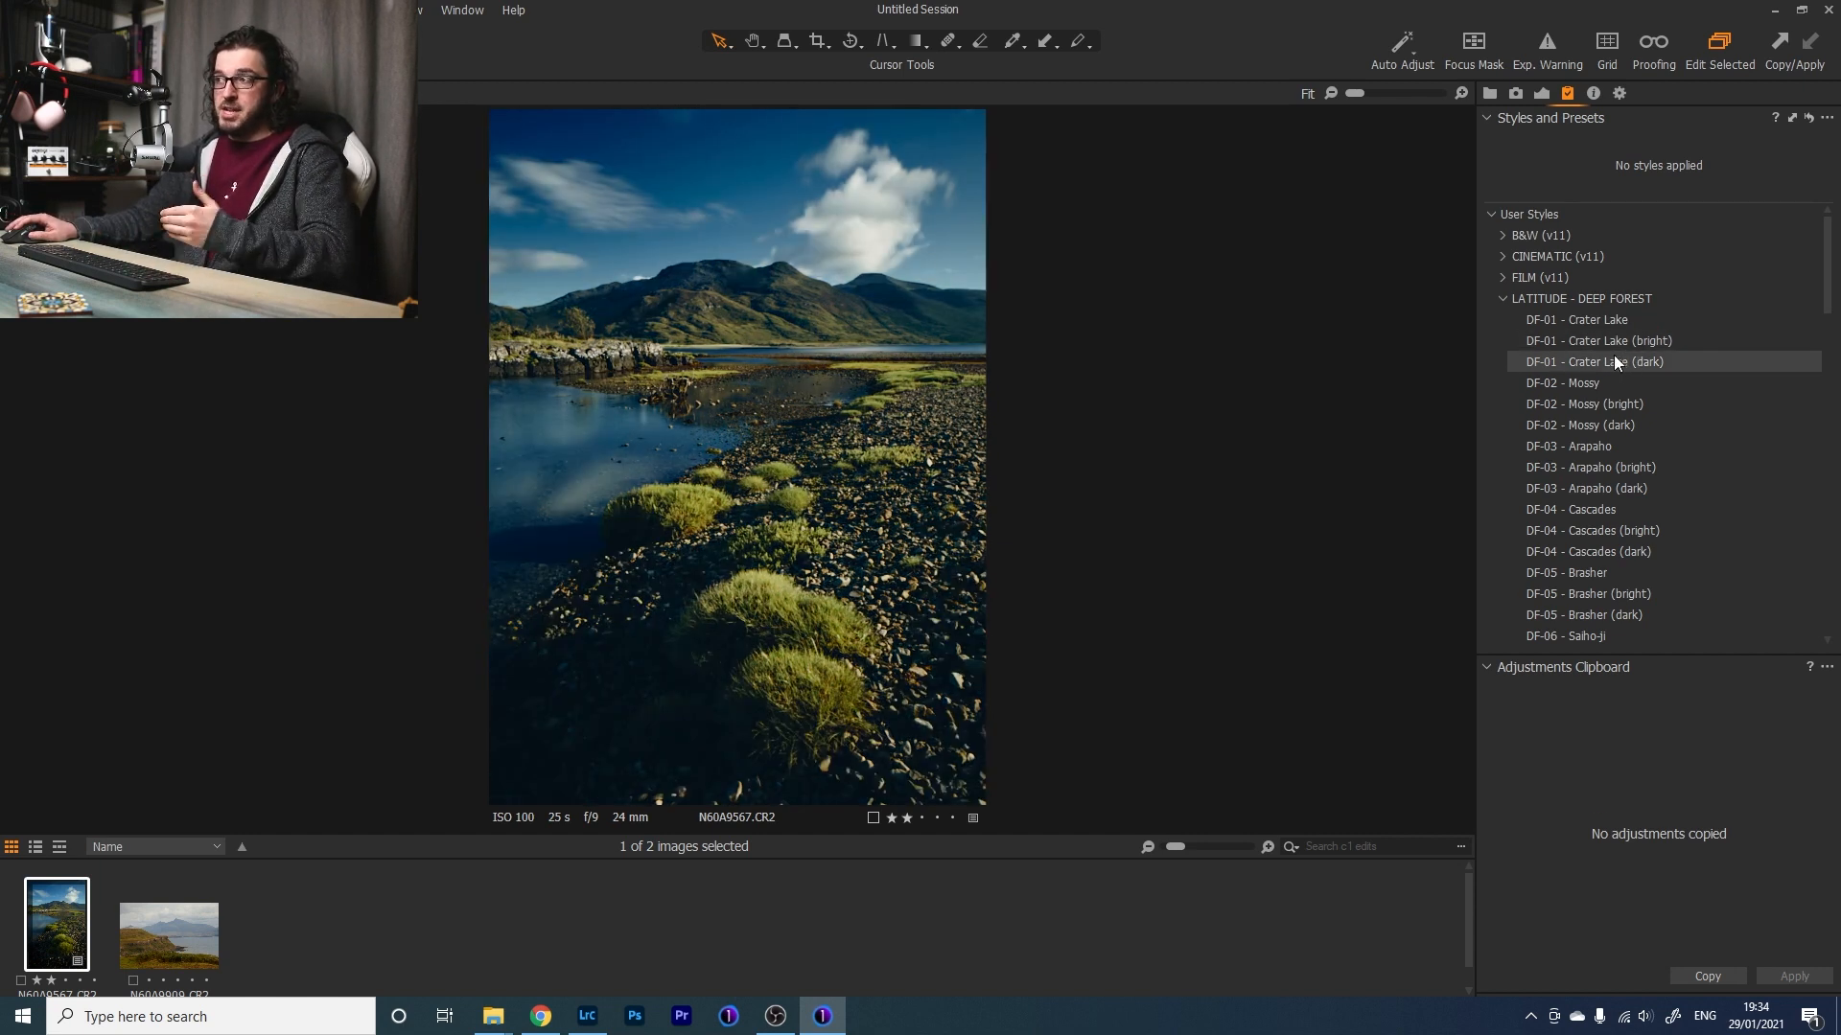
scroll(1632, 351, down, 4)
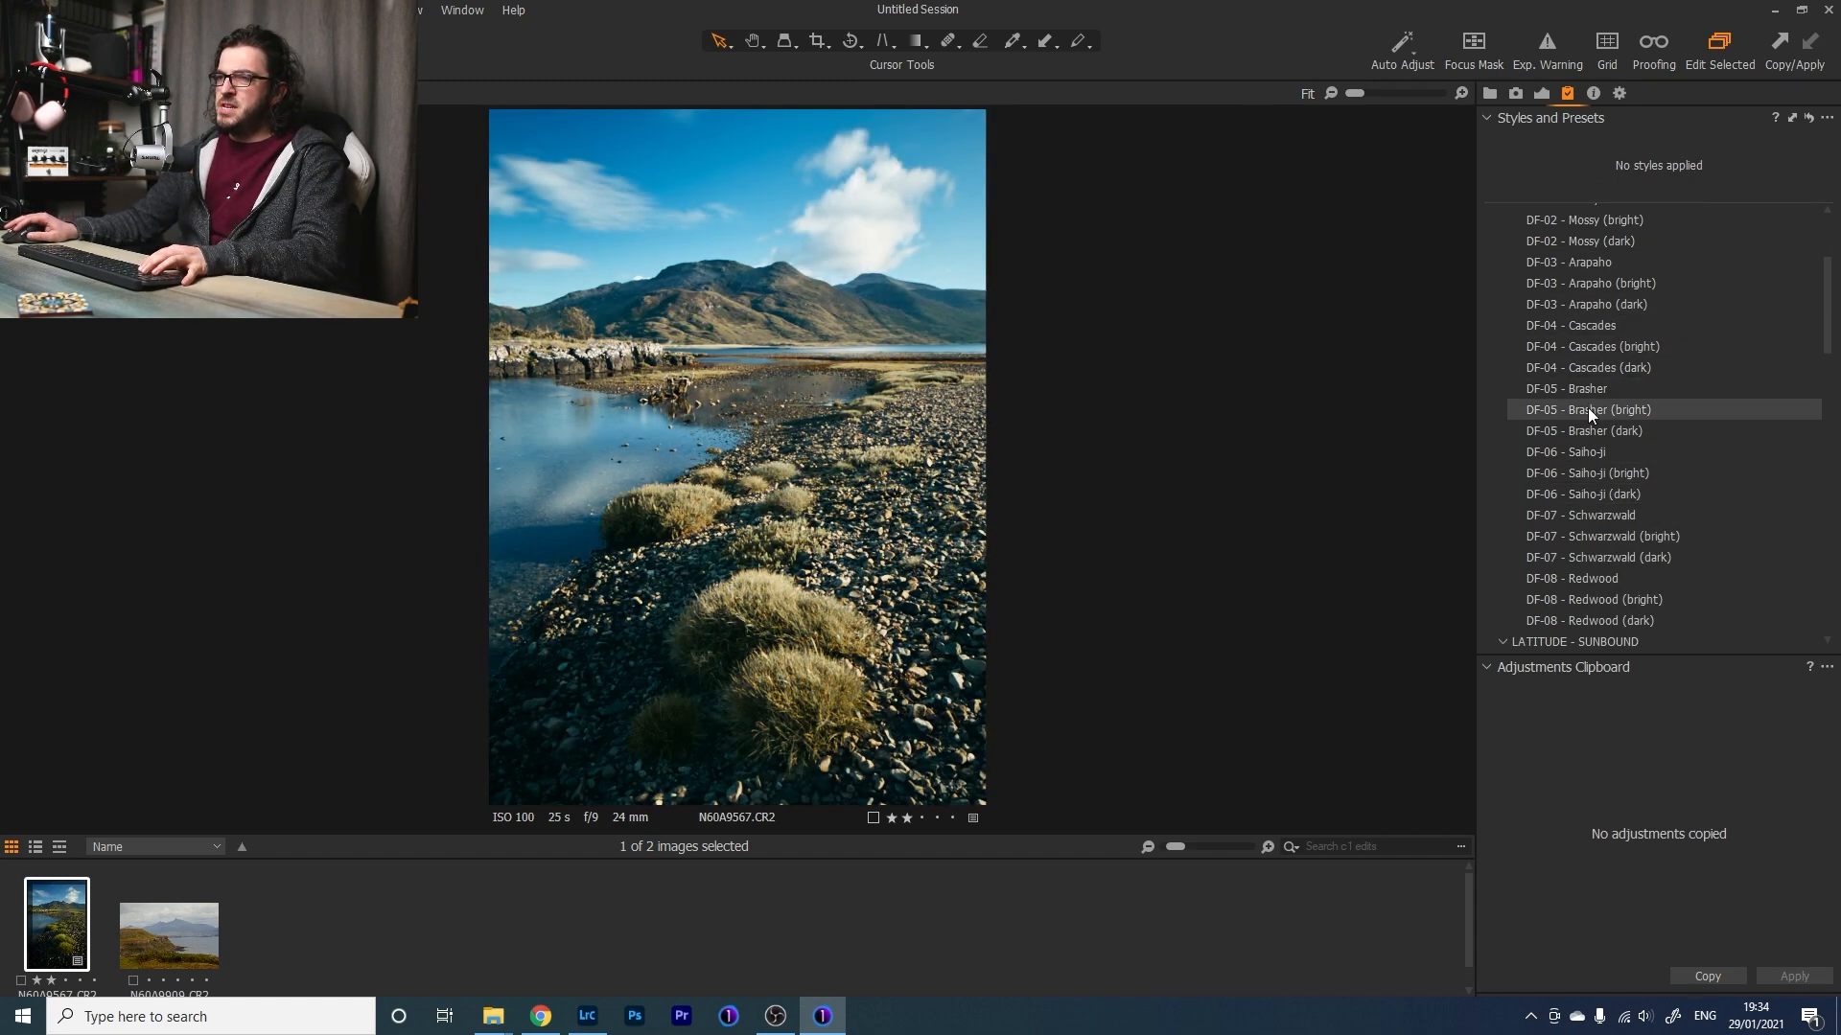
scroll(1588, 412, down, 5)
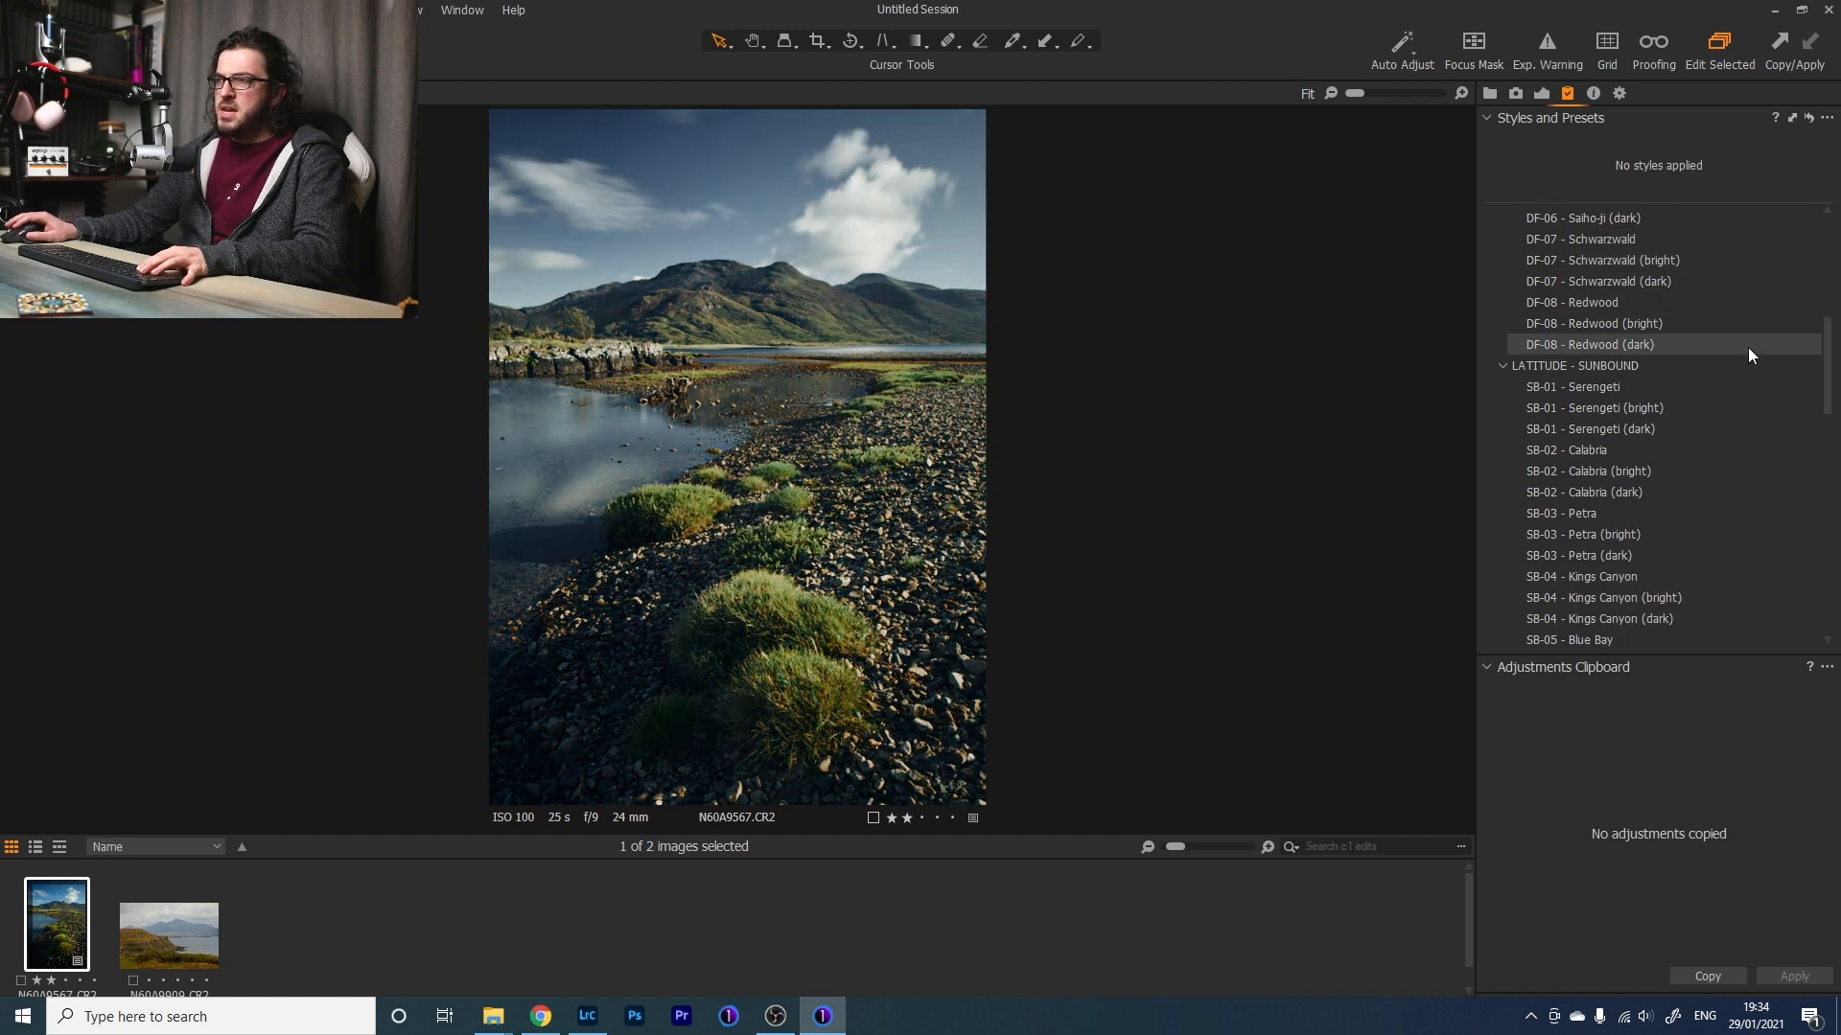
scroll(1746, 347, down, 1)
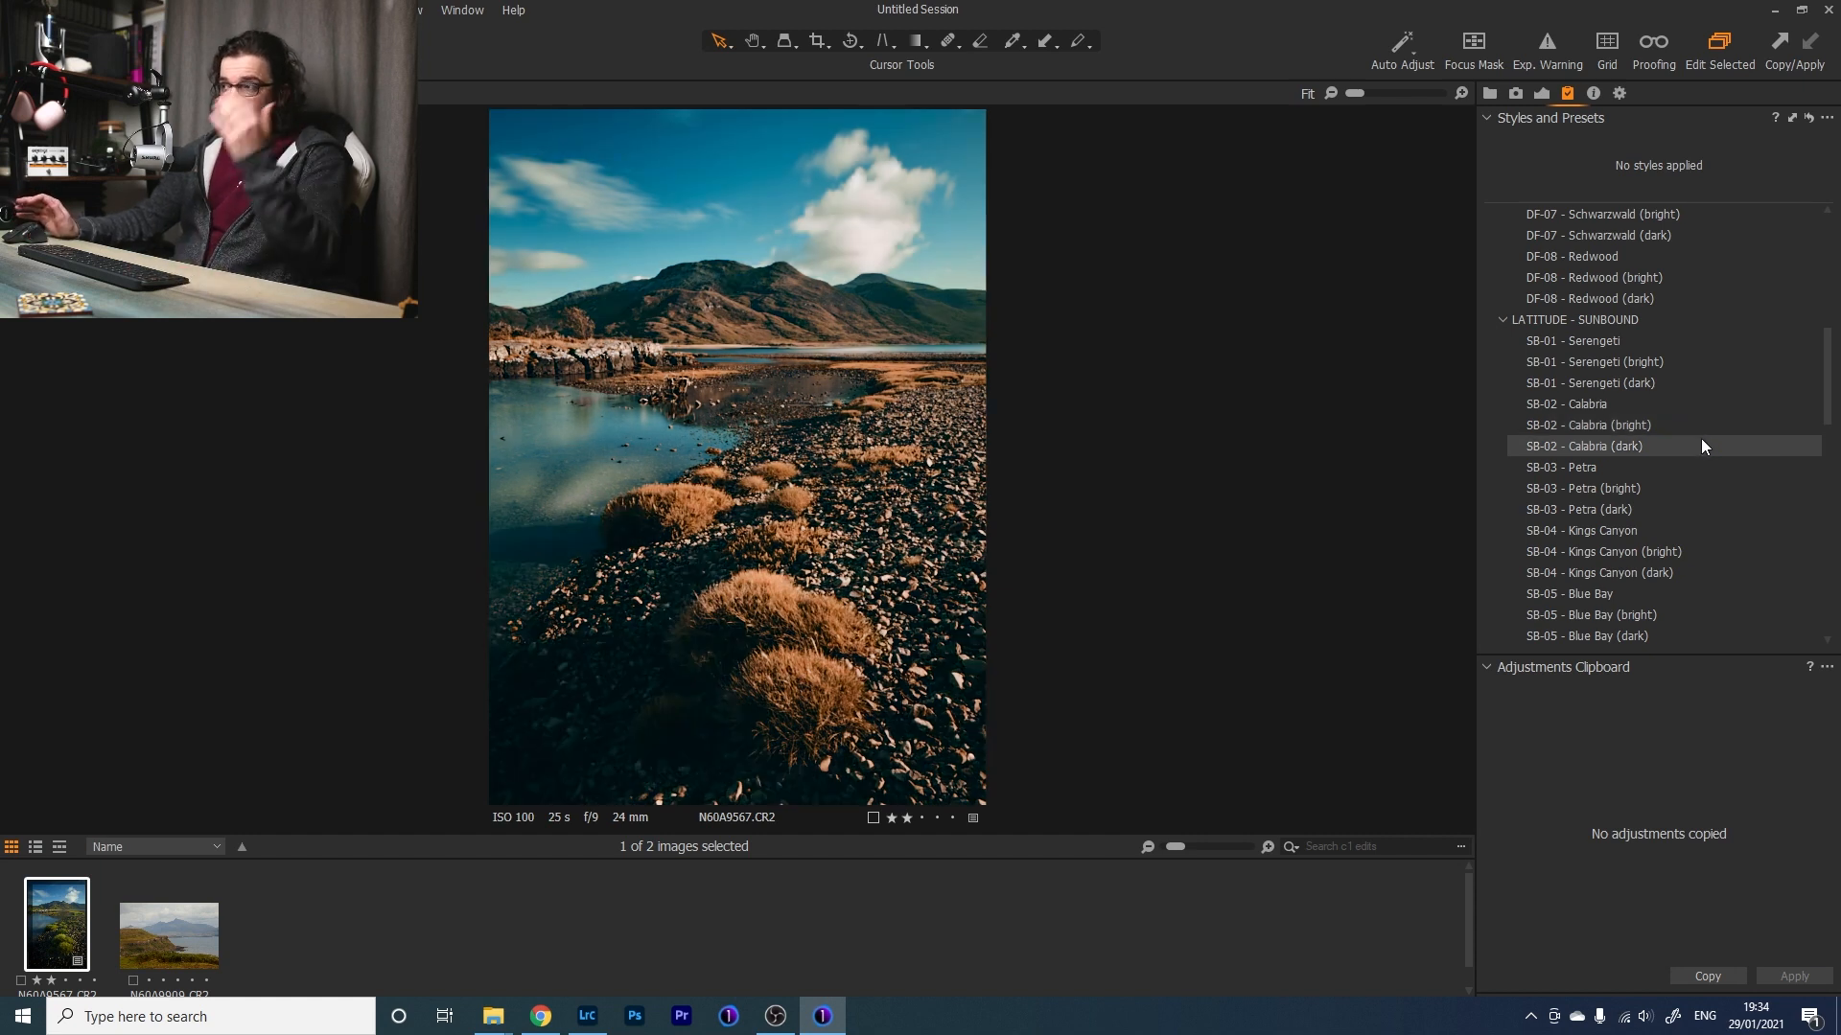
right_click(1624, 442)
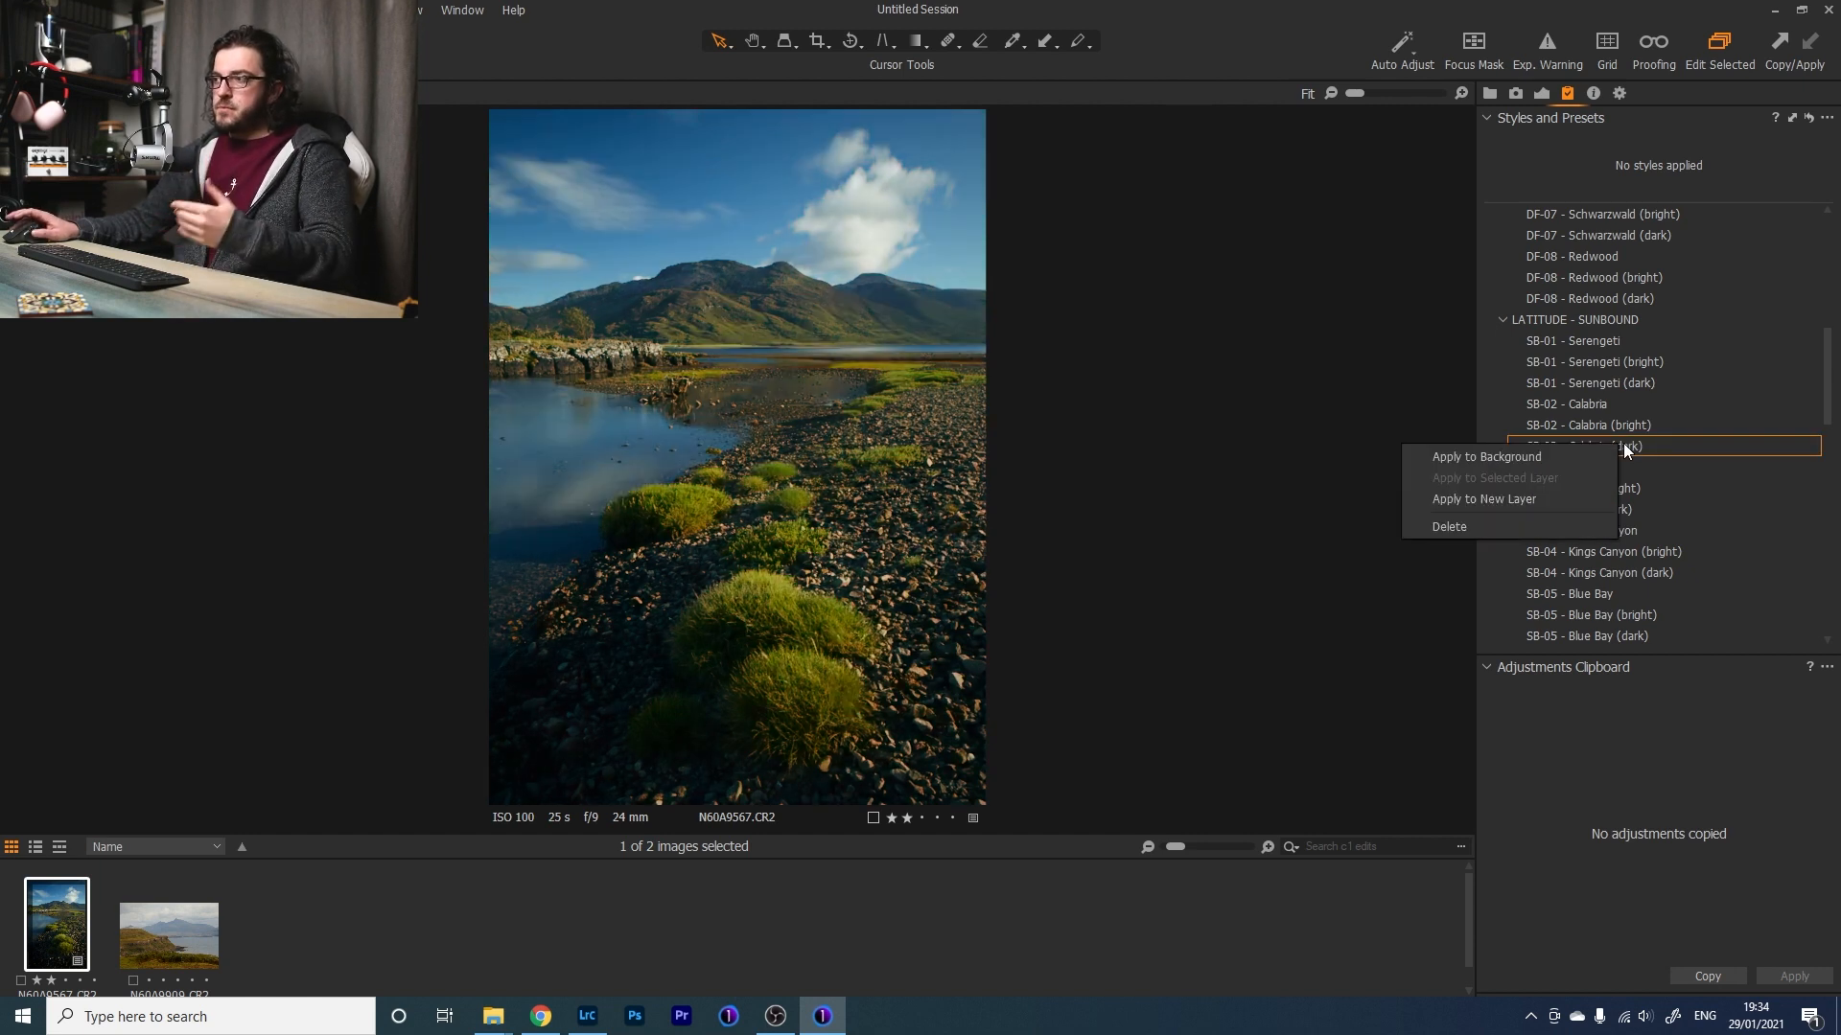
click(1468, 496)
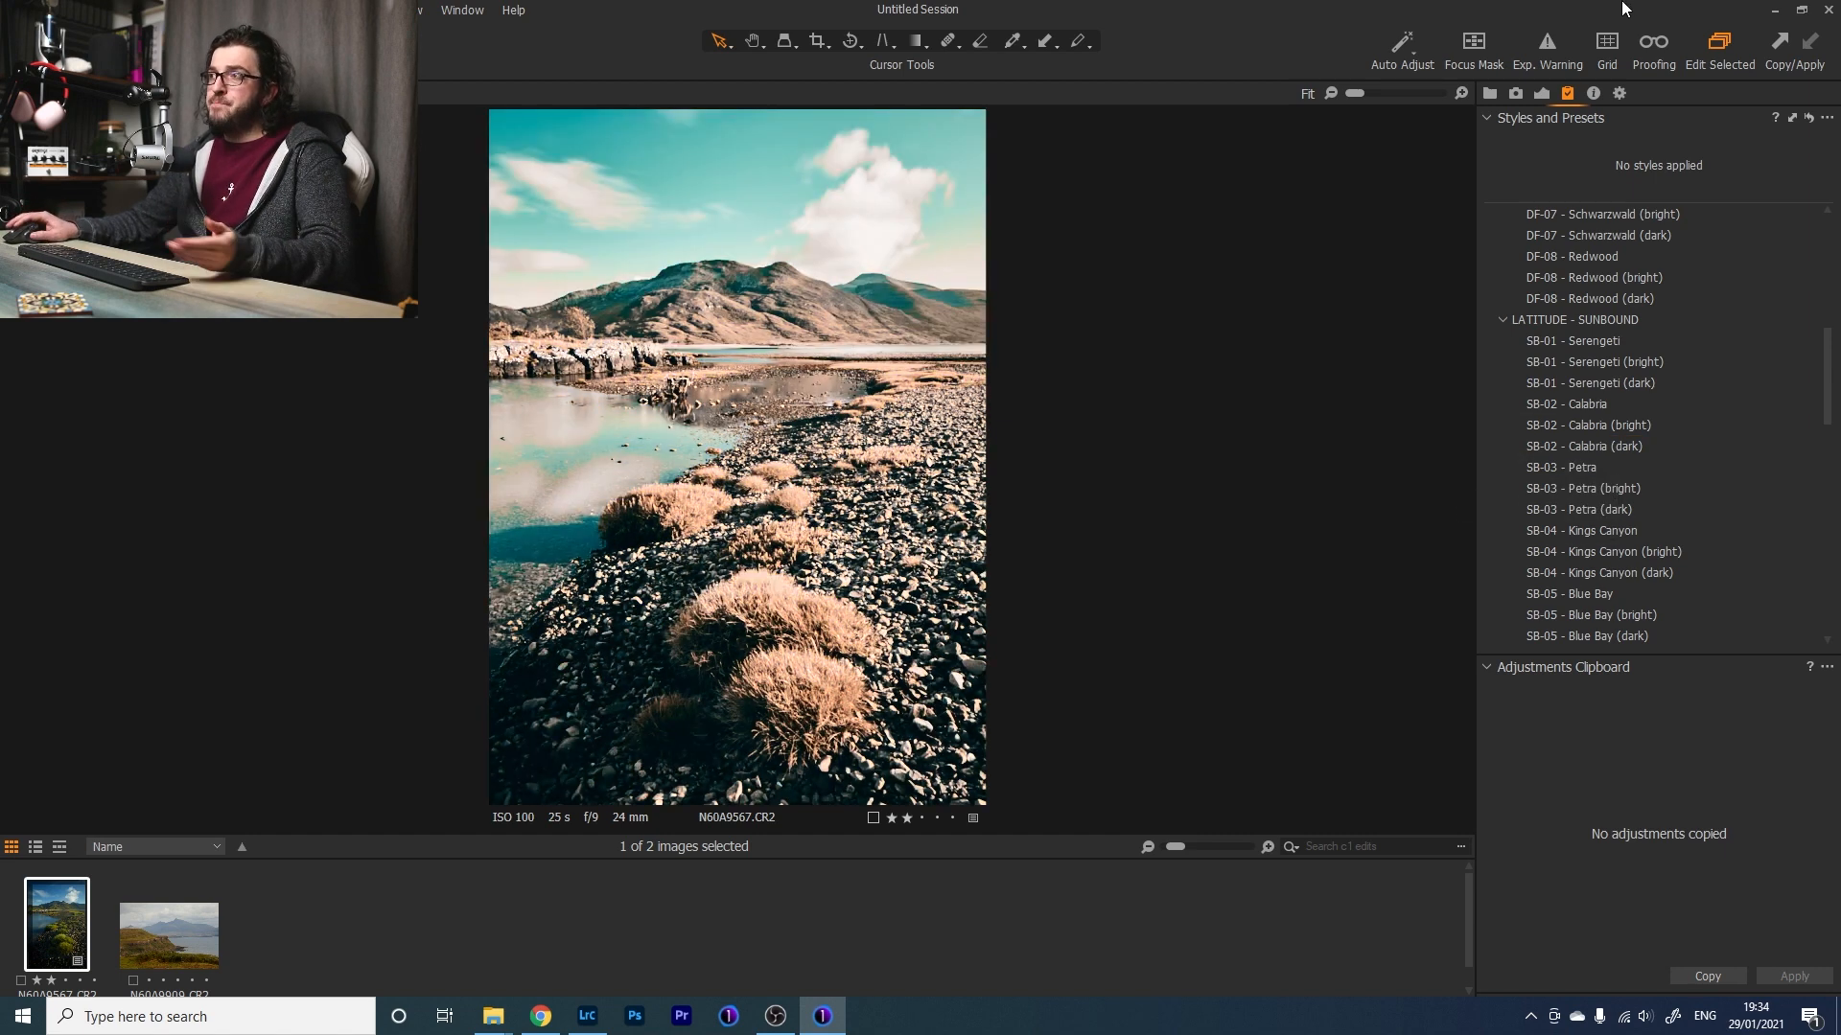
Lower the opacity of the SB-02 - Calabria (dark) layer to 31.
click(1544, 88)
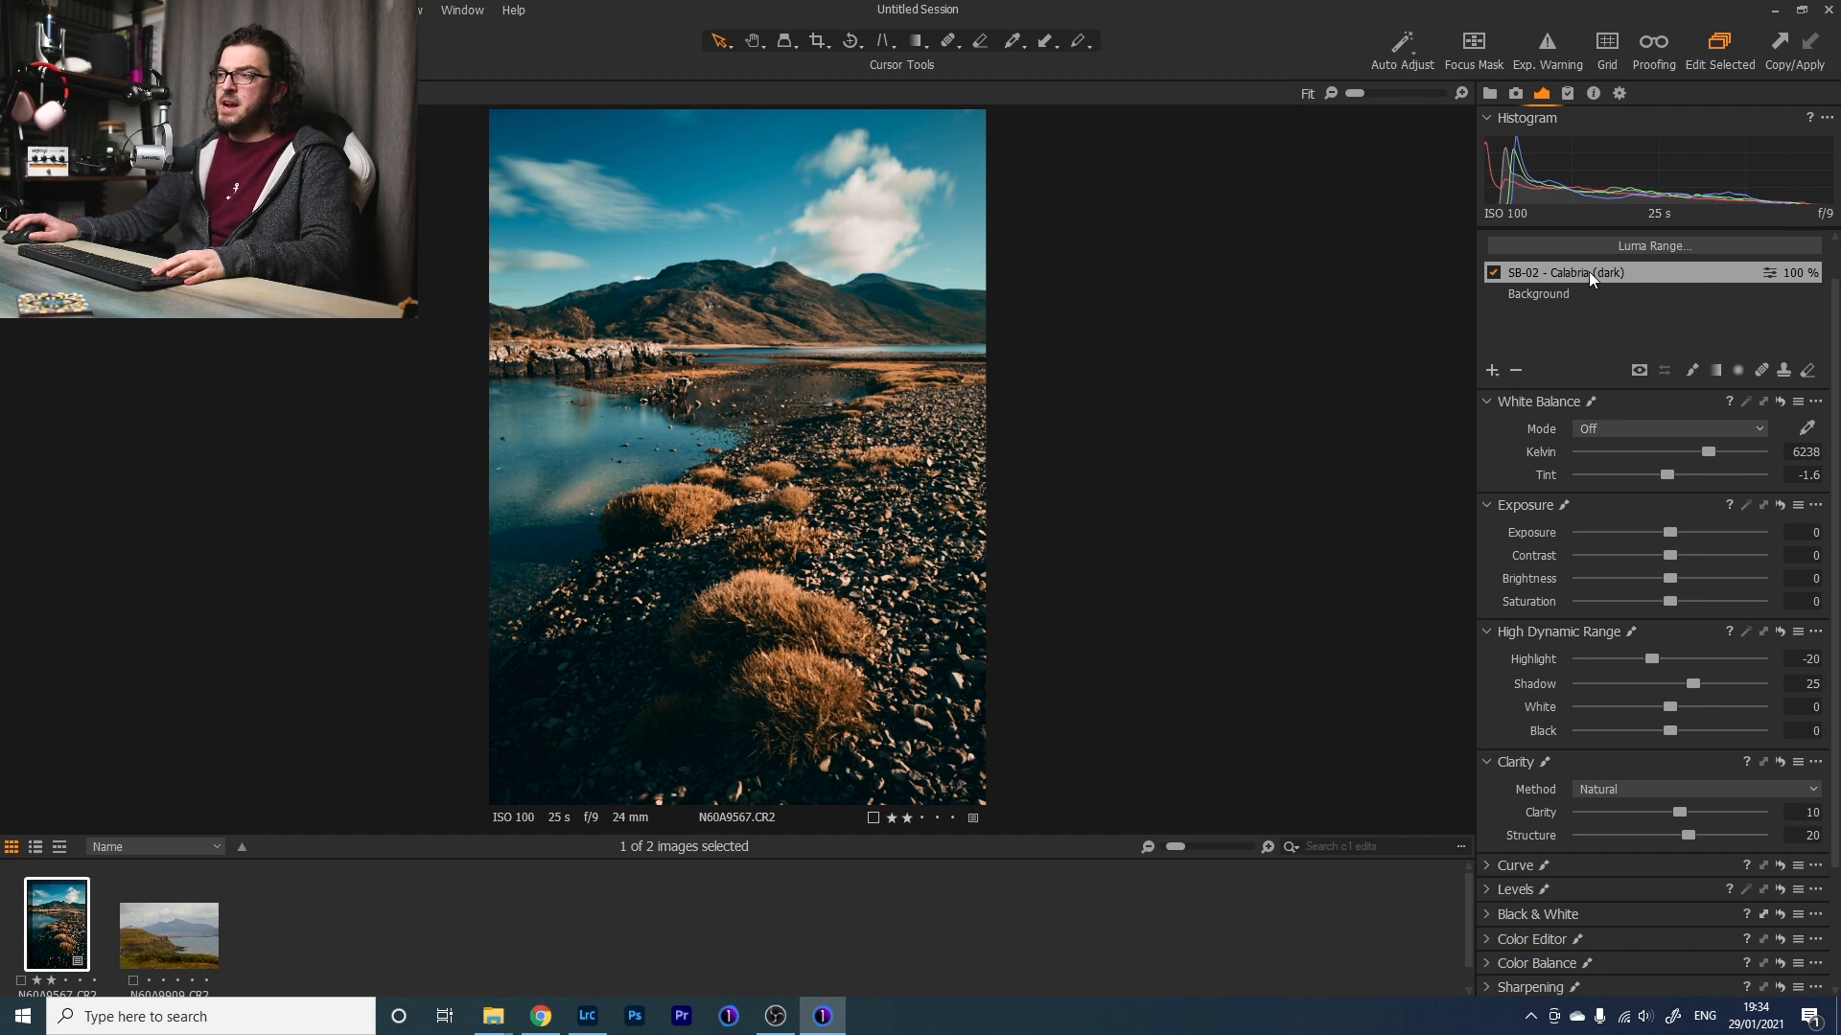
double_click(1659, 276)
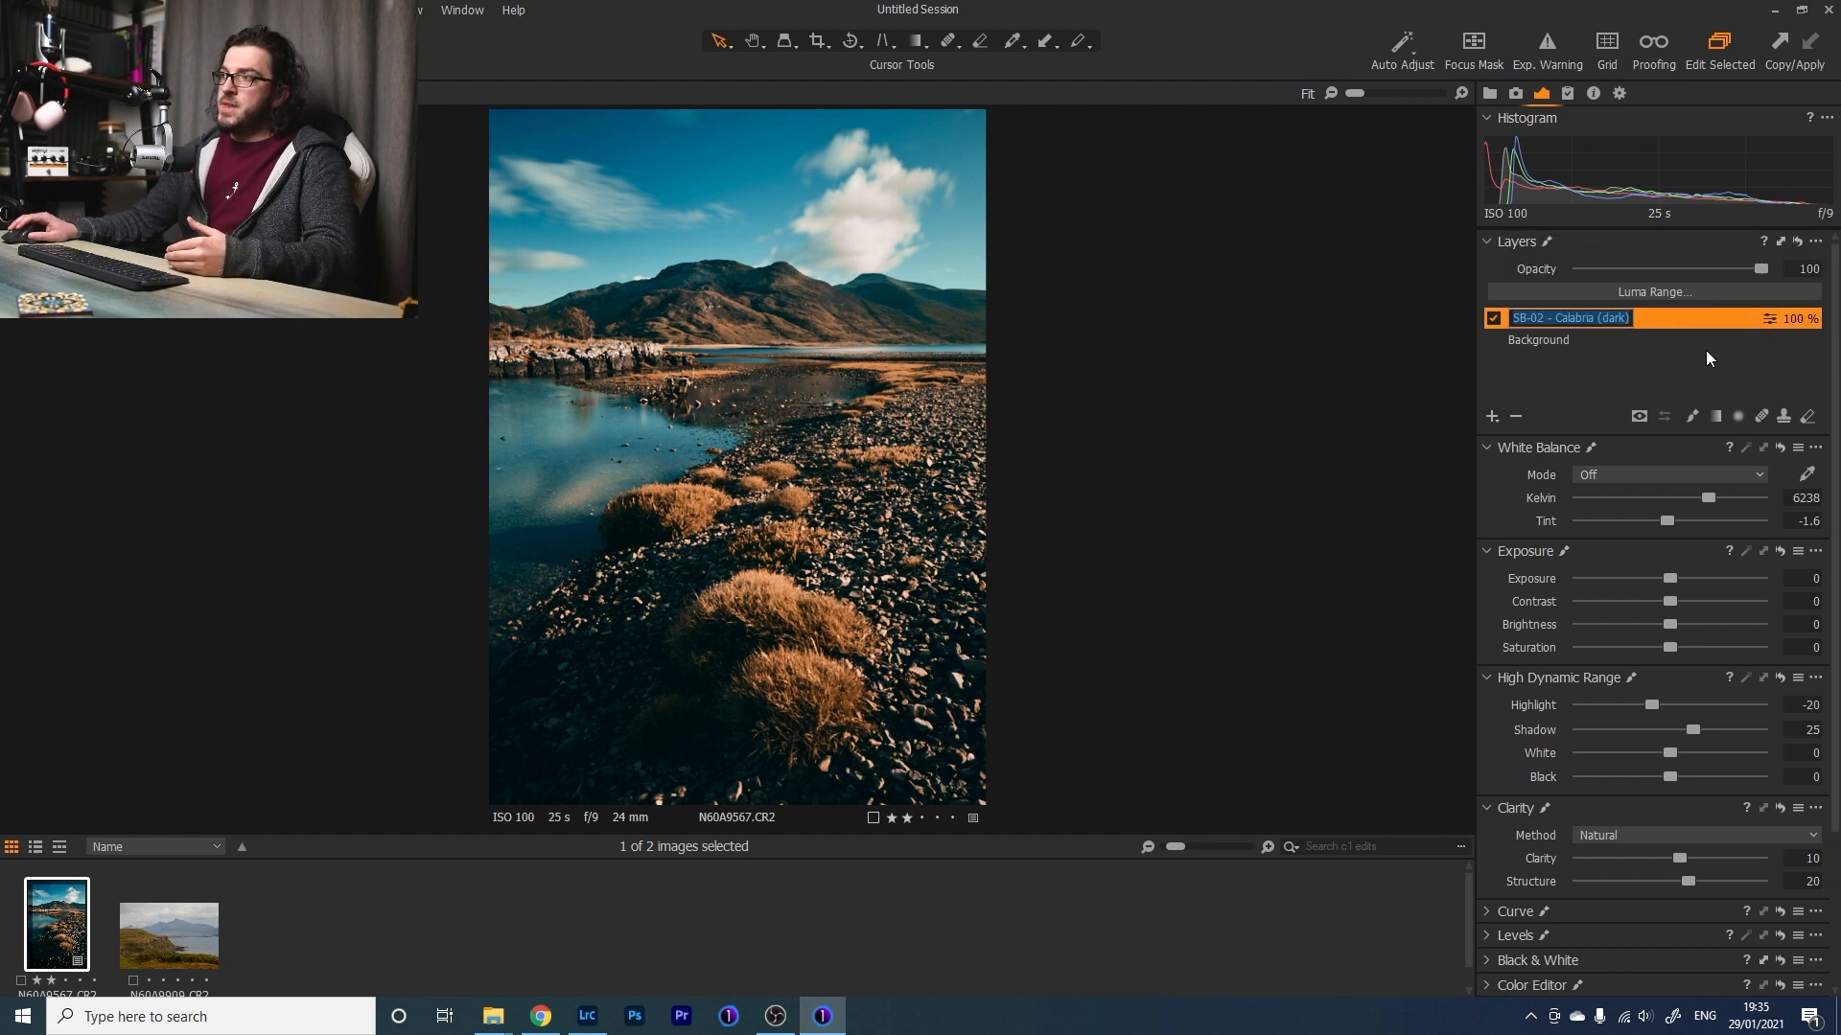
click(1757, 268)
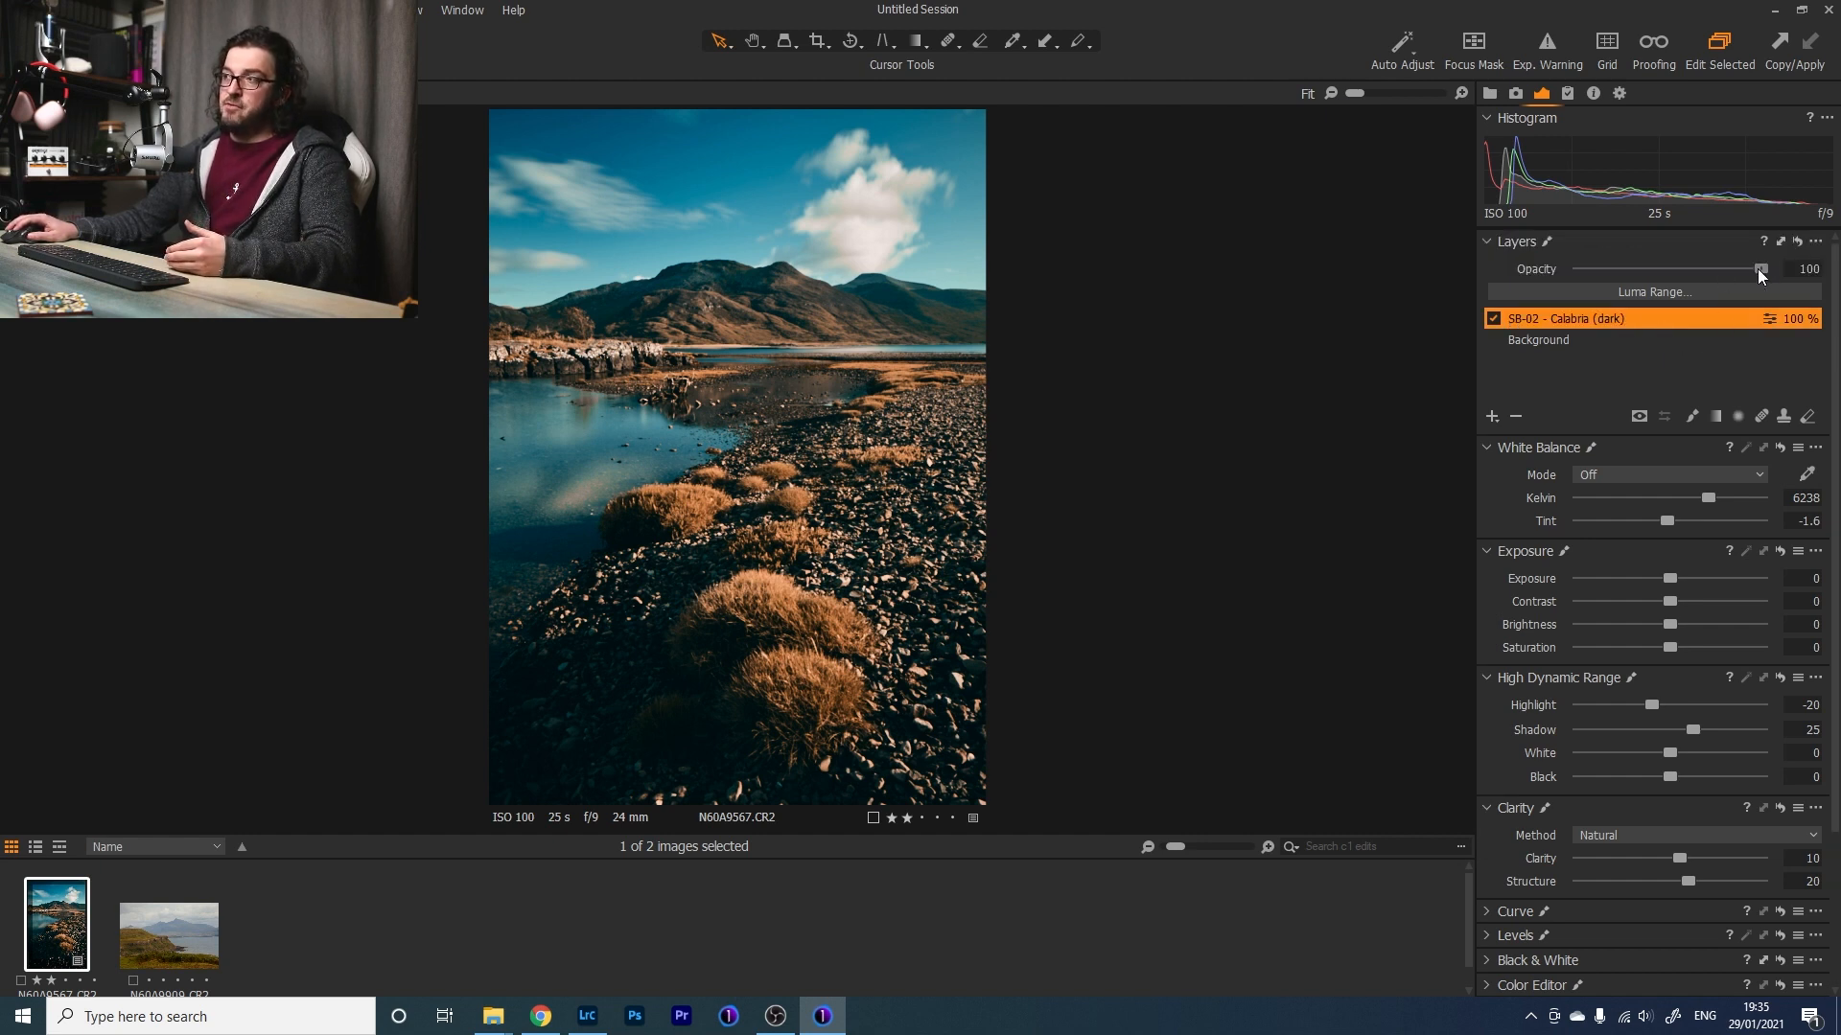
drag(1757, 269, 1557, 272)
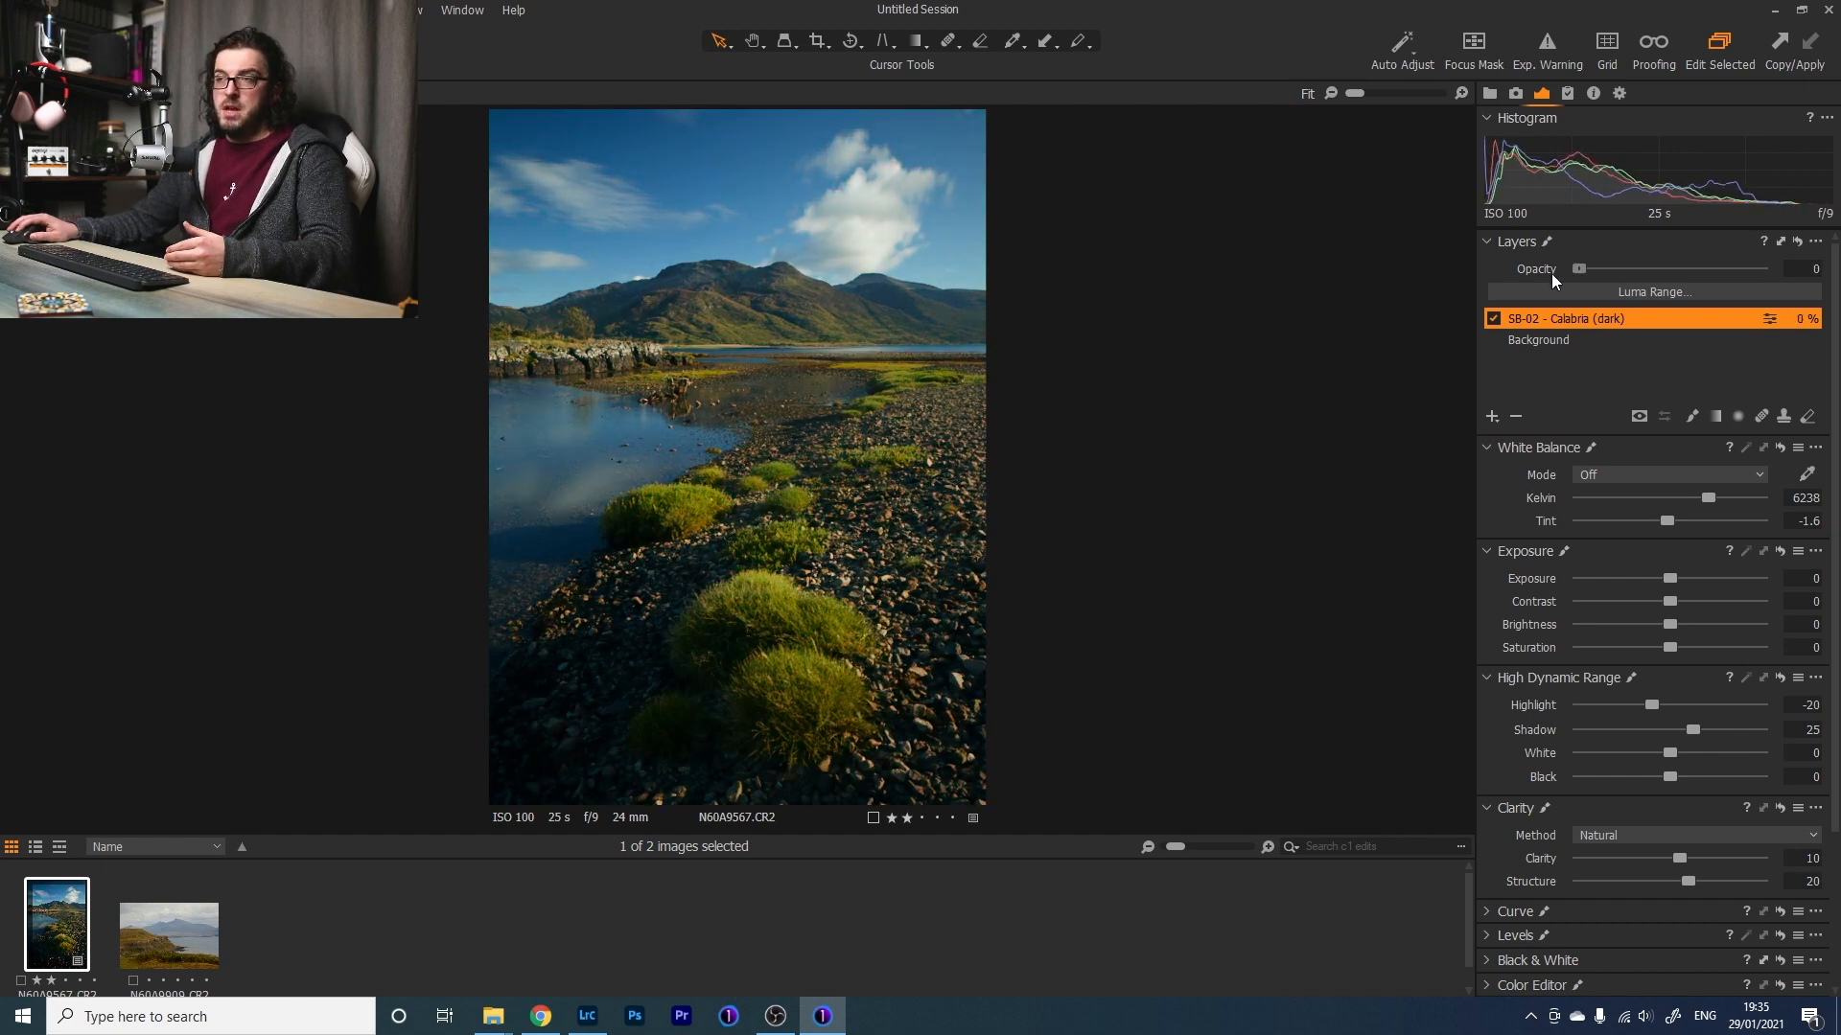
drag(1572, 272, 1629, 266)
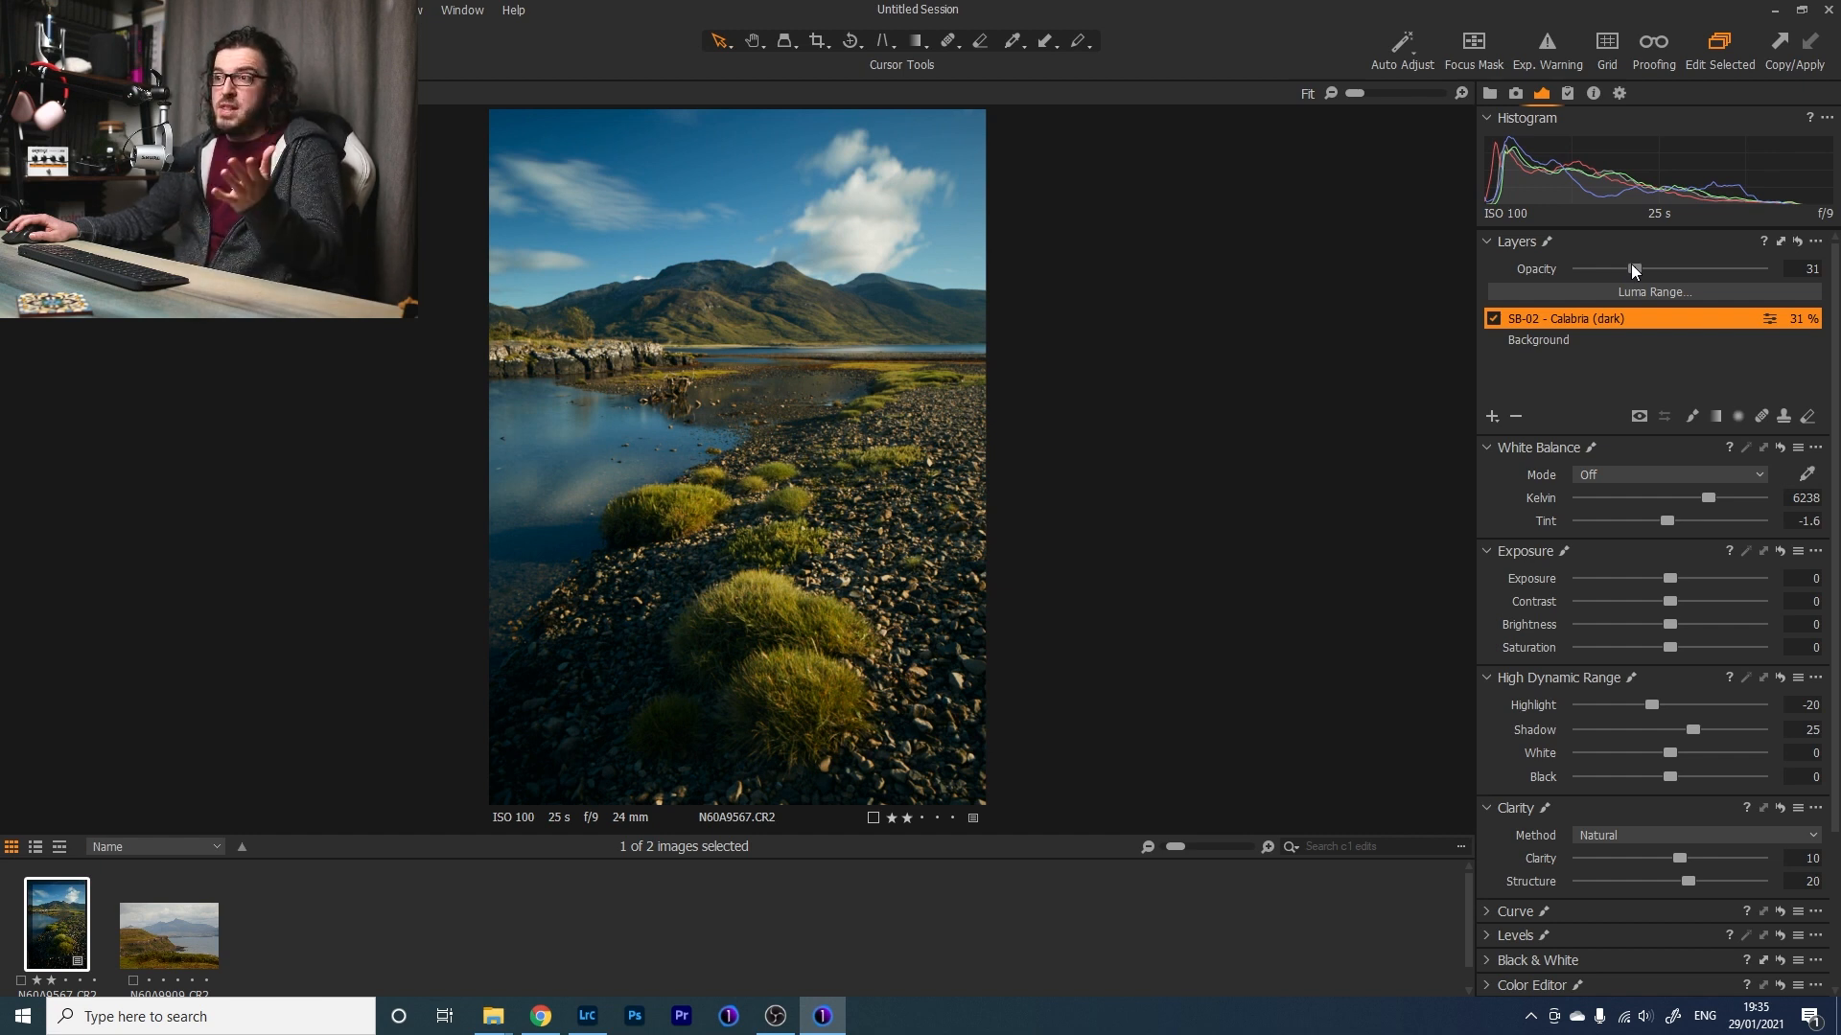
Compare the photo with and without the SB-02 - Calabria (dark) layer by switching its visibility off and on.
click(1494, 318)
click(1493, 317)
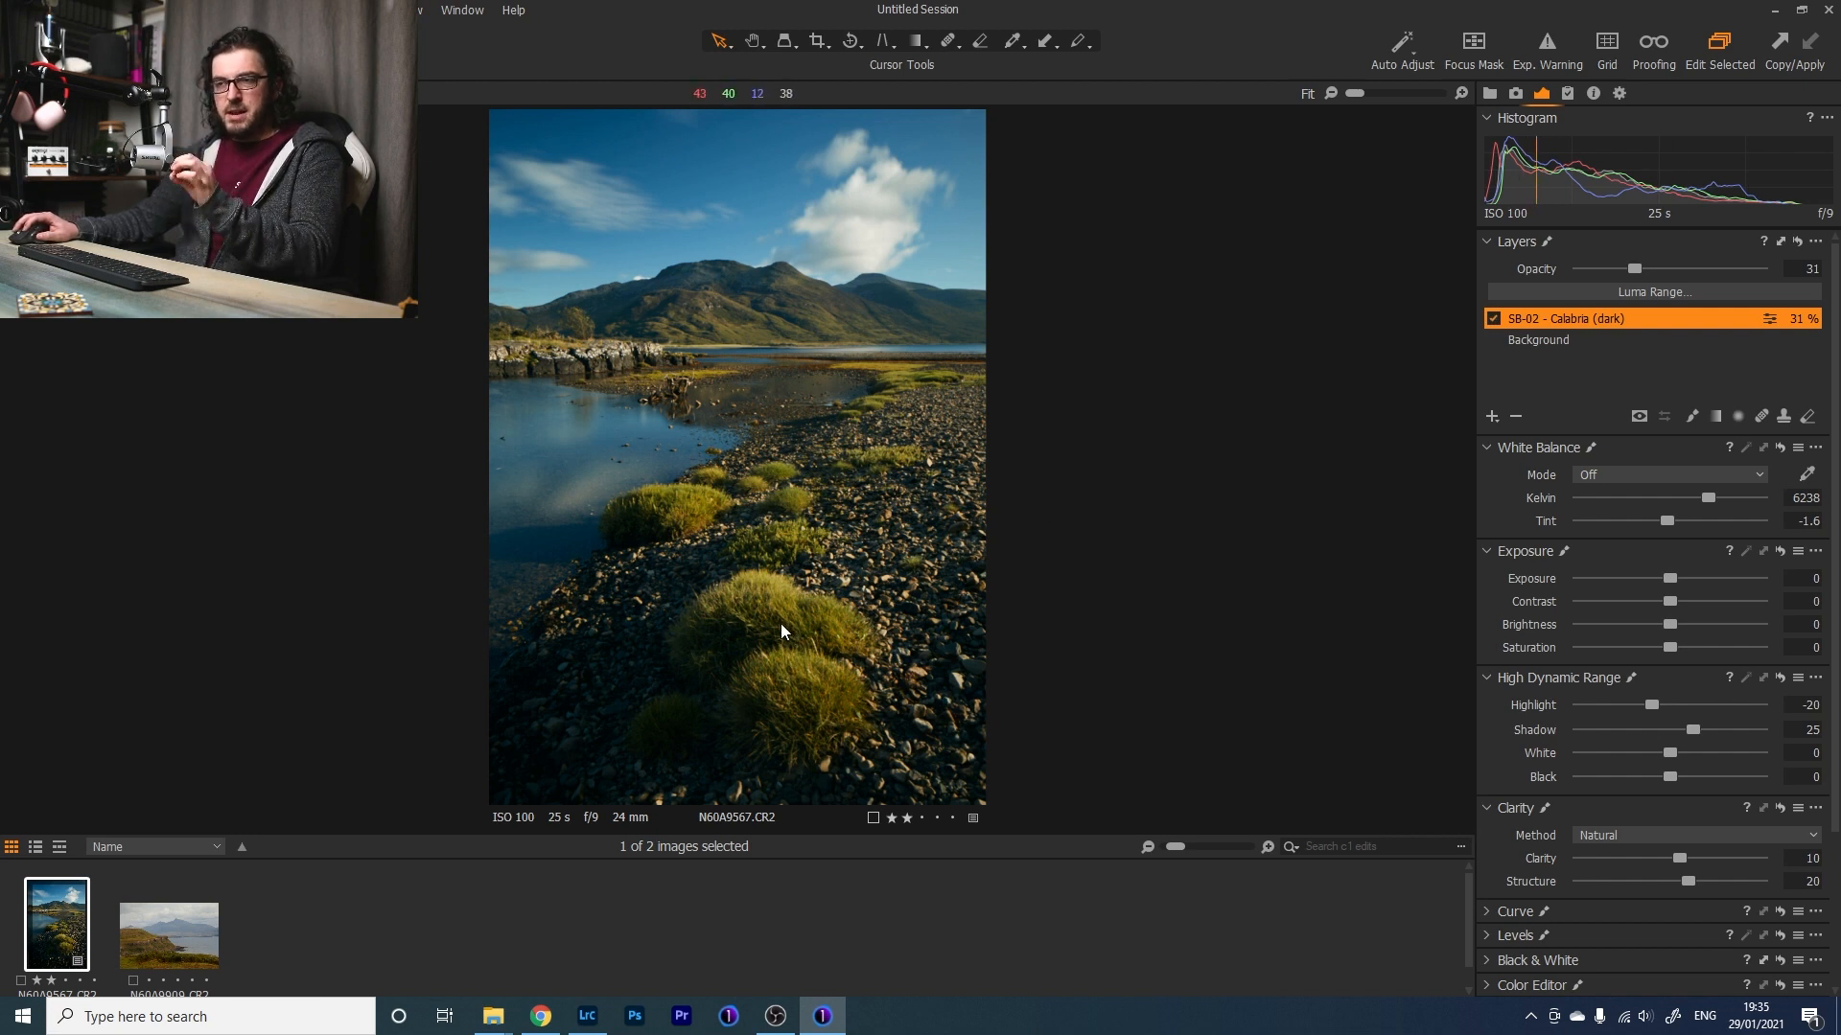
click(1491, 318)
click(1491, 319)
click(1491, 319)
click(1492, 318)
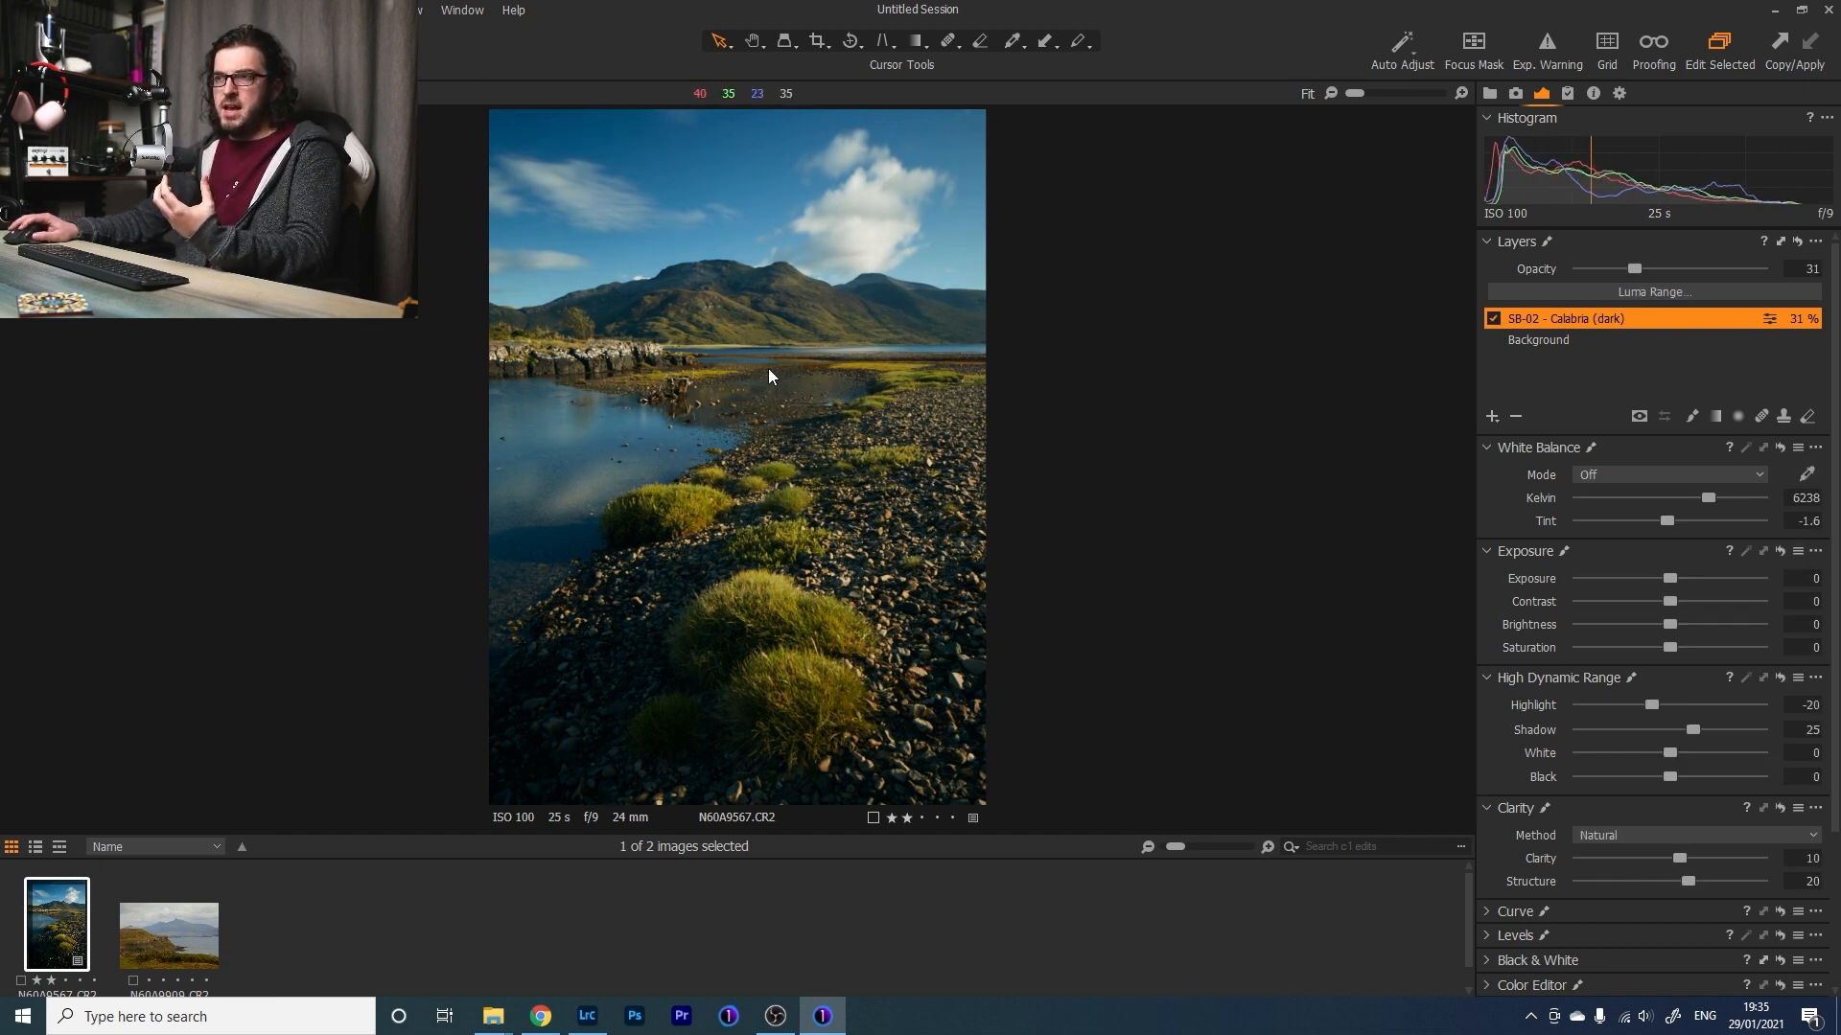
click(1492, 318)
click(1492, 318)
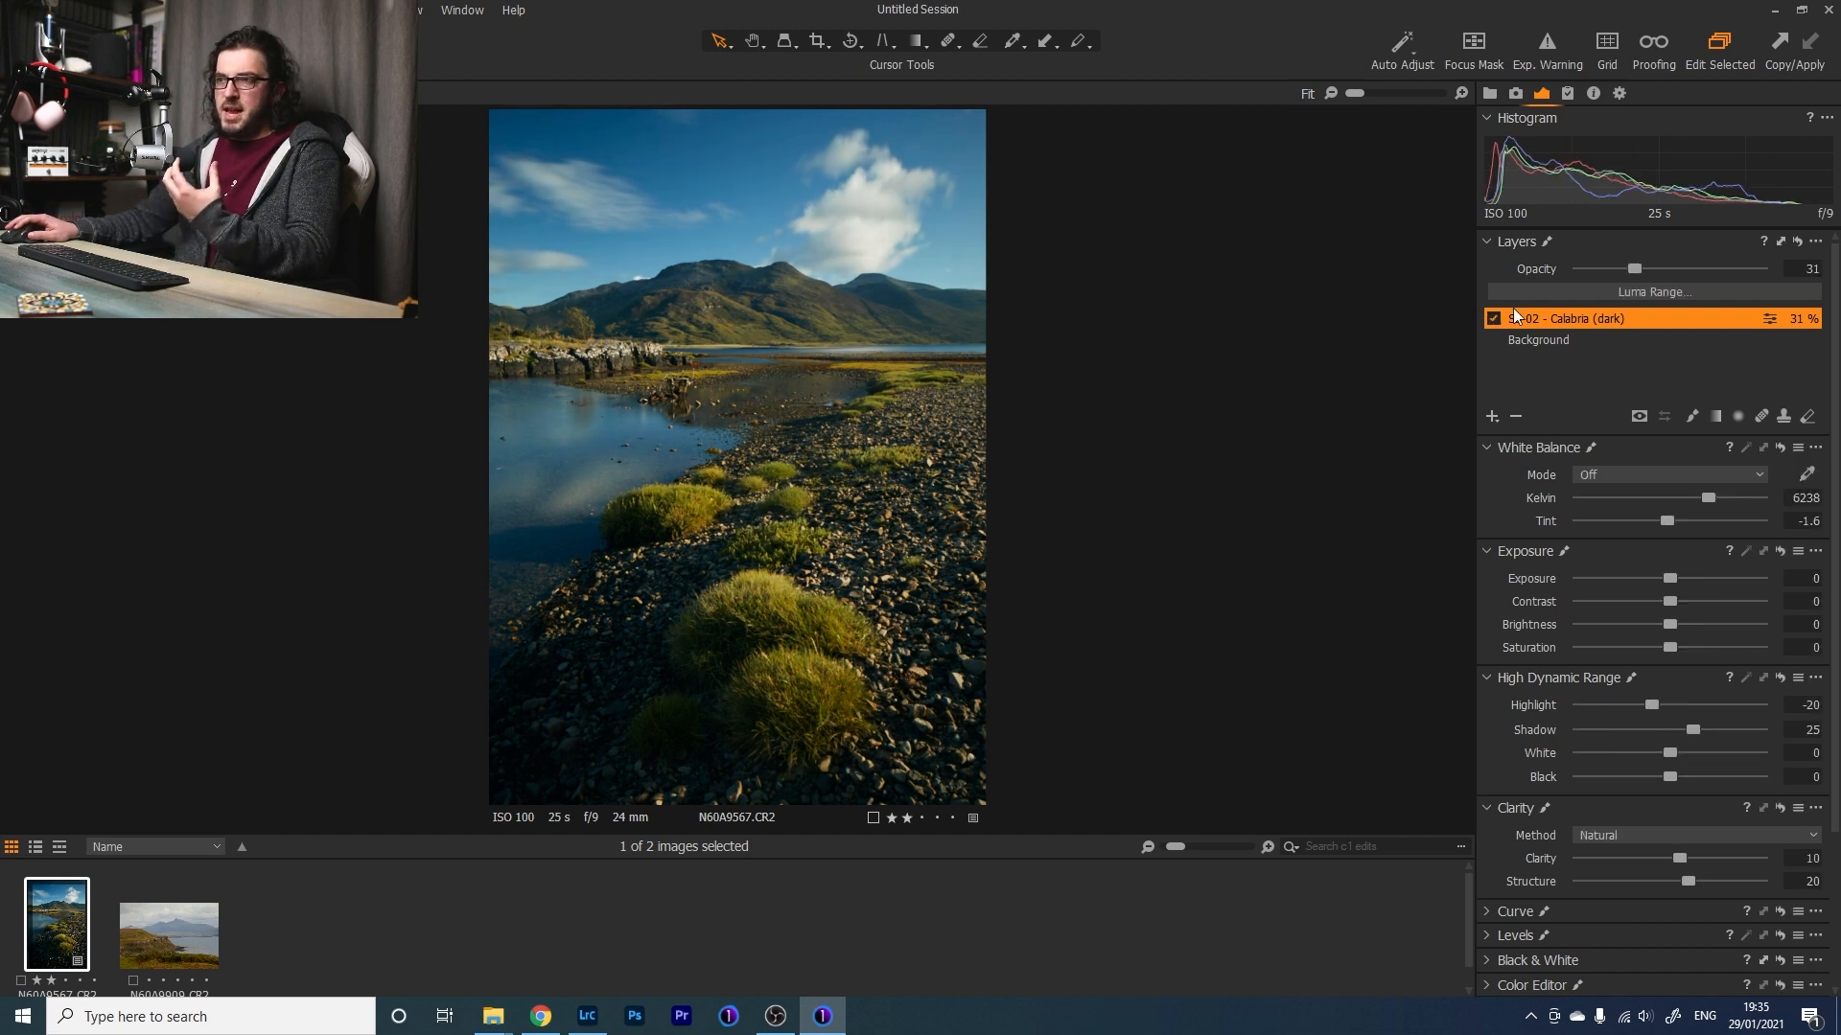
Try a stronger opacity of 69 on the SB-02 - Calabria (dark) layer and settle on 35.
drag(1637, 267, 1705, 263)
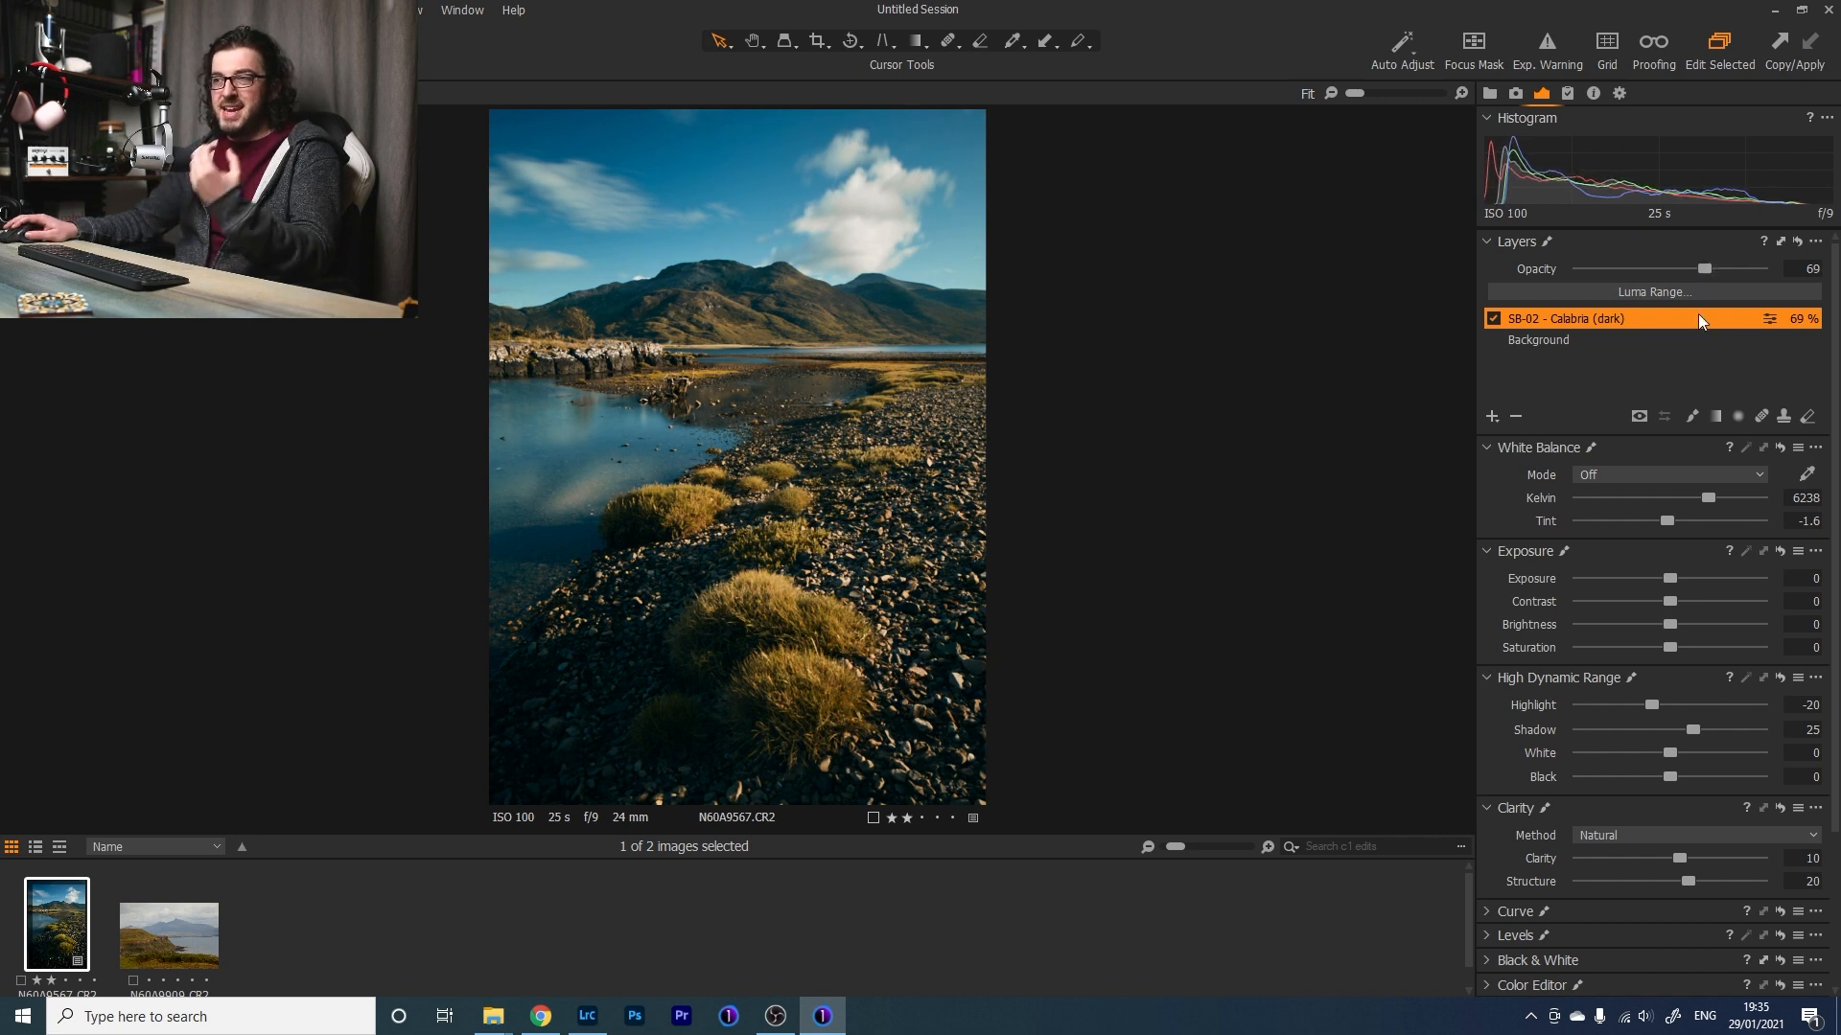
drag(1703, 270, 1647, 273)
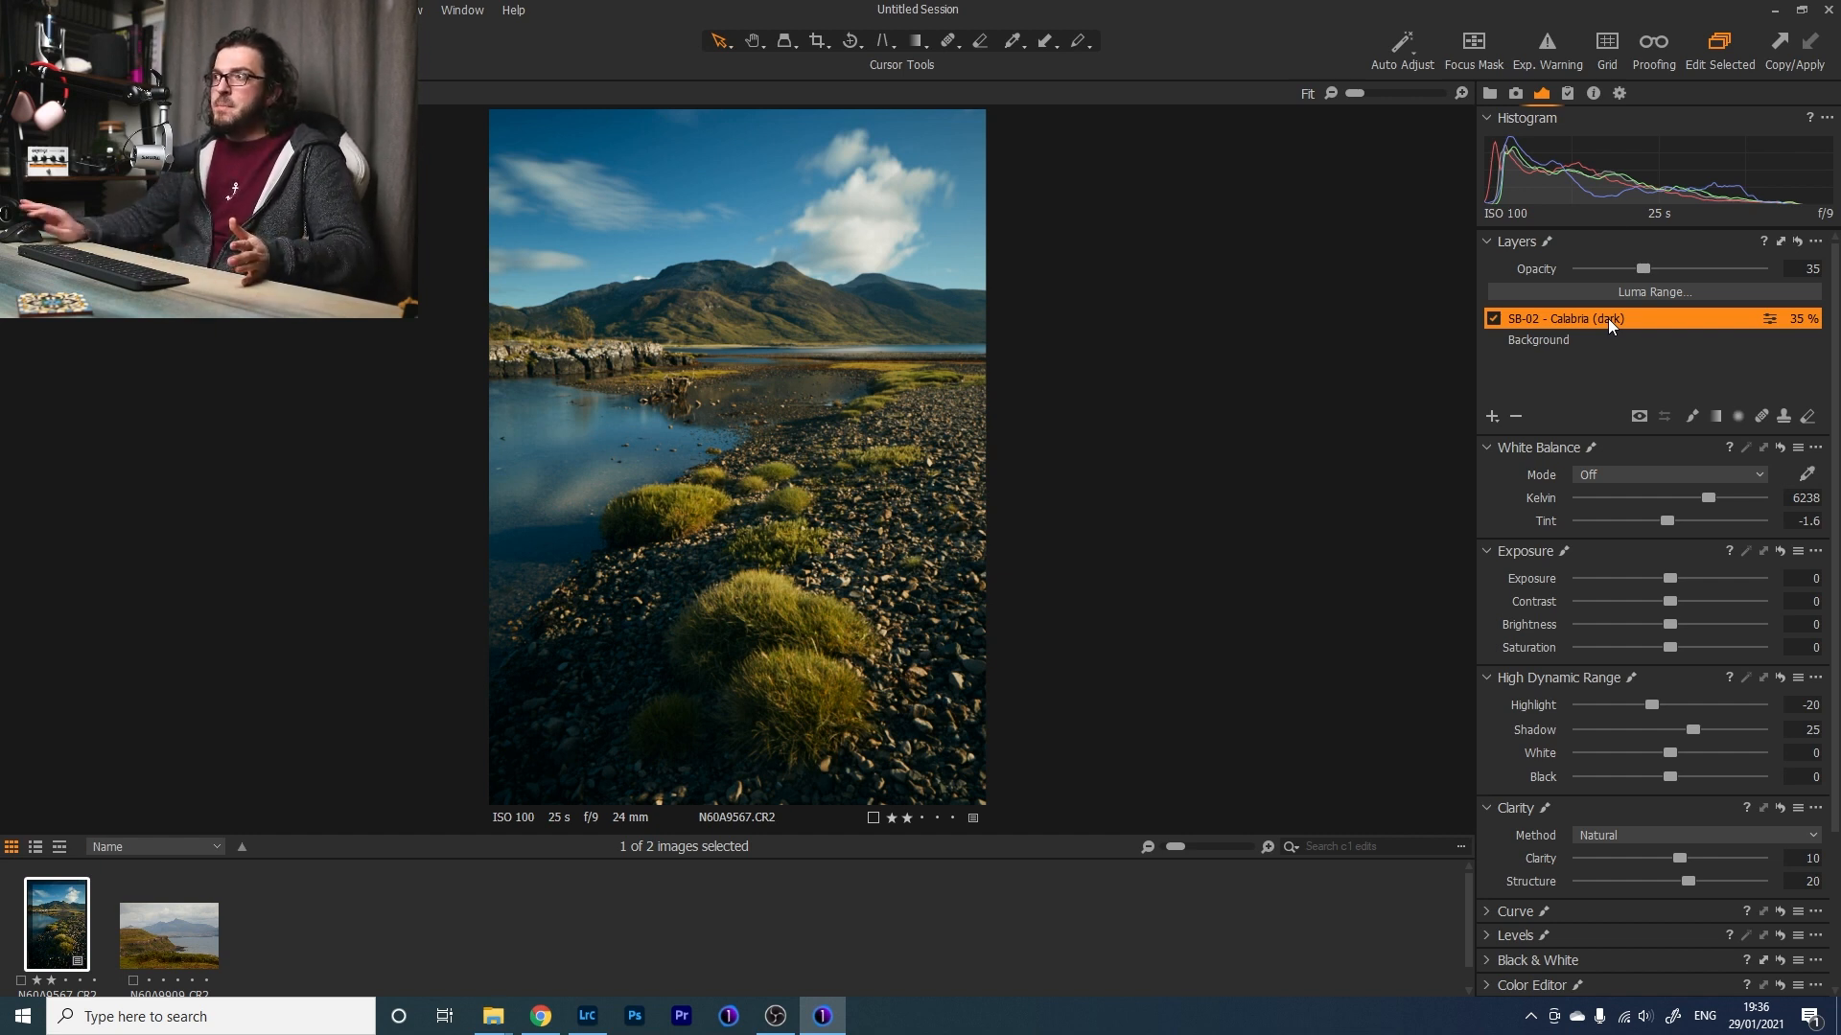
Apply the SN-11 style from the SEASONAL (v11) group to the photo as another new layer.
click(1572, 94)
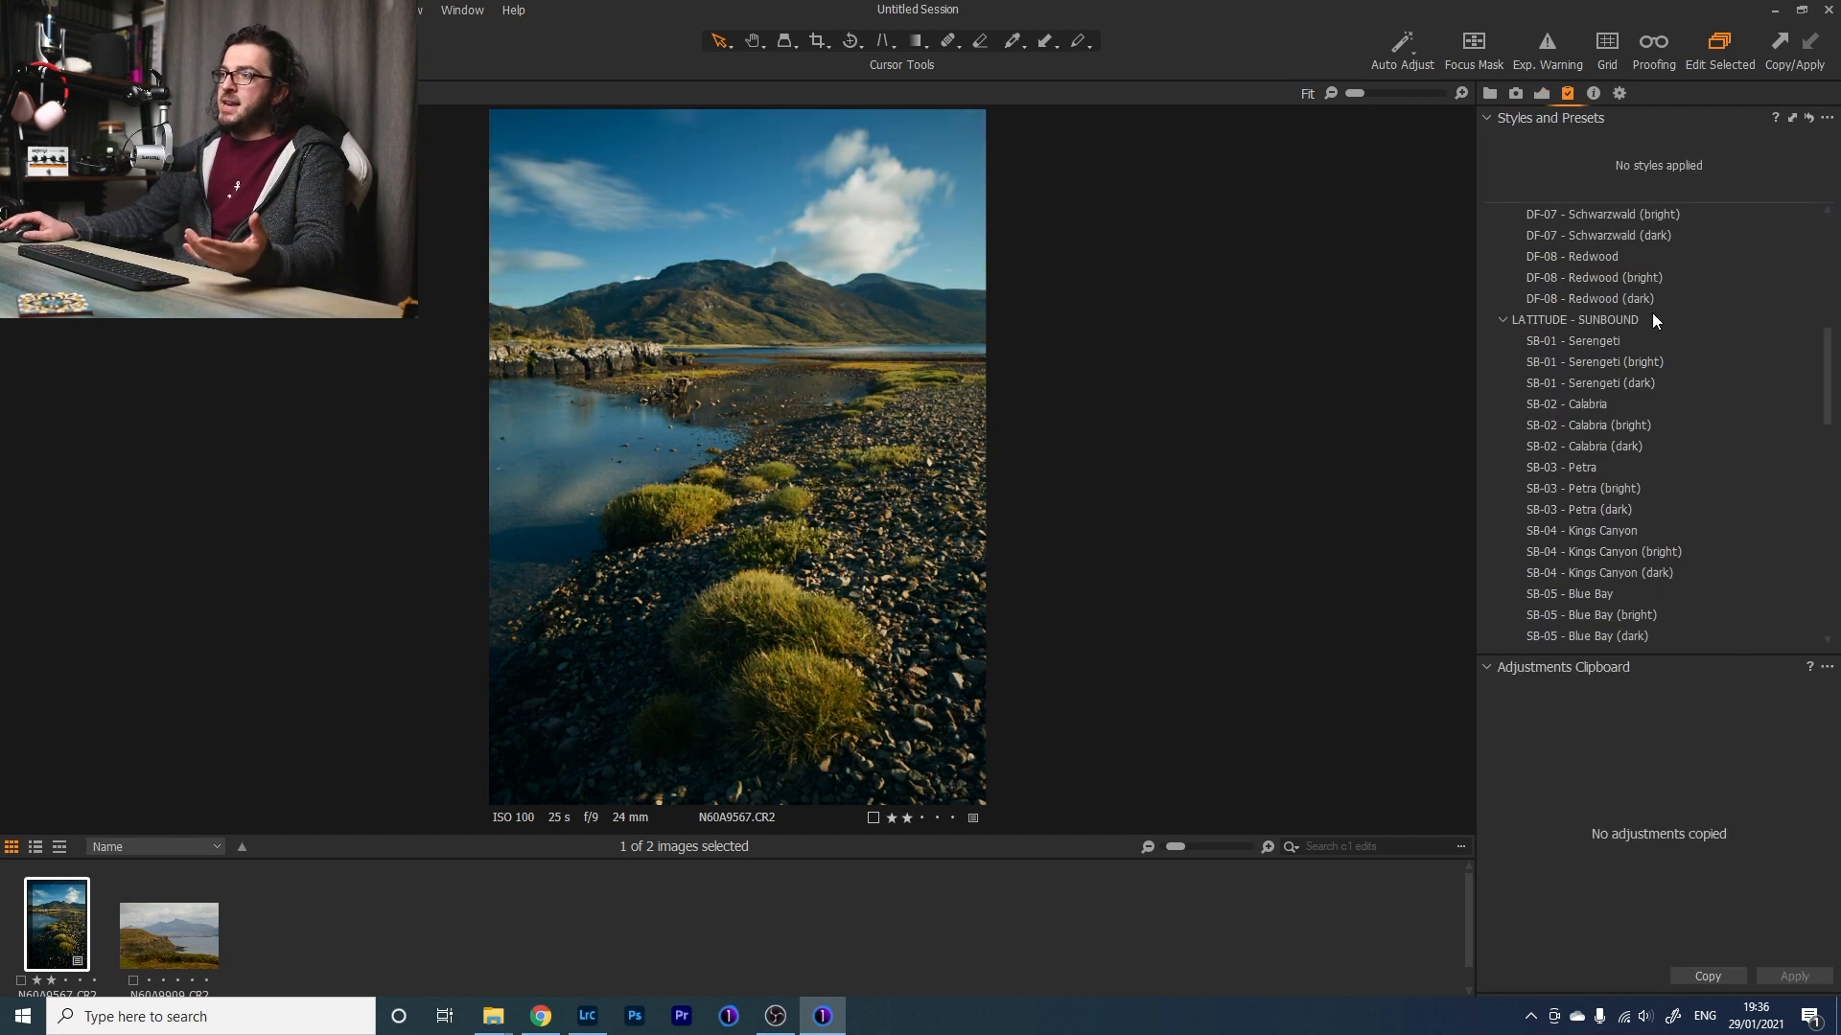
scroll(1658, 336, down, 4)
scroll(1612, 353, down, 5)
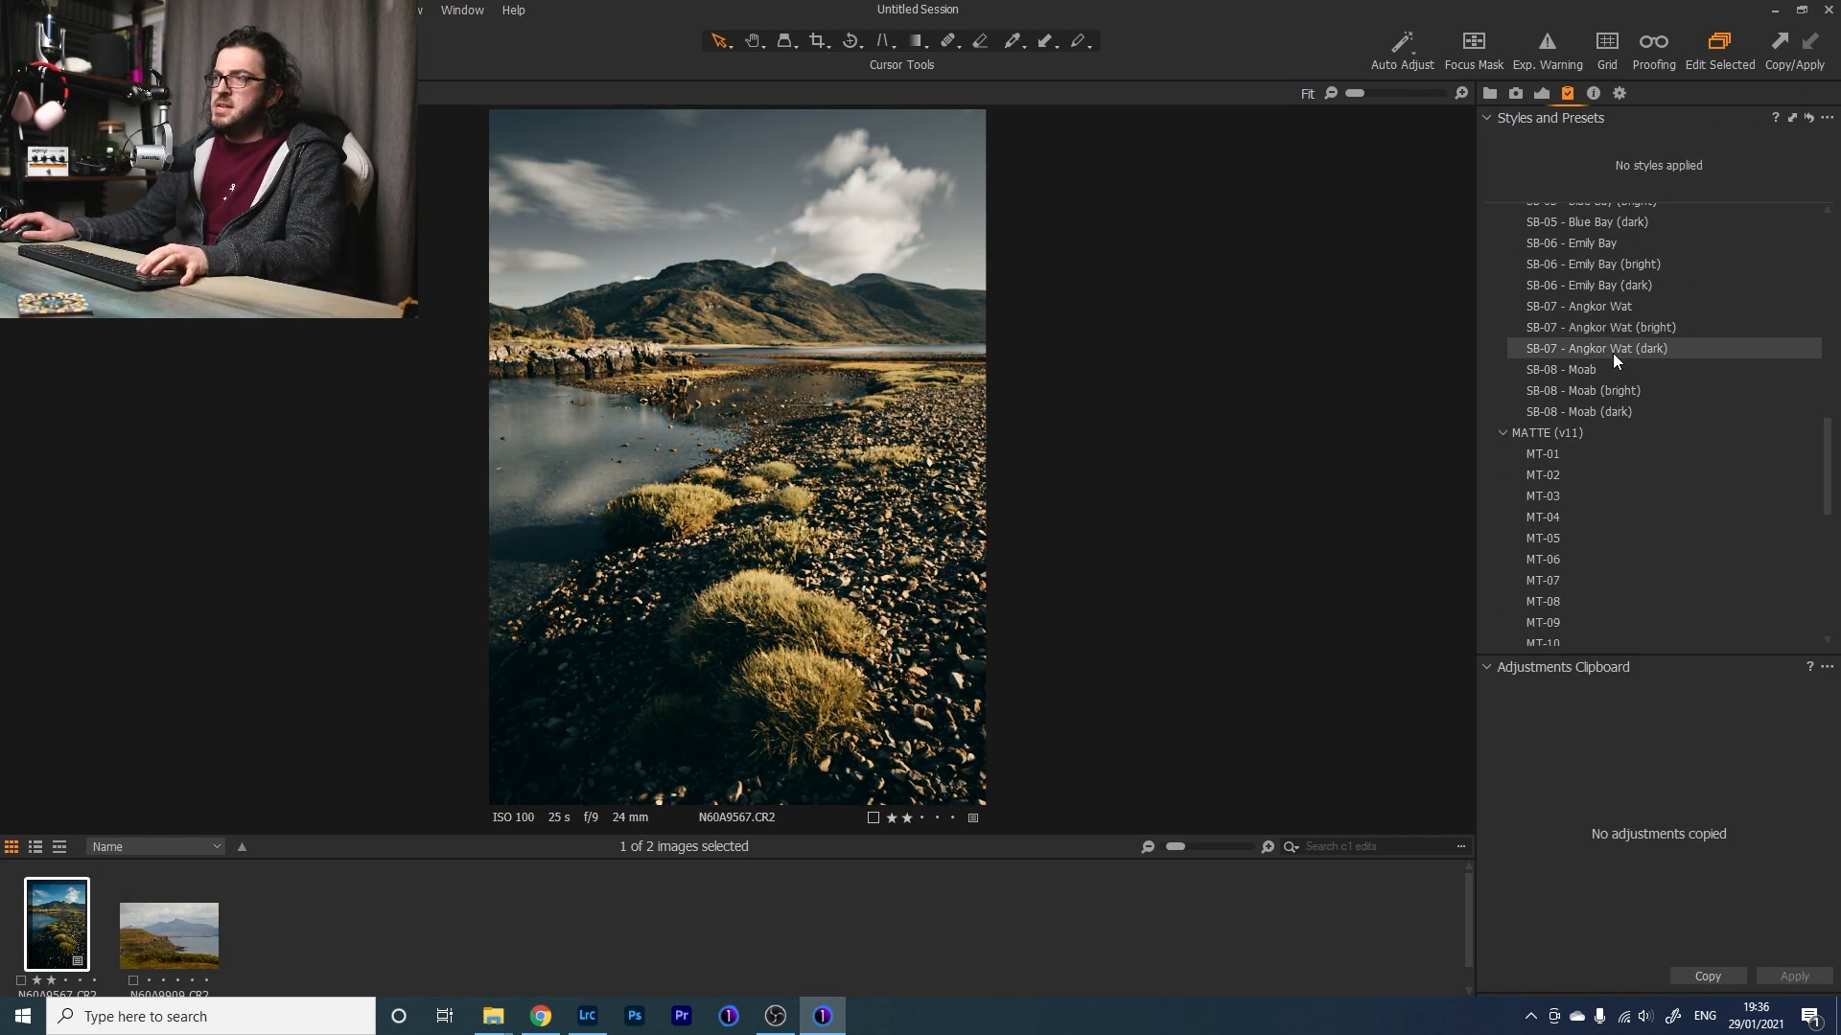
scroll(1607, 387, down, 2)
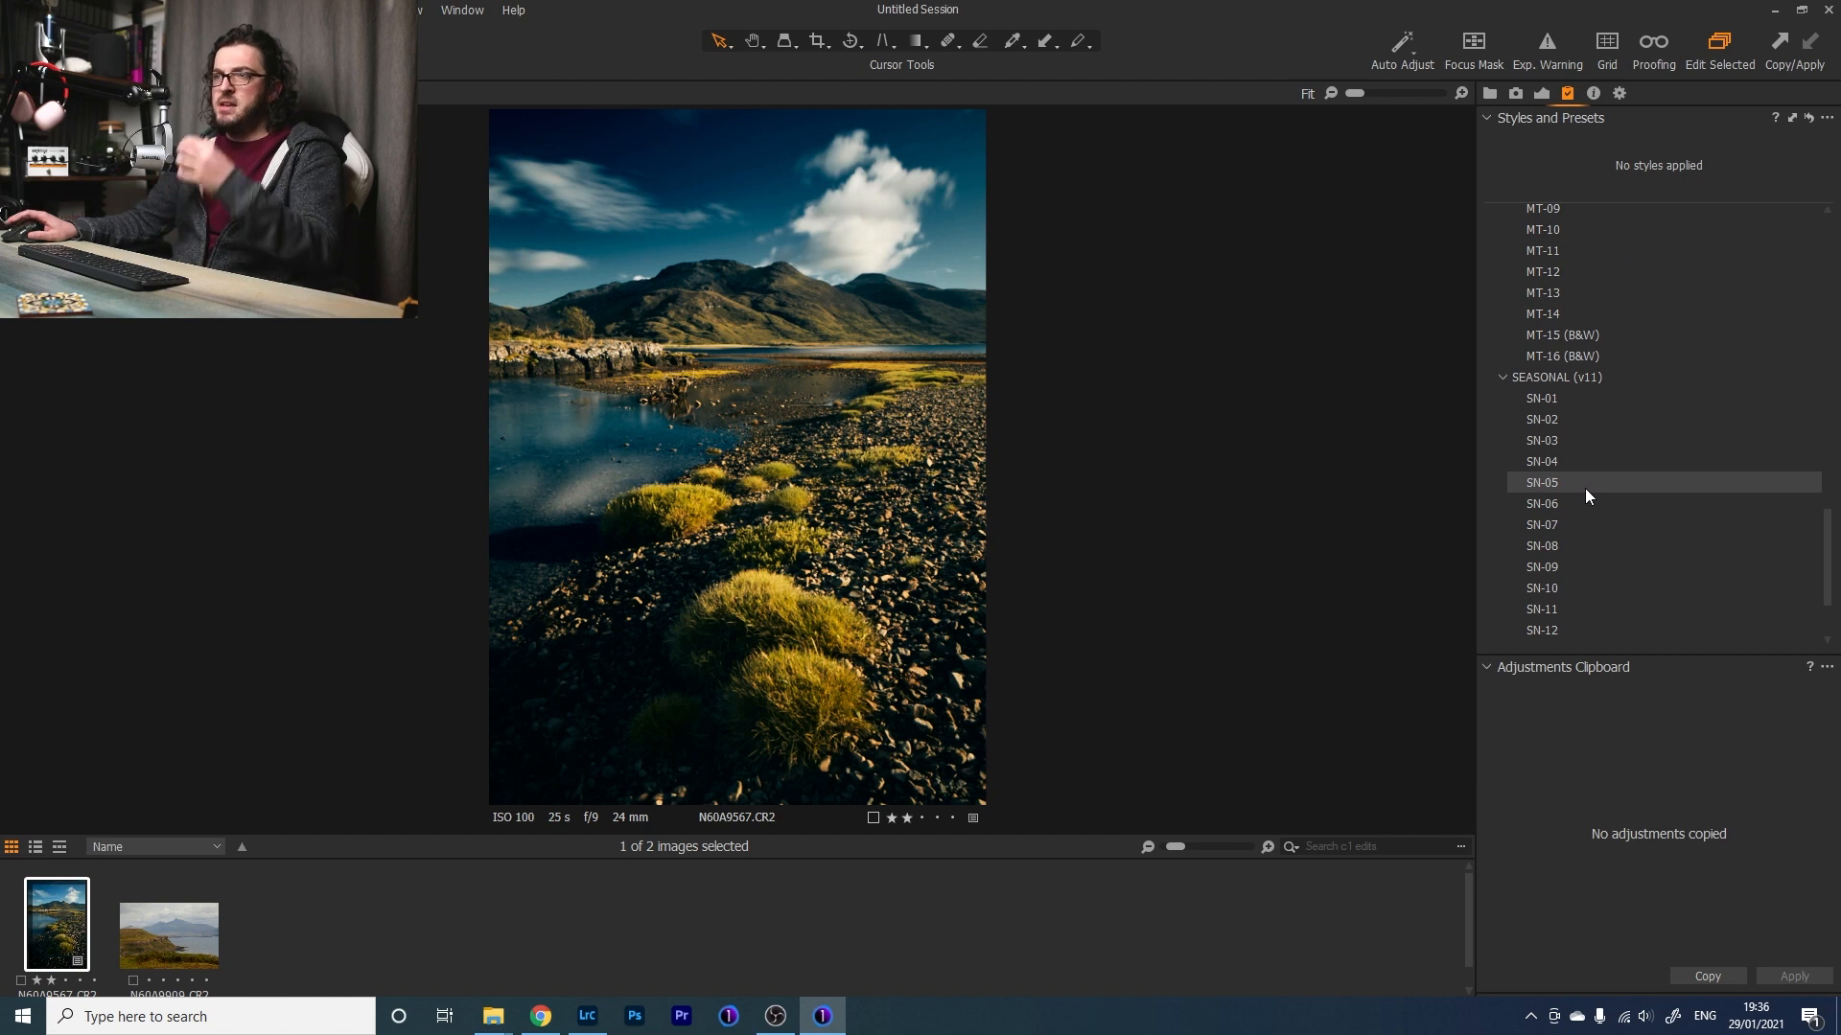
scroll(1586, 487, down, 1)
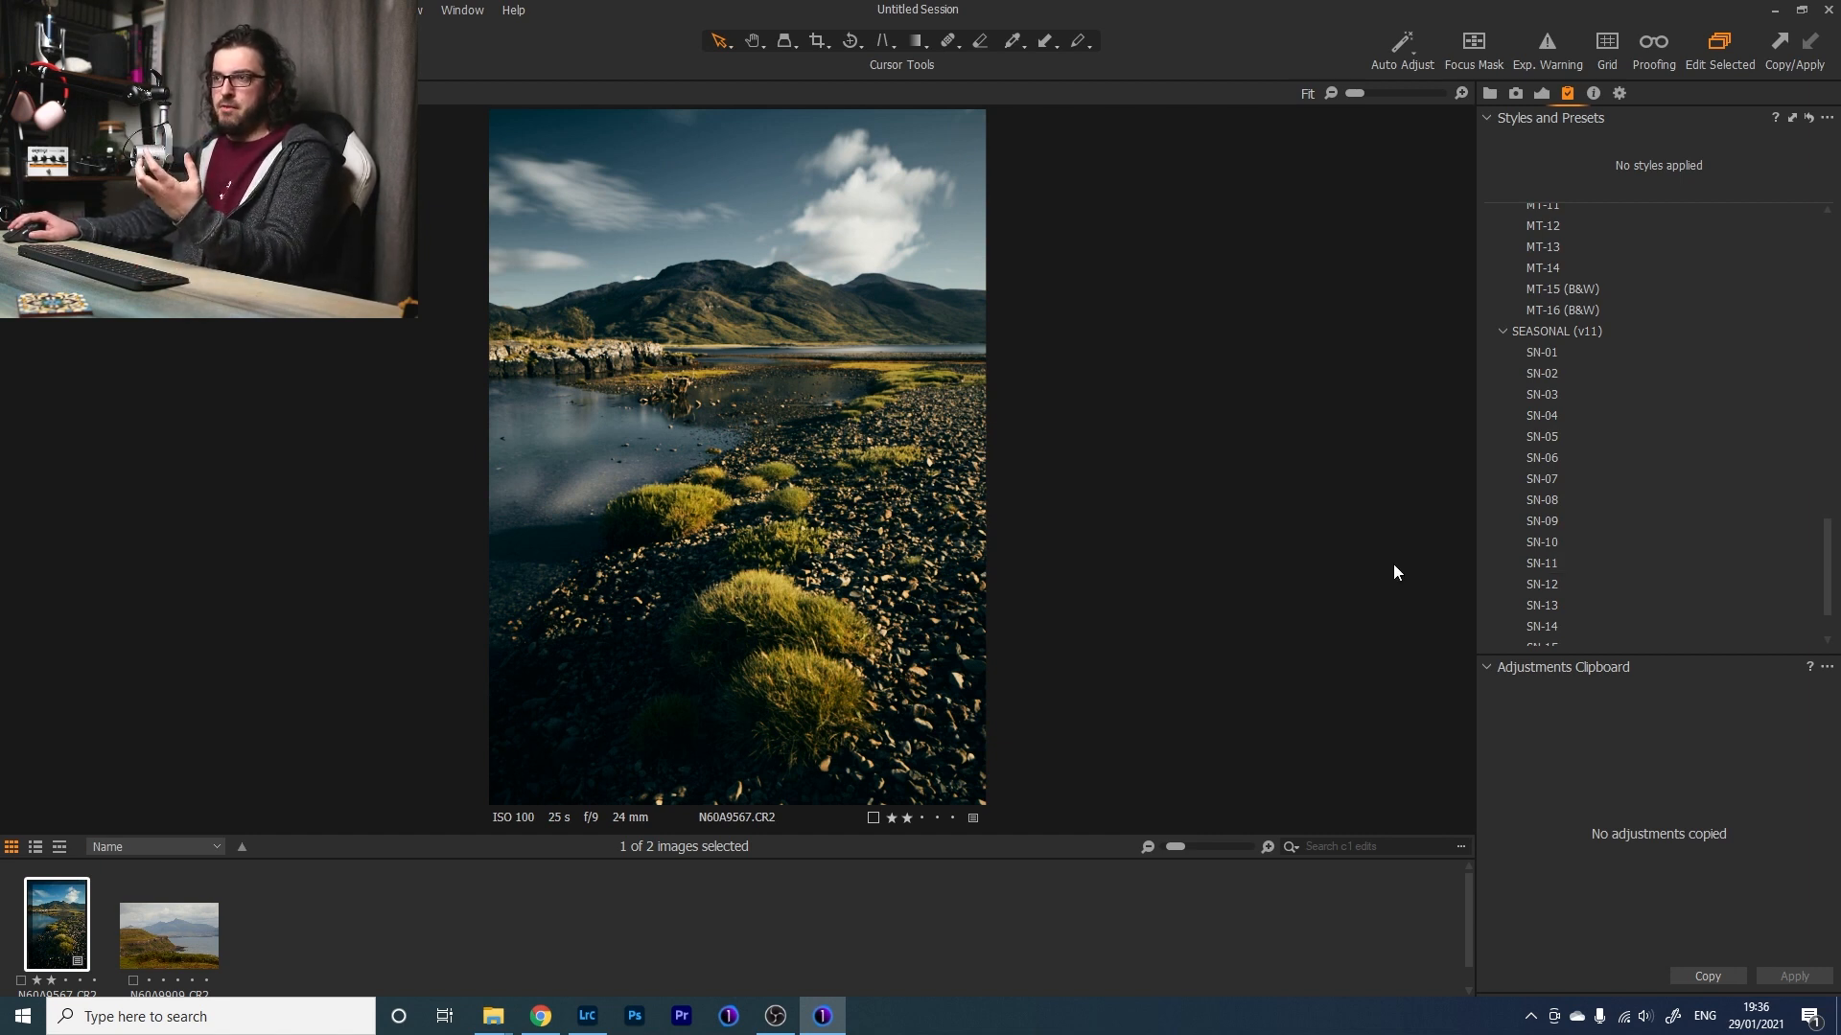
right_click(1545, 563)
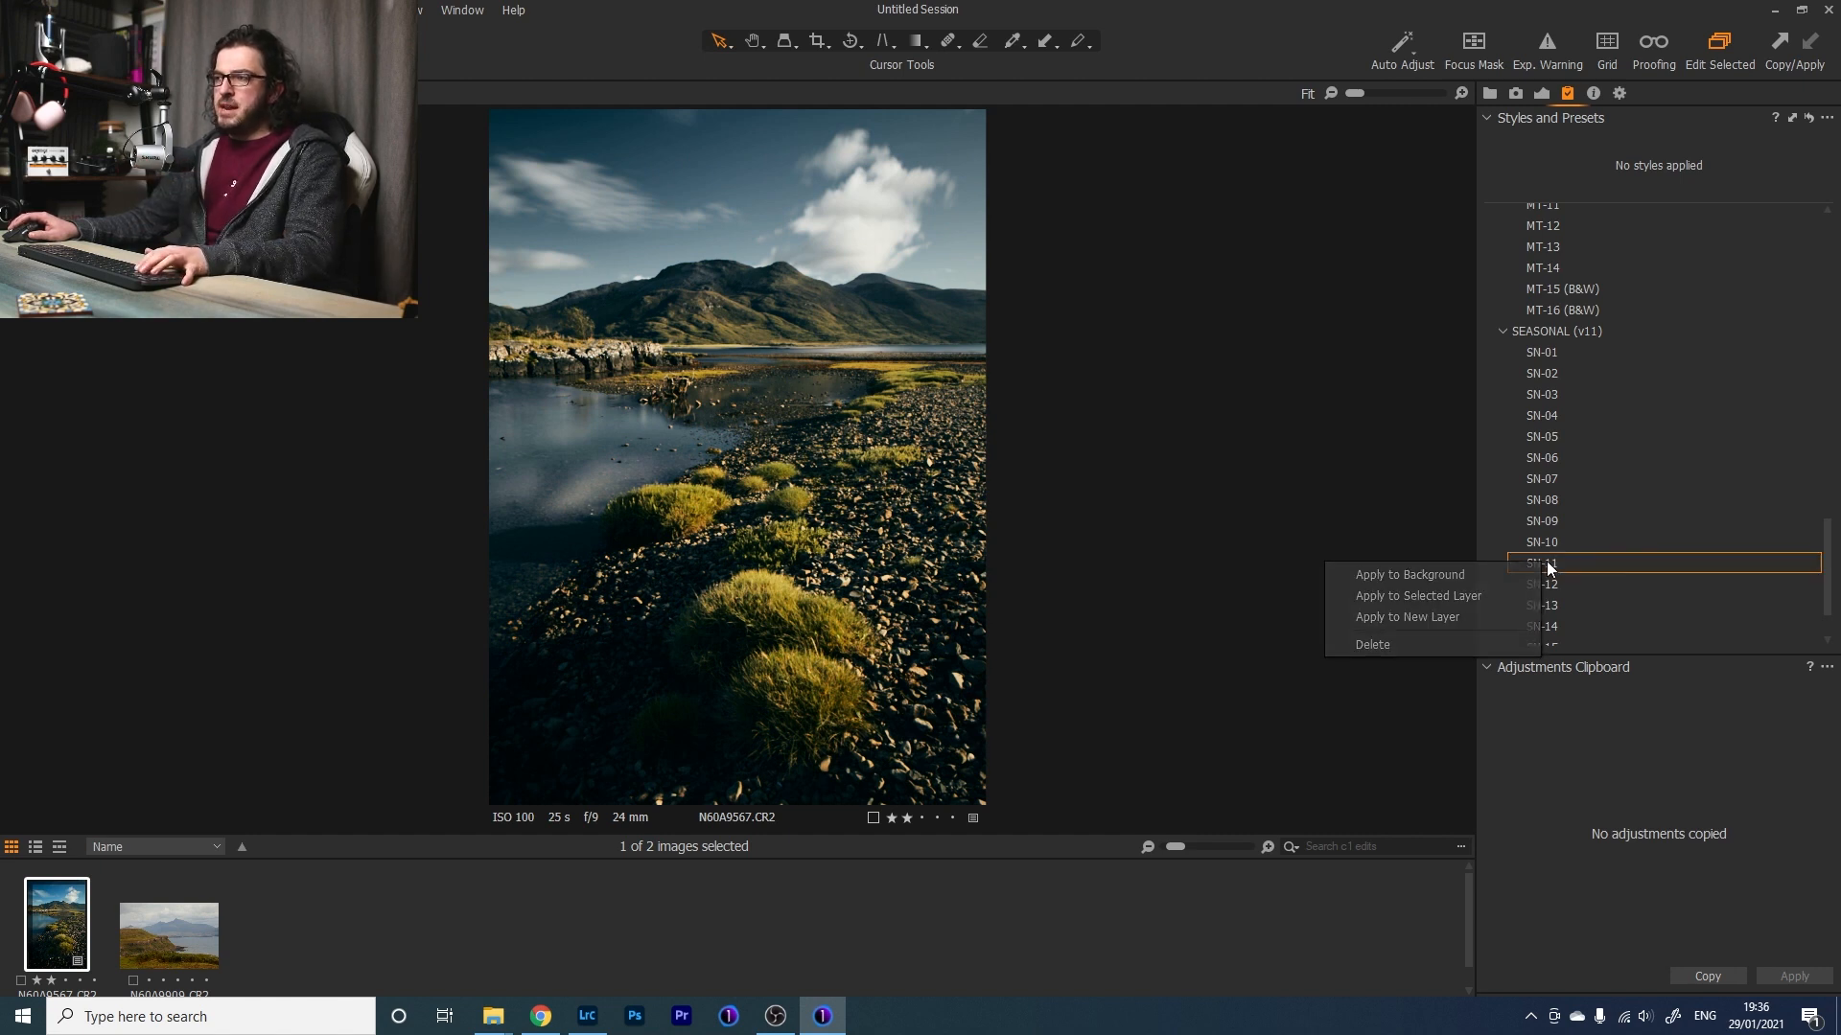
click(1475, 612)
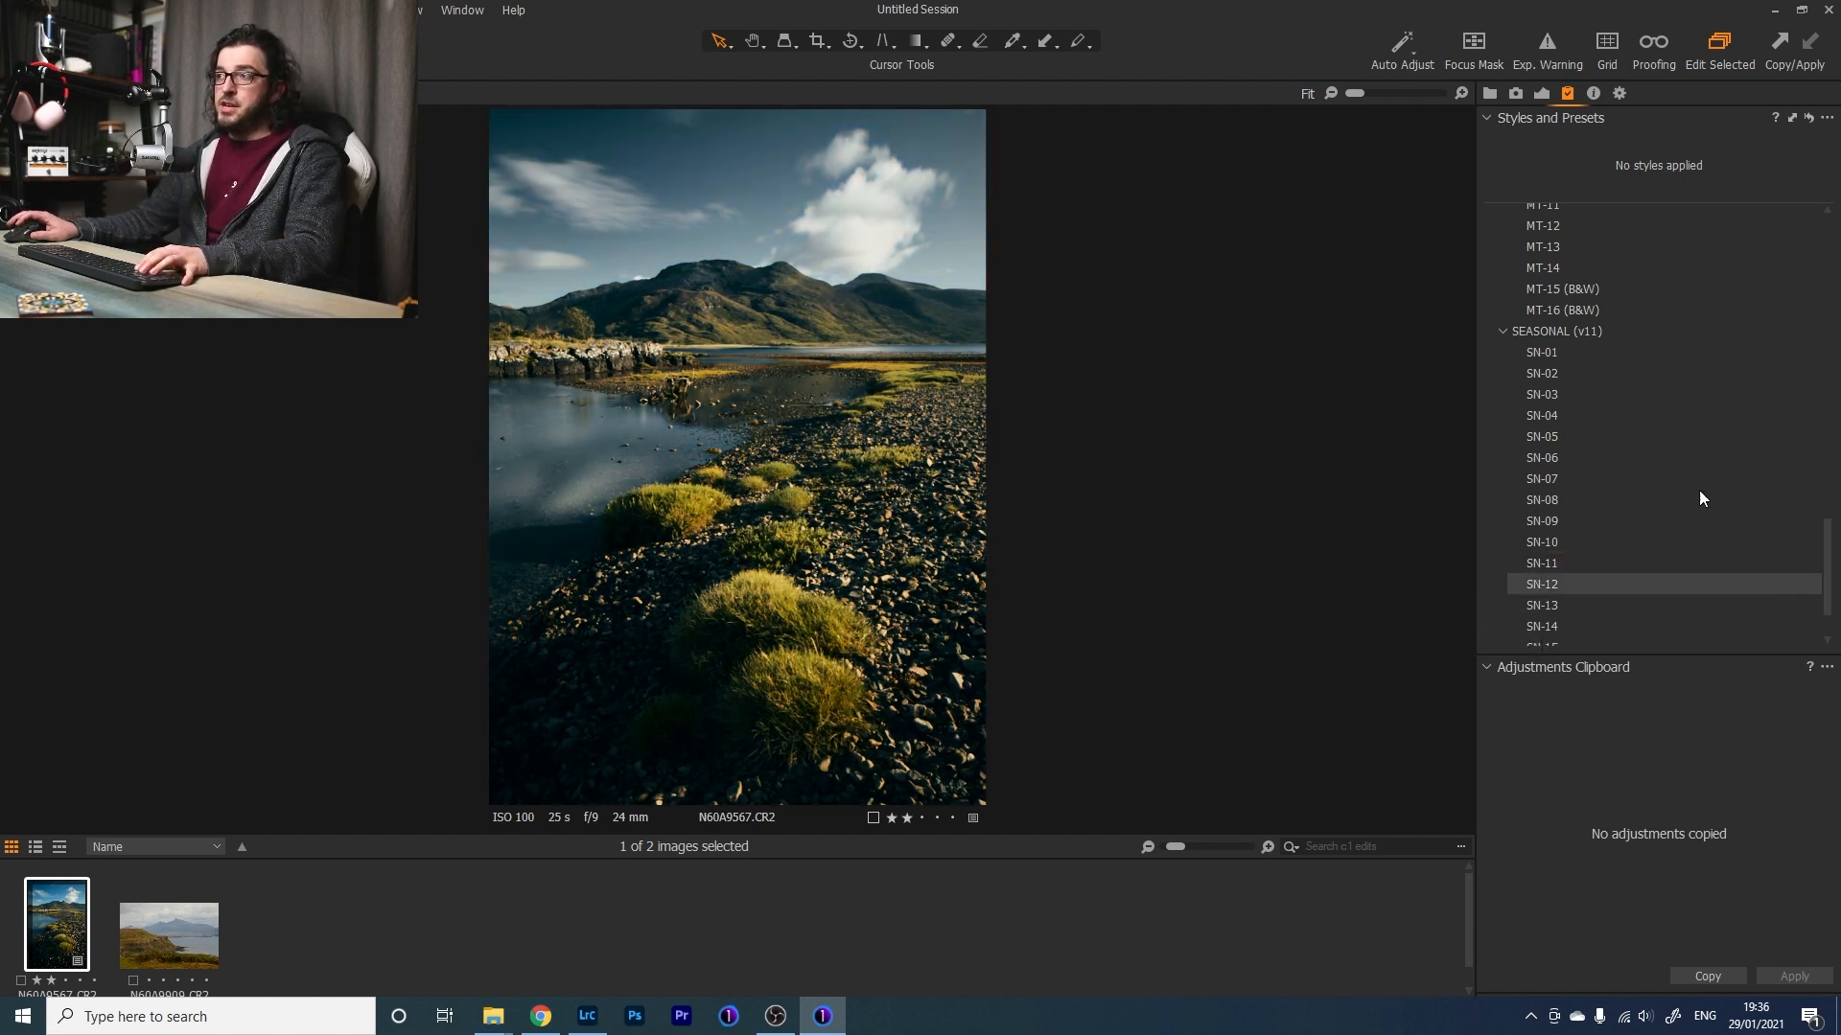
Reduce the opacity of the SN-11 layer to 29.
click(1543, 93)
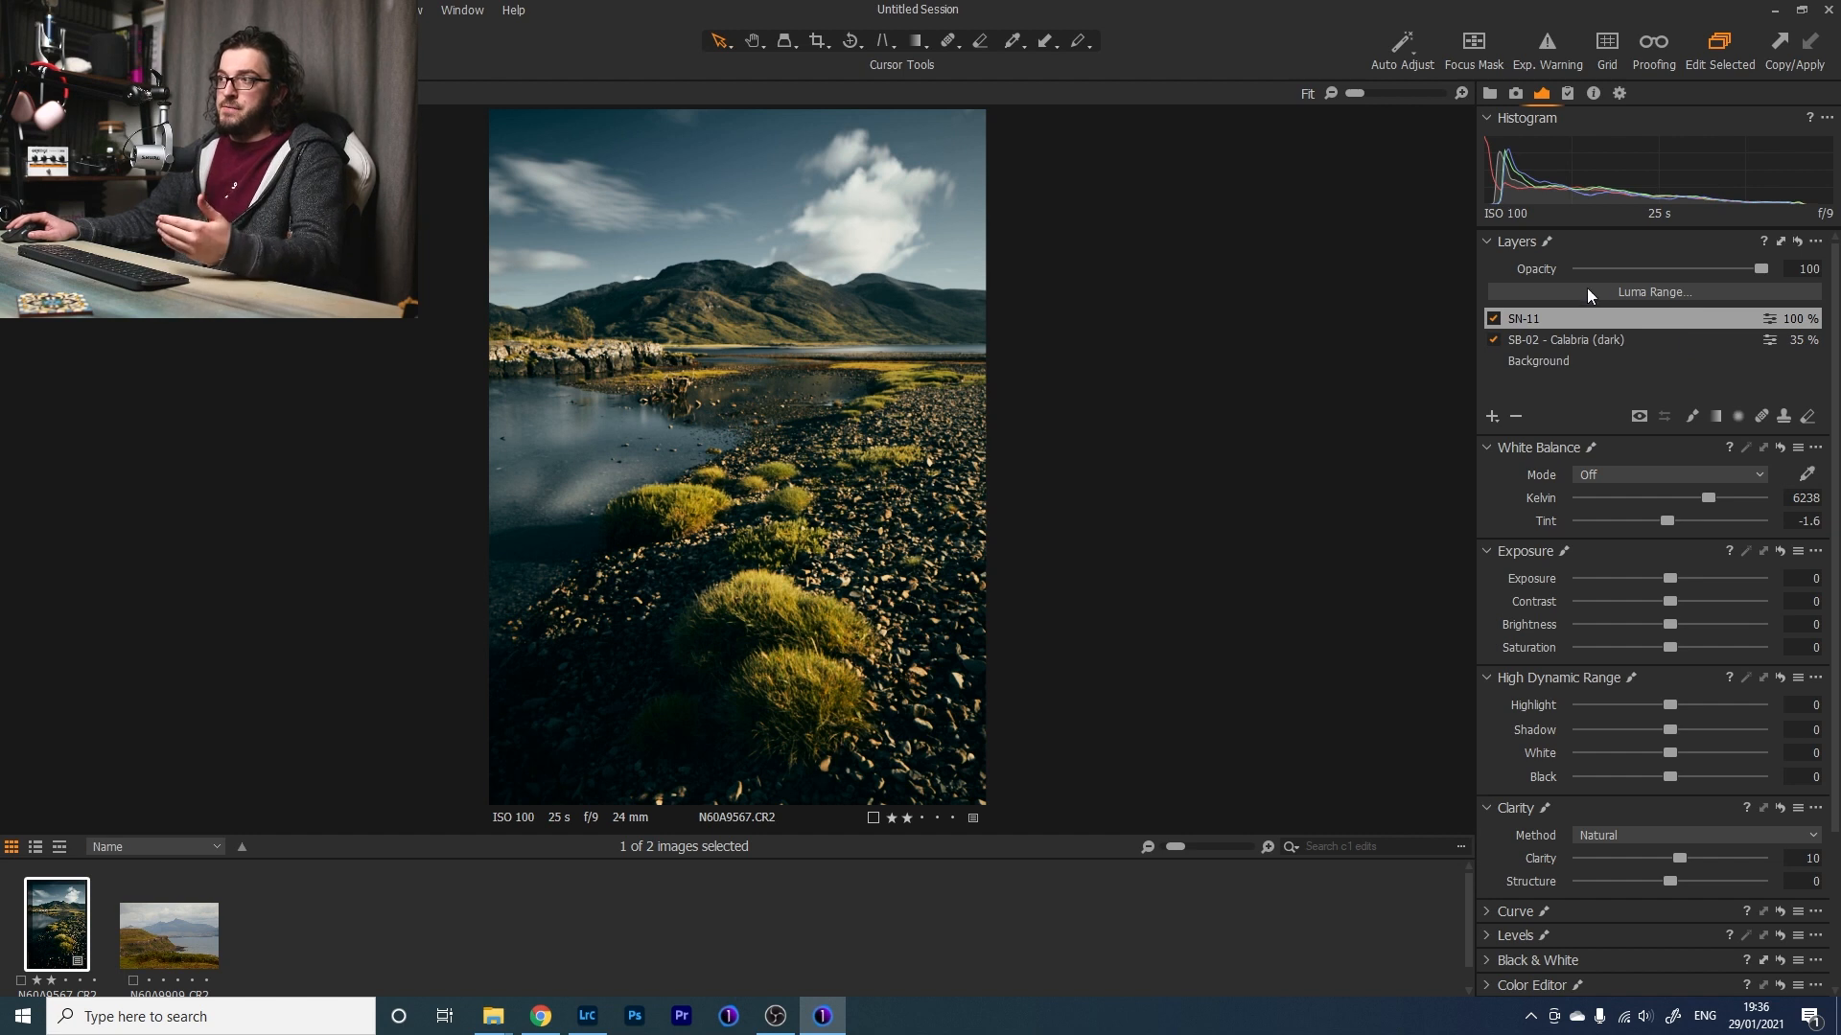
drag(1762, 267, 1557, 284)
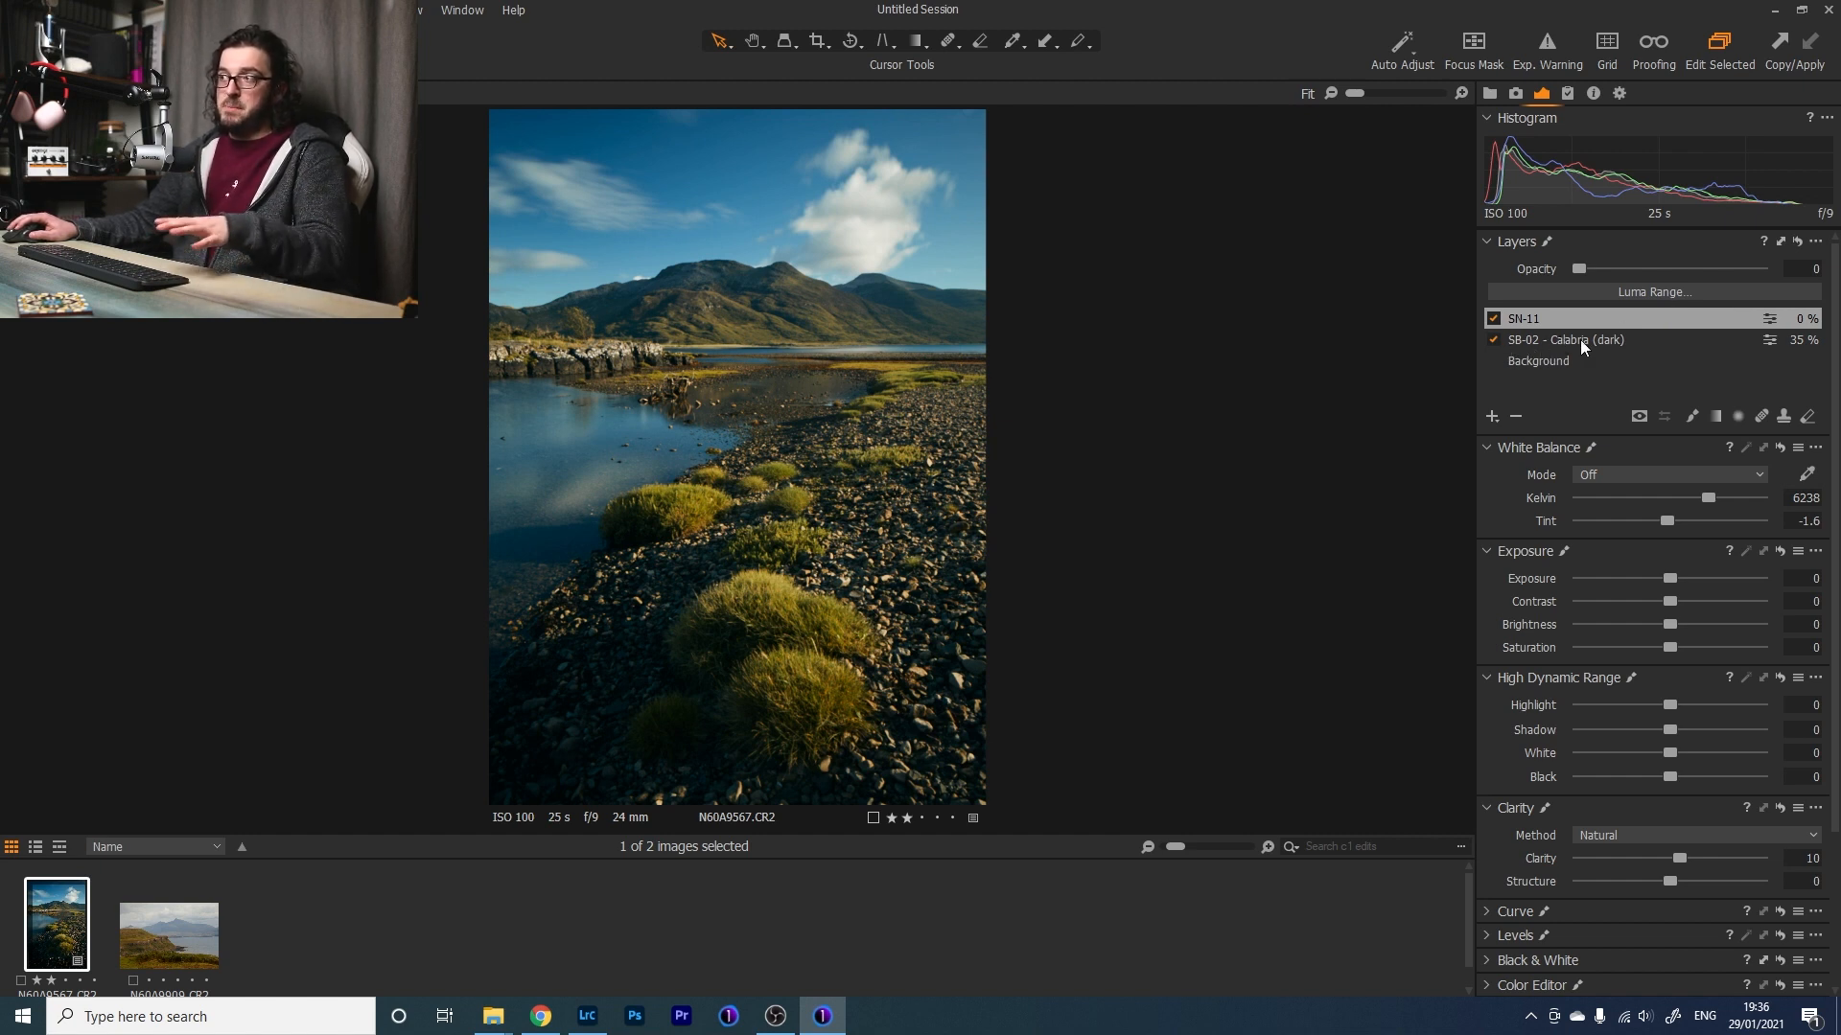
drag(1579, 268, 1627, 268)
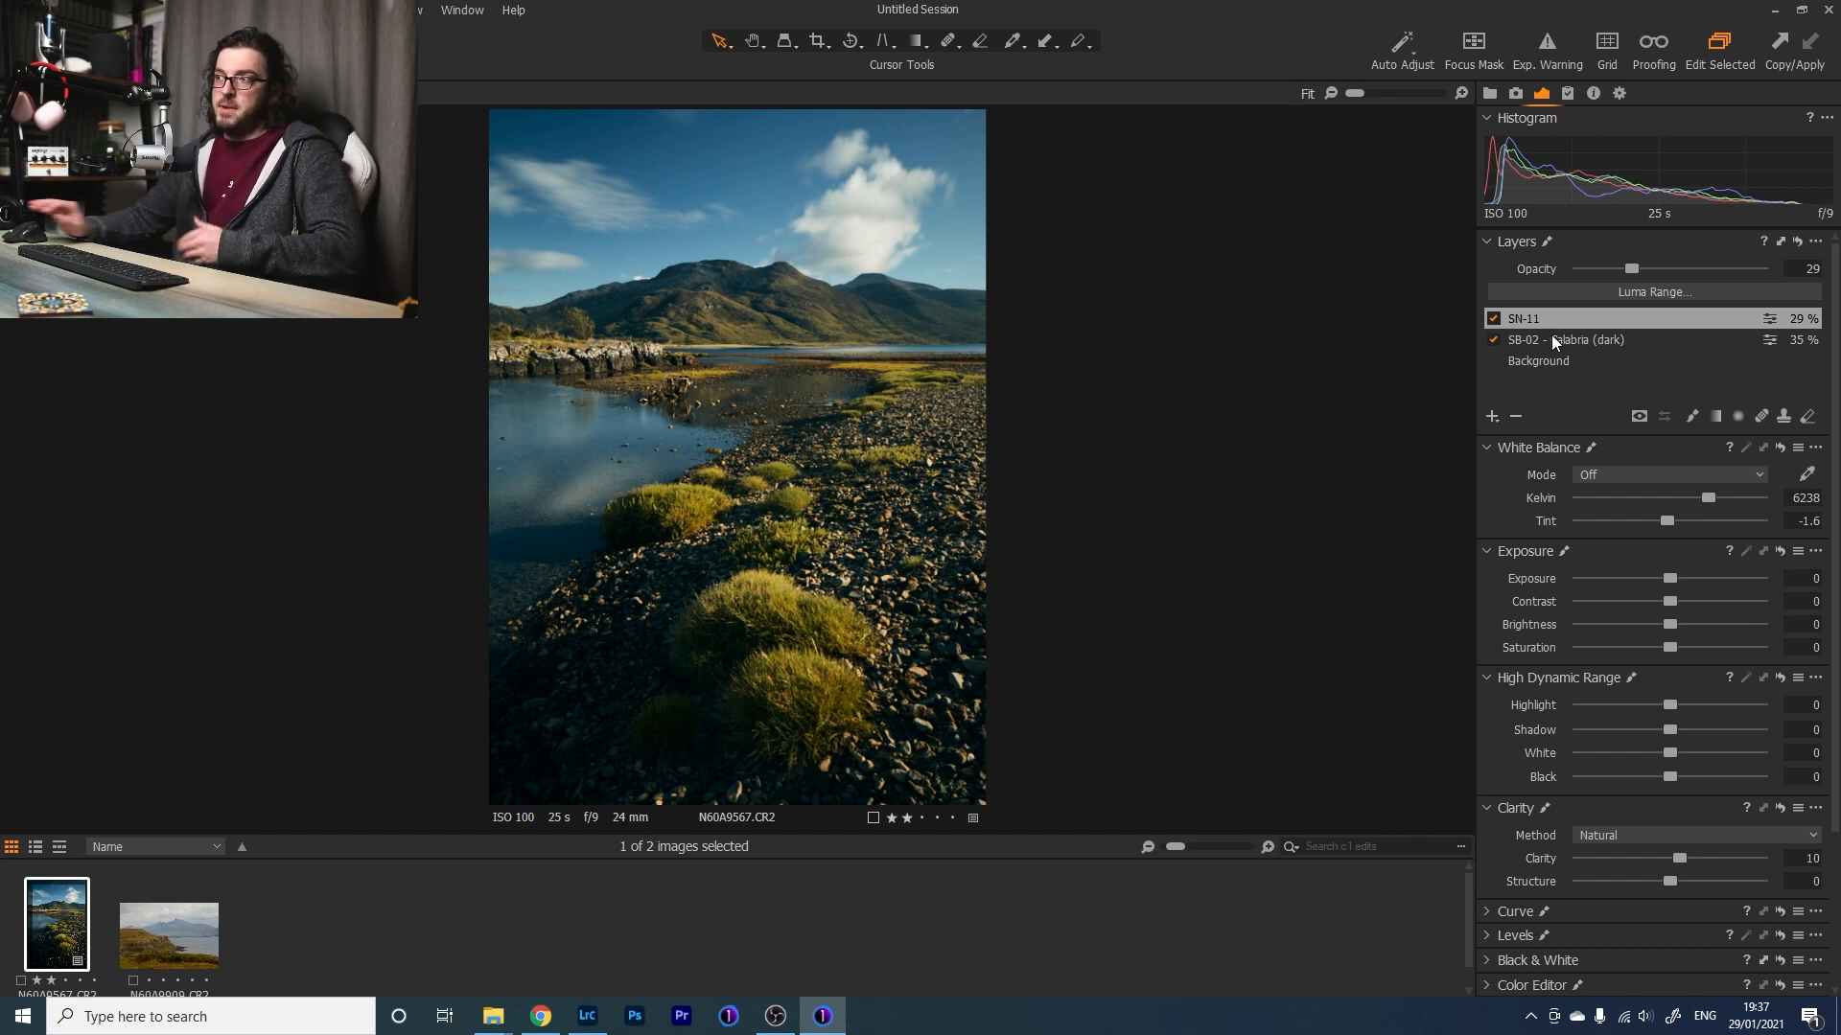
Compare the photo with and without the SN-11 layer by repeatedly switching its visibility off and on.
click(1492, 318)
click(1492, 319)
click(1491, 318)
click(1492, 319)
click(1492, 318)
click(1492, 319)
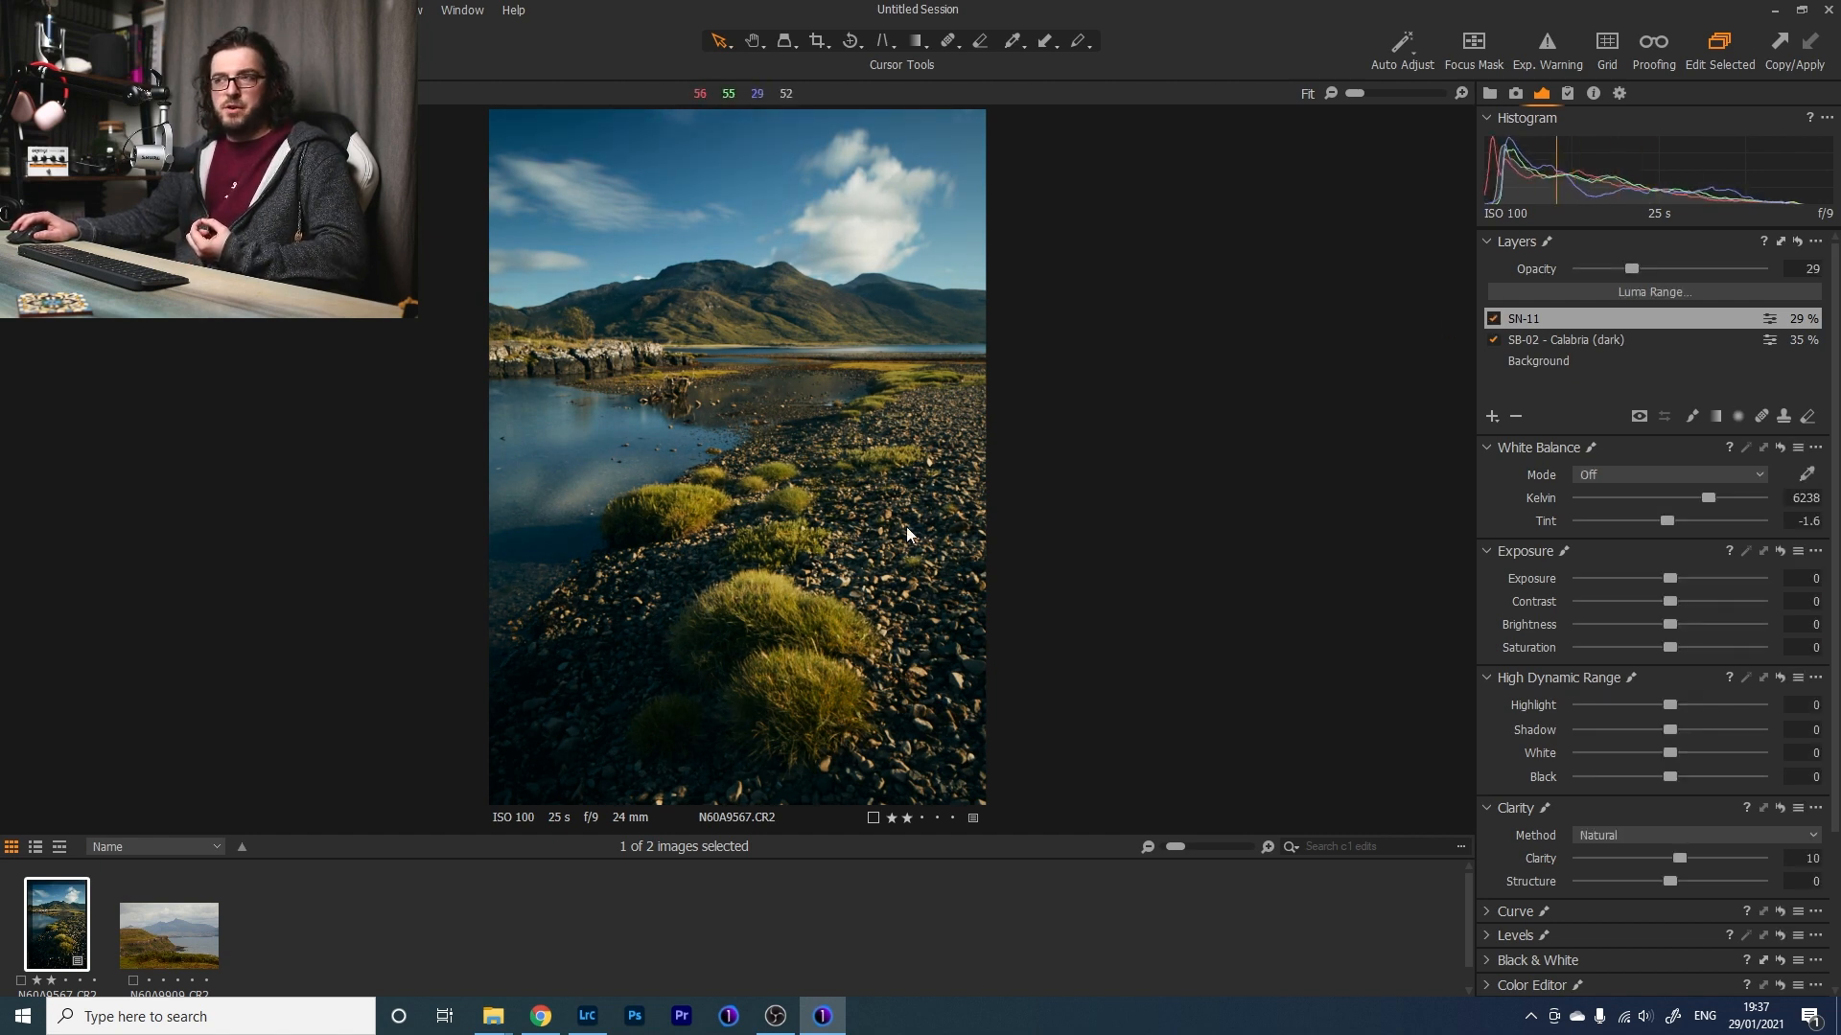
click(1495, 319)
click(1496, 319)
click(1495, 319)
click(1495, 319)
click(1495, 320)
click(1496, 319)
click(1495, 319)
click(1495, 320)
click(1495, 319)
click(1496, 319)
click(1495, 320)
click(1495, 320)
click(1496, 319)
click(1496, 320)
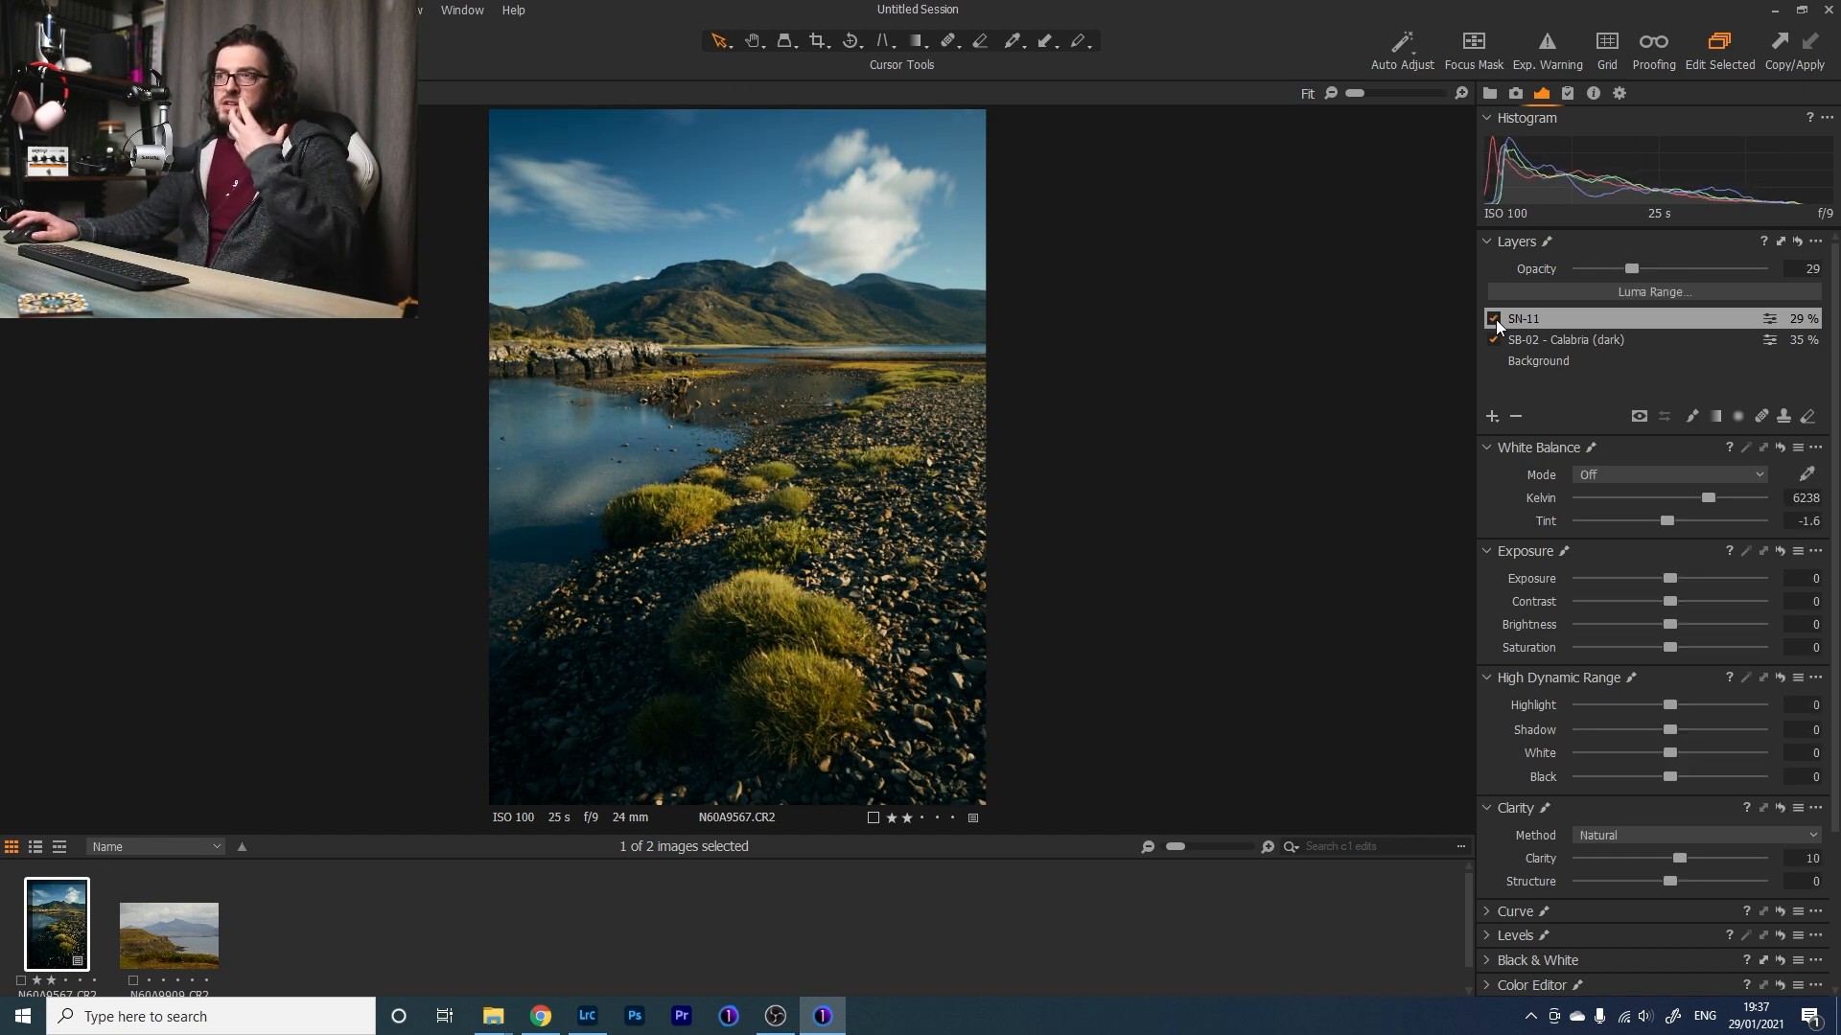
click(1495, 319)
click(1495, 319)
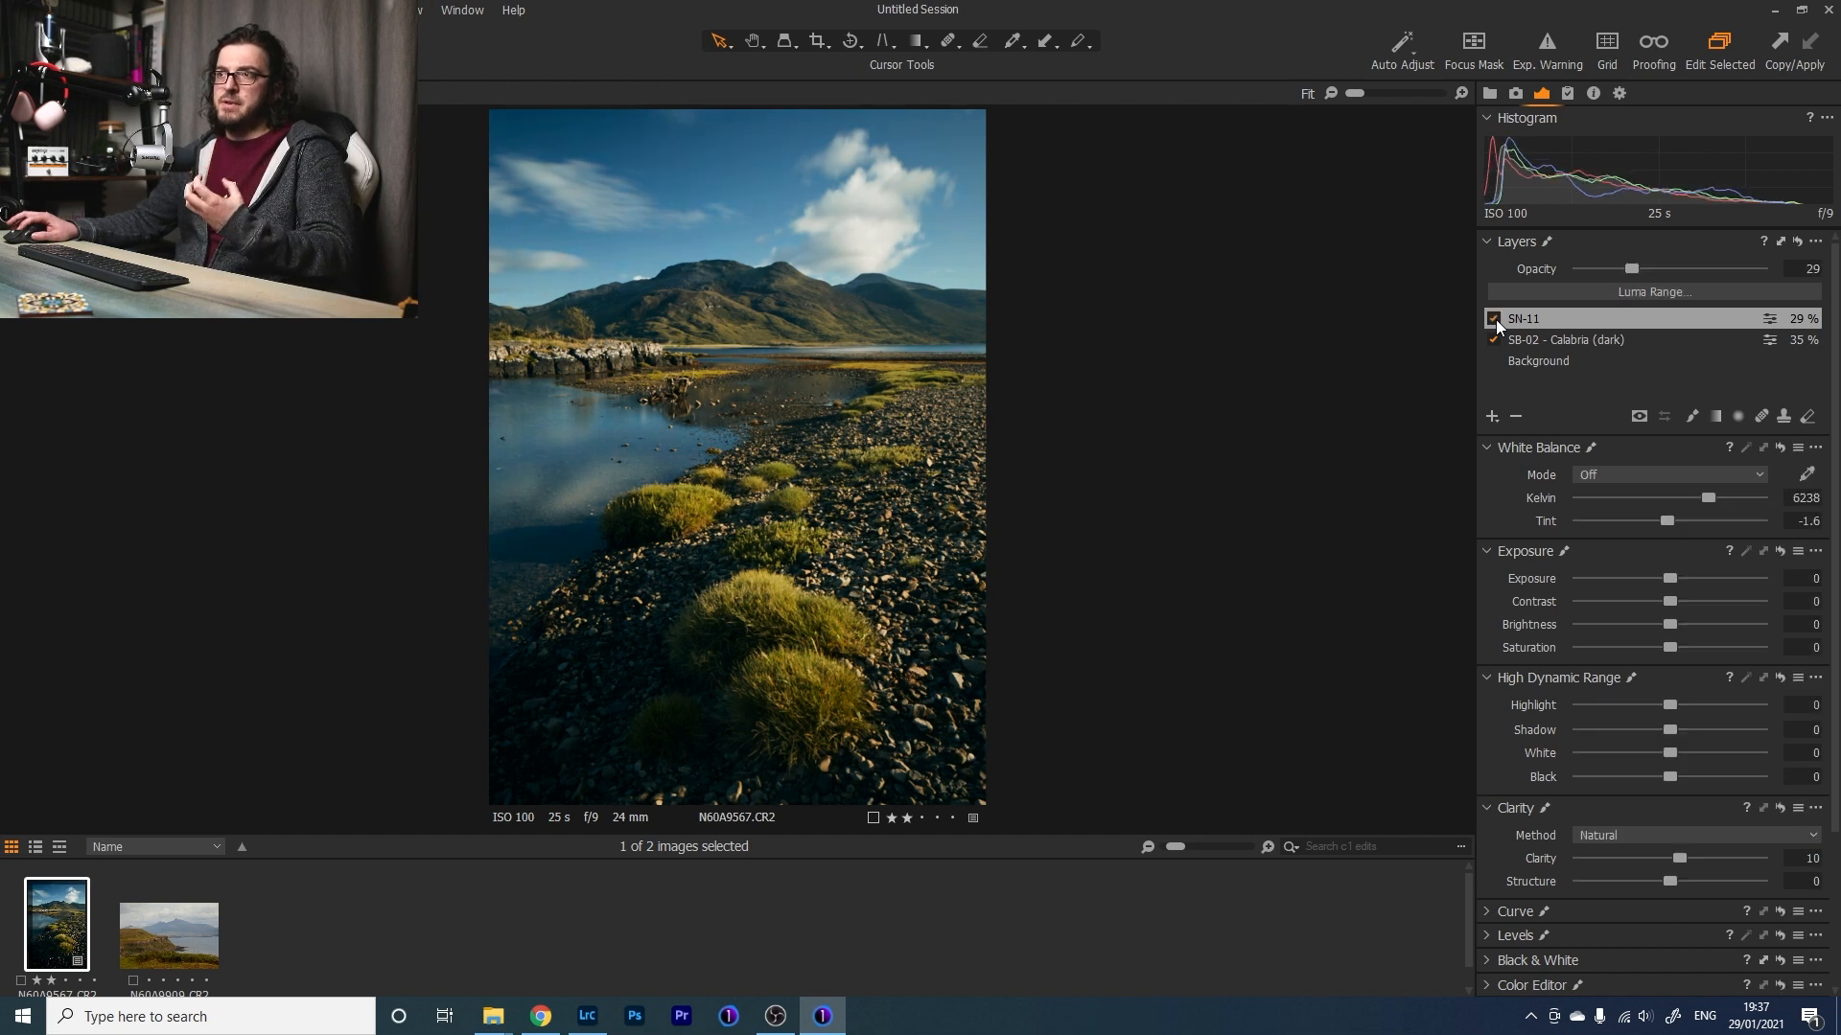
click(1495, 319)
click(1495, 319)
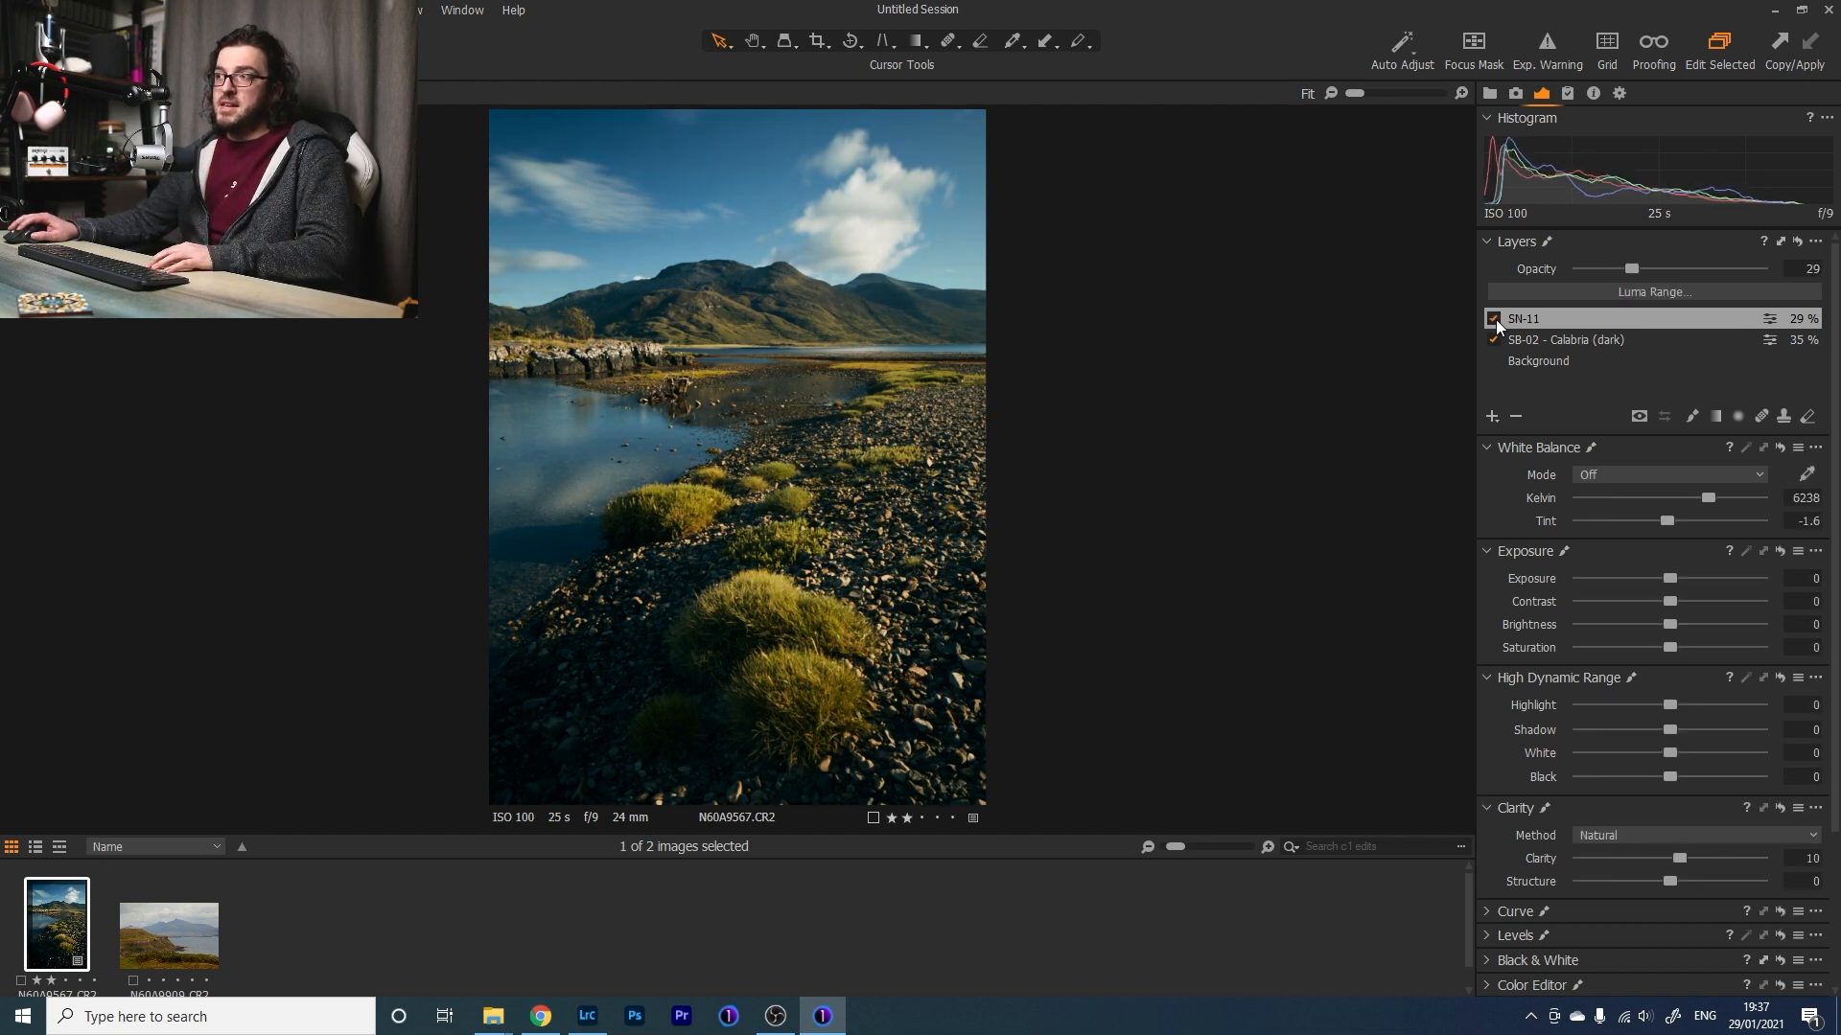
Hide both the SN-11 and SB-02 - Calabria (dark) layers to view the unstyled photo and show them again.
click(1495, 320)
click(1491, 337)
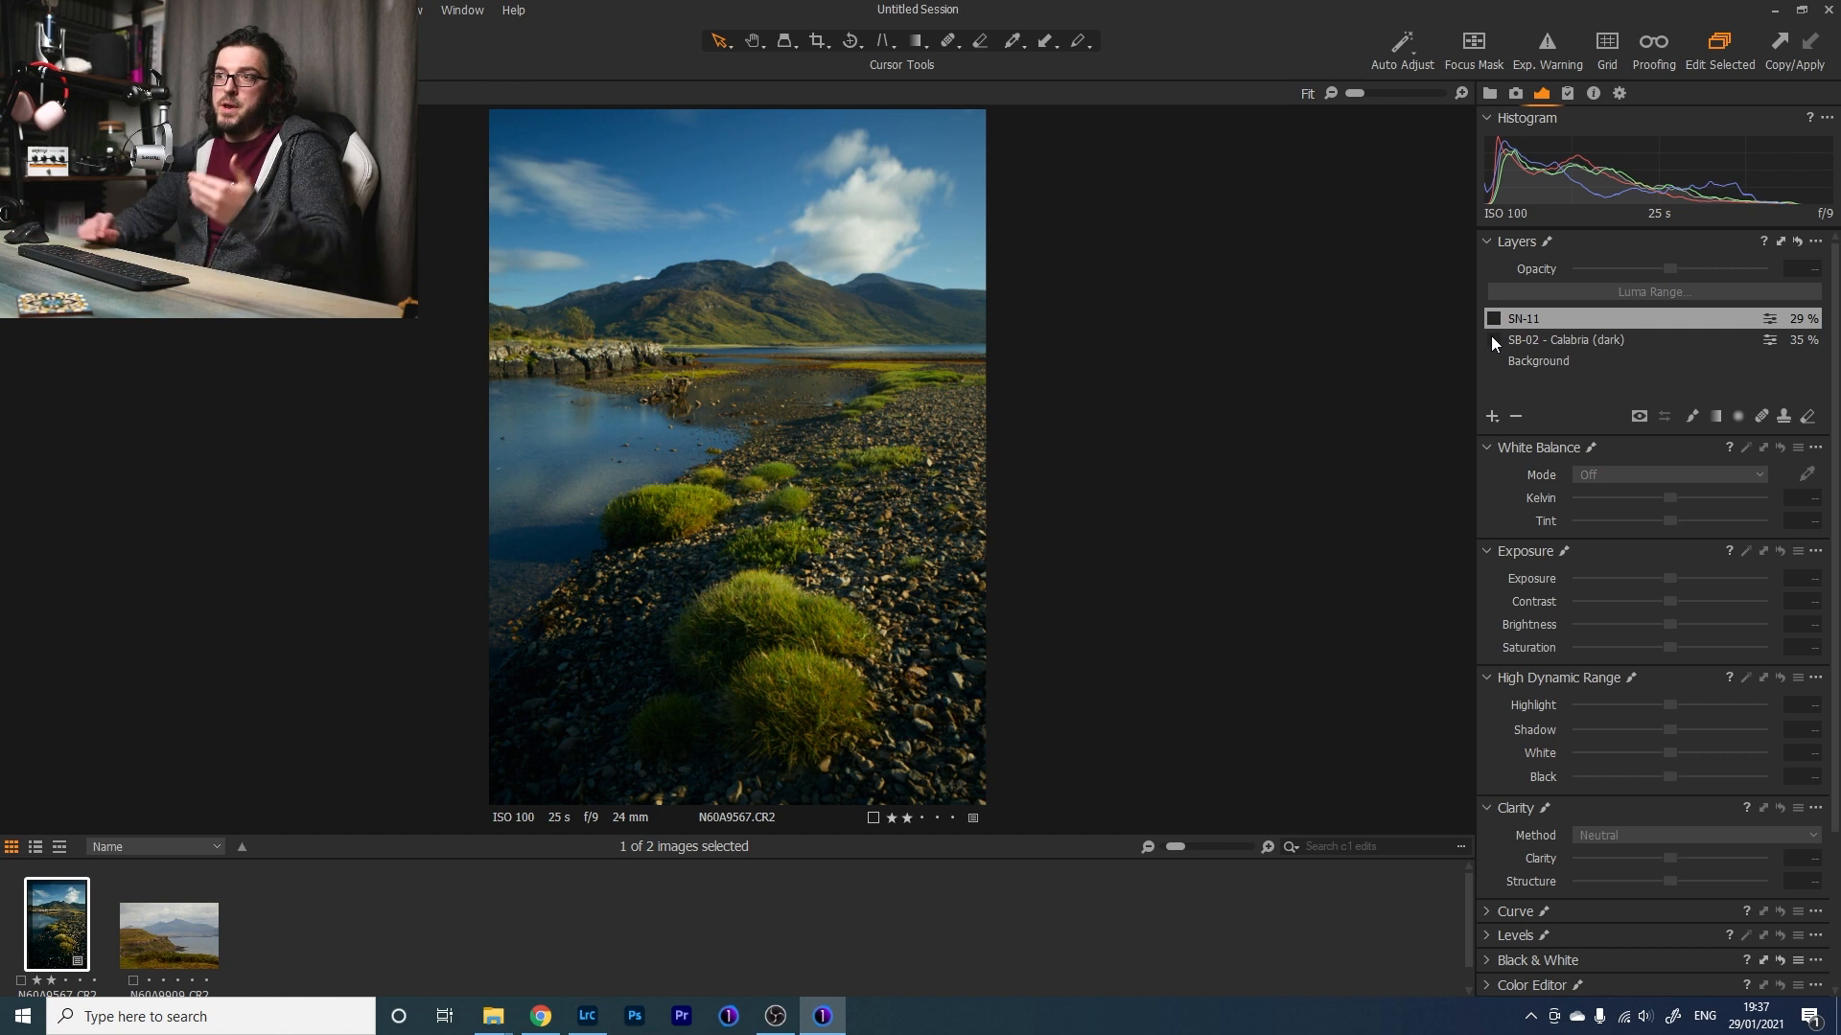
click(1492, 337)
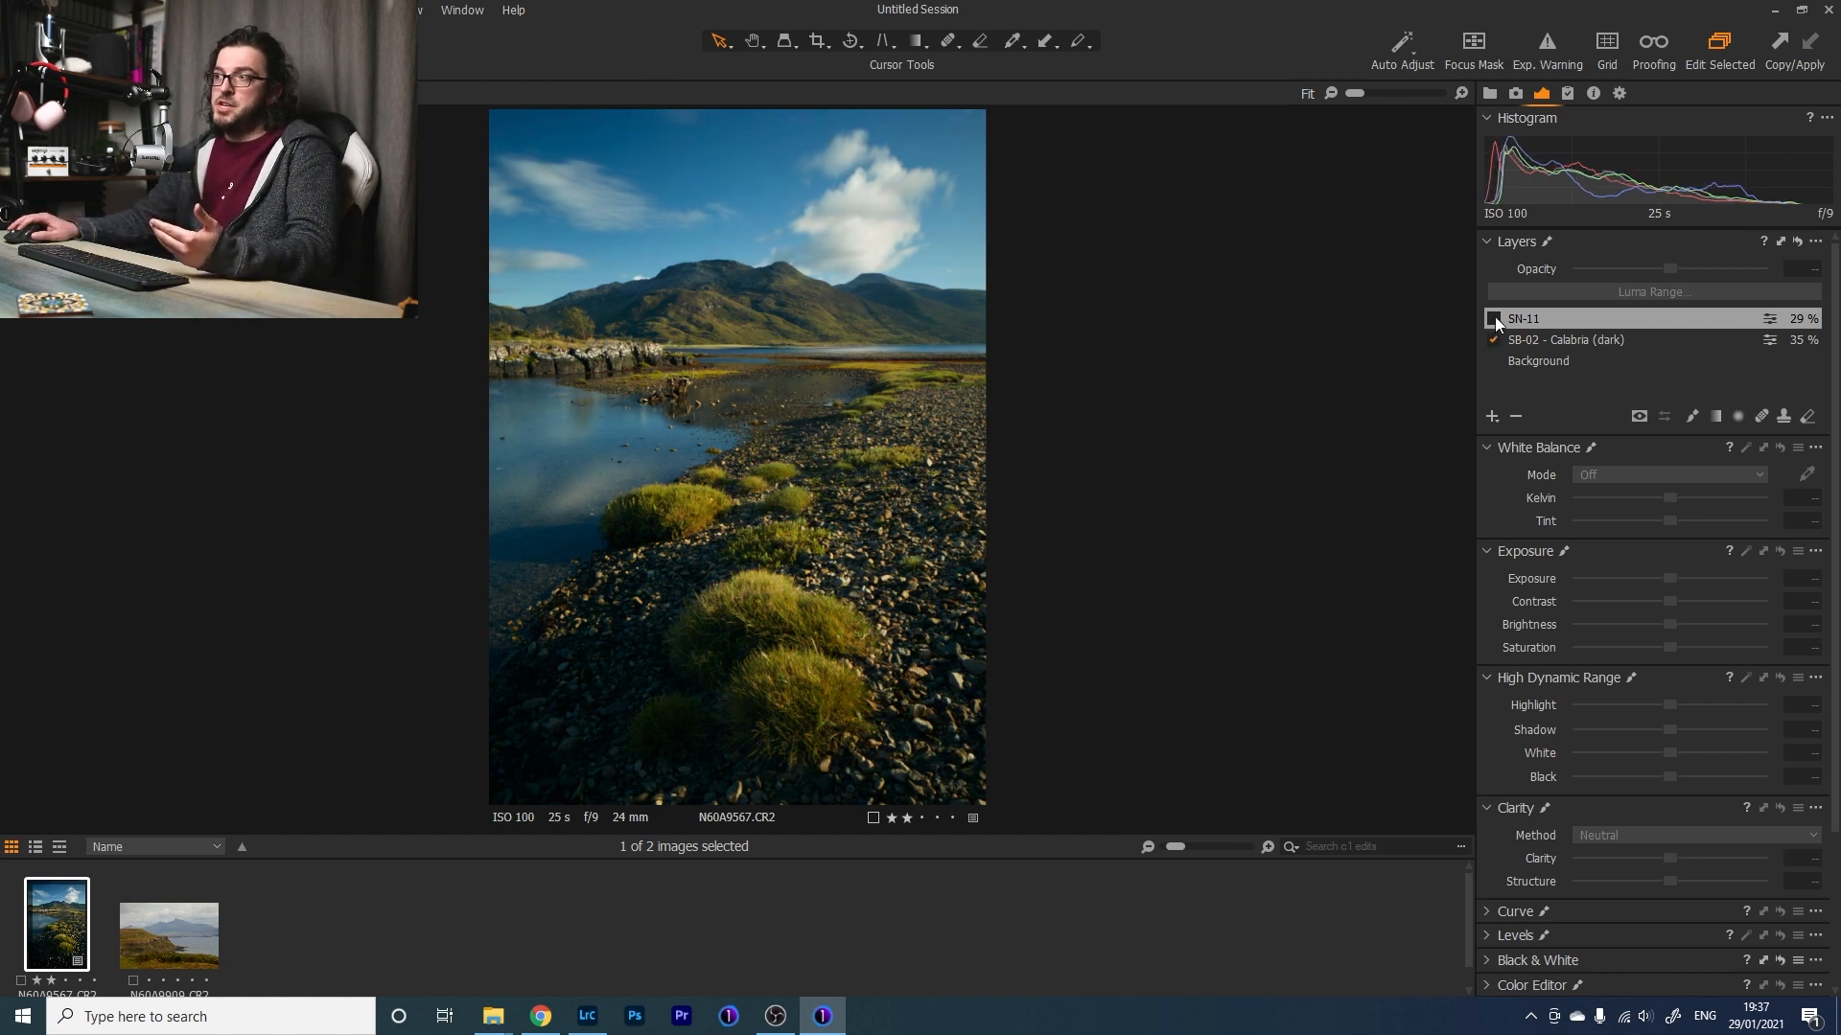
click(1495, 320)
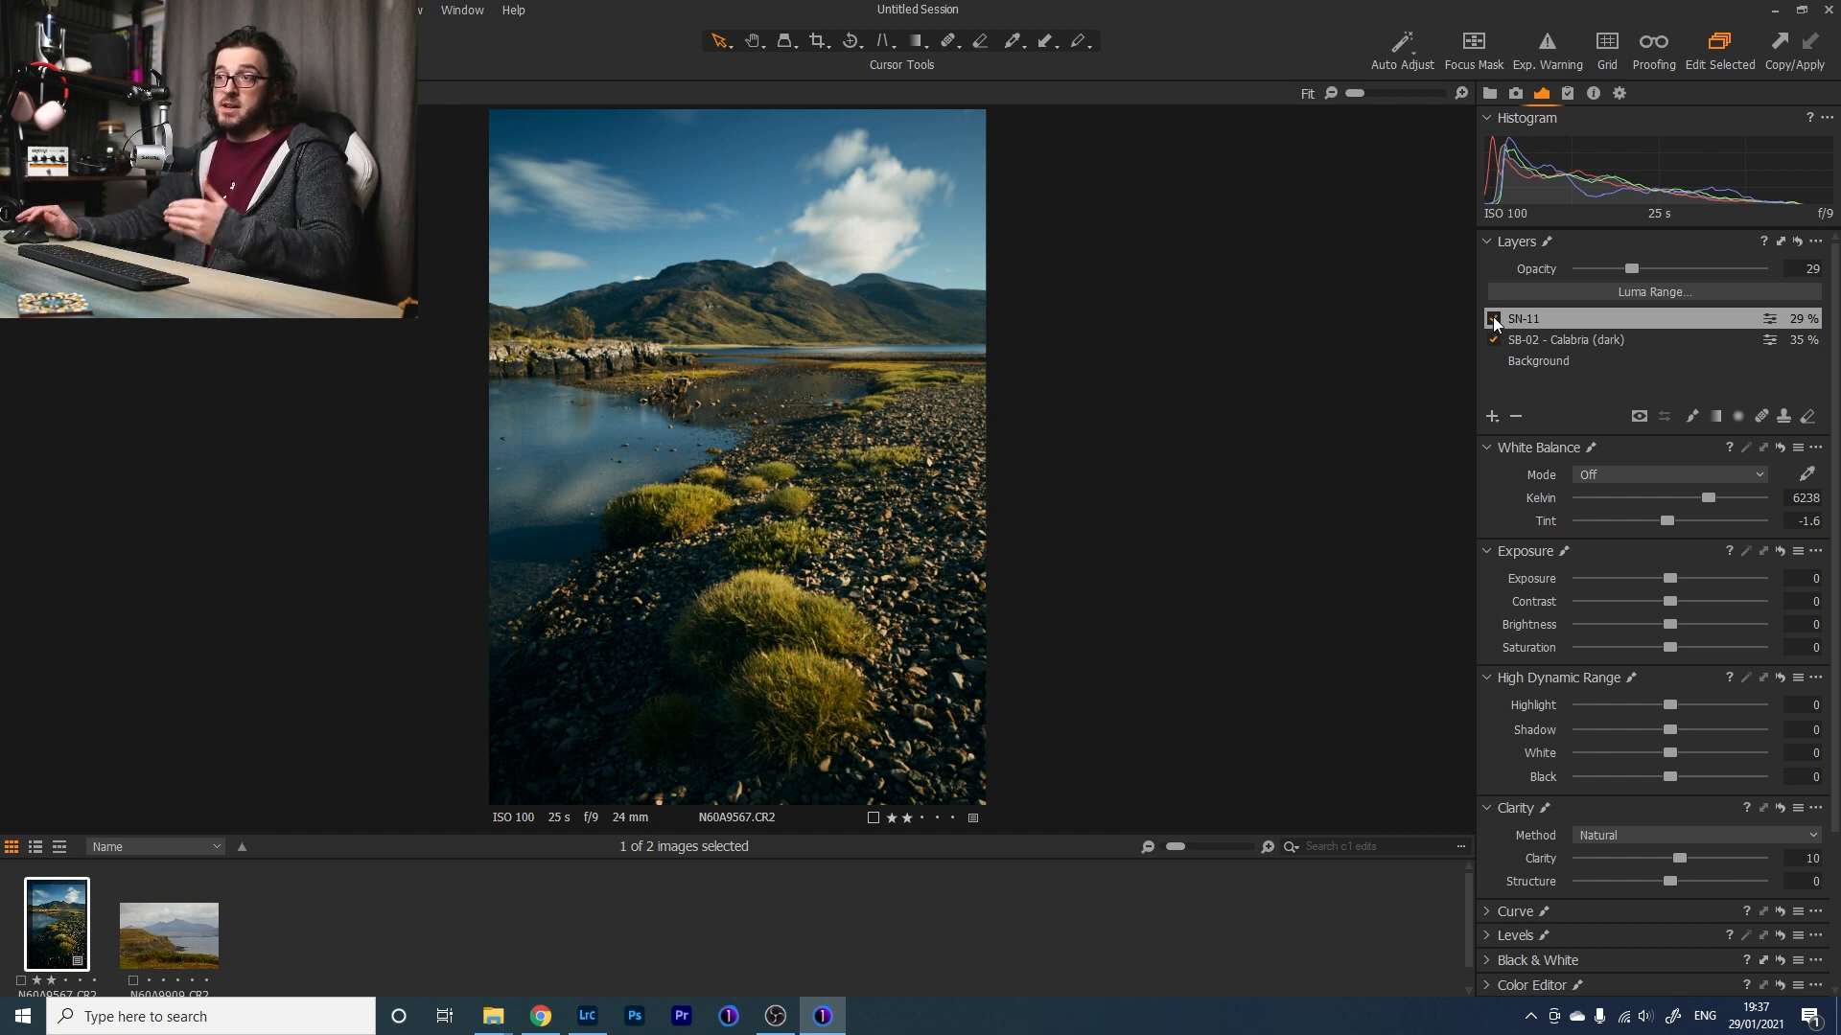
On the Background layer, set Brightness to 9, Shadow to 5, Black to 16 and Highlight to -1.
click(1538, 361)
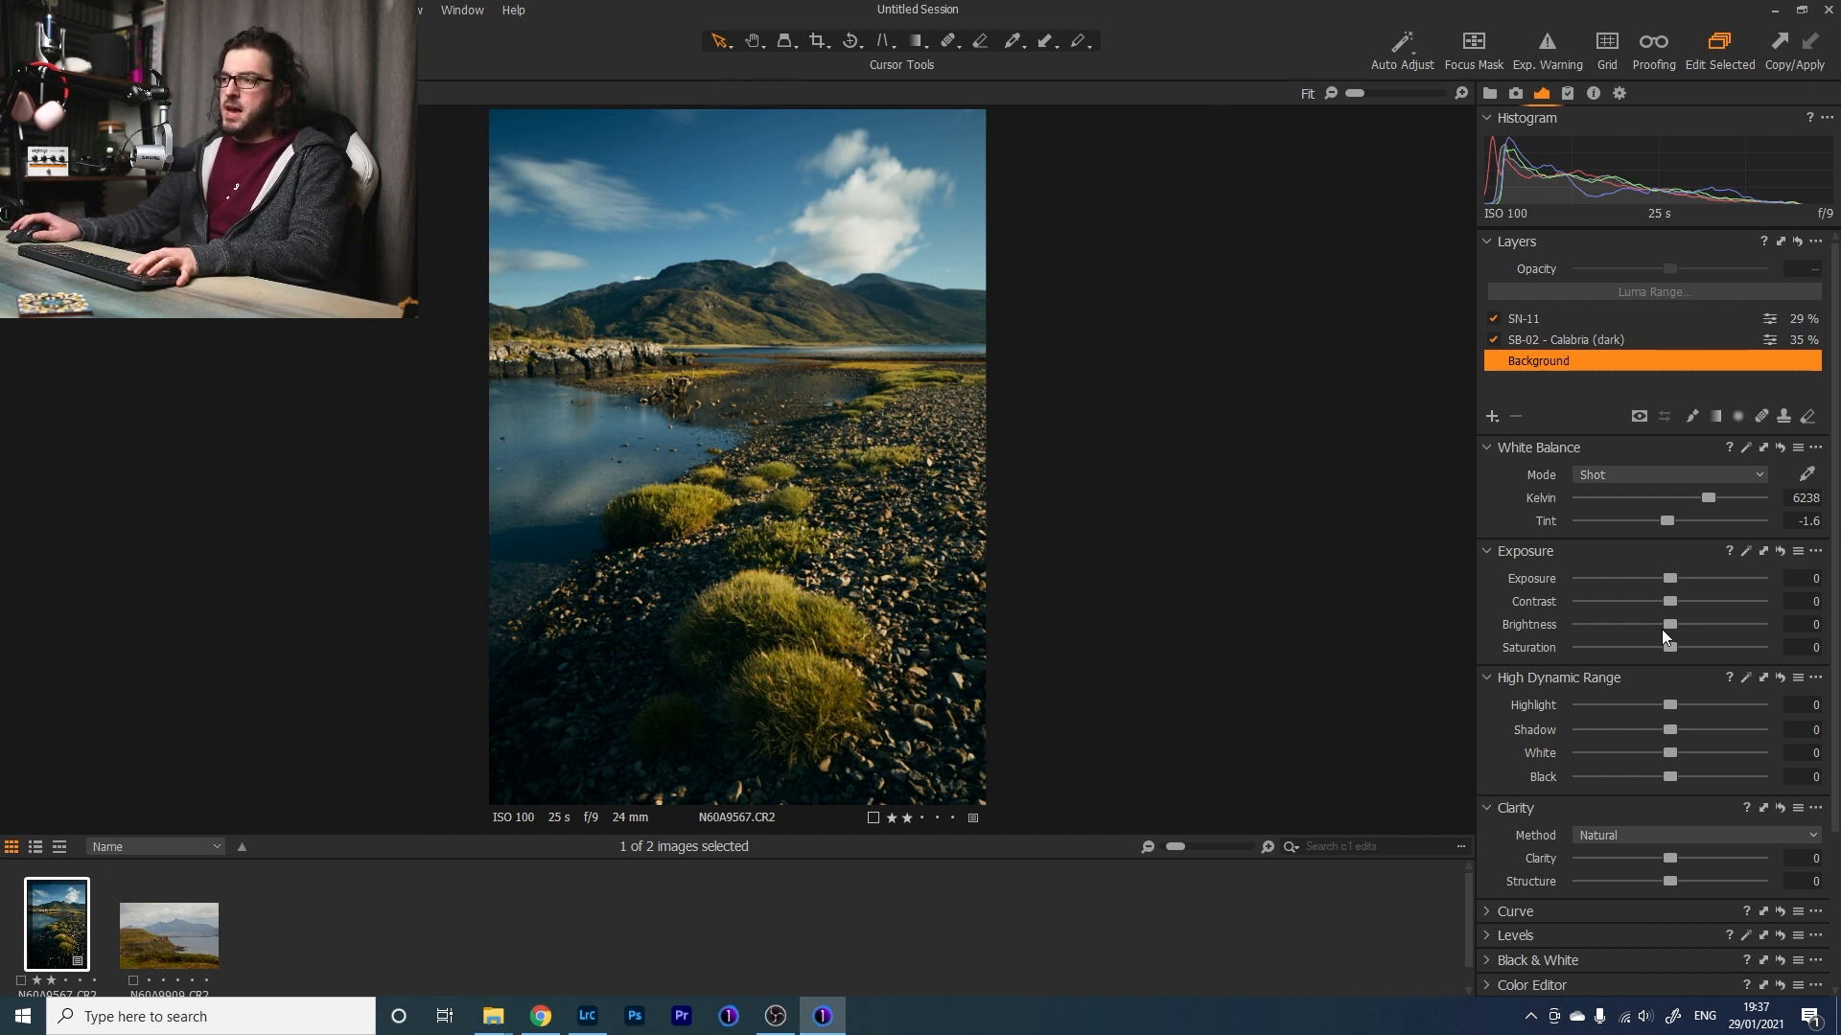
drag(1671, 625, 1688, 629)
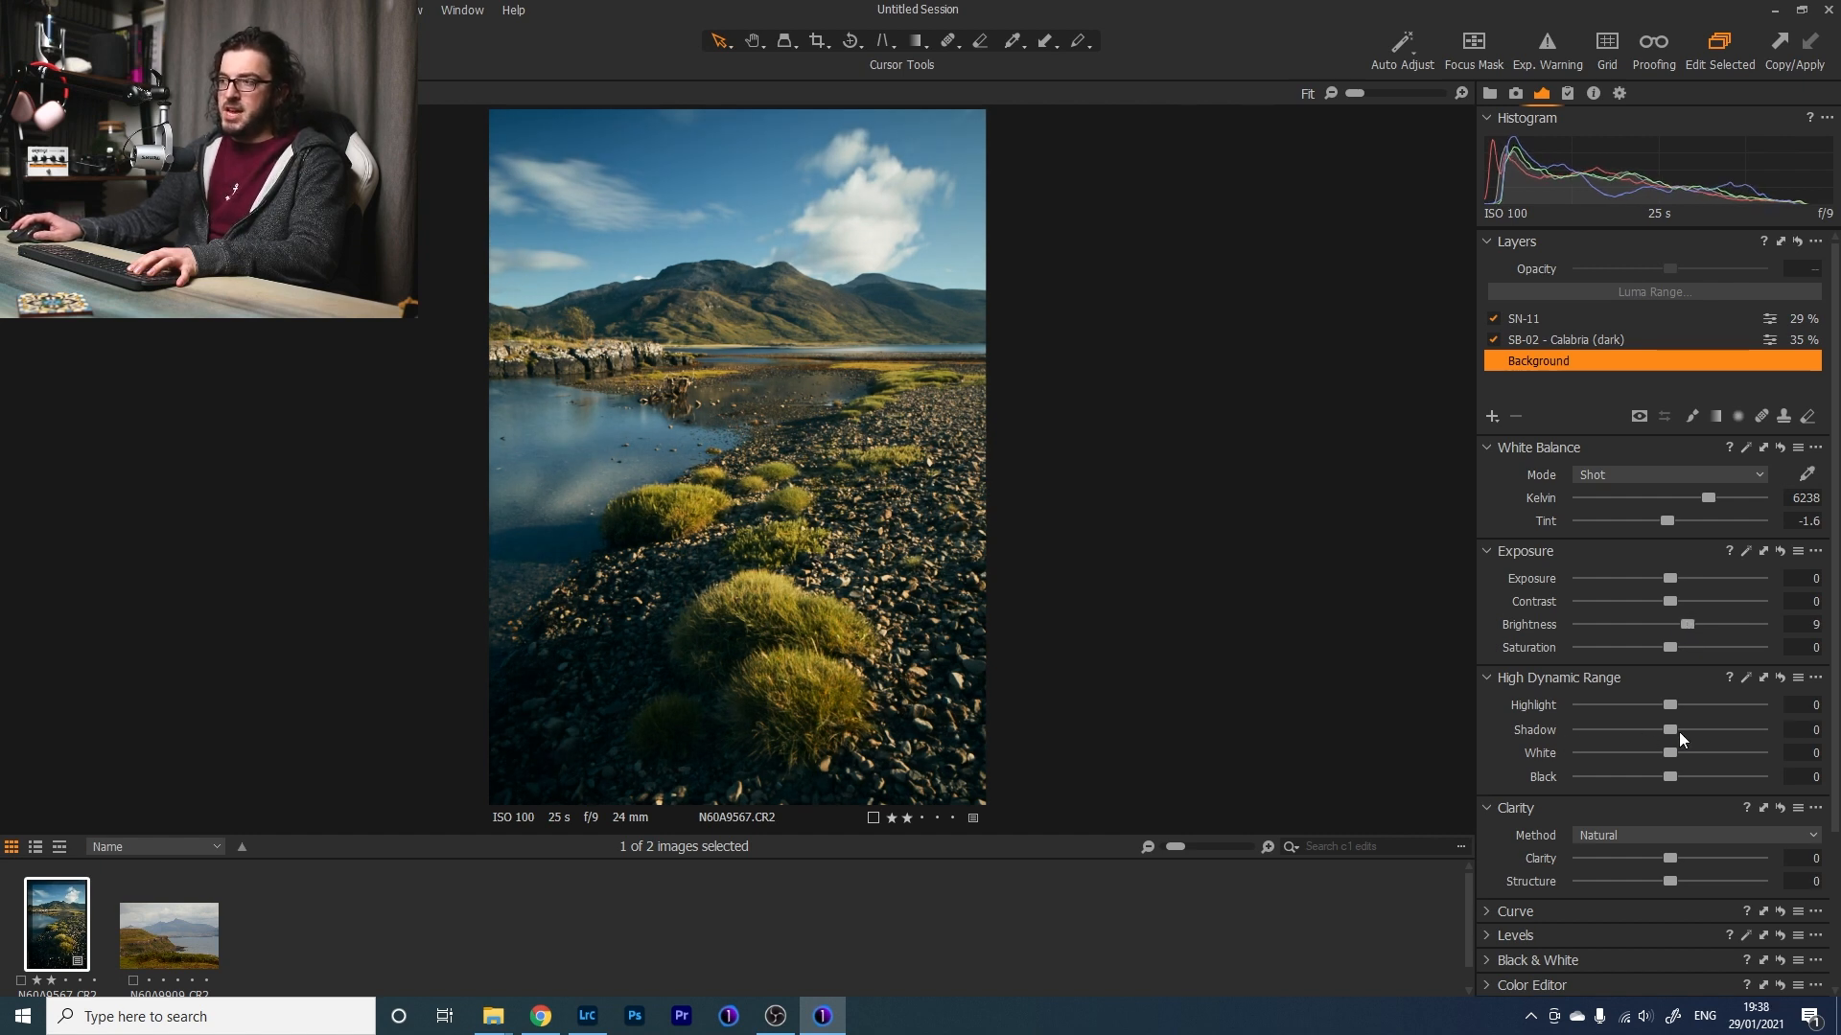
drag(1676, 728, 1670, 785)
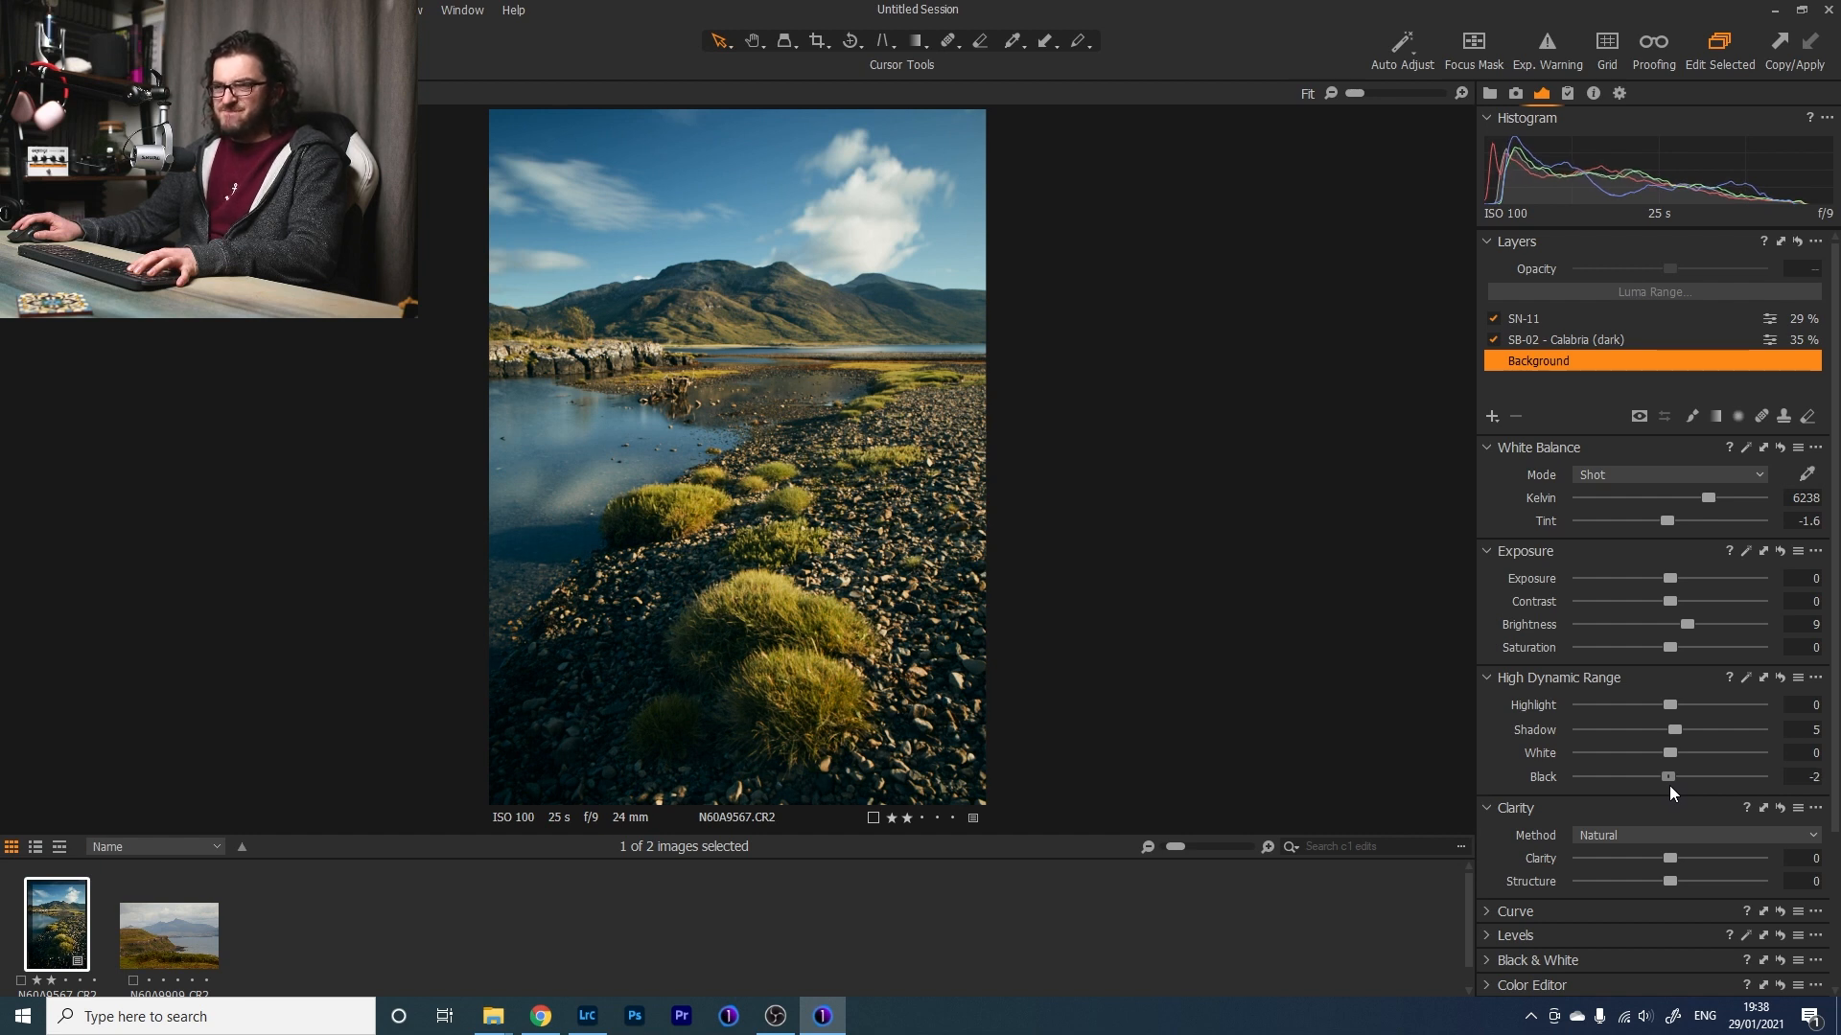
drag(1670, 785, 1685, 791)
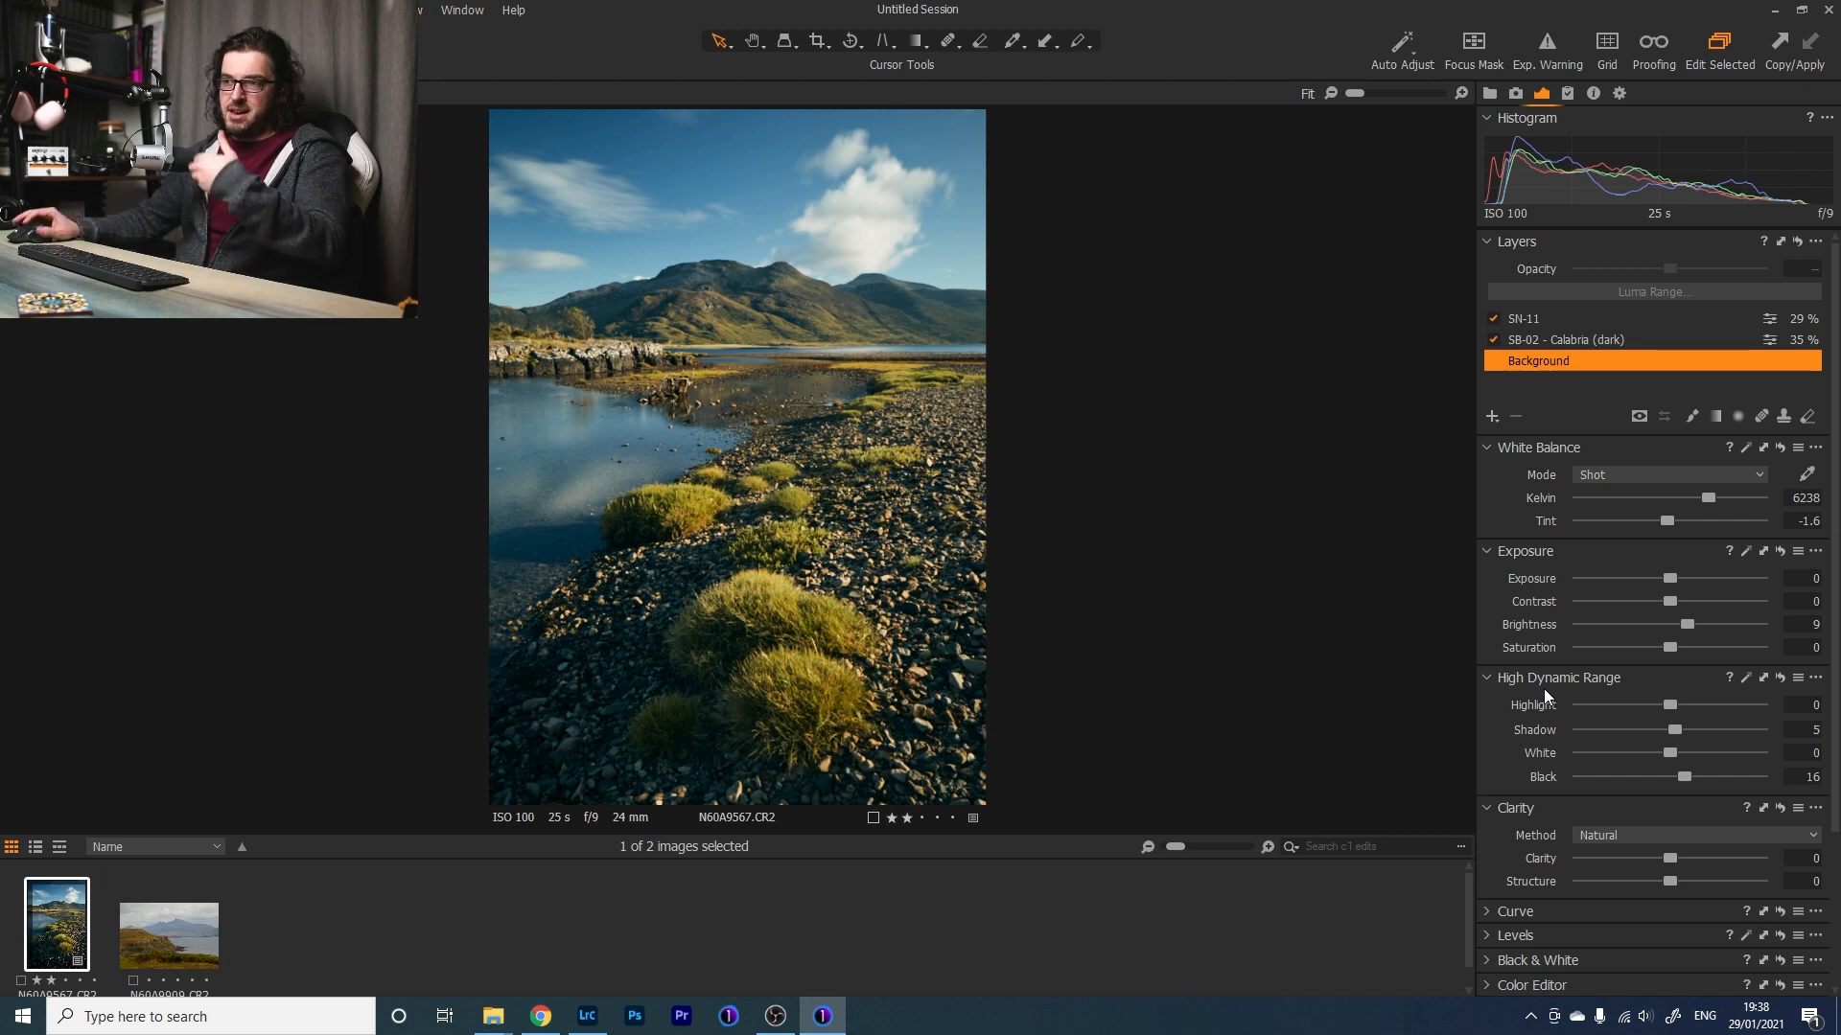
mouse_move(1670, 706)
mouse_down()
mouse_move(1647, 715)
mouse_move(1665, 717)
mouse_up()
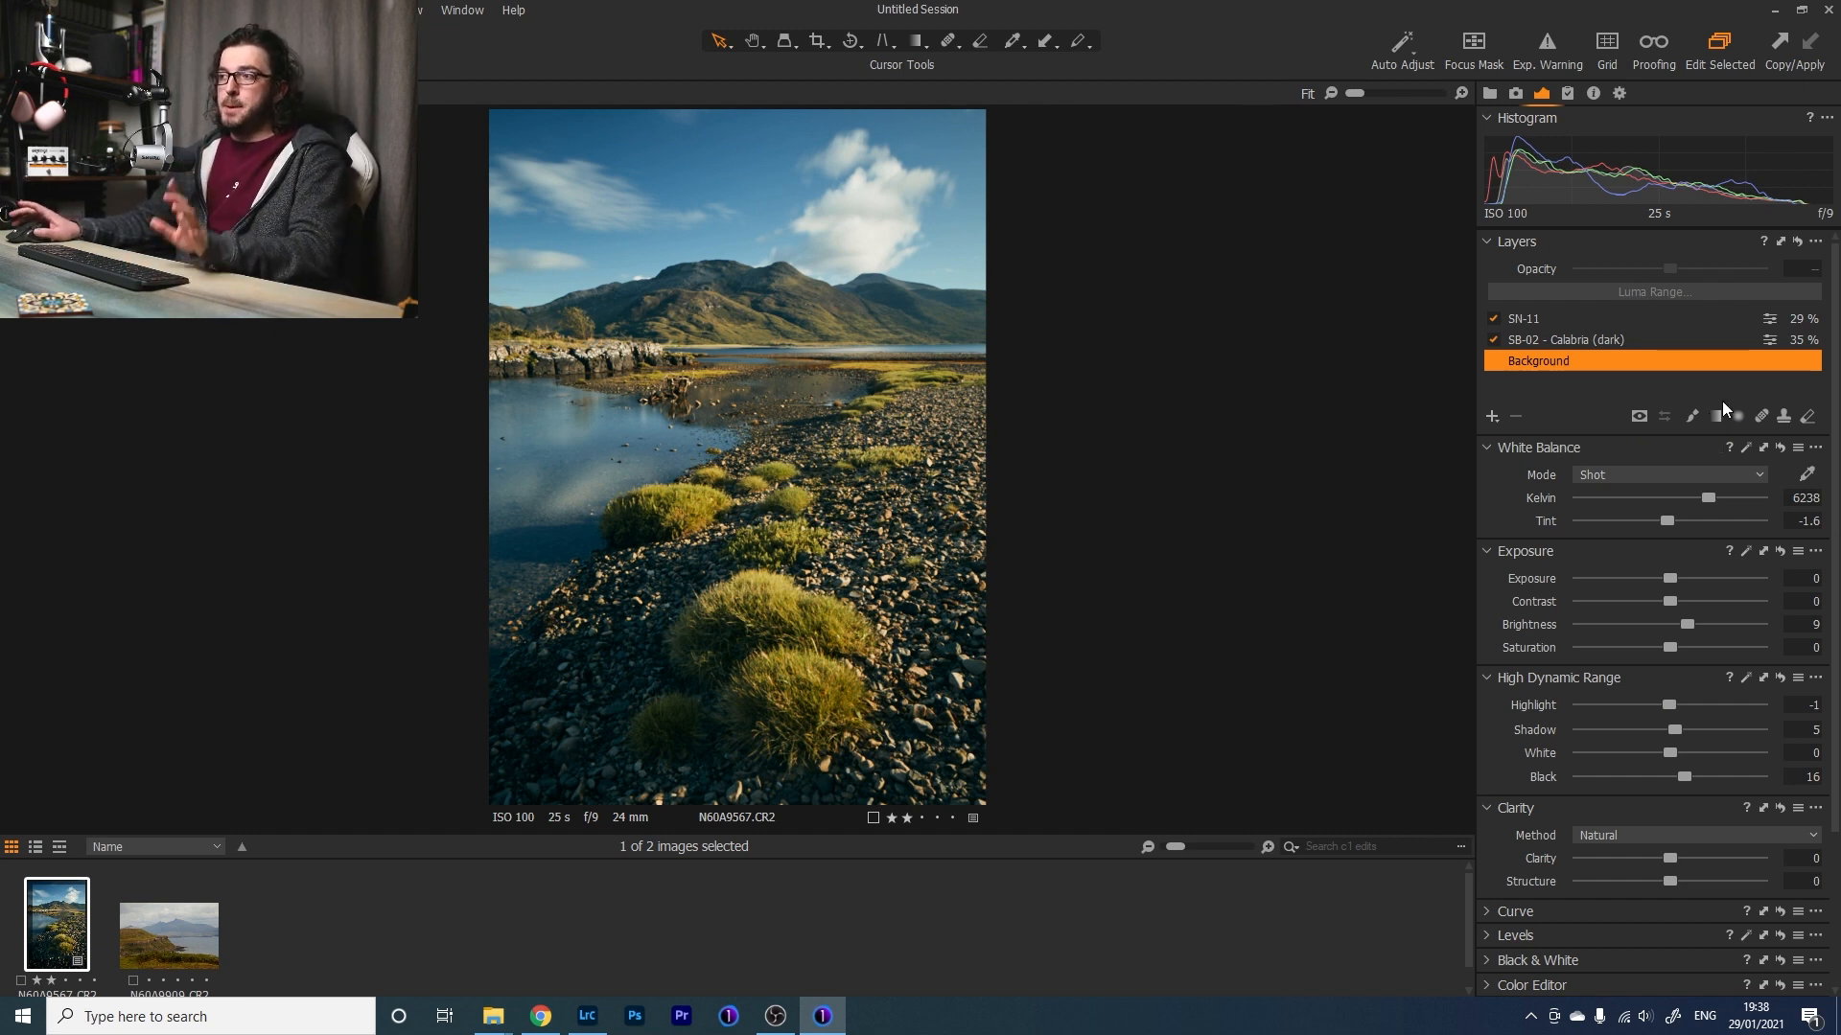
Add a new empty adjustment layer above SN-11 and name it "linear gradient".
click(1492, 417)
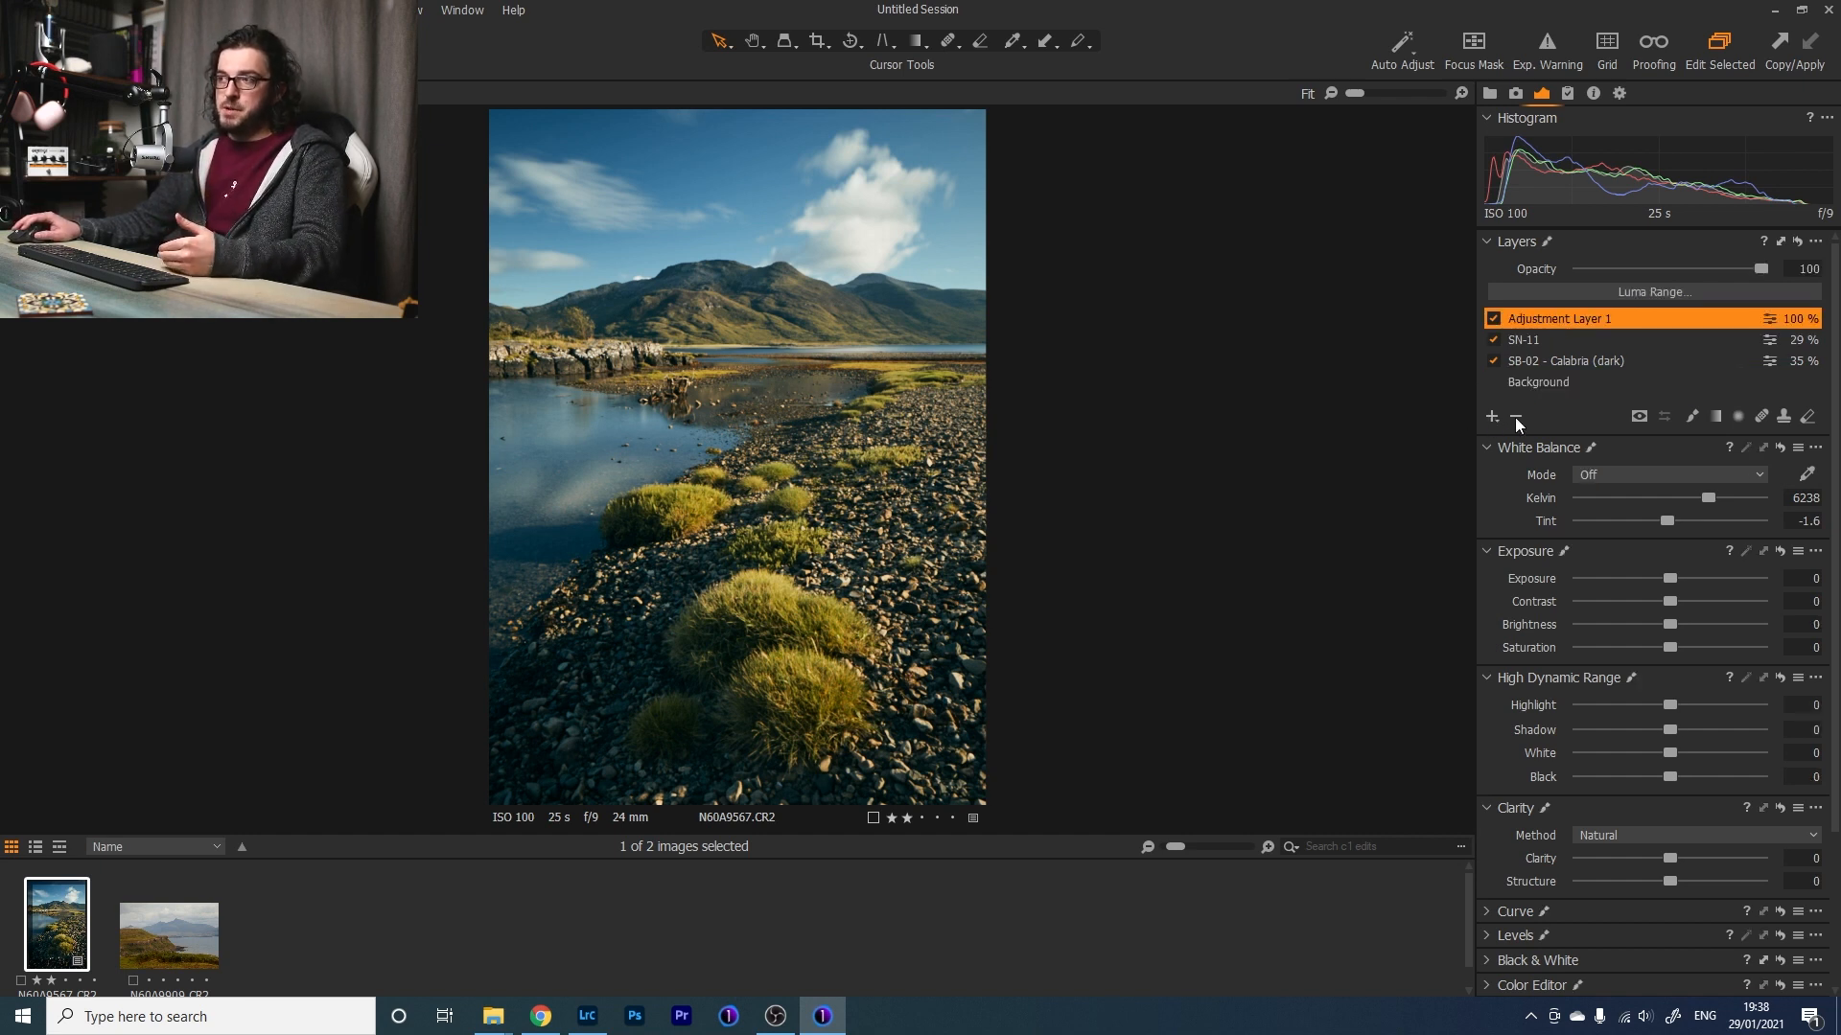
double_click(1549, 319)
text(linear gradient)
key(Return)
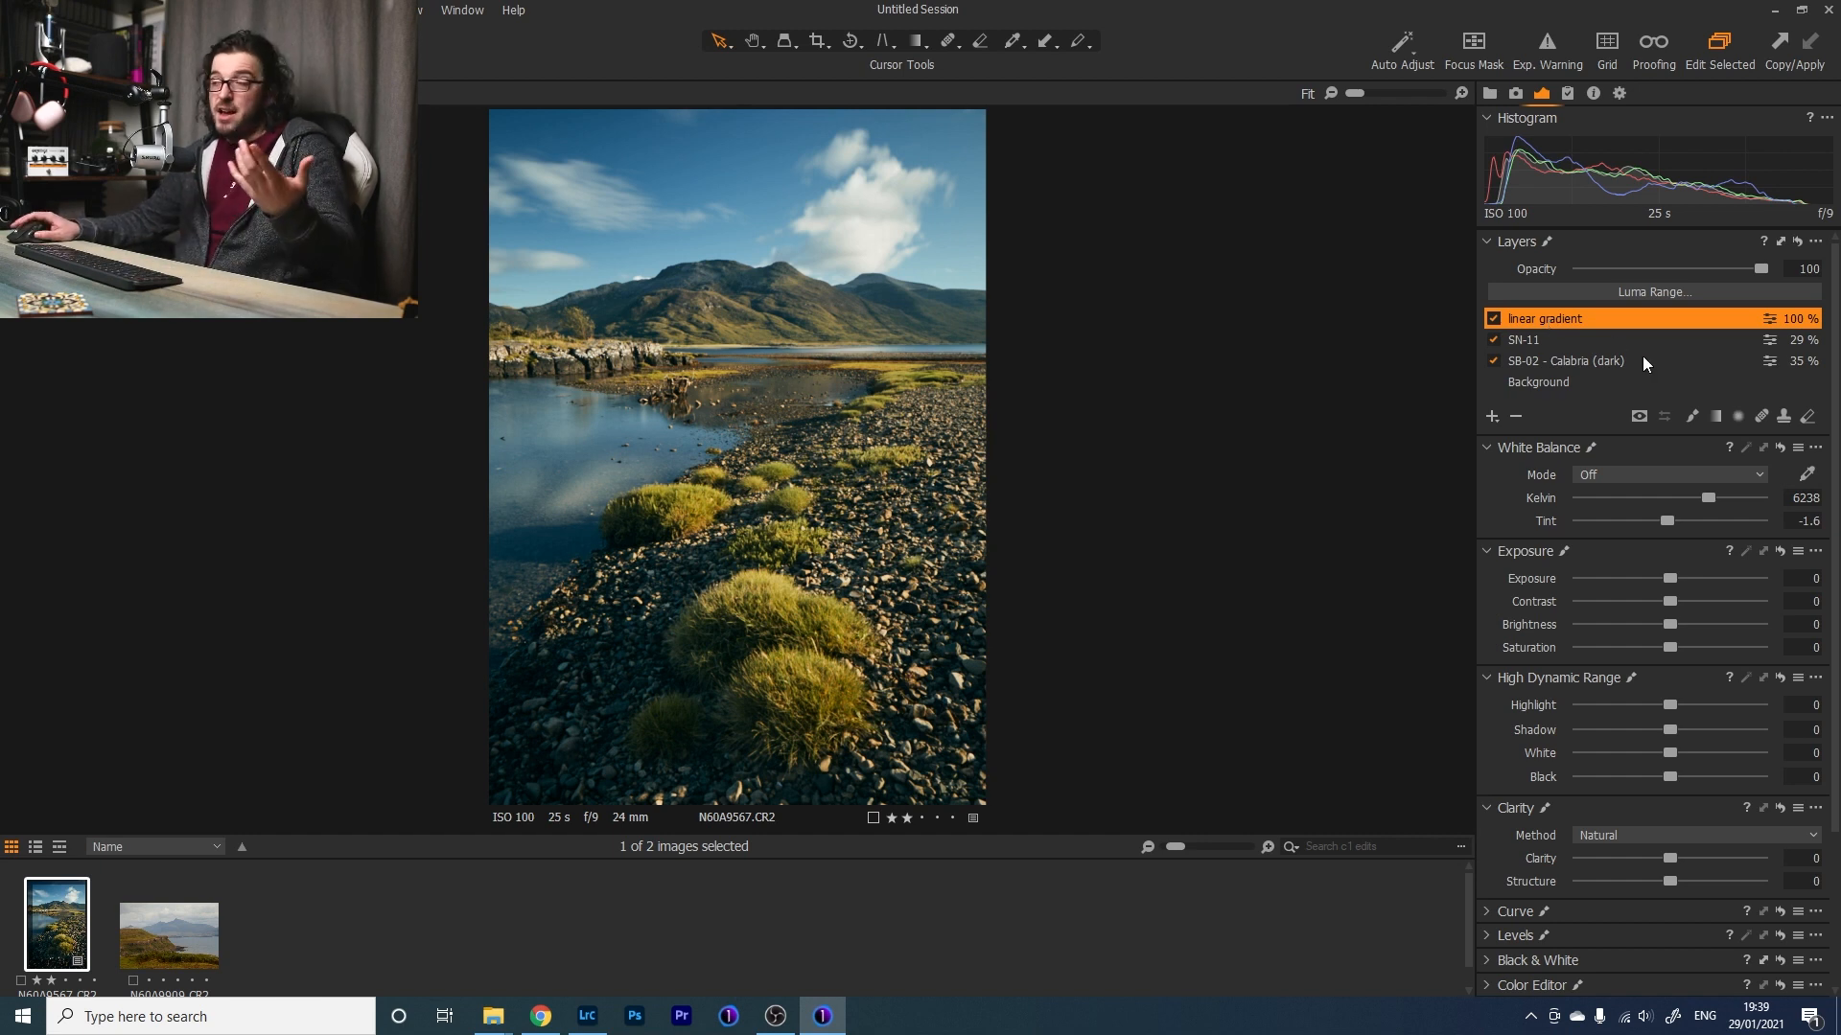
Draw a horizontal linear gradient mask on the linear gradient layer from the top of the sky down to the foot of the mountains.
click(1717, 416)
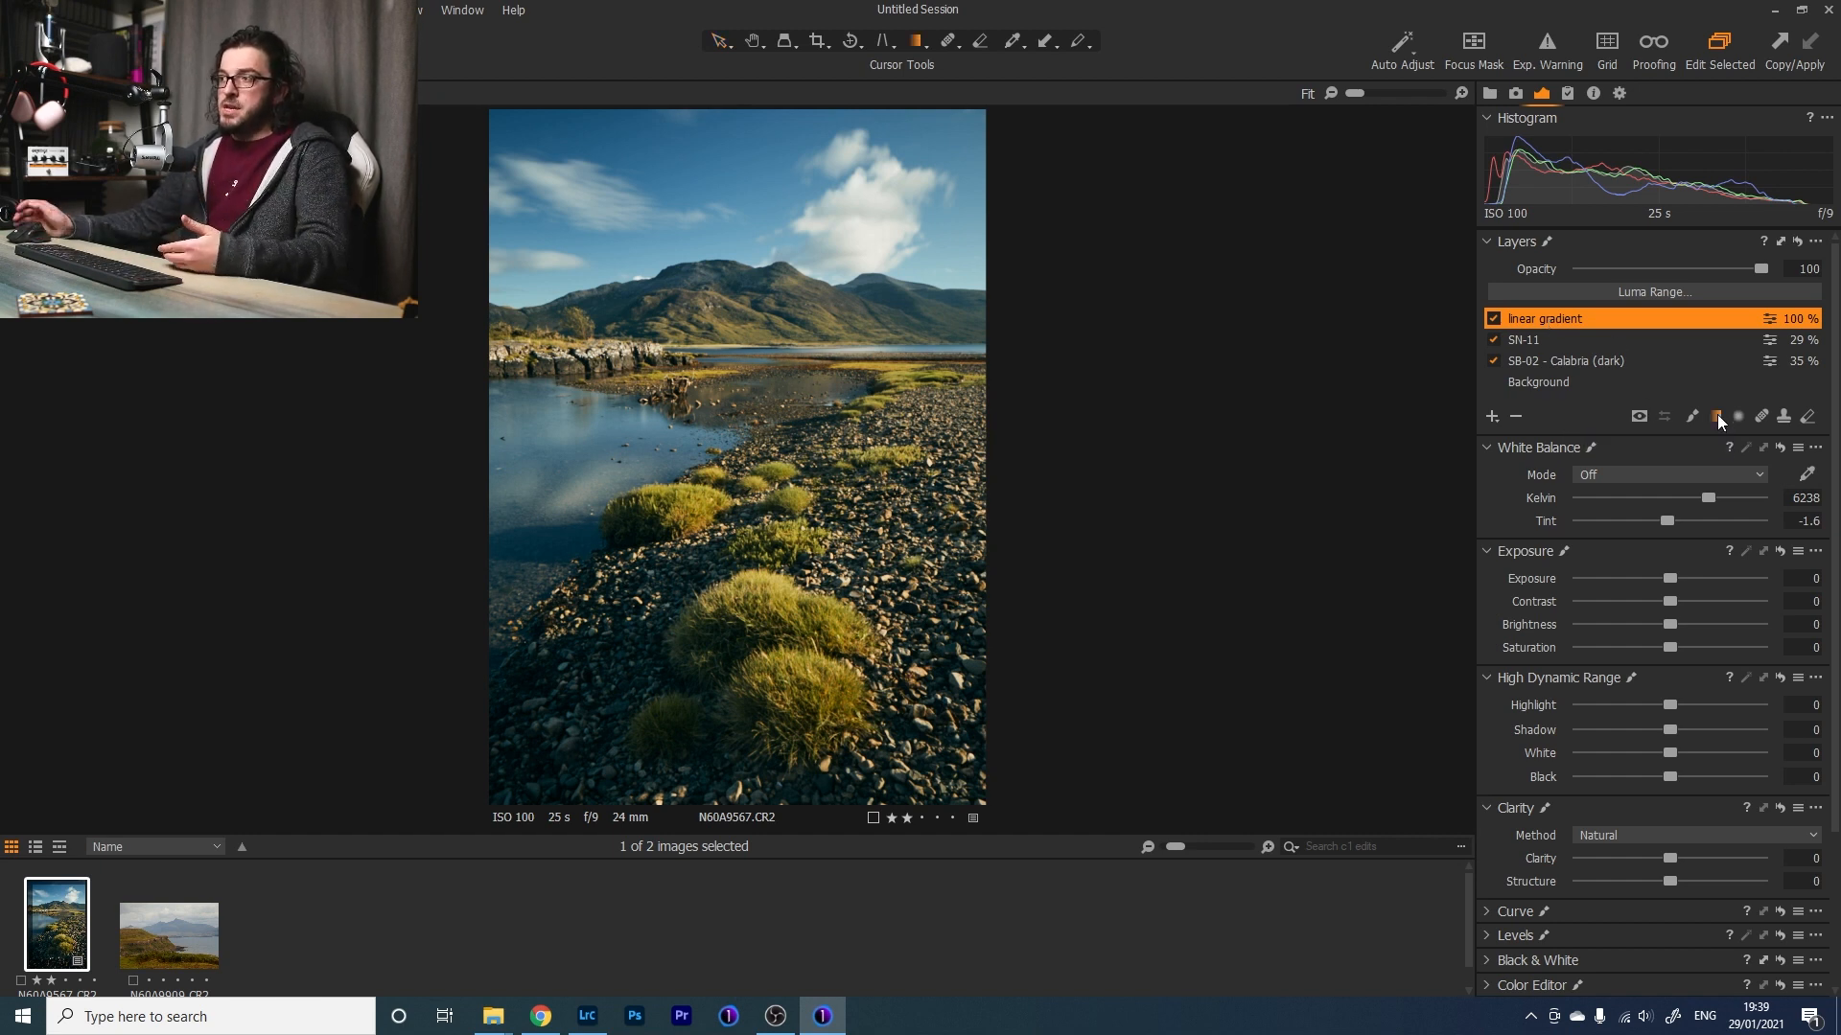
drag(728, 113, 731, 333)
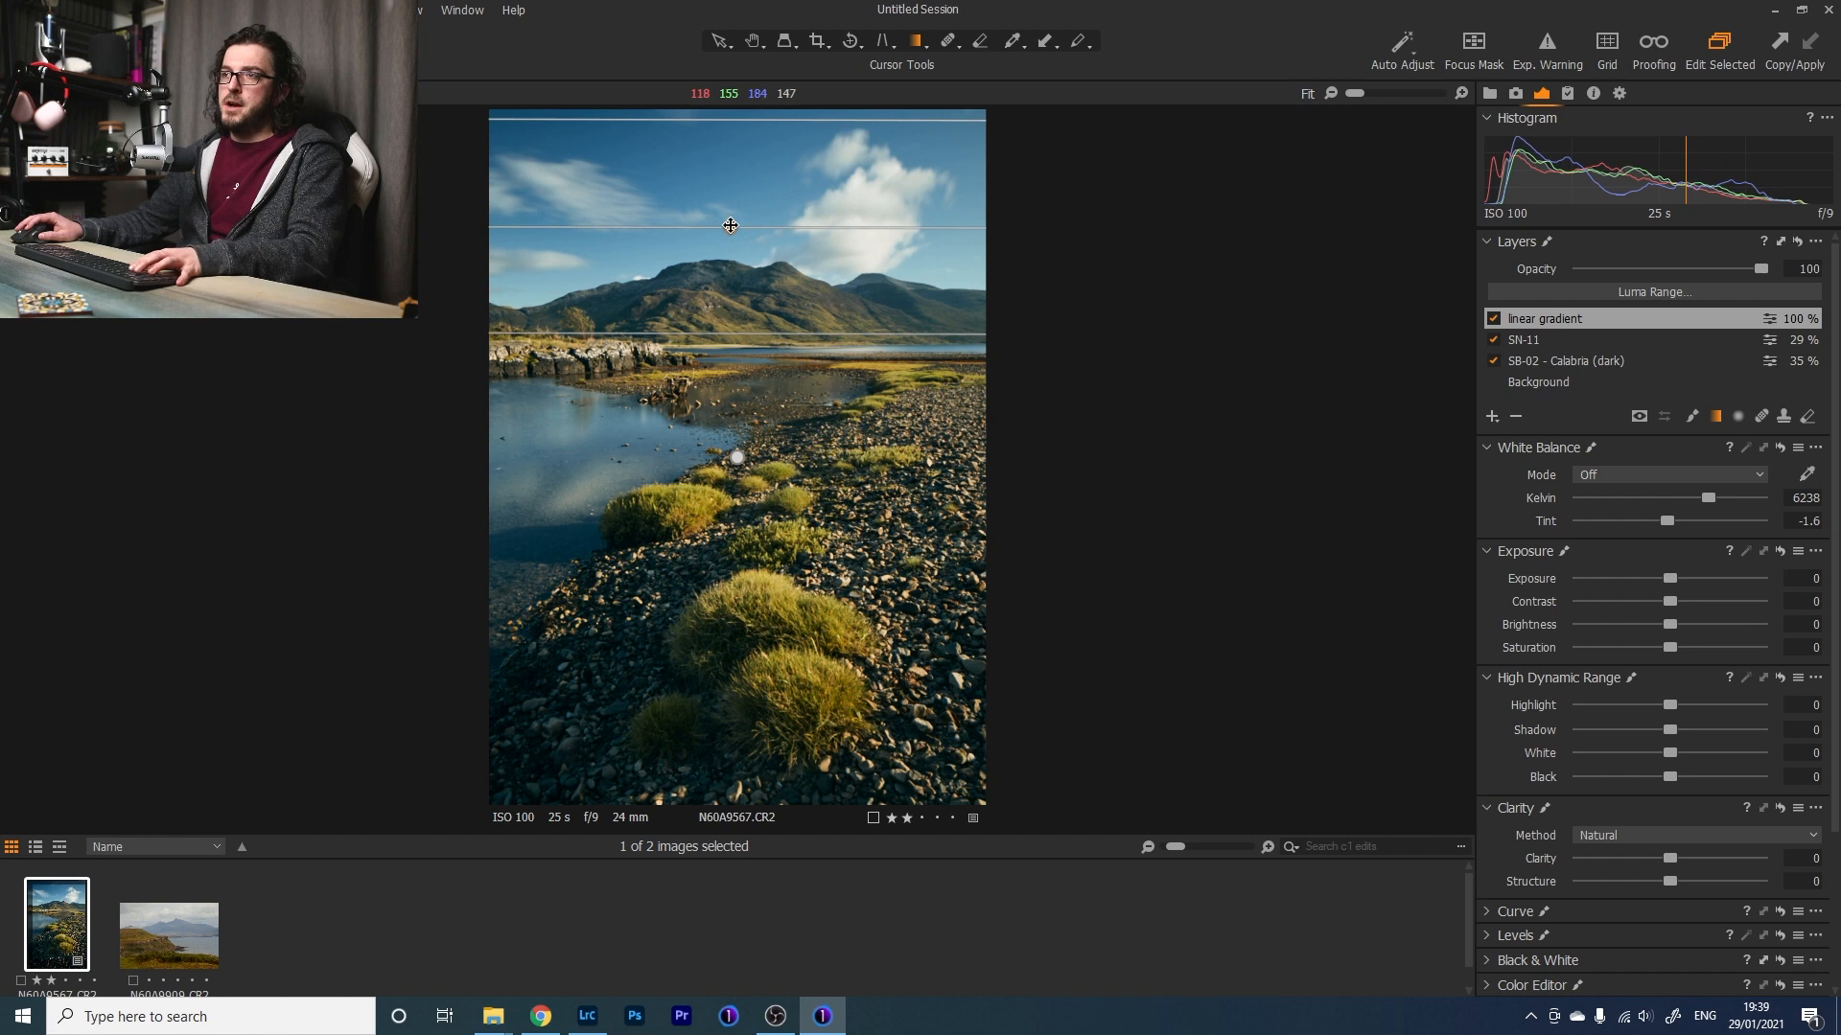
click(731, 225)
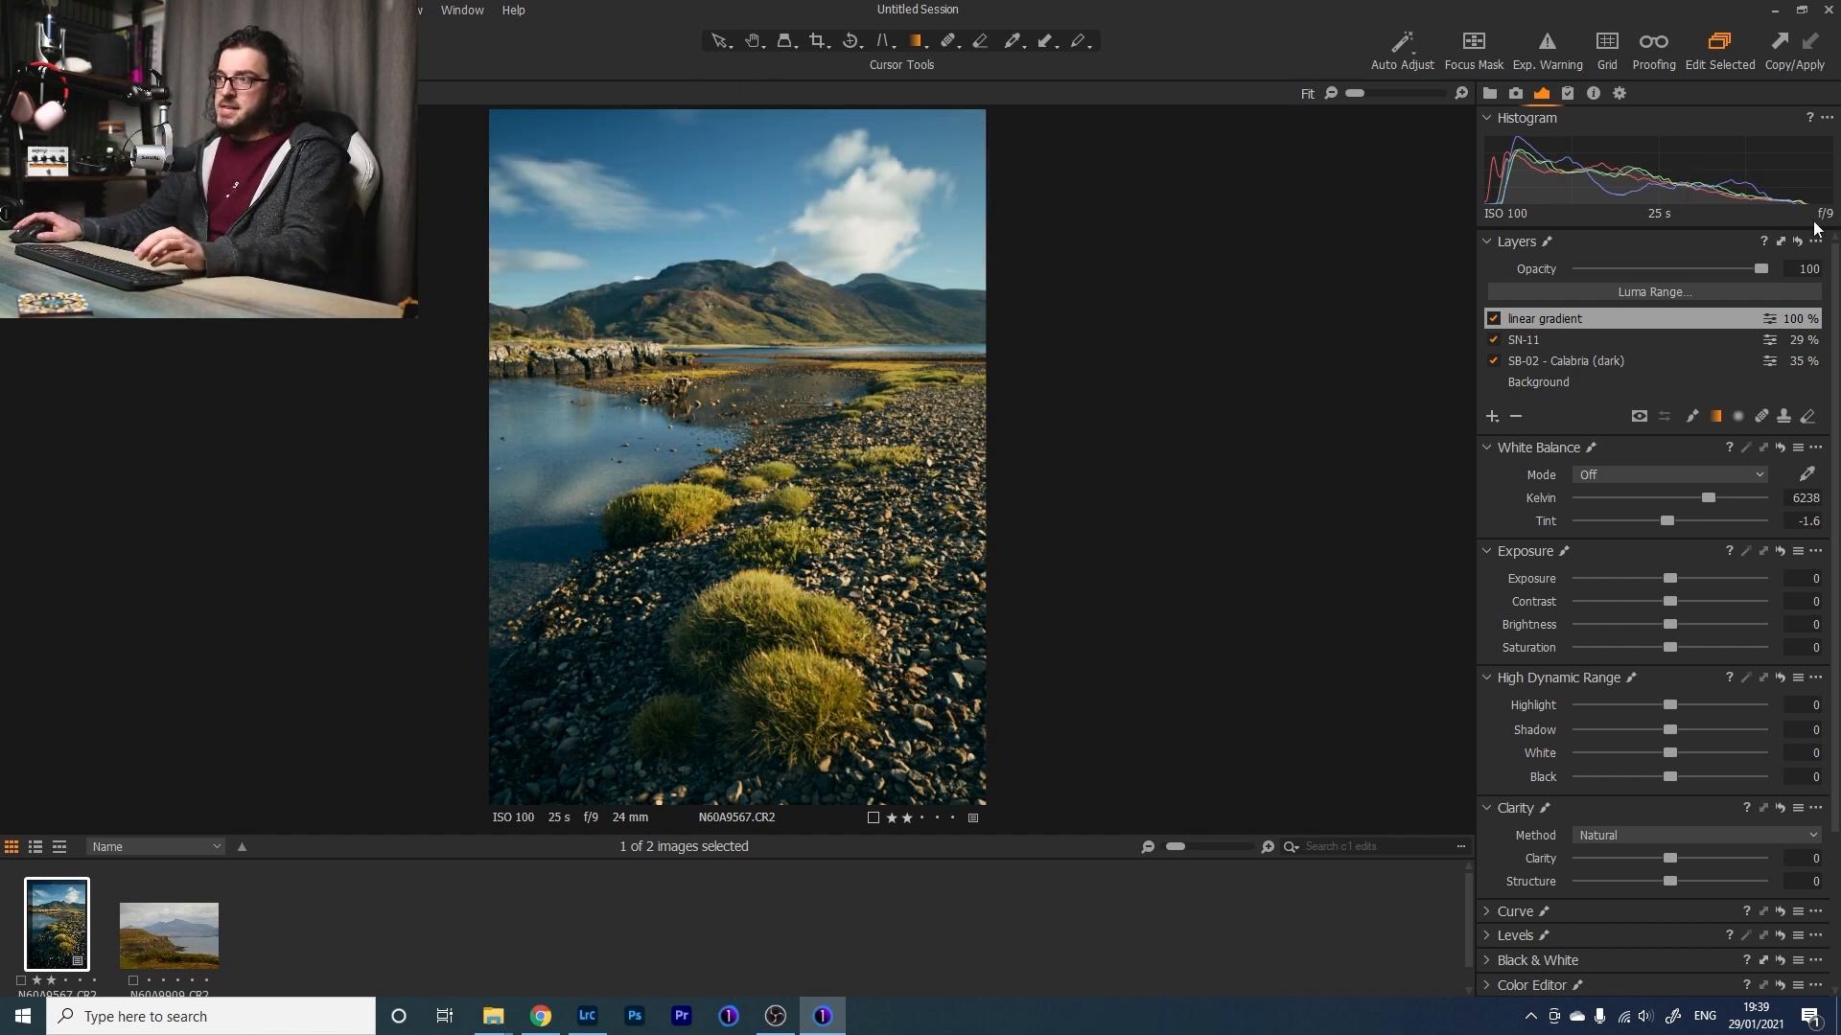
Set Contrast to 15 and Clarity to 35 on the linear gradient layer.
drag(1668, 601, 1671, 769)
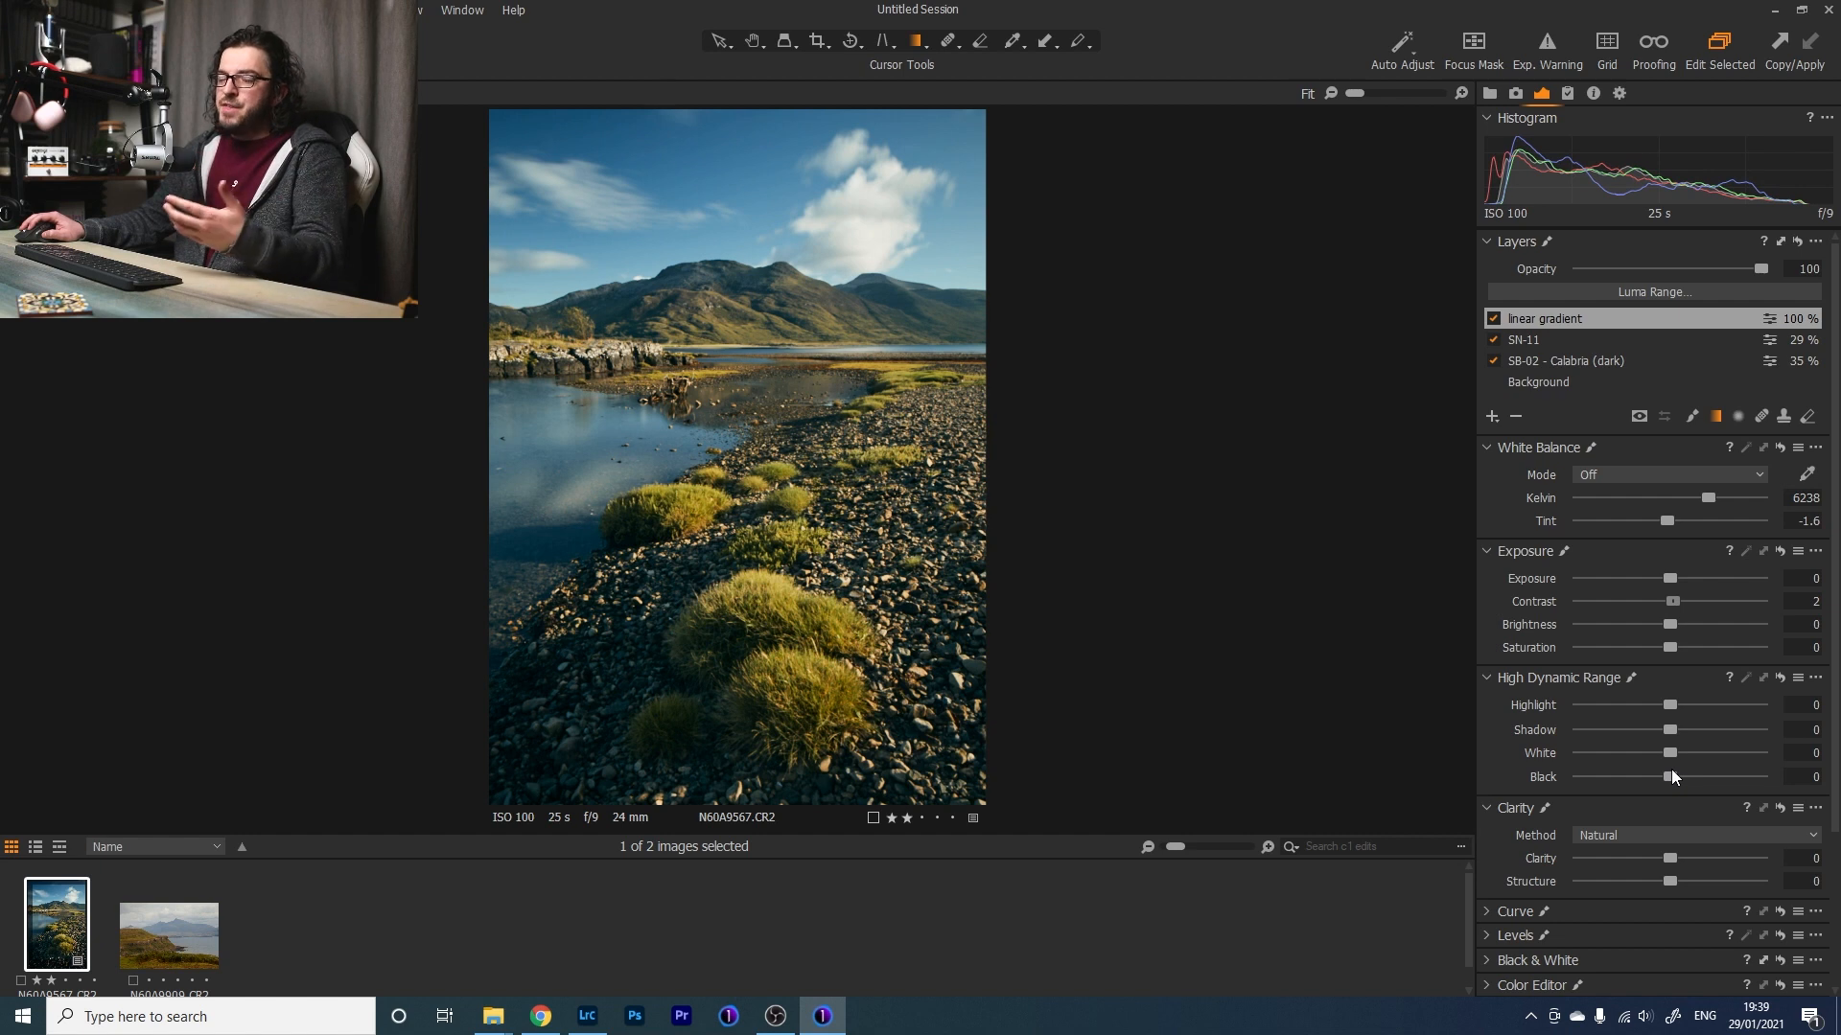
drag(1670, 767, 1670, 767)
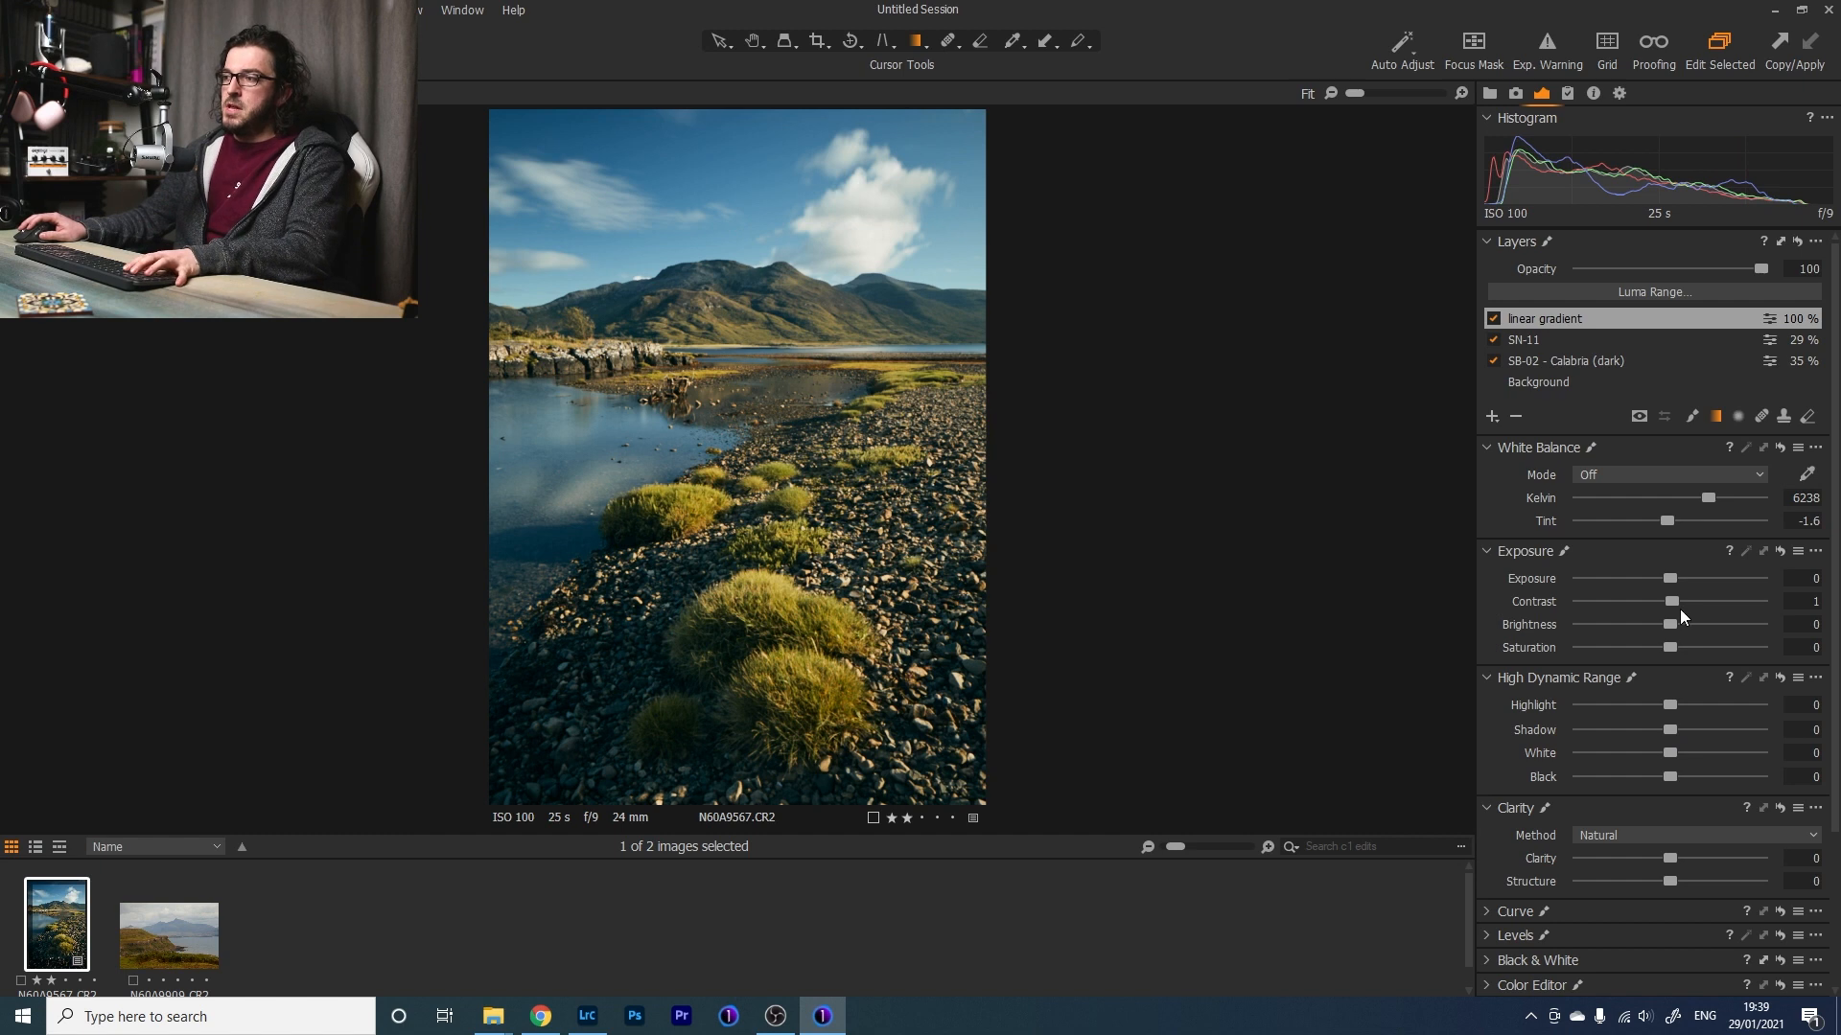
drag(1673, 602, 1699, 602)
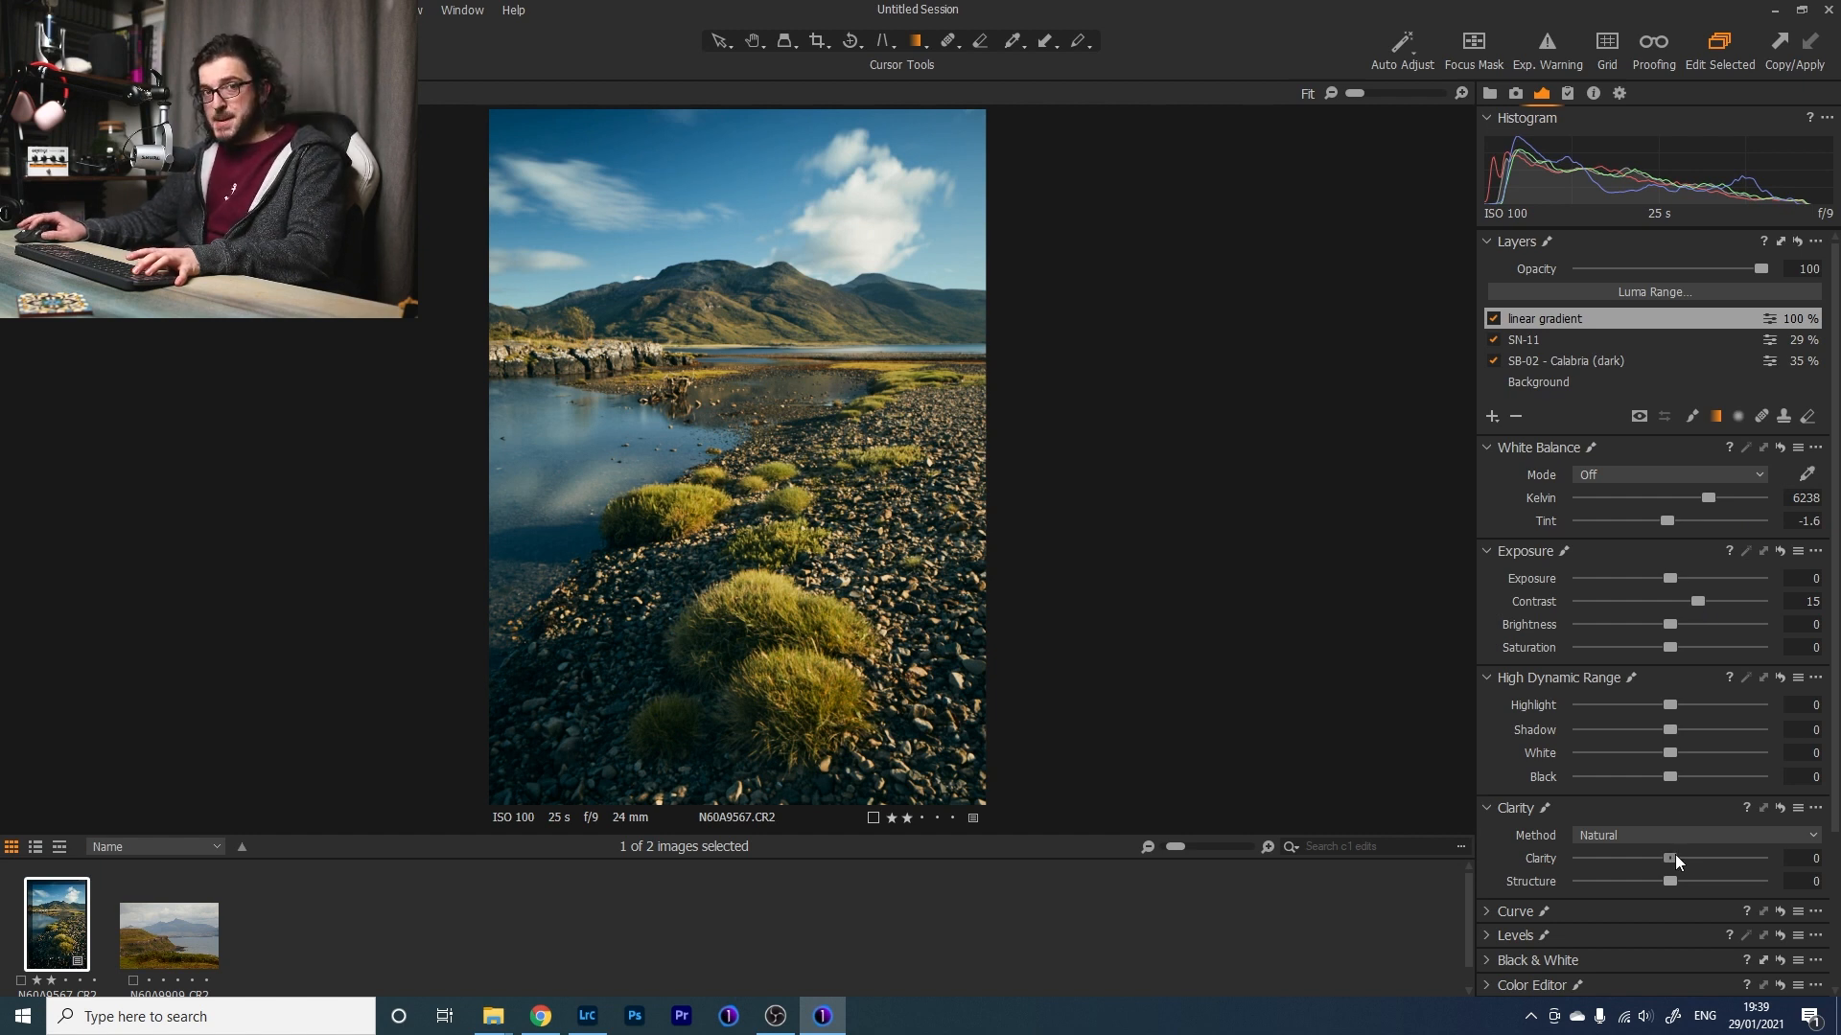
drag(1676, 855, 1706, 853)
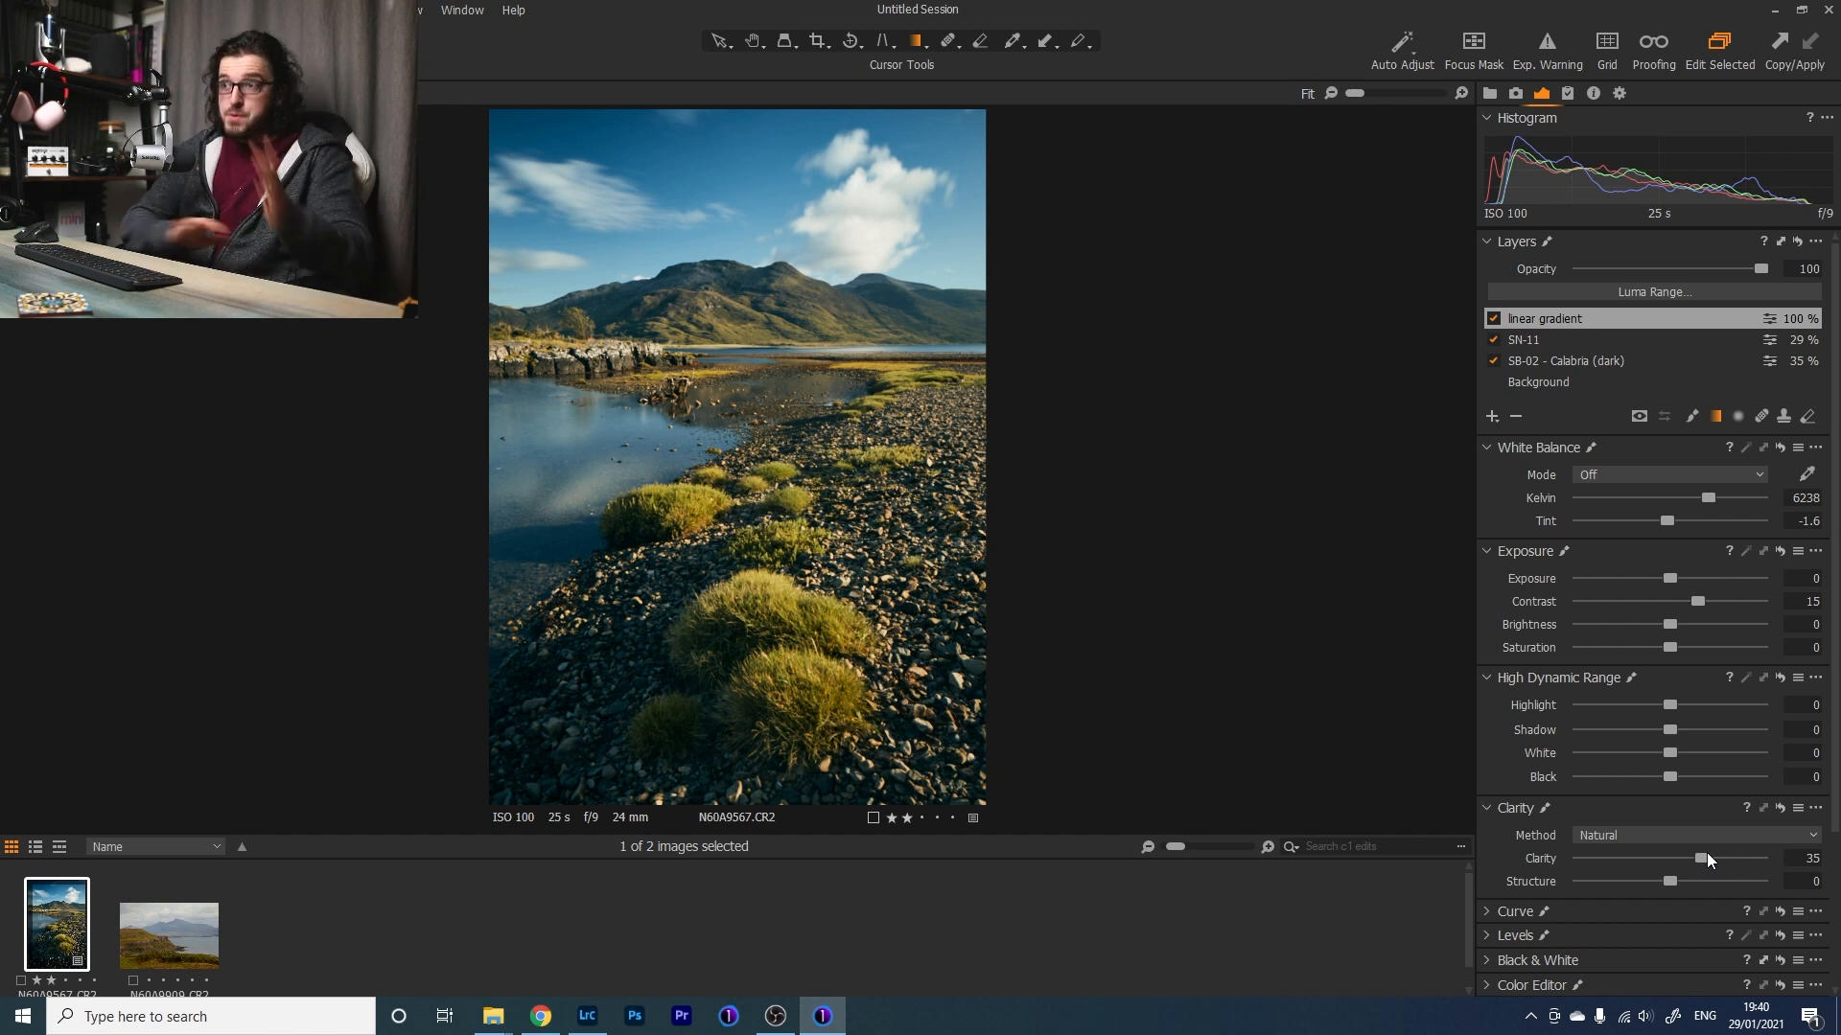
Try a Clarity of 100 on the Background layer and bring it back down to 1.
click(1564, 365)
click(1564, 382)
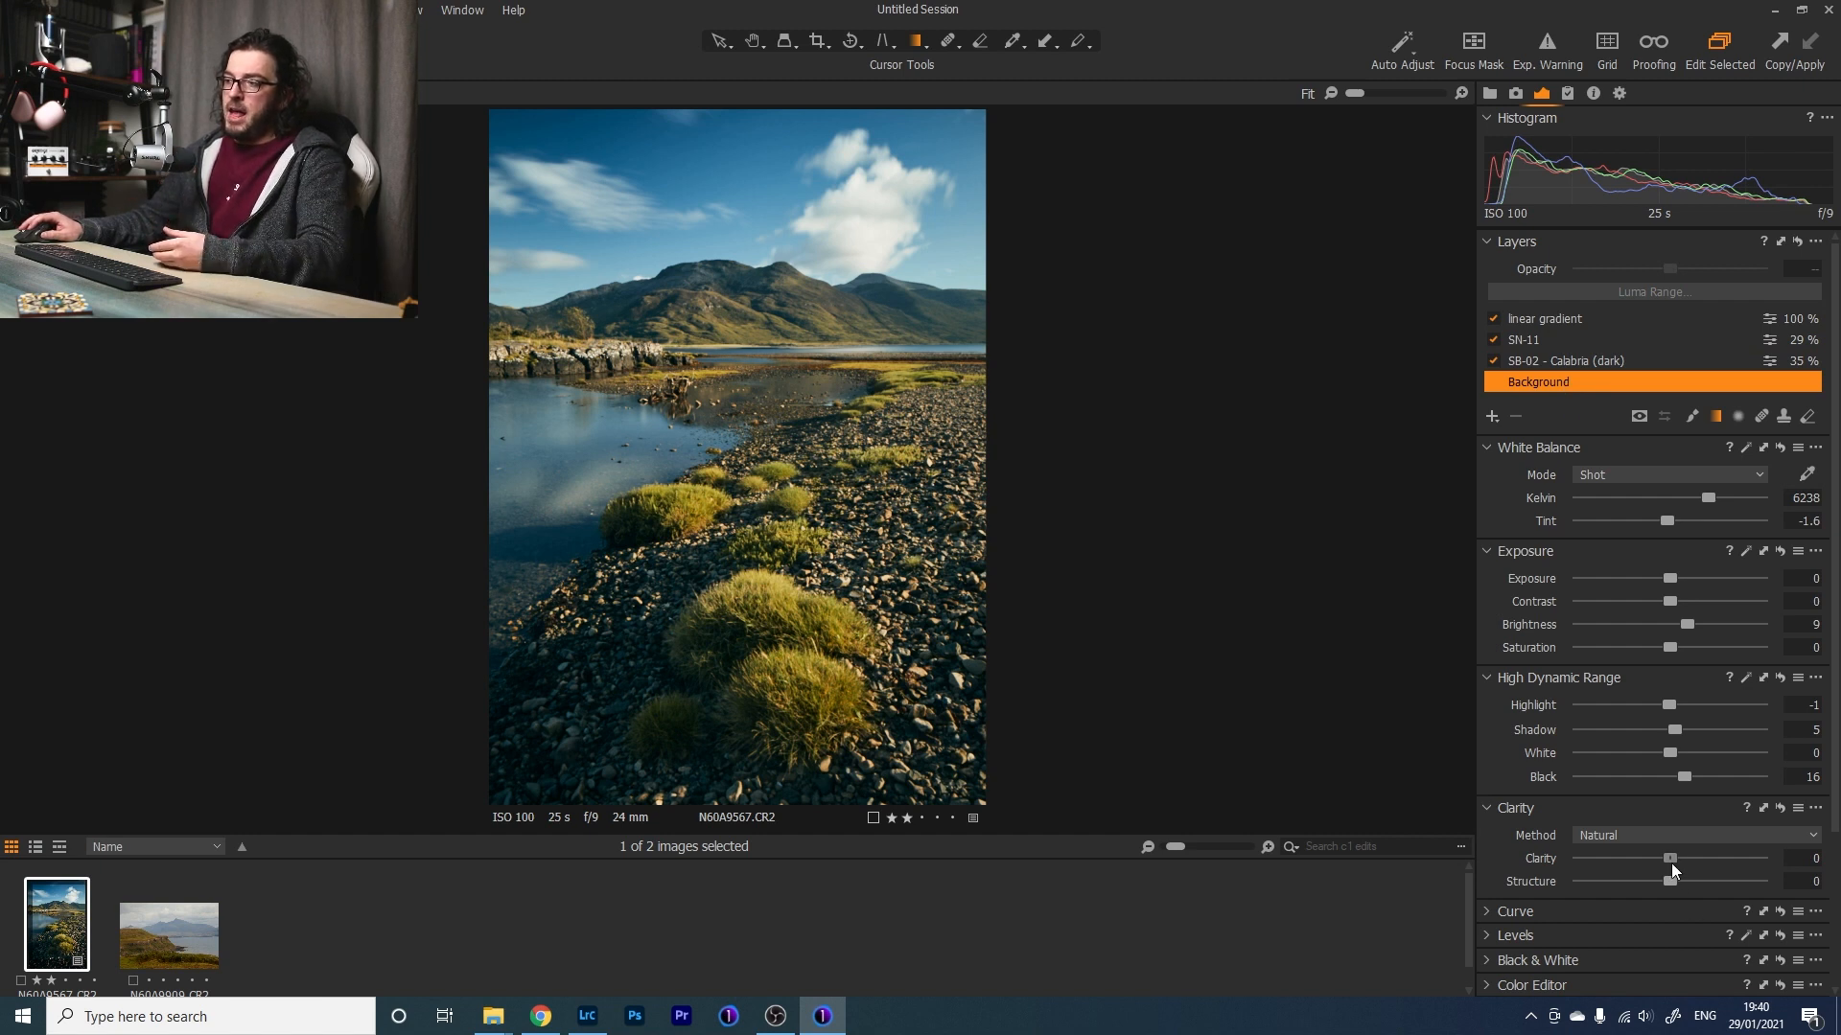
drag(1670, 863, 1773, 865)
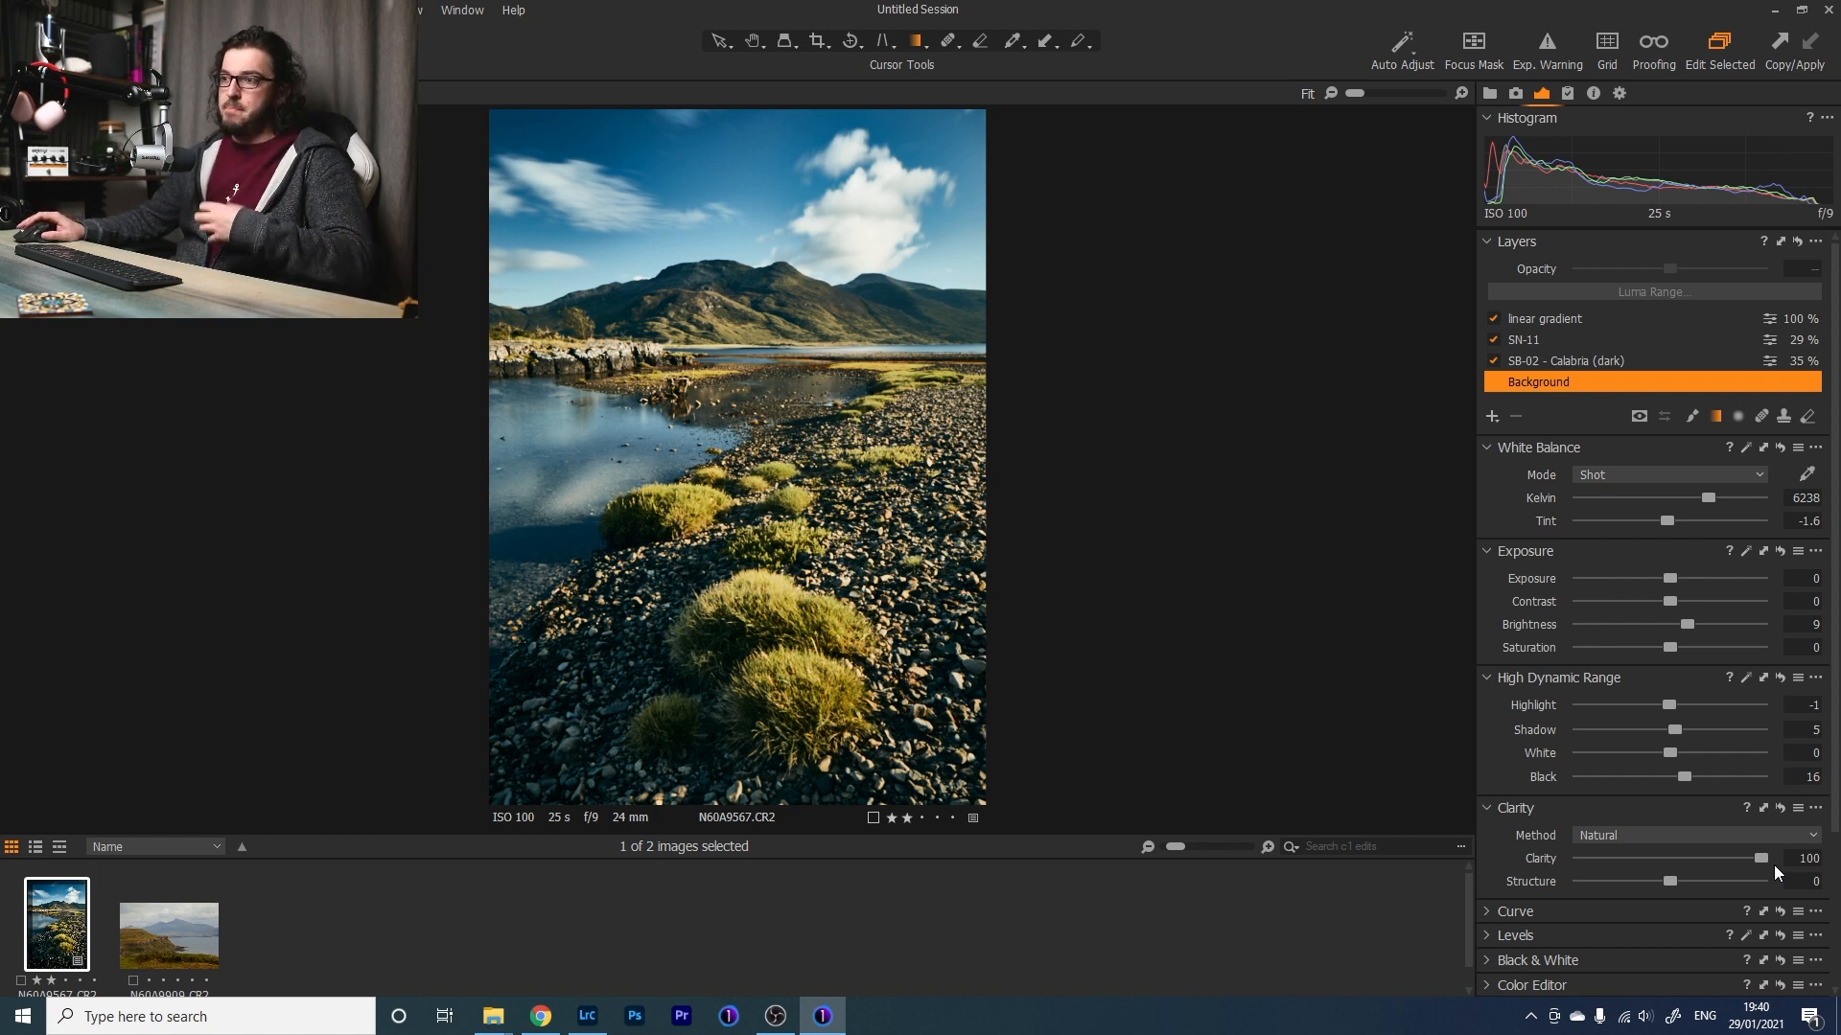
drag(1751, 860, 1666, 861)
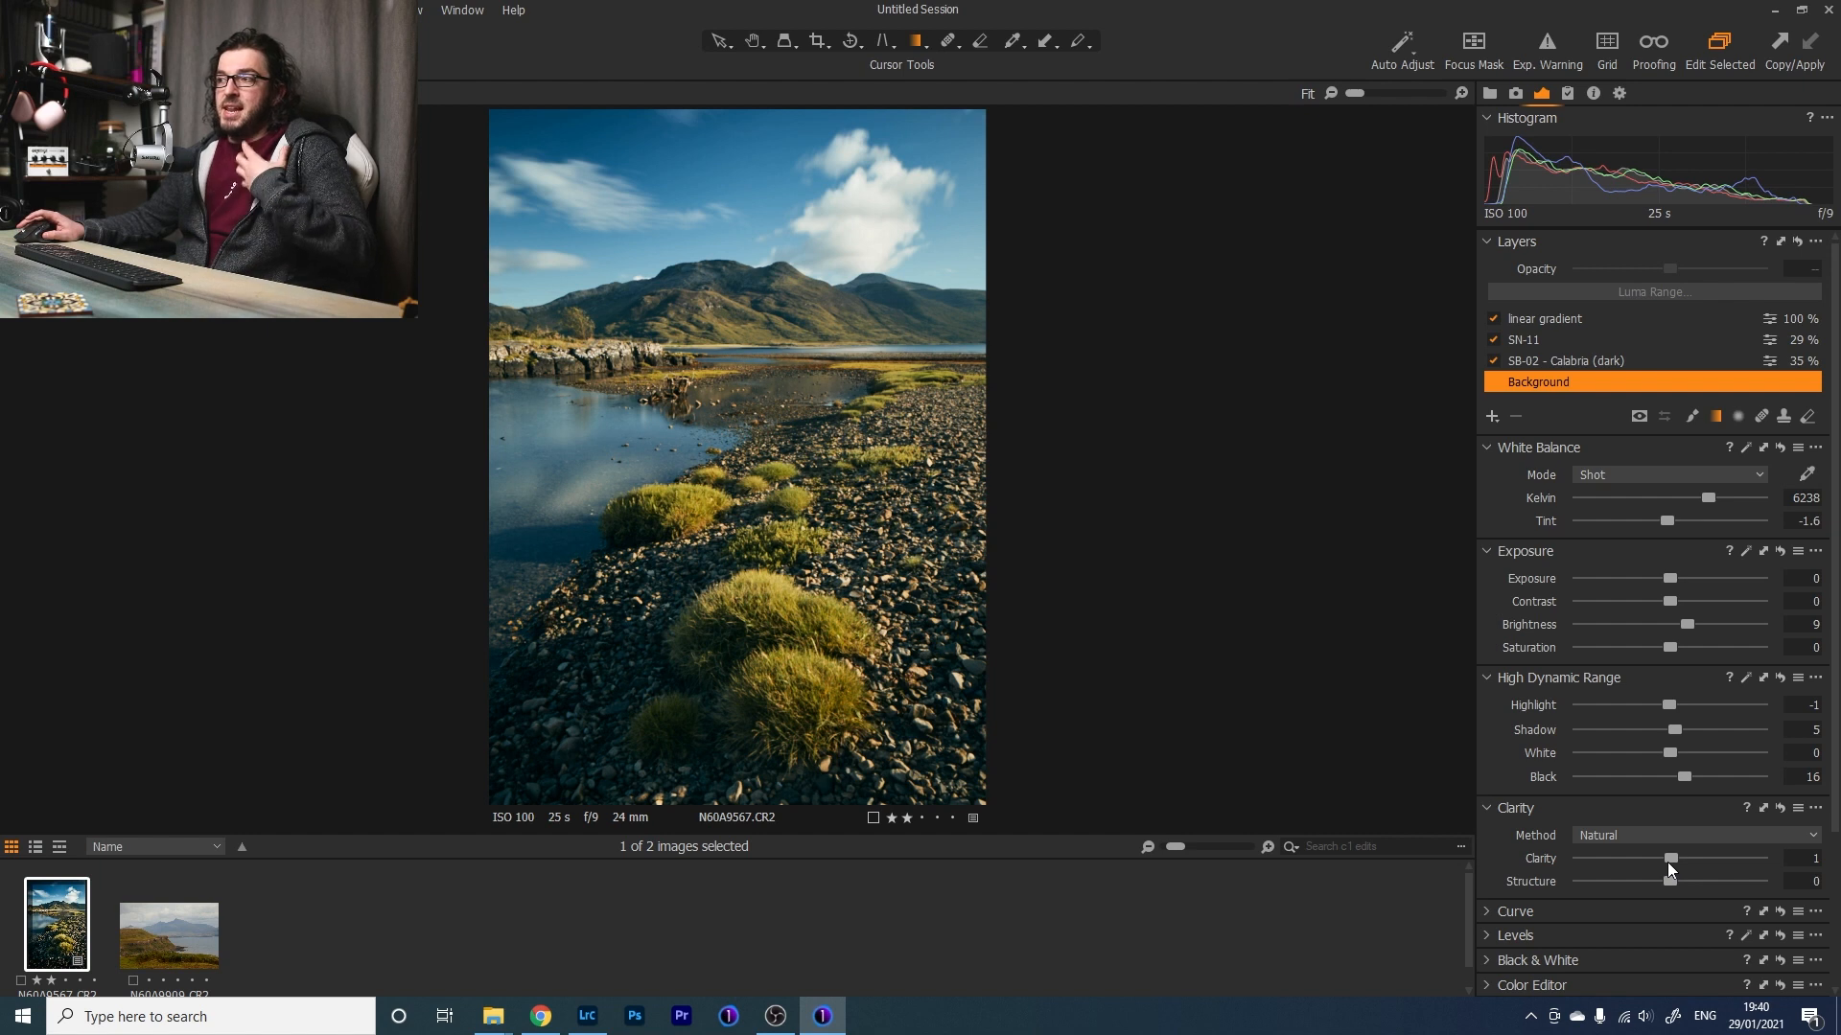
Reset the Clarity of the linear gradient layer, try a stronger value of 66 and settle on 40.
click(730, 229)
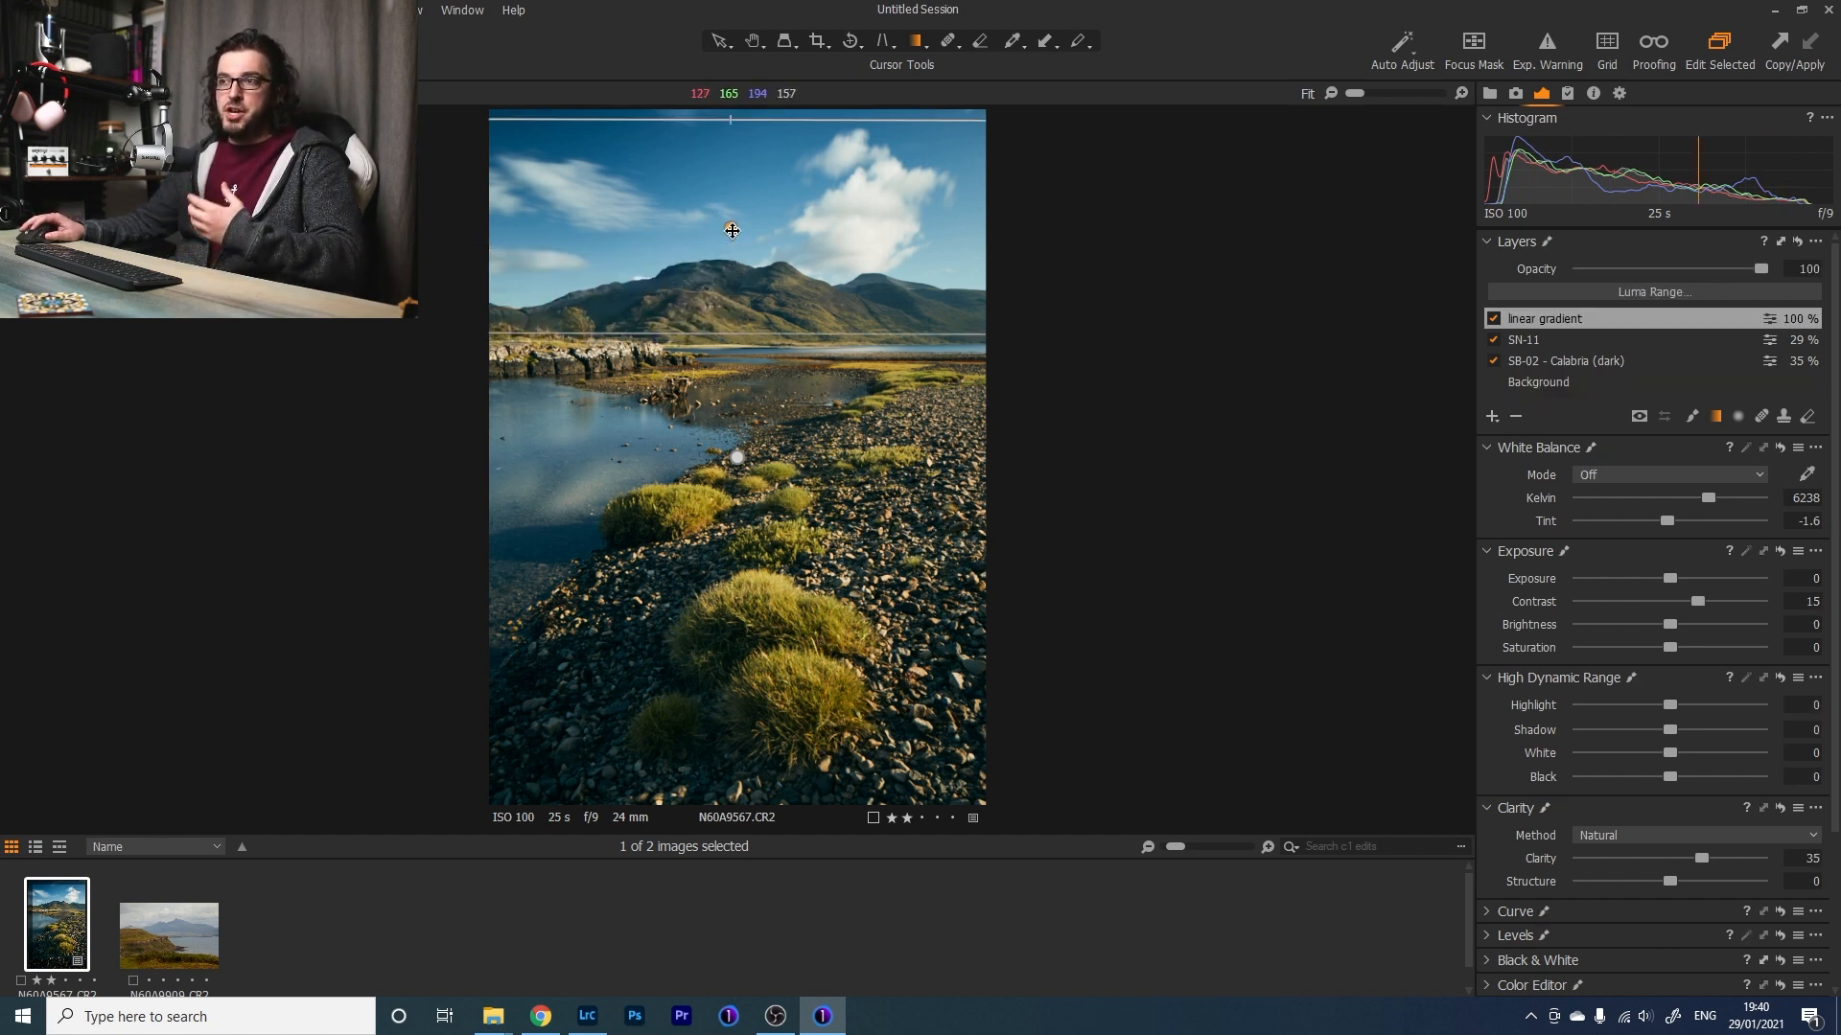
double_click(1704, 861)
drag(1672, 874, 1734, 924)
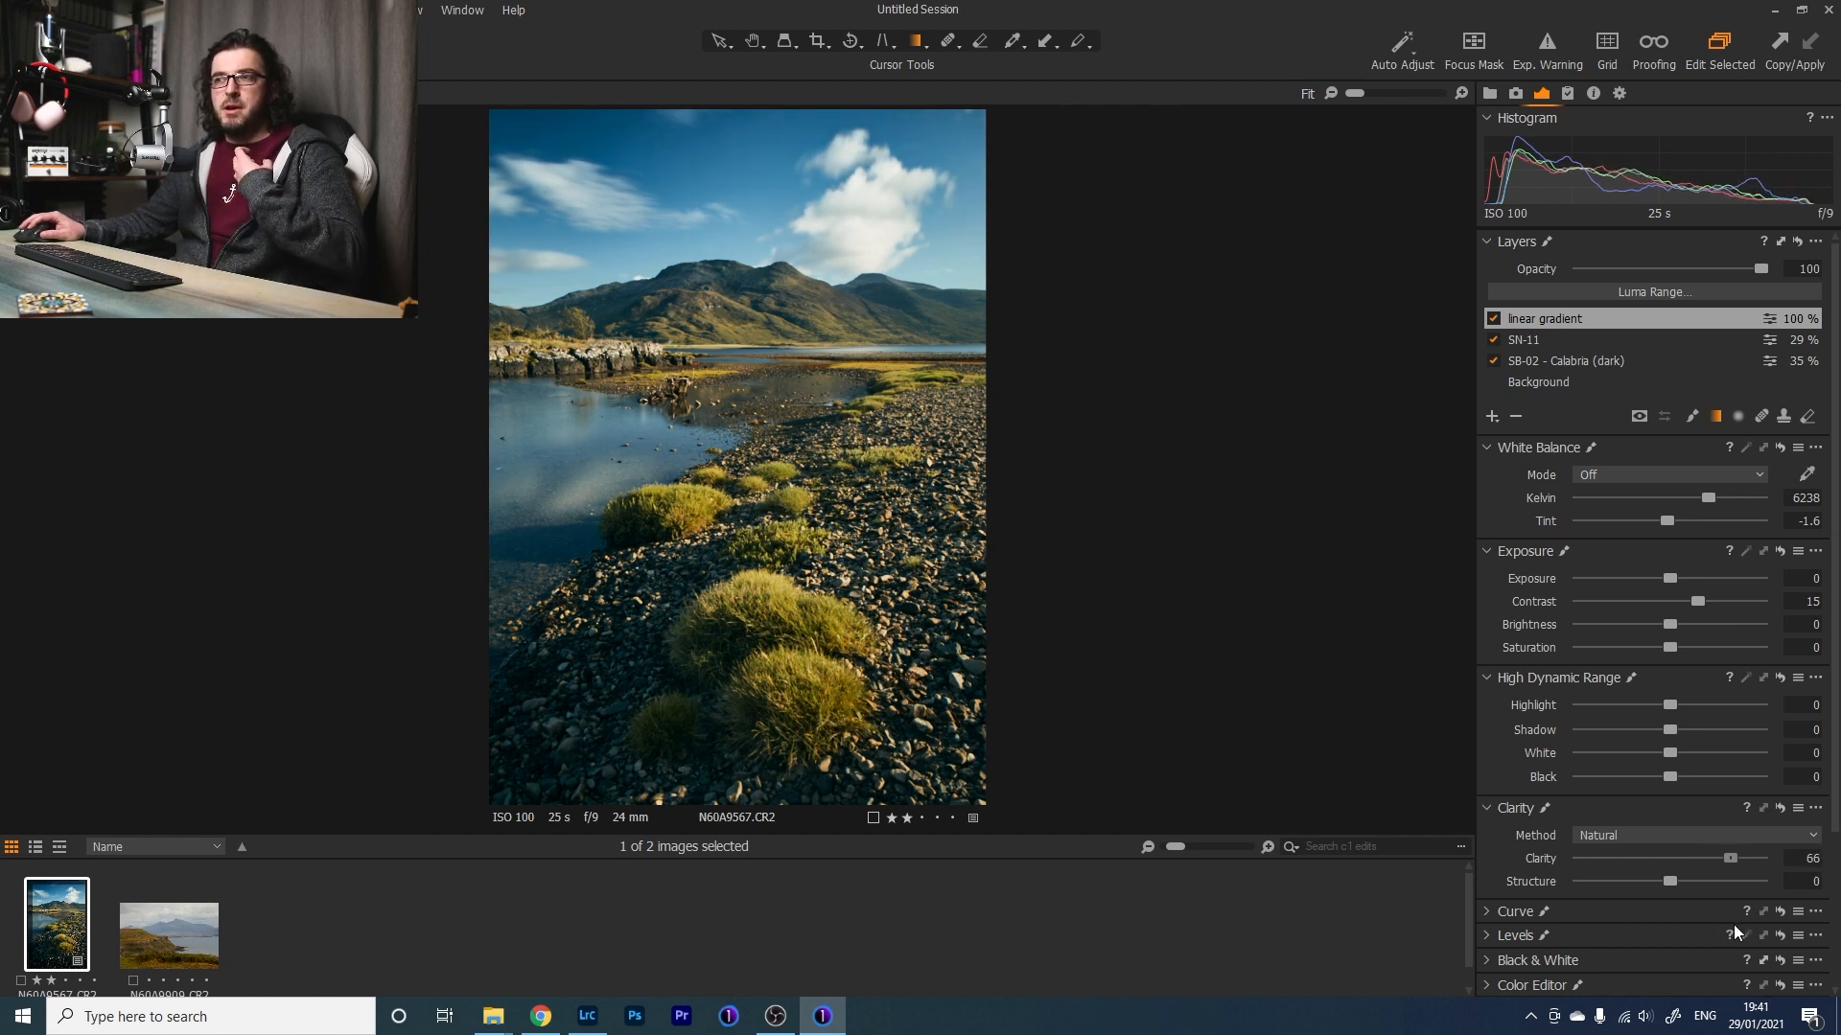
drag(1733, 924, 1709, 923)
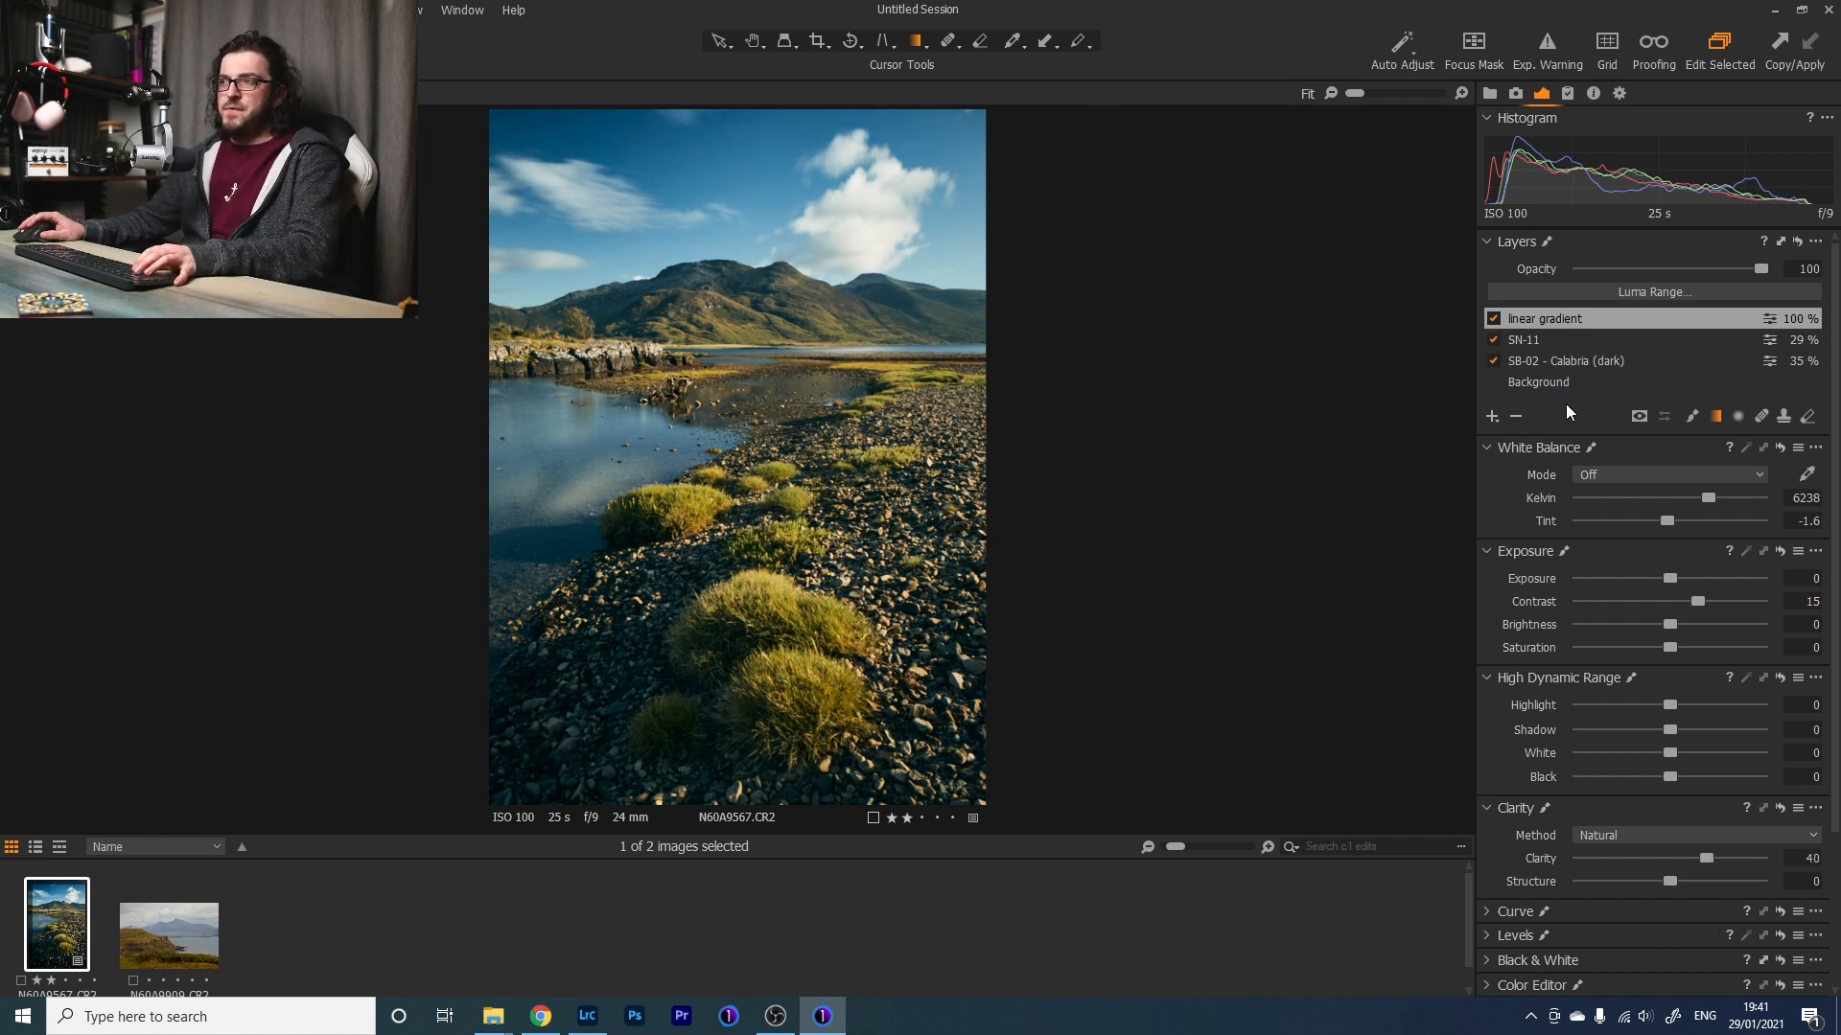
Compare the sky with and without the linear gradient layer by switching its visibility off and on.
click(1493, 319)
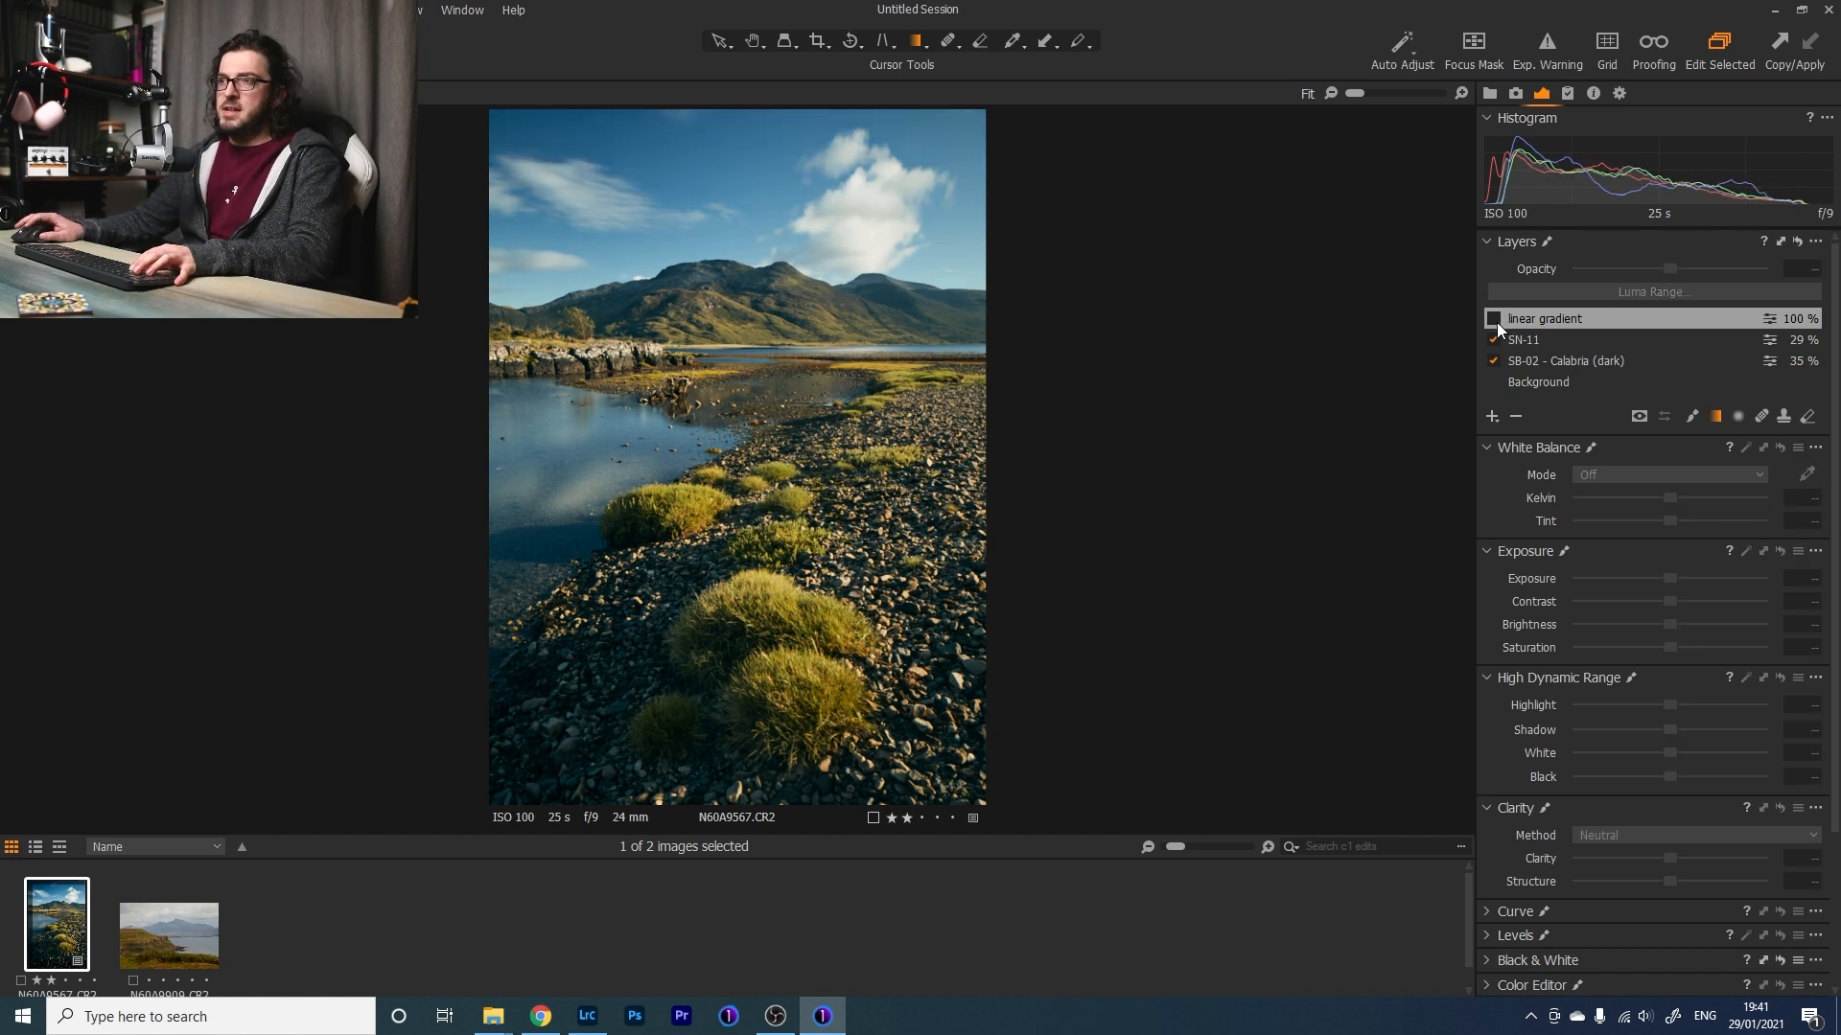
click(1495, 321)
click(1495, 321)
click(1495, 321)
click(1496, 321)
click(1495, 322)
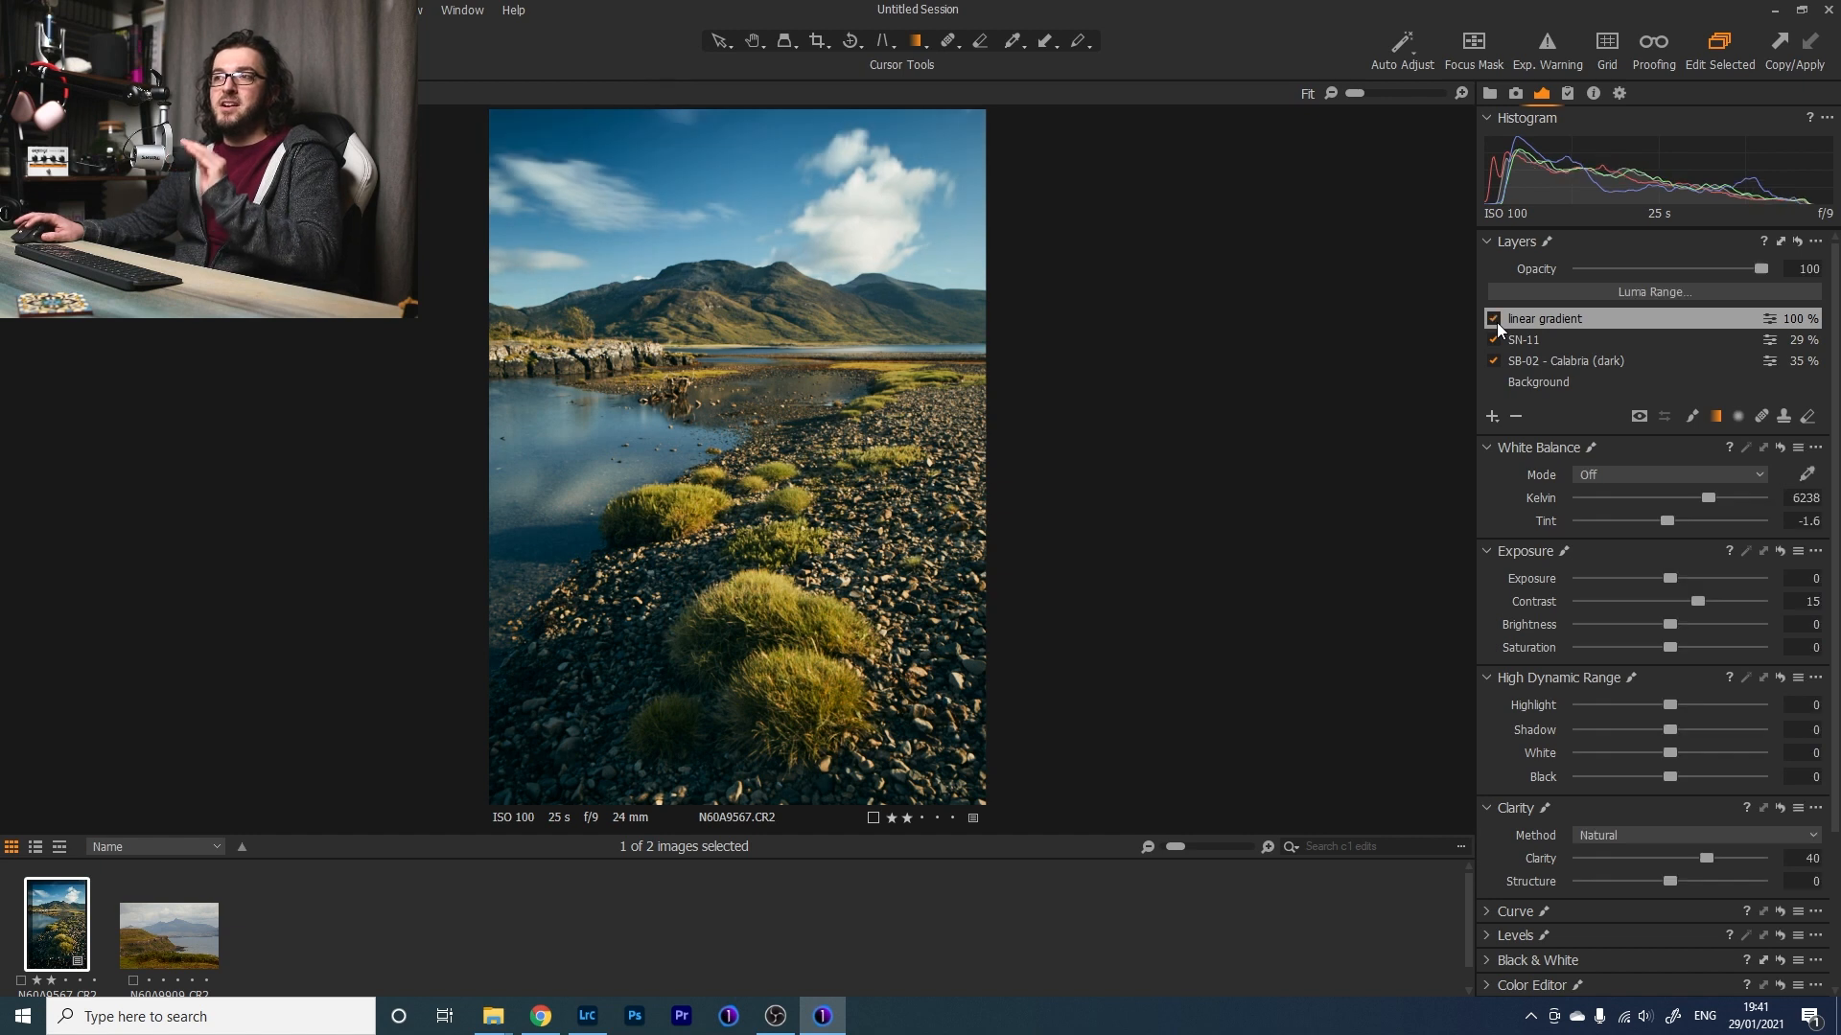
click(1494, 320)
click(1494, 321)
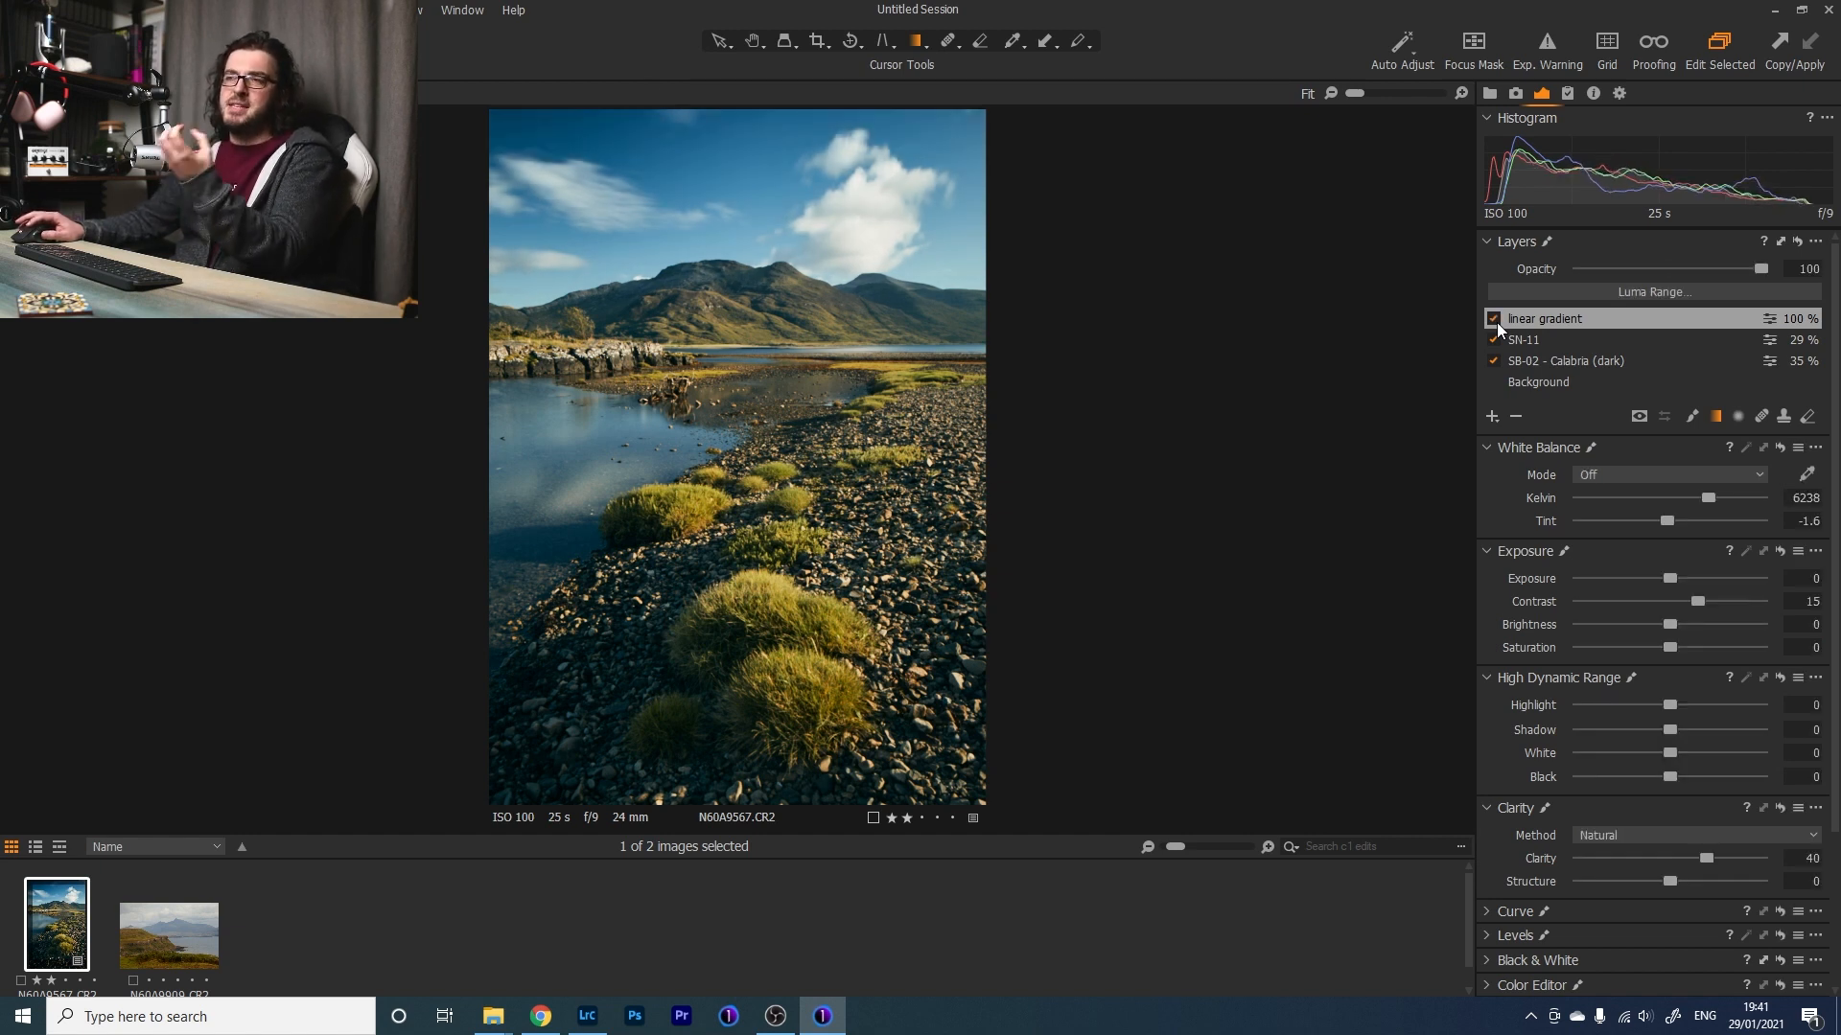
click(1493, 319)
click(1493, 319)
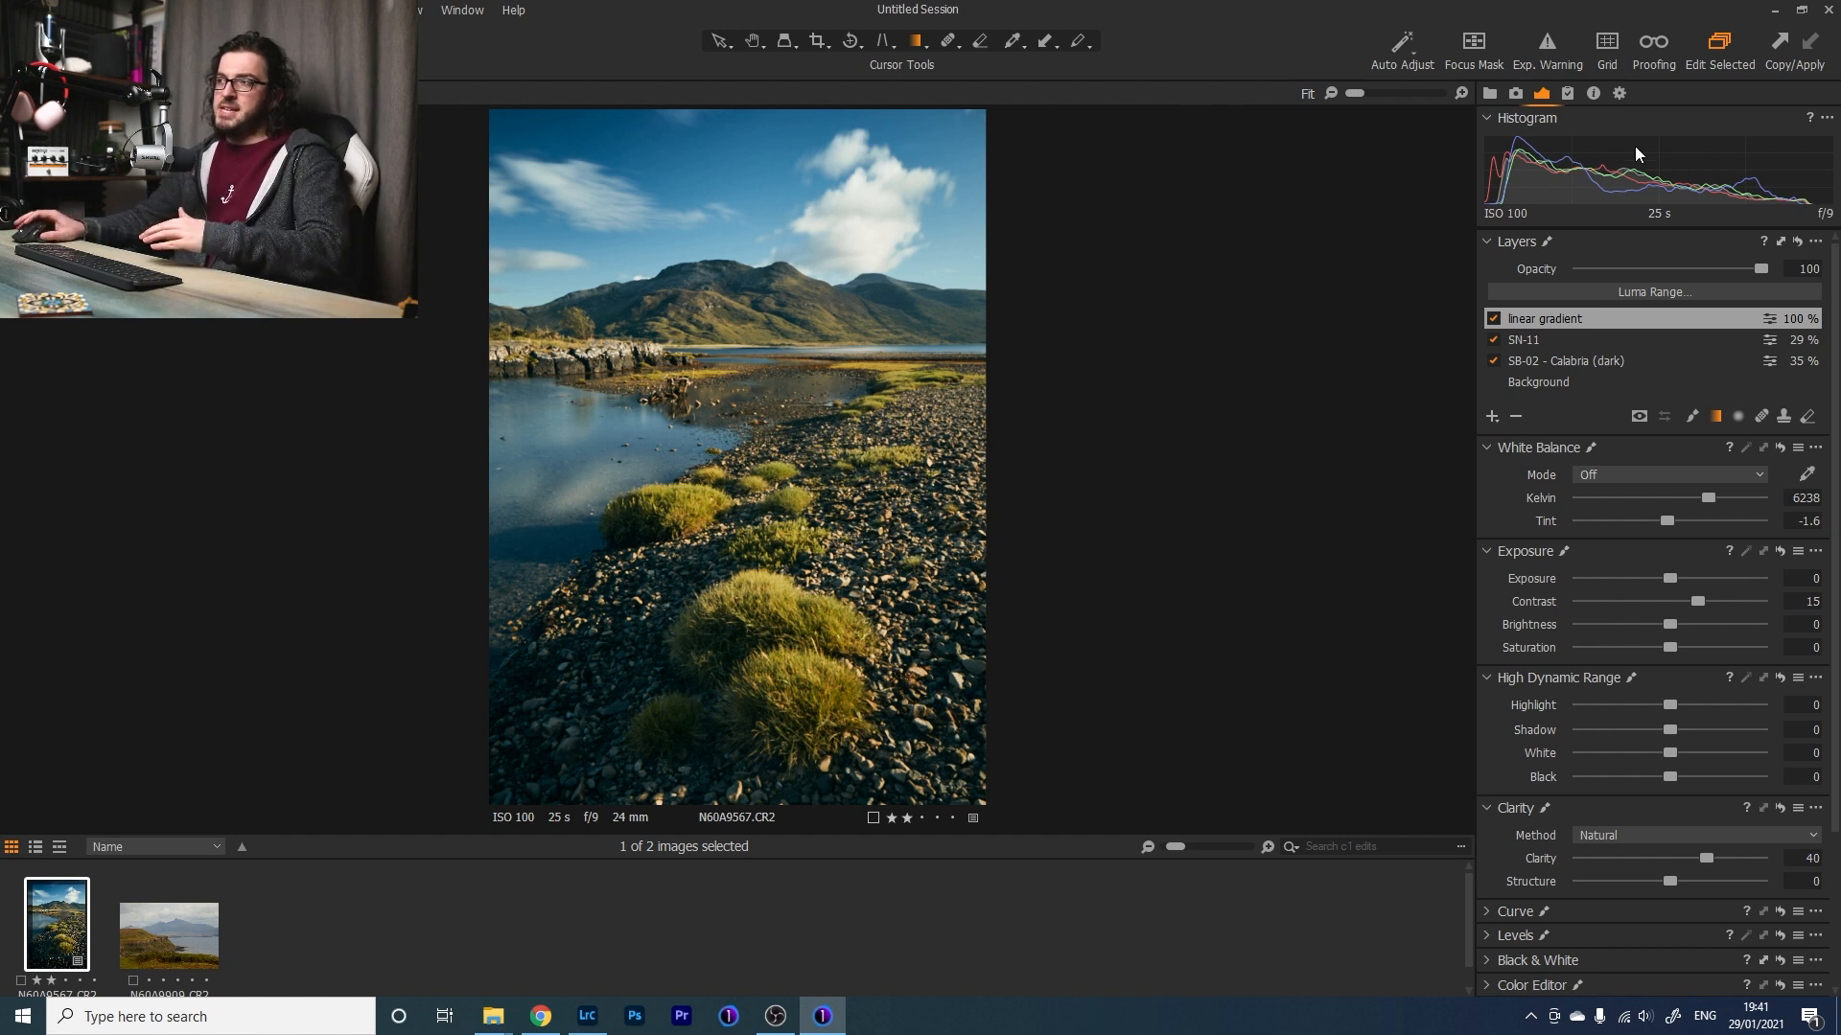
Lower the opacity of the linear gradient layer to 85 and check the photo with the layer off and on.
mouse_move(1764, 268)
mouse_down()
mouse_move(1573, 284)
mouse_move(1774, 292)
mouse_up()
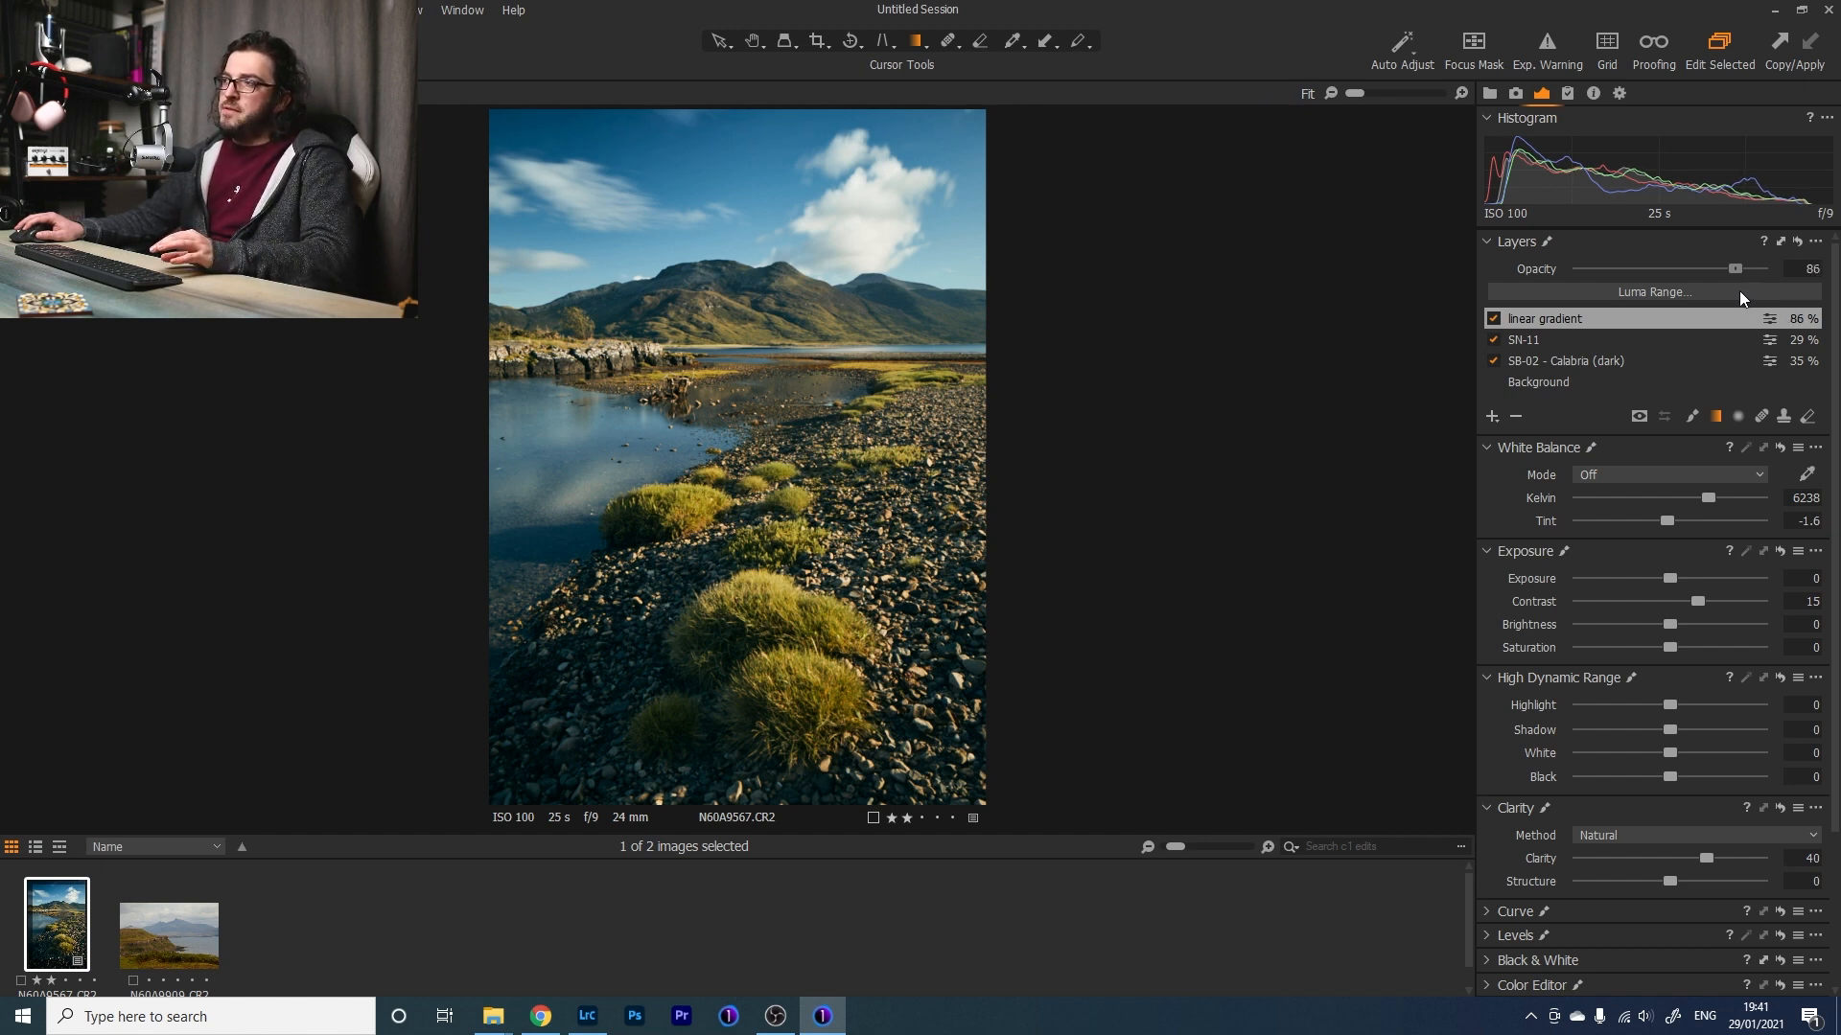
click(1500, 319)
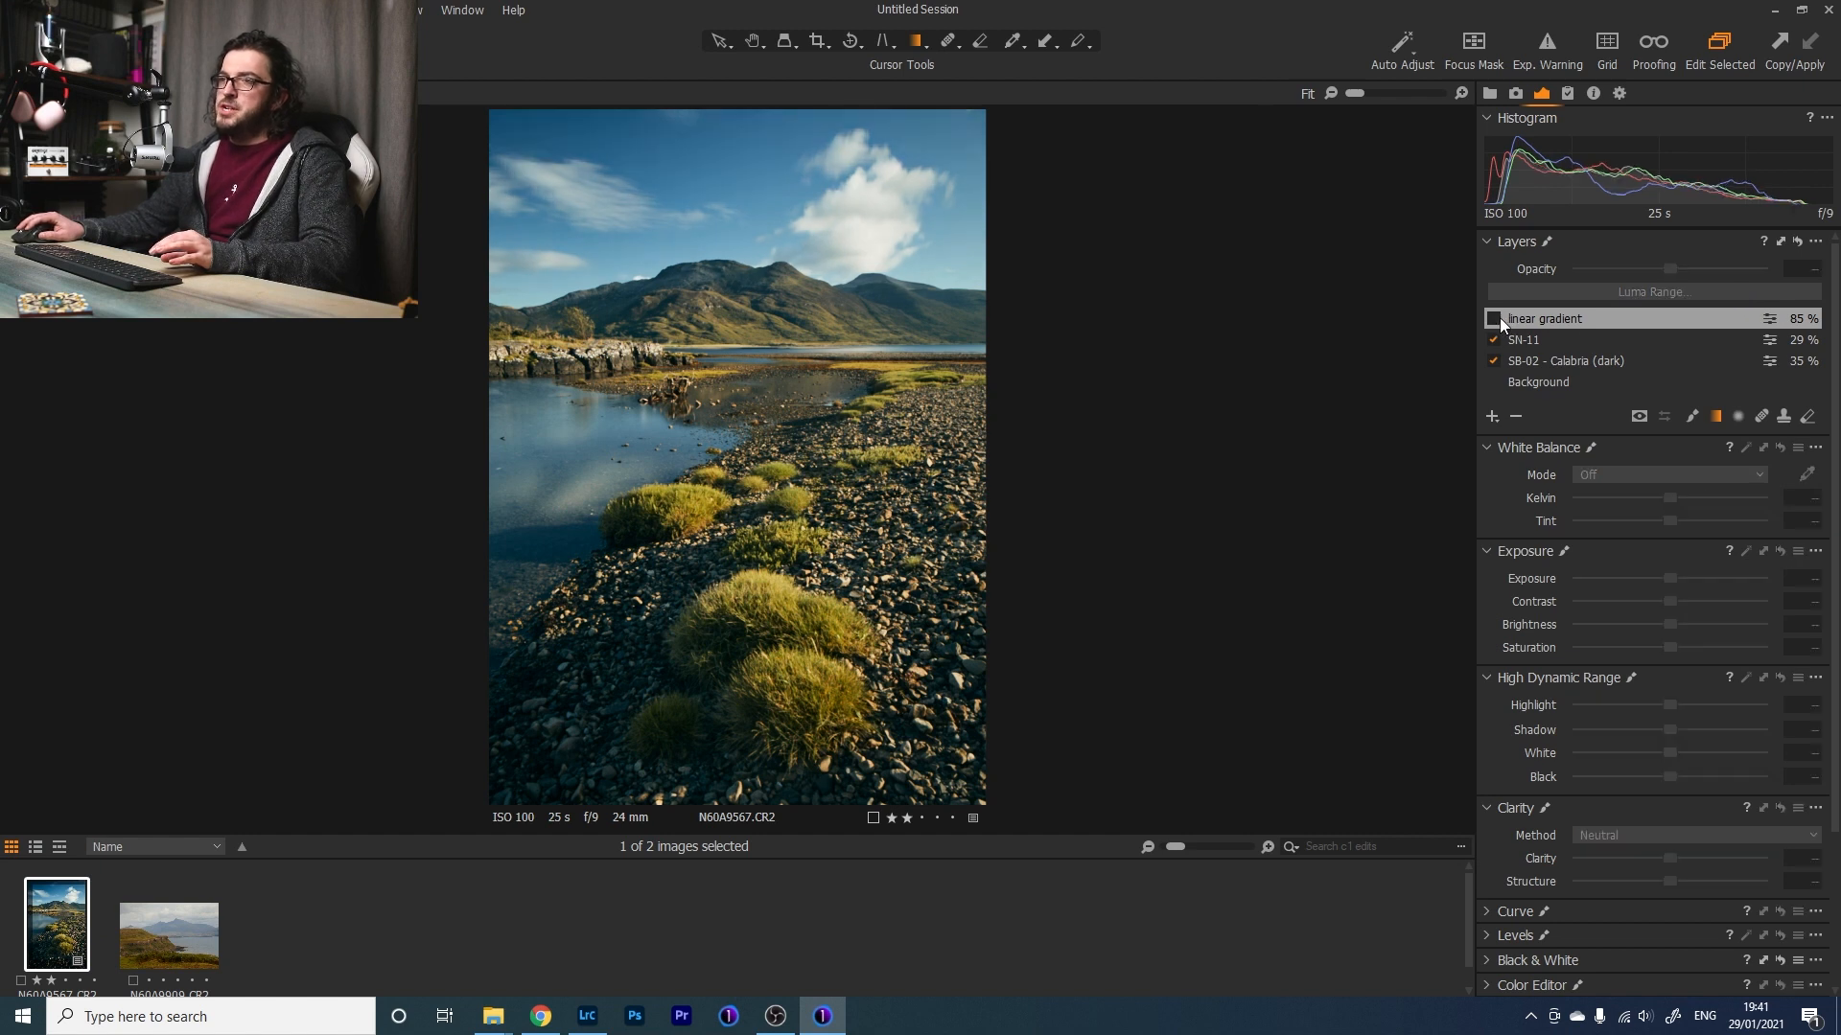
click(1499, 319)
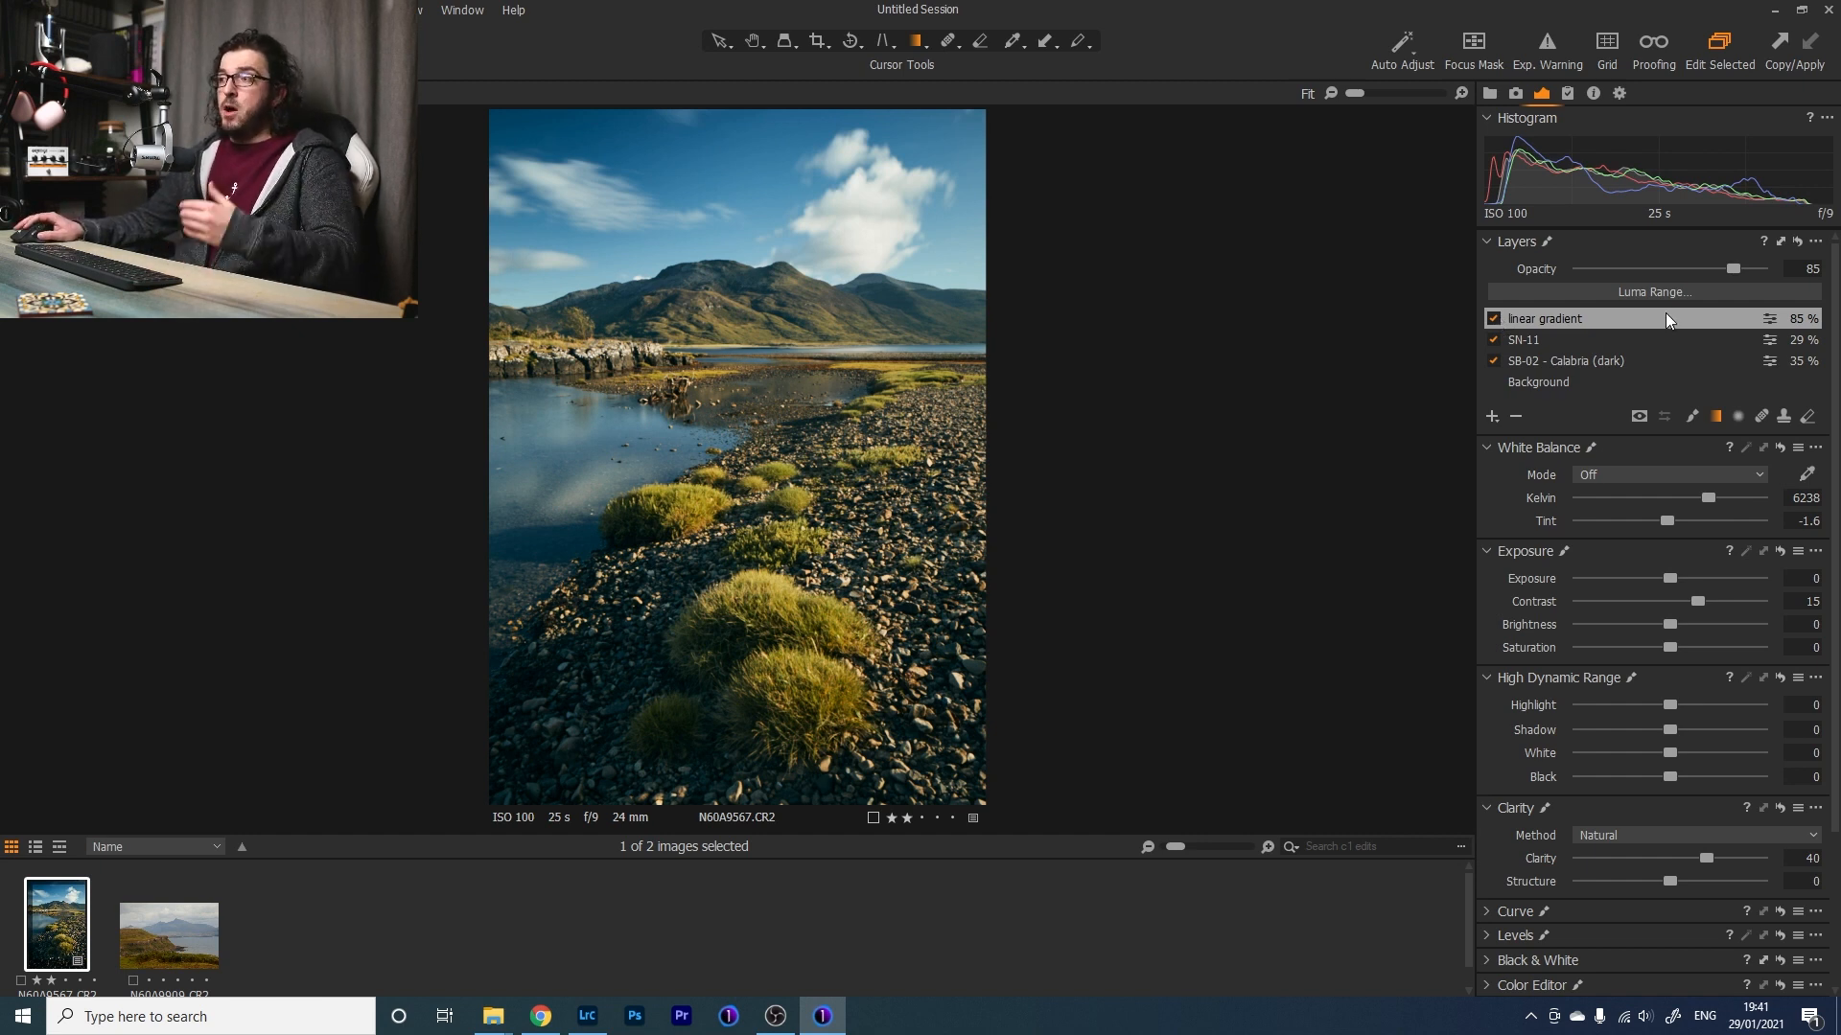
Add a new adjustment layer above the linear gradient layer and name it brush.
click(1492, 418)
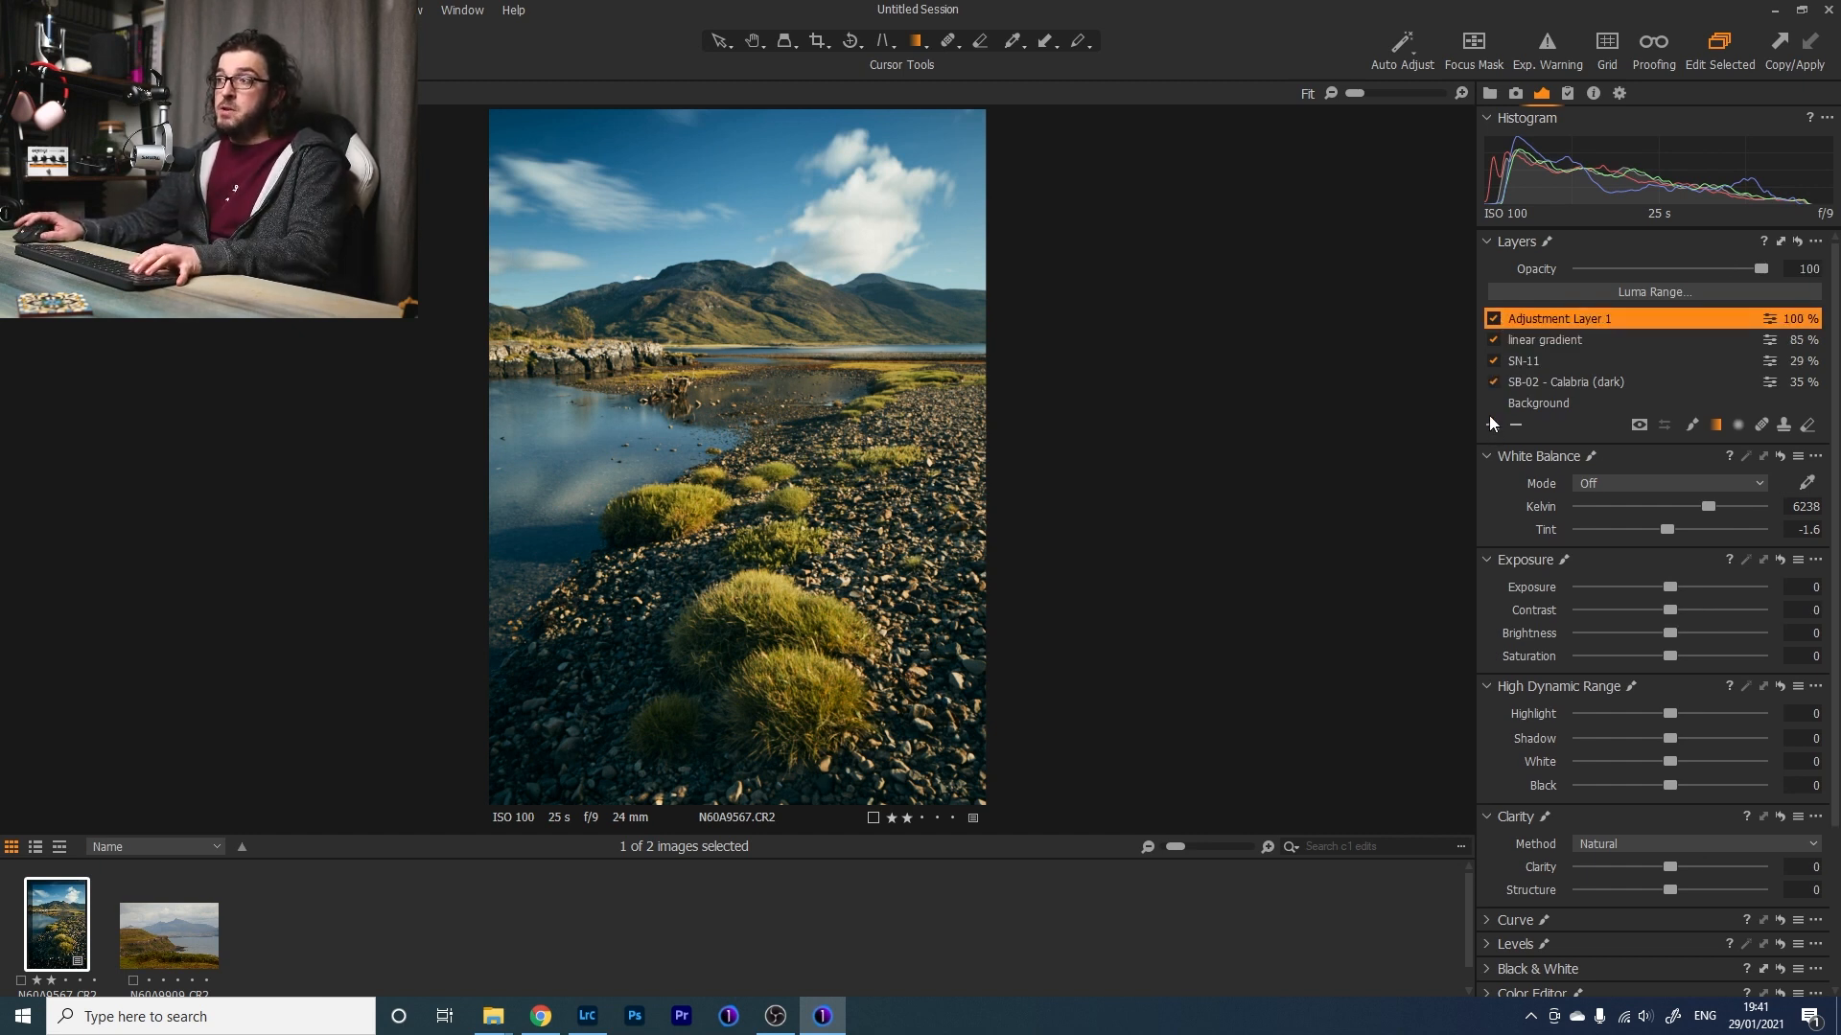
double_click(1562, 320)
text(brush)
key(Return)
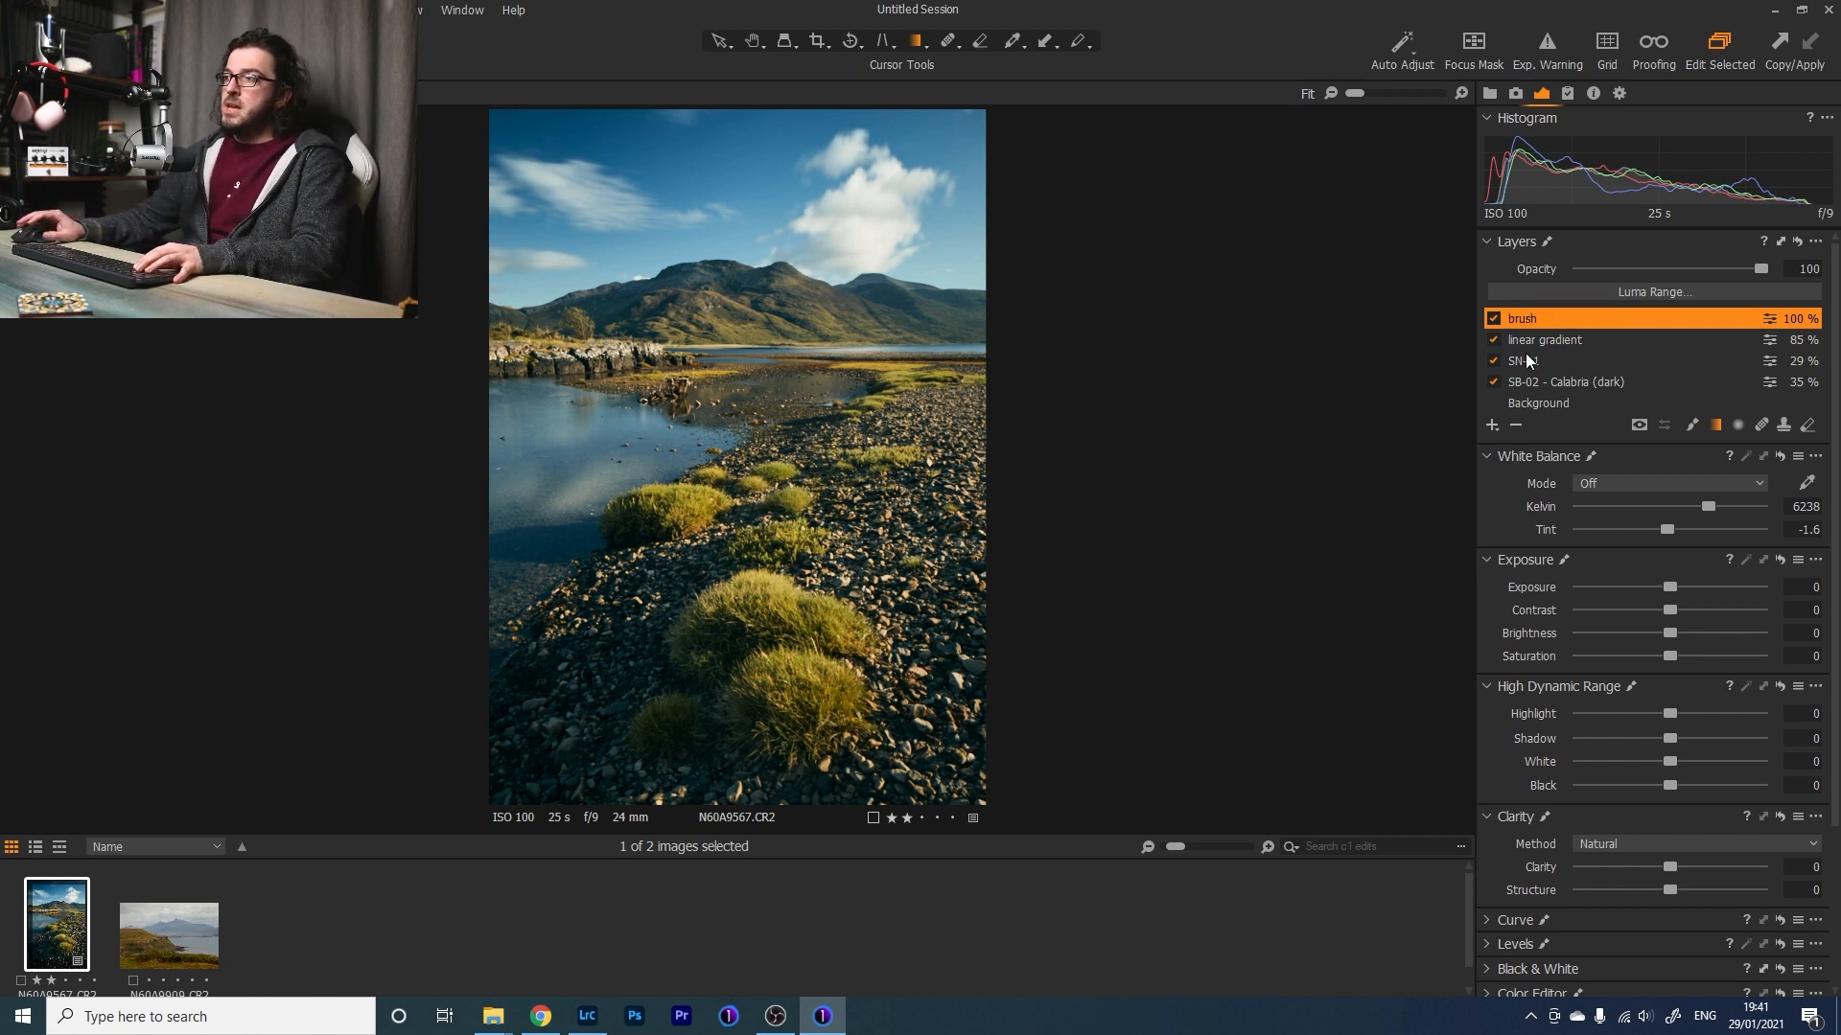
Set up the mask brush for the brush layer with Size 352, Hardness 38 and Flow 10.
click(1693, 425)
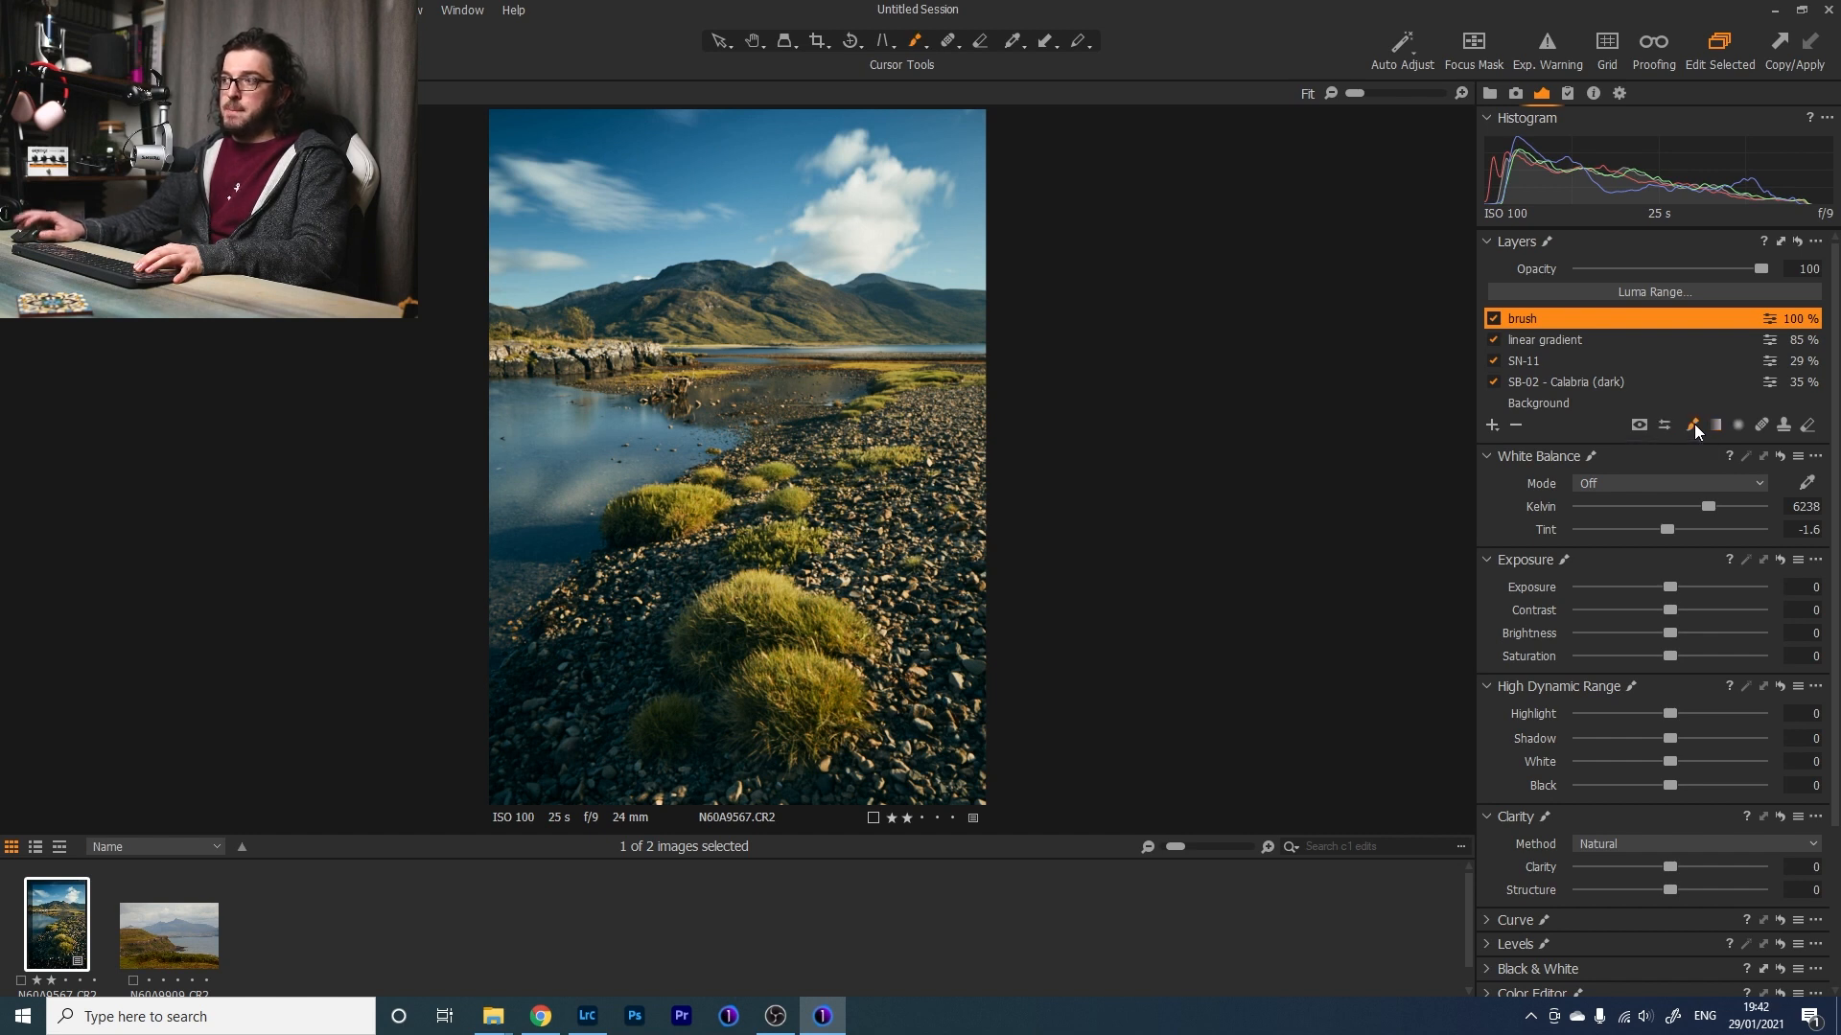
scroll(673, 615, up, 1)
scroll(671, 612, down, 1)
click(763, 541)
right_click(762, 540)
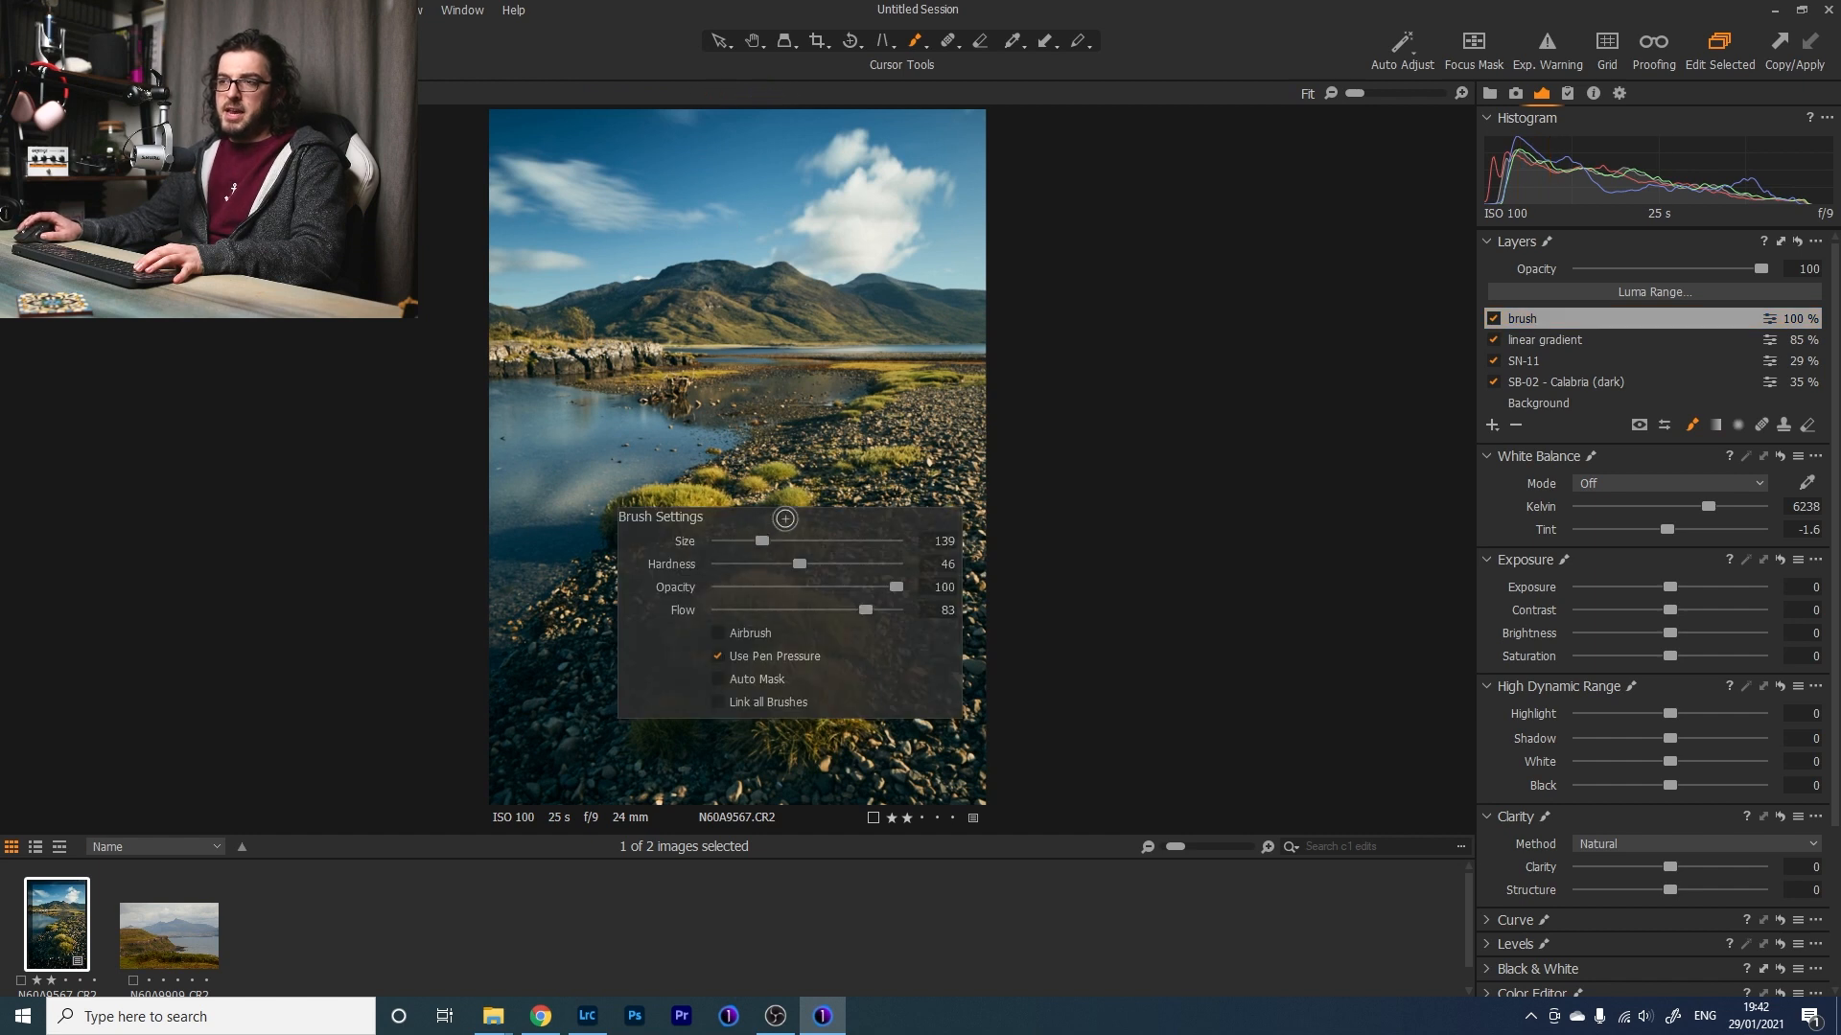
mouse_move(762, 541)
mouse_down()
mouse_move(847, 567)
mouse_move(675, 568)
mouse_move(783, 581)
mouse_up()
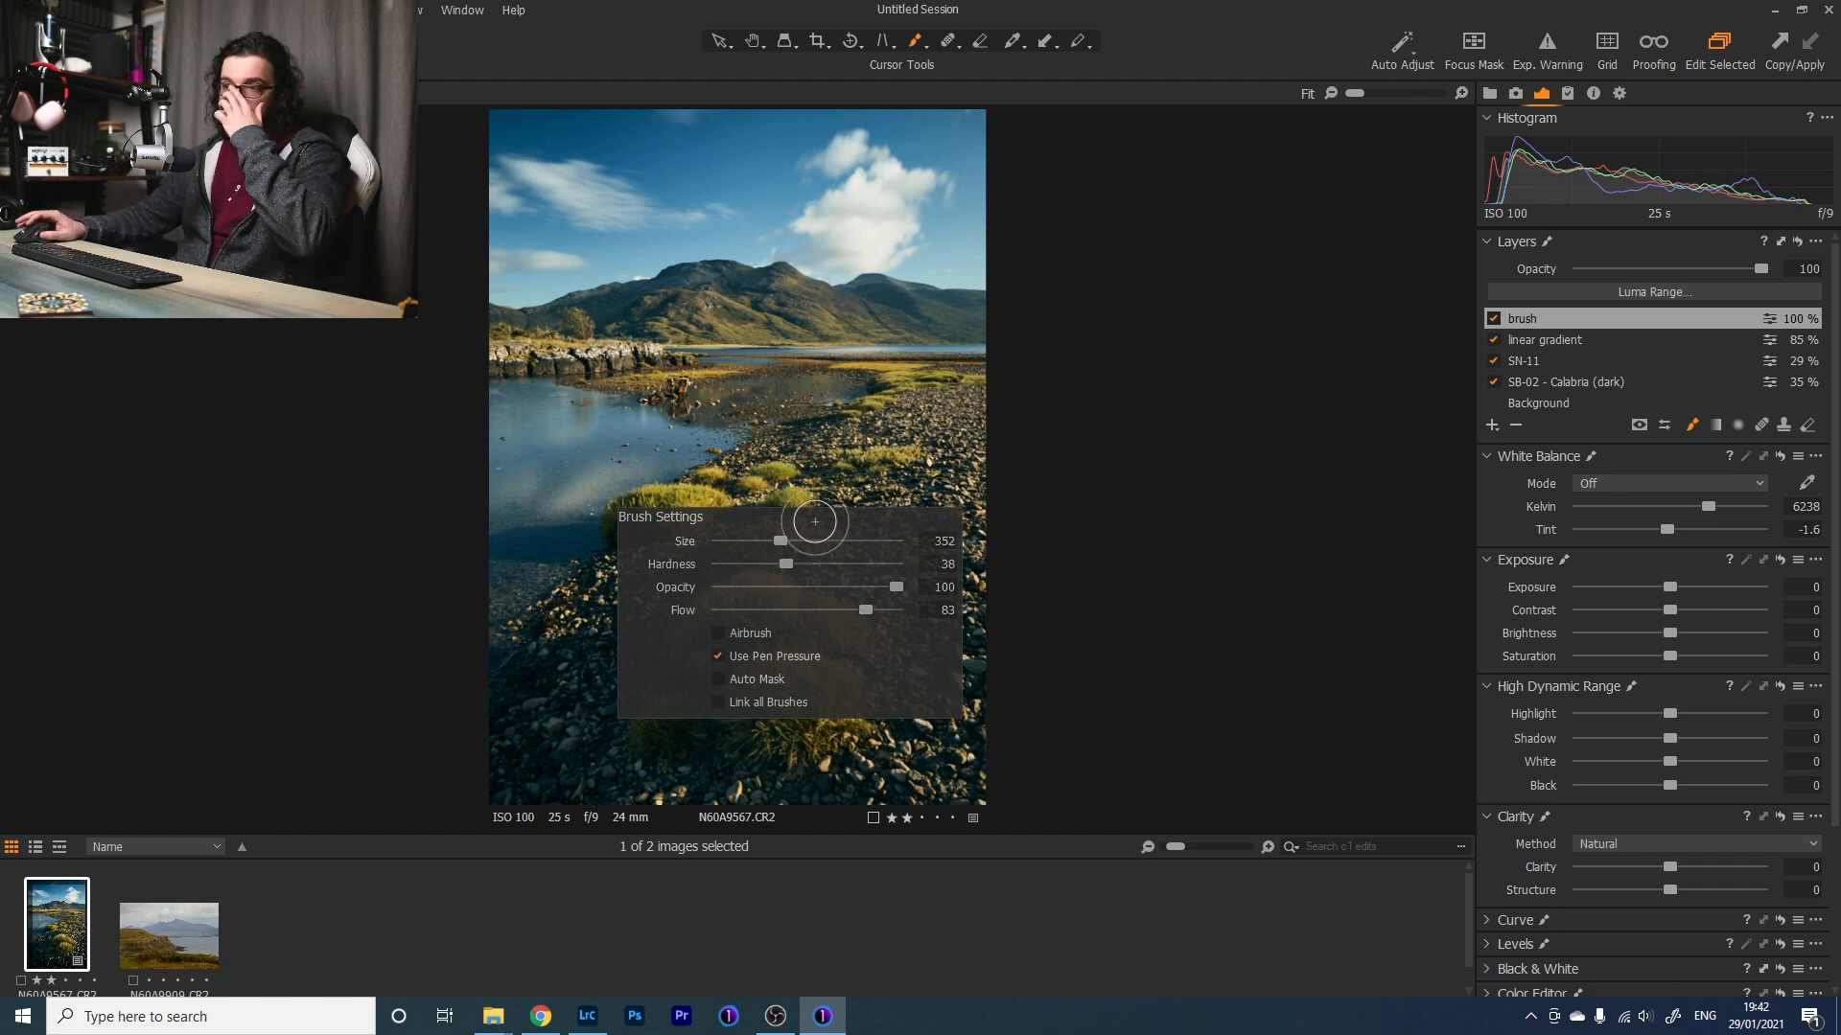
drag(865, 610, 735, 615)
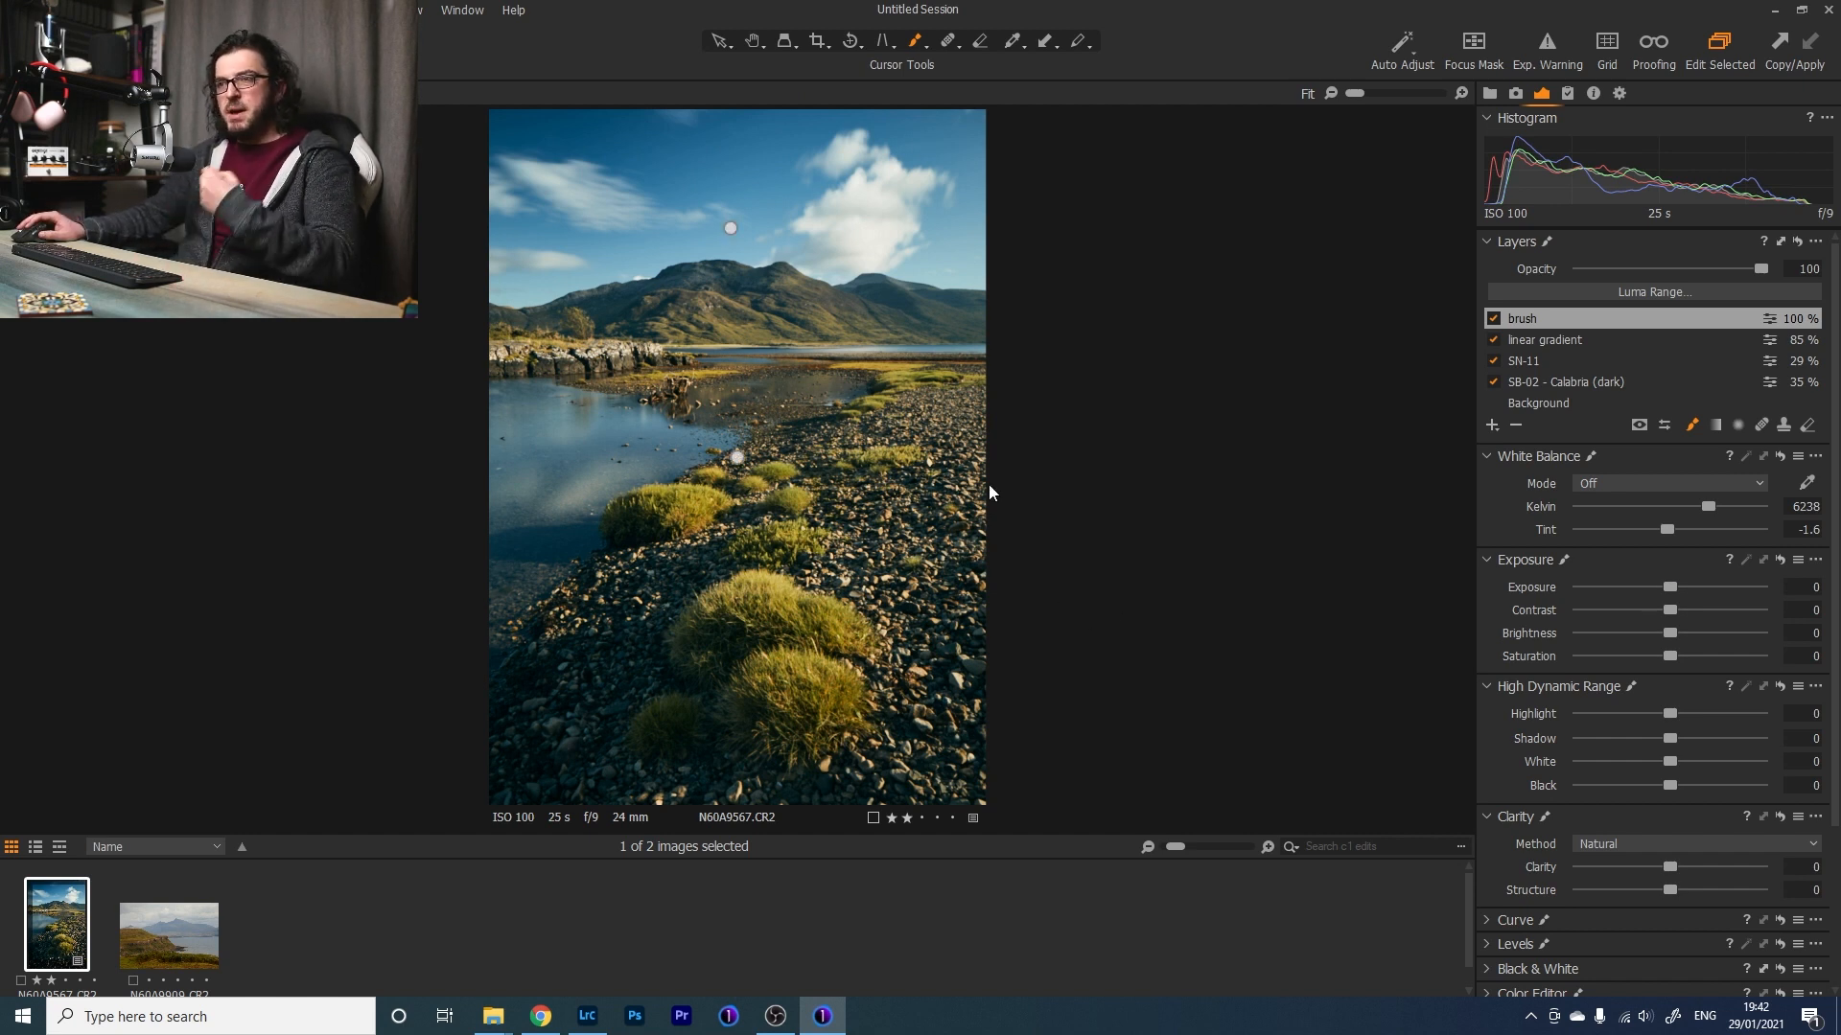
Paint the brush layer's mask over the foreground grass tufts at Exposure 0.55, then raise its Exposure to 0.67.
drag(1671, 593, 1683, 588)
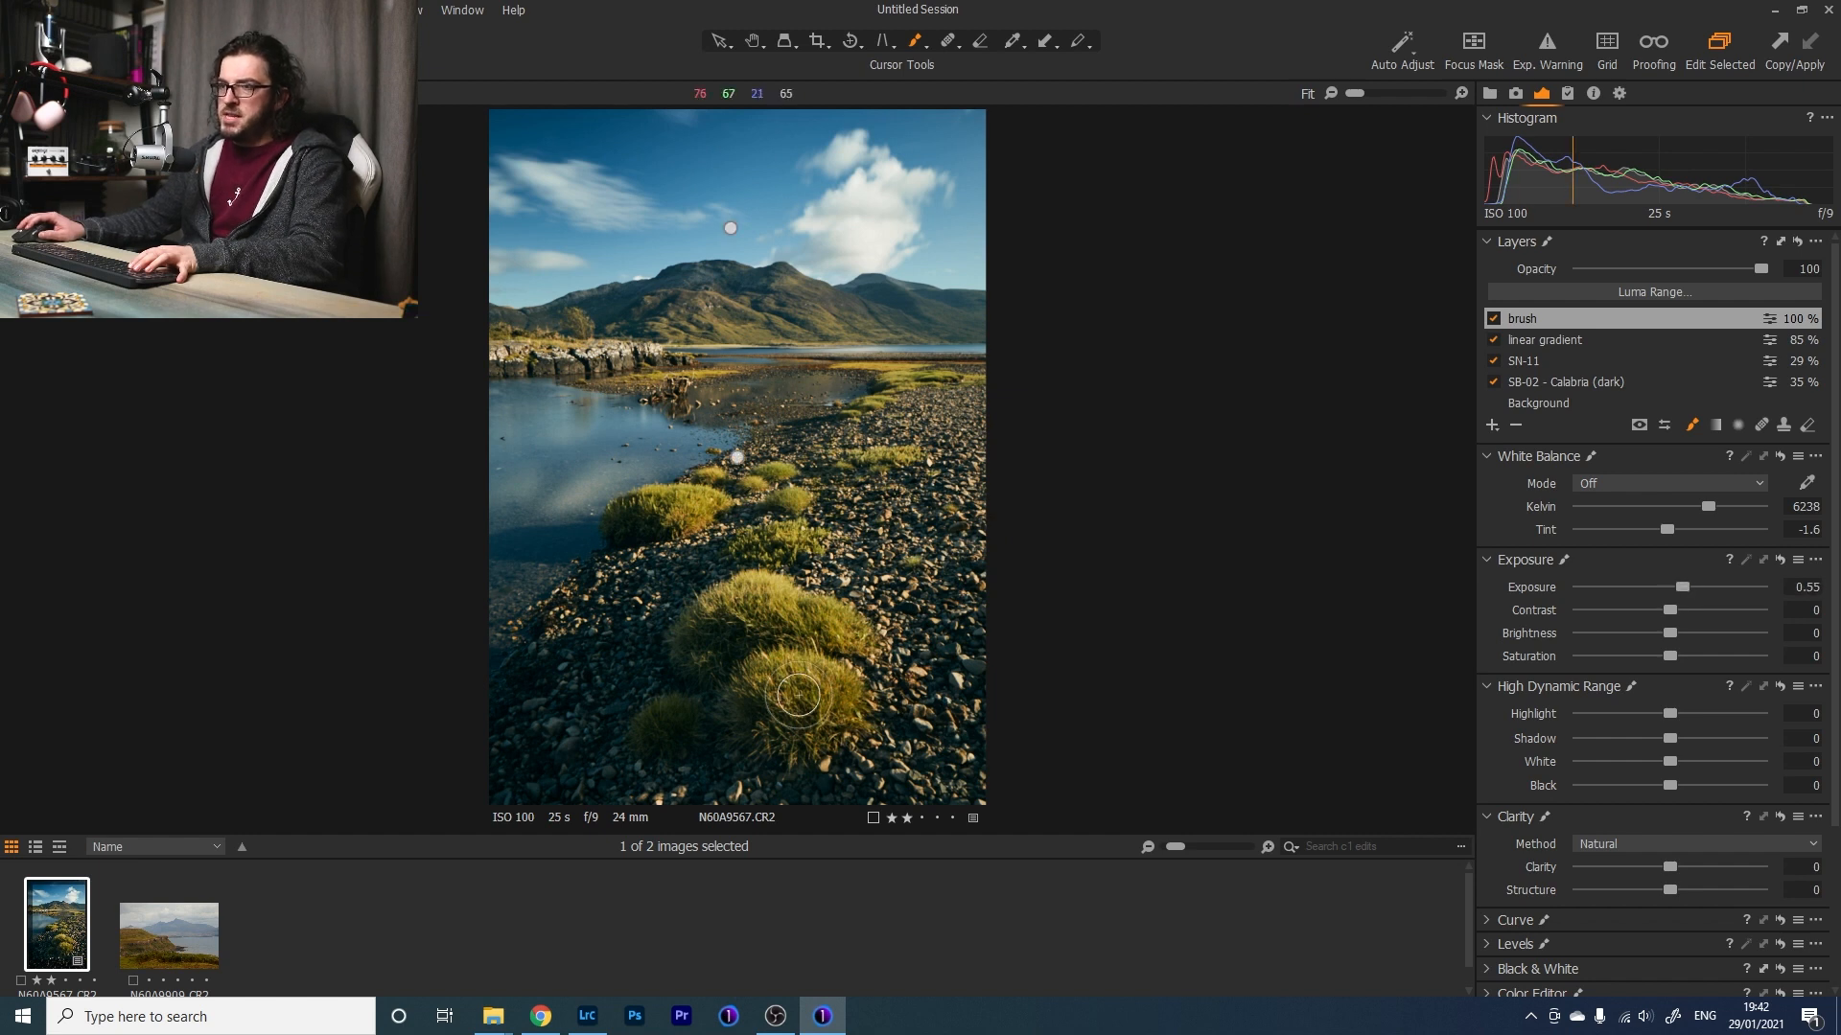
mouse_move(765, 702)
mouse_down()
mouse_move(801, 637)
mouse_move(717, 613)
mouse_move(829, 615)
mouse_move(682, 611)
mouse_move(766, 610)
mouse_up()
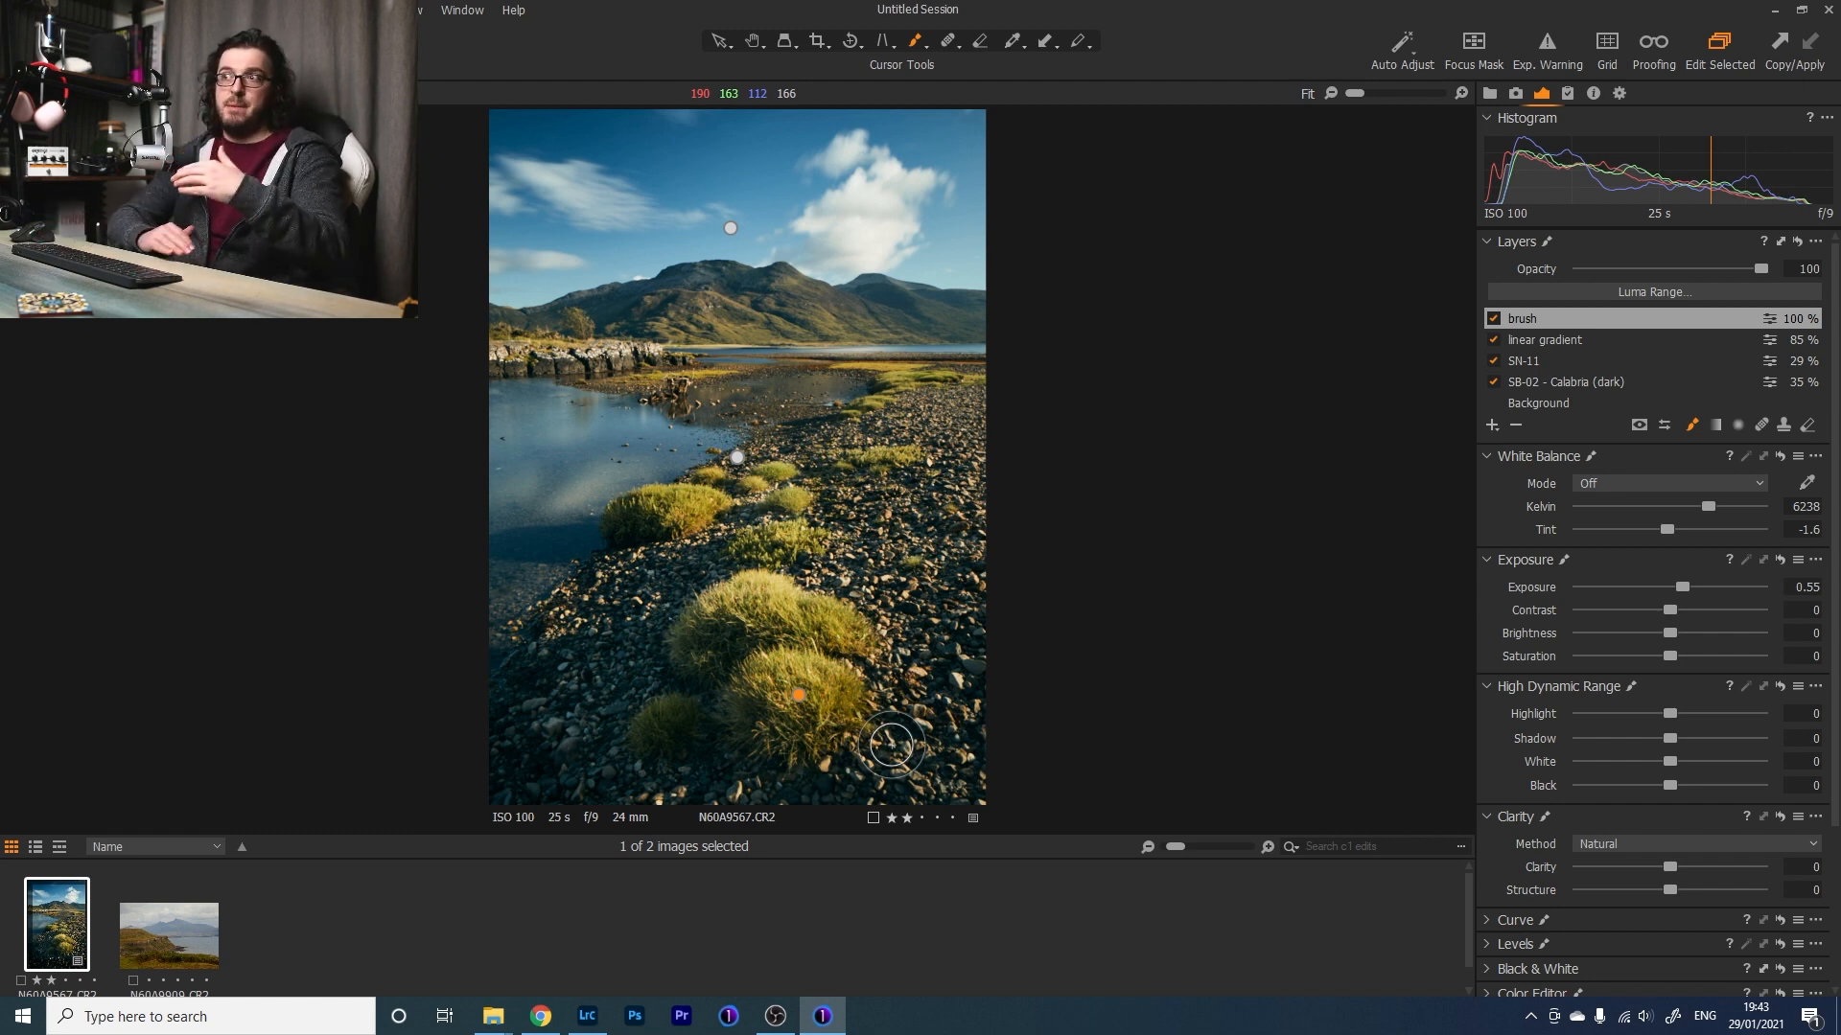
drag(1680, 589, 1682, 590)
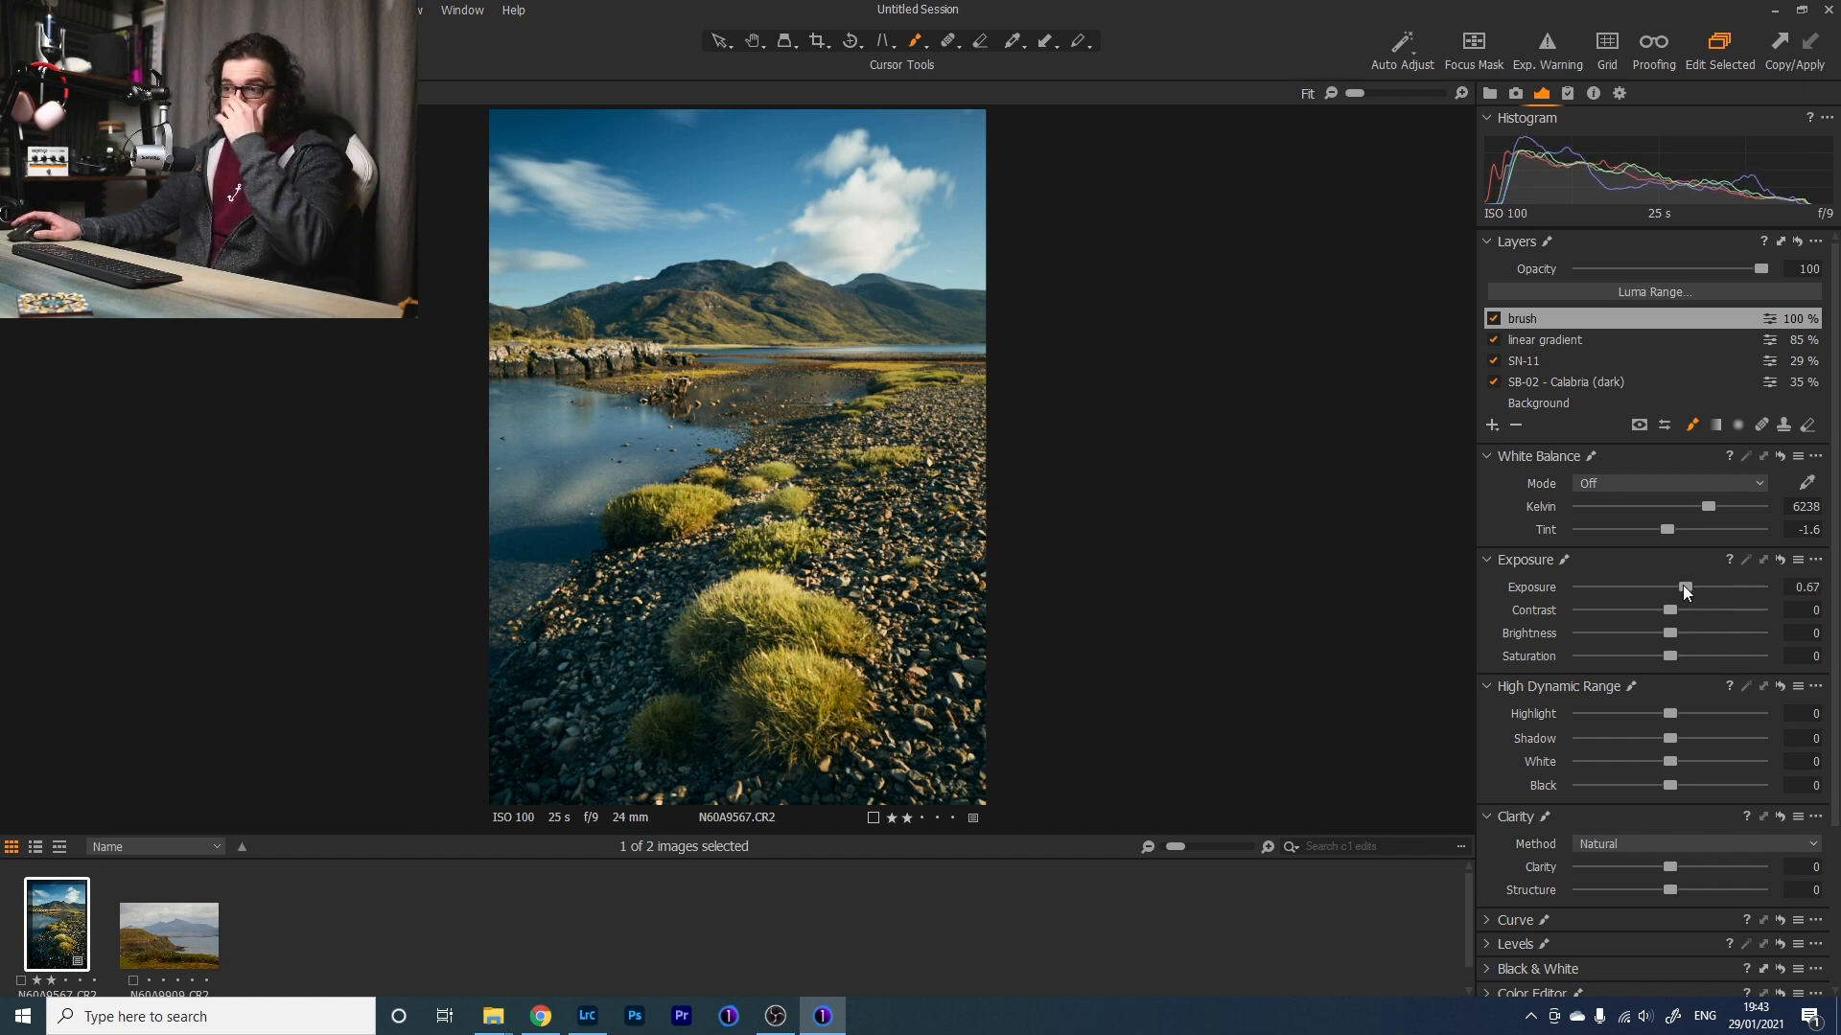
Refine the brush layer with Highlight -53, White -2, Exposure 0.51 and Brightness -3.
drag(1658, 715, 1568, 723)
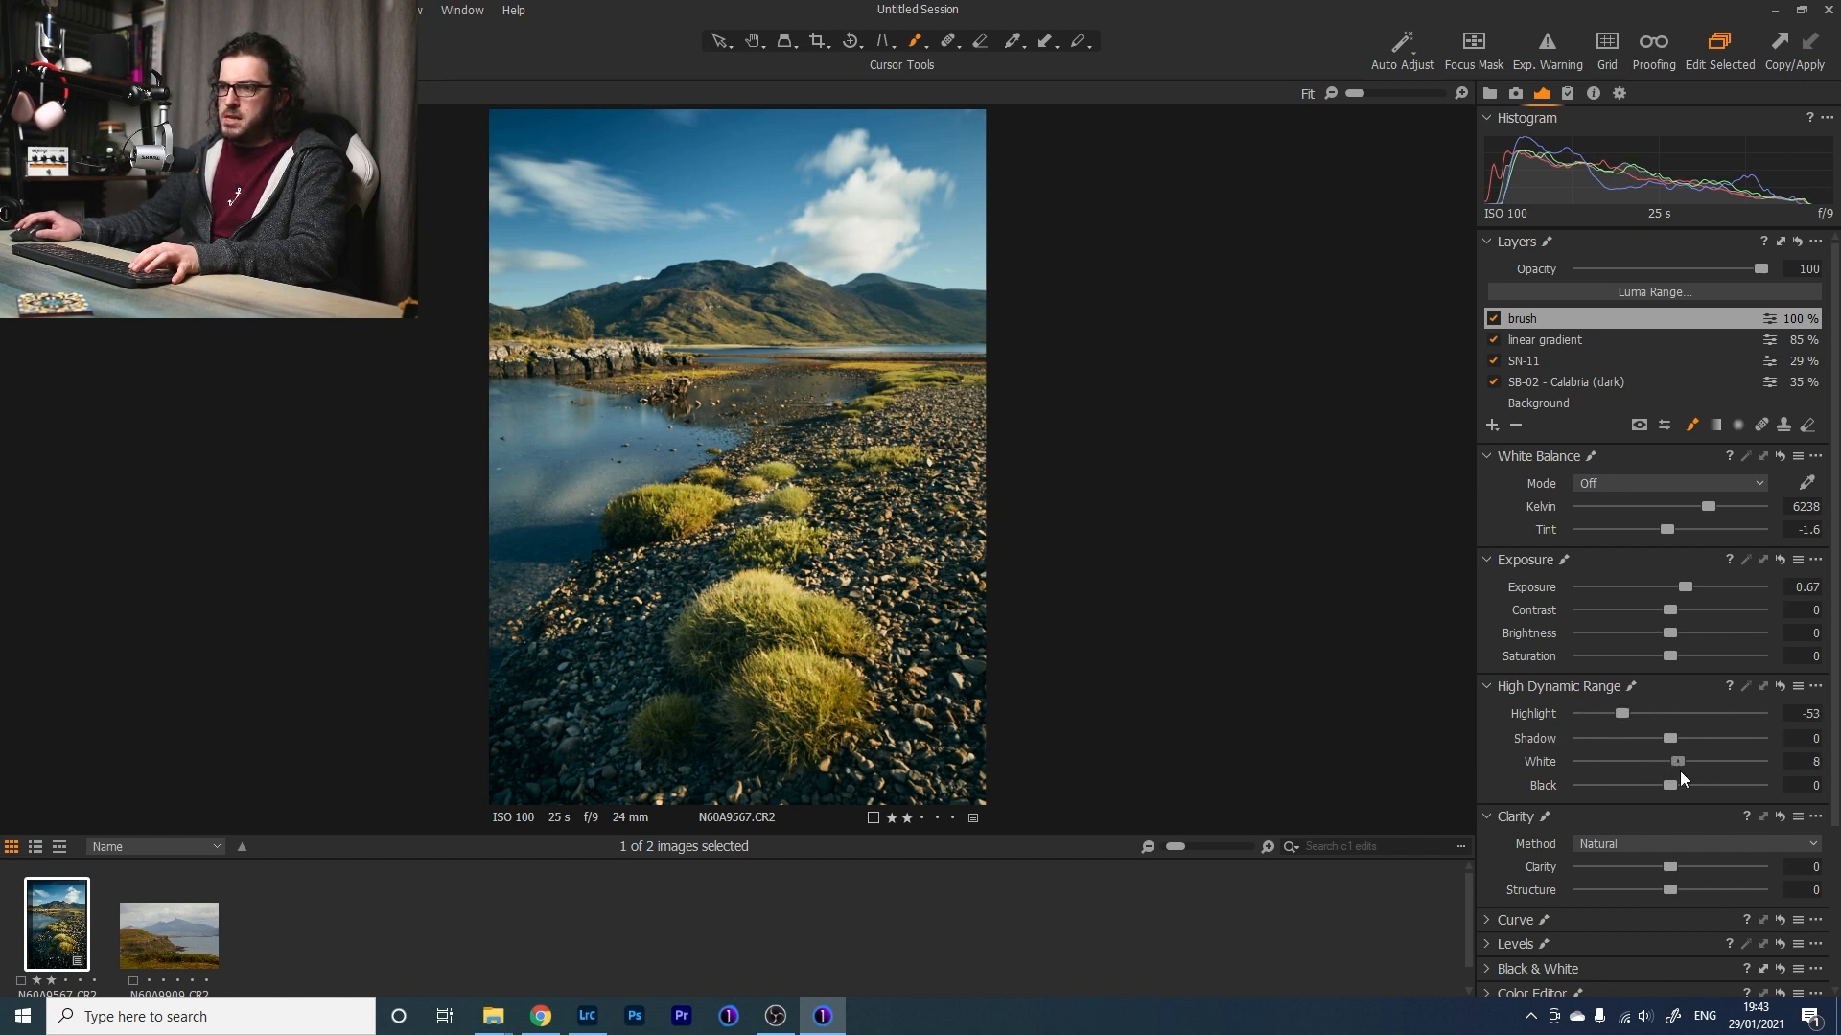
drag(1577, 770, 1668, 763)
mouse_move(1691, 589)
mouse_down()
mouse_move(1671, 598)
mouse_move(1688, 598)
mouse_up()
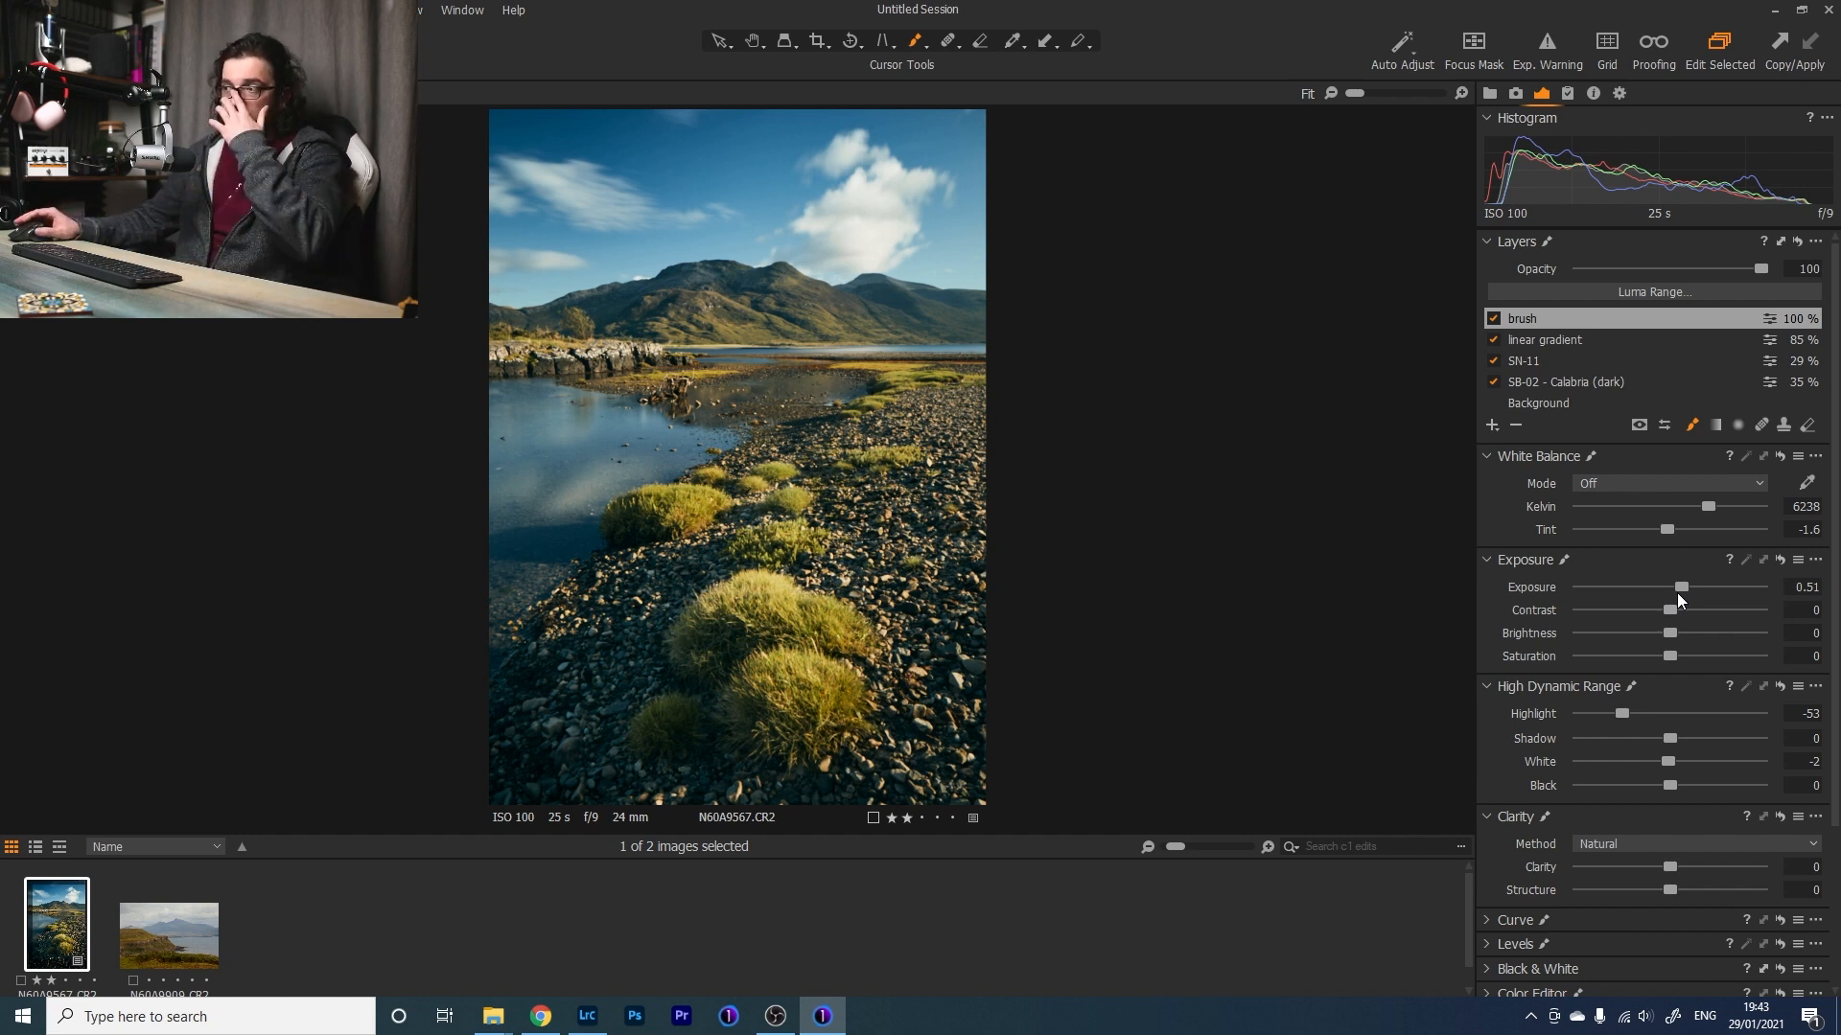
drag(1669, 636, 1662, 639)
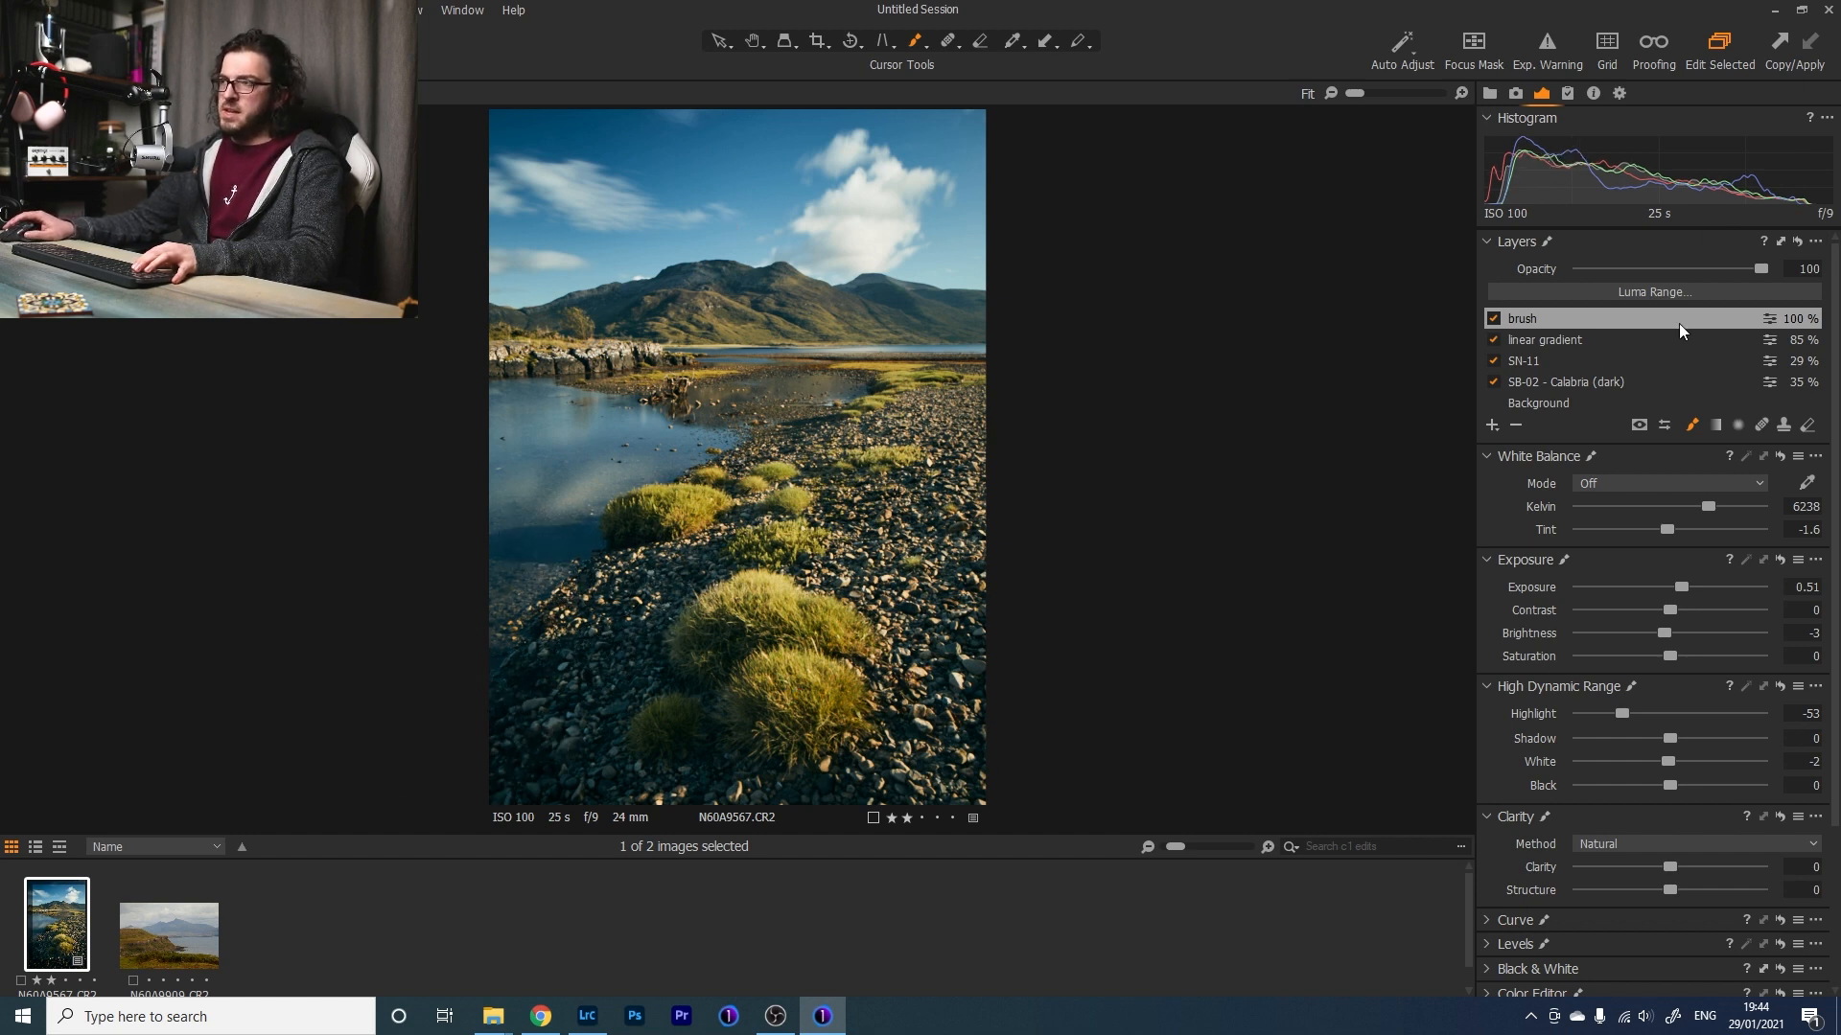
Add a layer named water, brush its mask over the whole water area and hide the mask overlay.
click(1492, 424)
text(W)
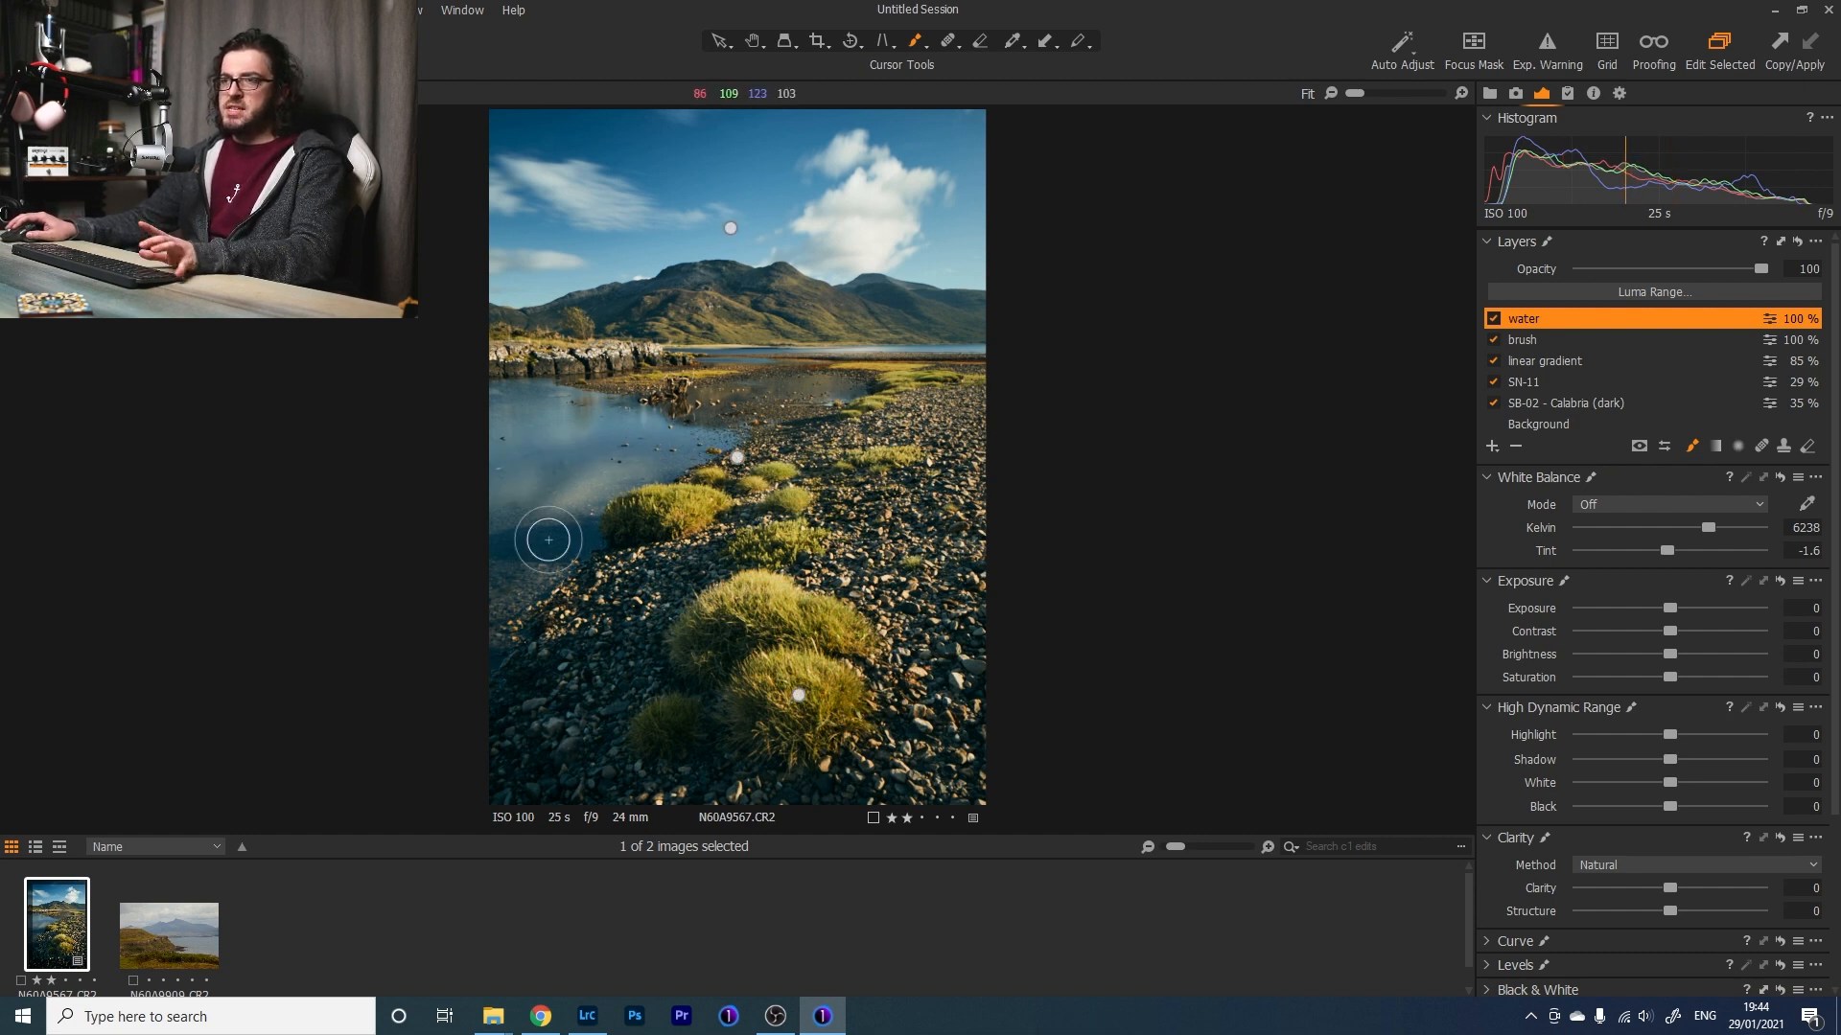
mouse_move(516, 541)
mouse_down()
mouse_move(601, 438)
mouse_move(545, 490)
mouse_move(591, 464)
mouse_move(479, 613)
mouse_move(677, 422)
mouse_move(577, 491)
mouse_move(710, 459)
mouse_move(801, 390)
mouse_move(645, 459)
mouse_move(650, 432)
mouse_move(572, 422)
mouse_move(650, 414)
mouse_move(488, 418)
mouse_move(538, 407)
mouse_move(488, 468)
mouse_move(542, 485)
mouse_move(505, 491)
mouse_move(471, 481)
mouse_move(619, 459)
mouse_move(623, 437)
mouse_move(486, 571)
mouse_move(530, 521)
mouse_move(603, 484)
mouse_move(533, 572)
mouse_move(601, 486)
mouse_move(674, 461)
mouse_move(677, 427)
mouse_move(716, 394)
mouse_move(853, 384)
mouse_move(583, 485)
mouse_move(695, 441)
mouse_move(555, 428)
mouse_move(588, 452)
mouse_move(609, 444)
mouse_move(539, 422)
mouse_move(550, 398)
mouse_move(510, 408)
mouse_move(532, 558)
mouse_up()
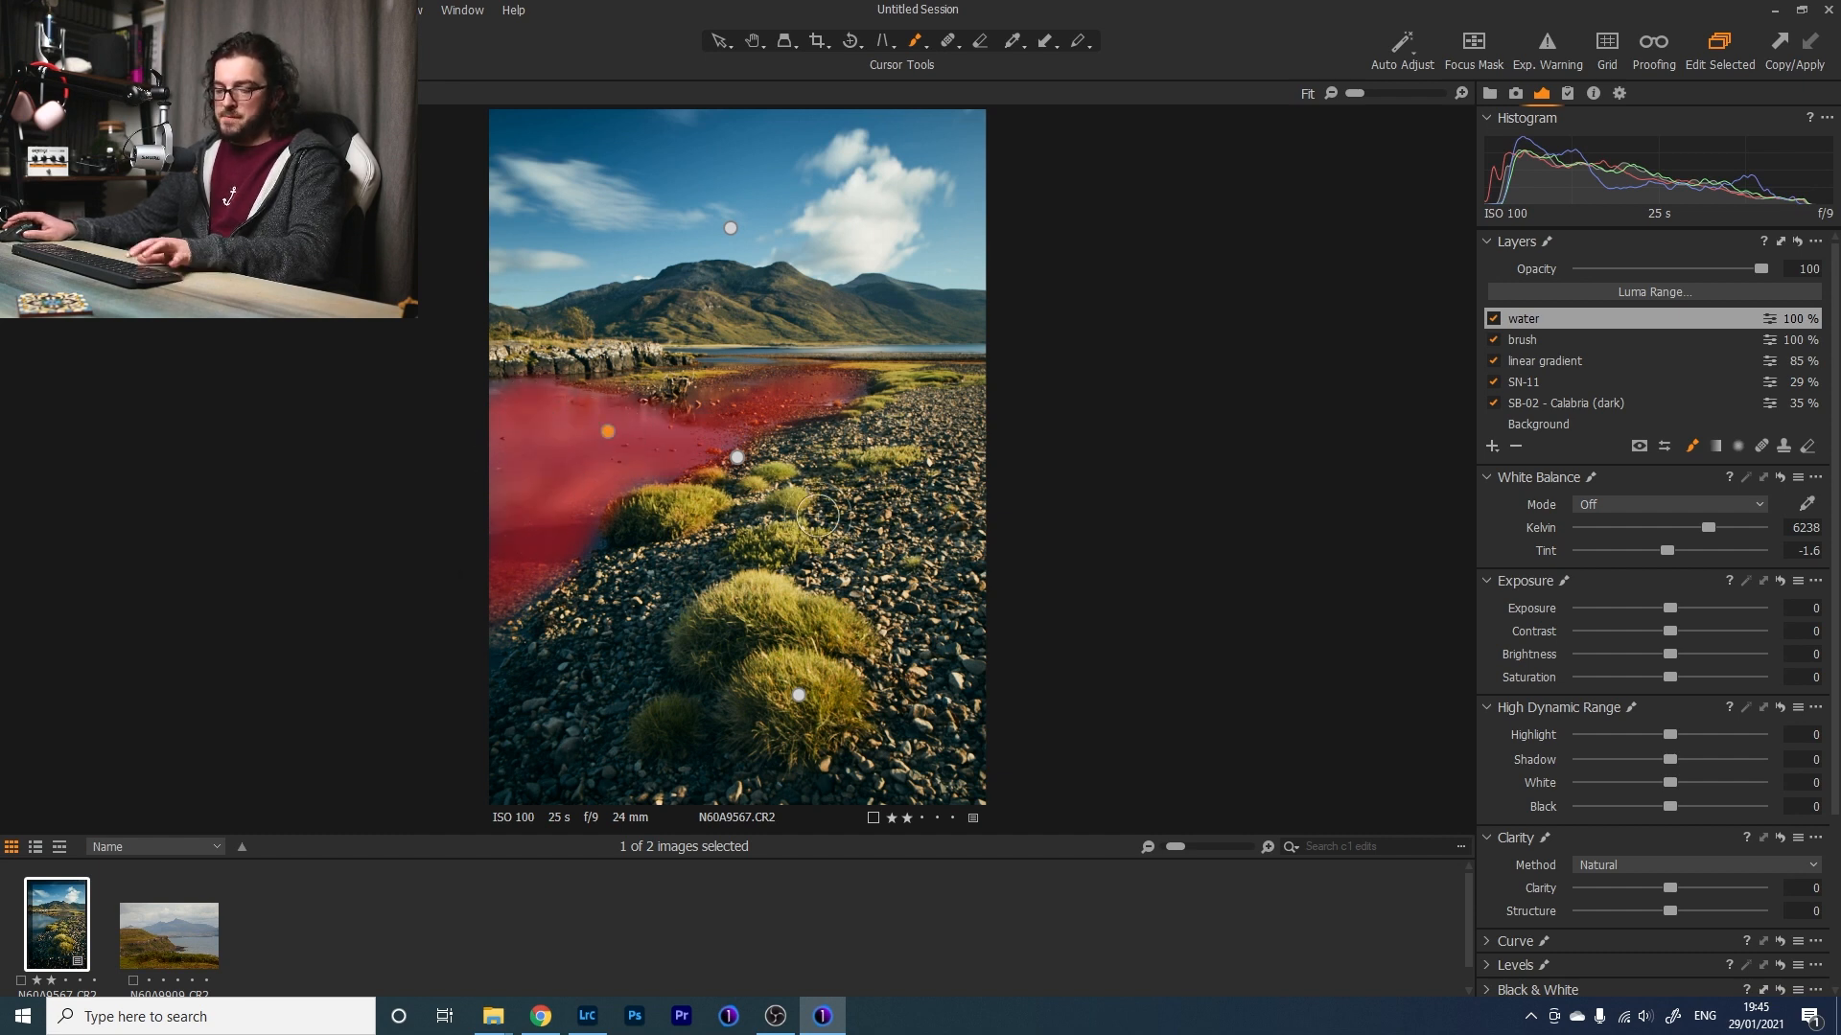
key(m)
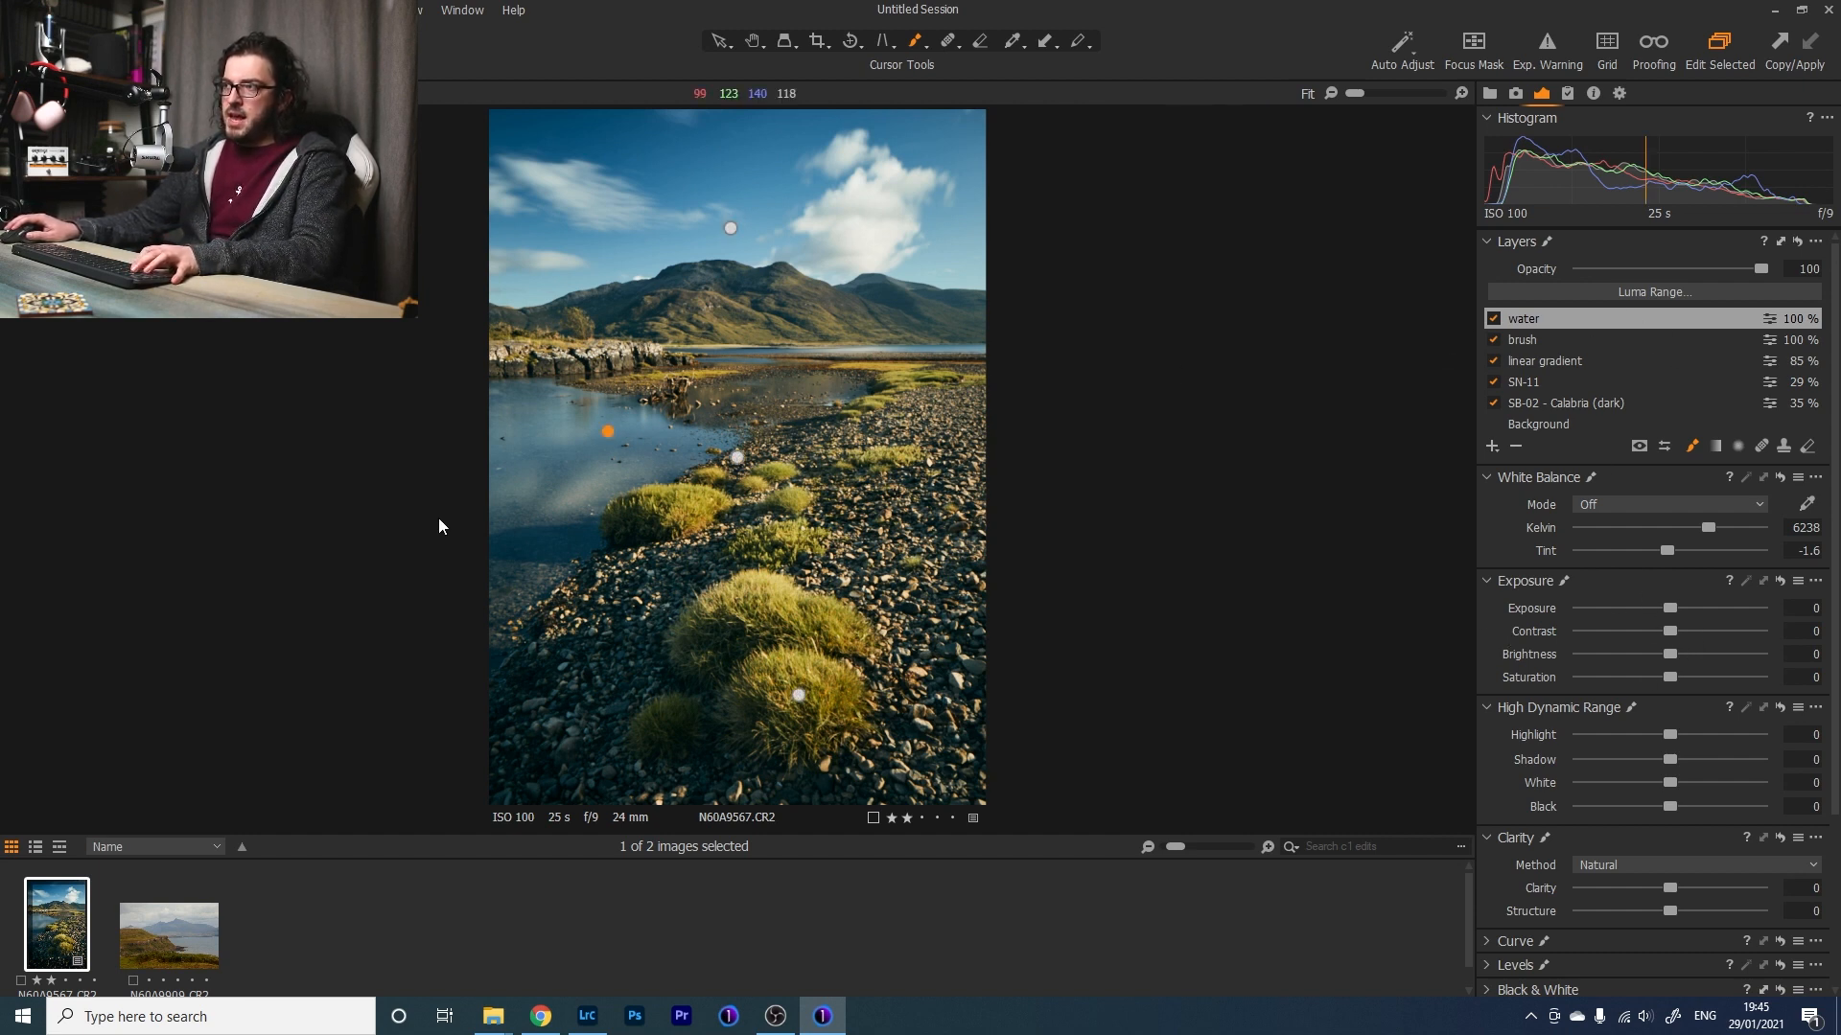
Set the water layer's Exposure to 0.34, Contrast to 7 and Clarity to 53.
drag(1676, 608, 1683, 631)
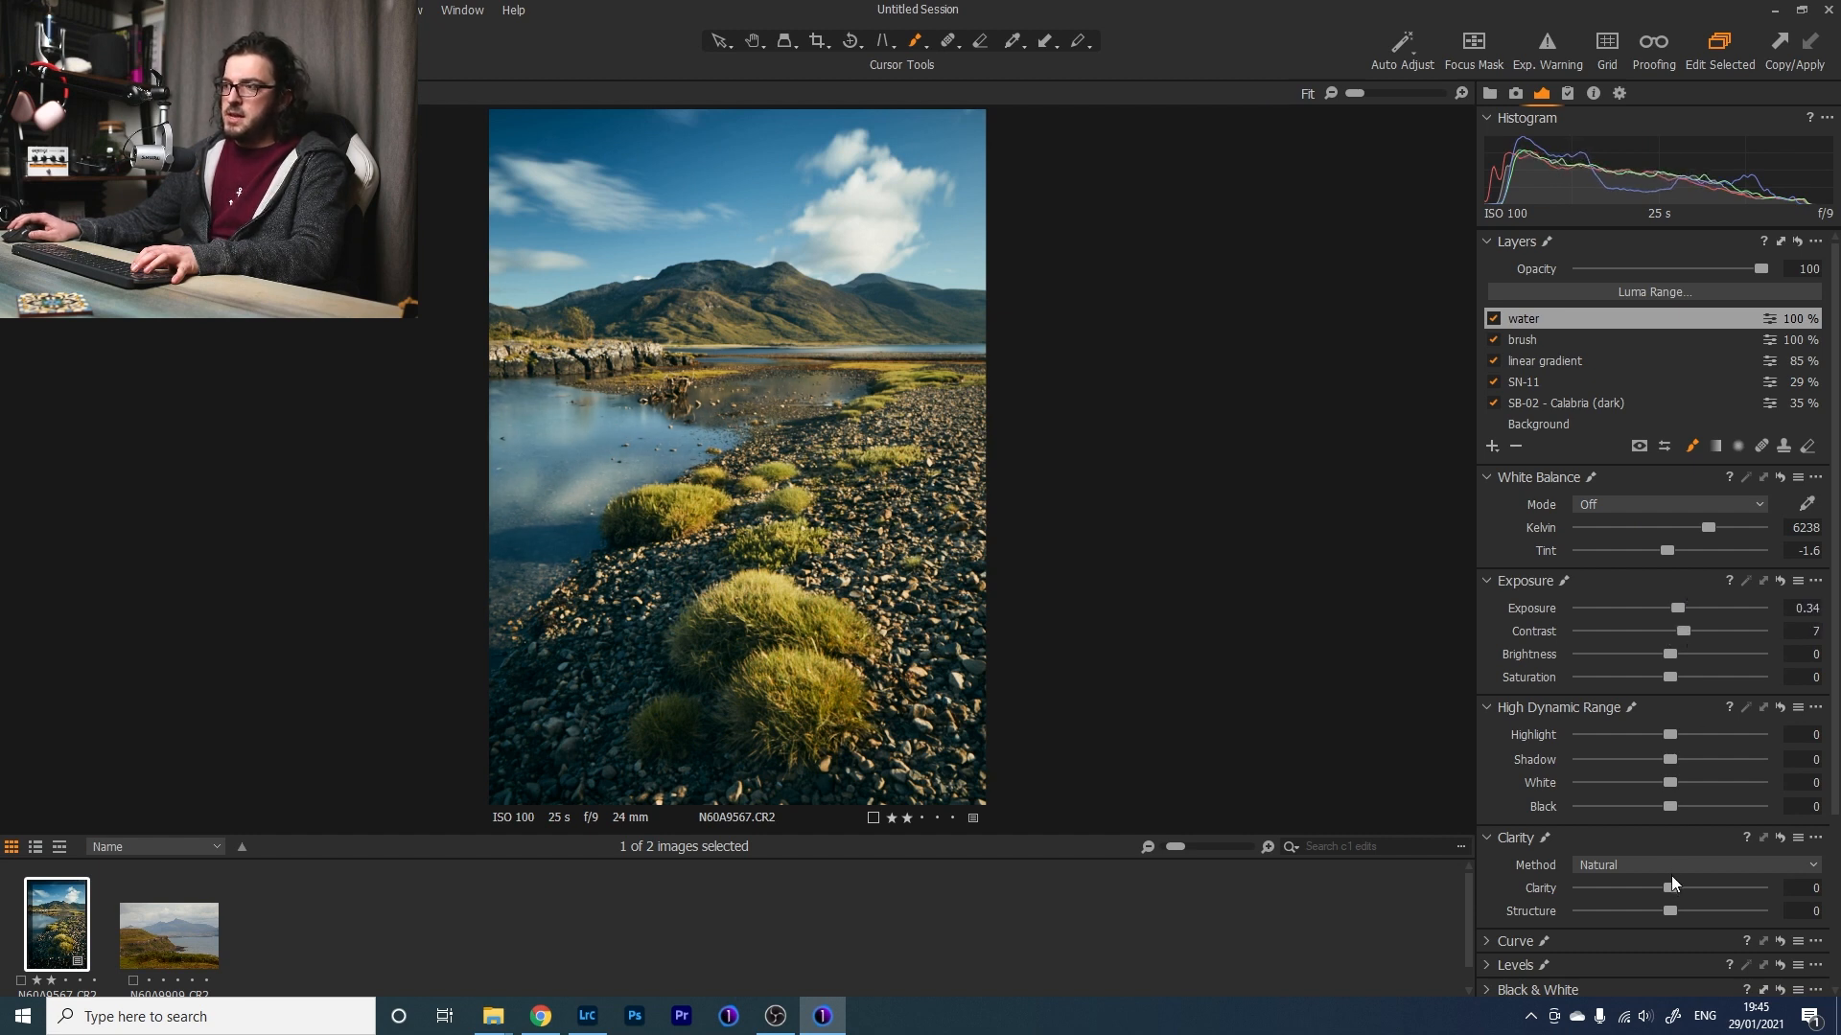
drag(1671, 887, 1682, 888)
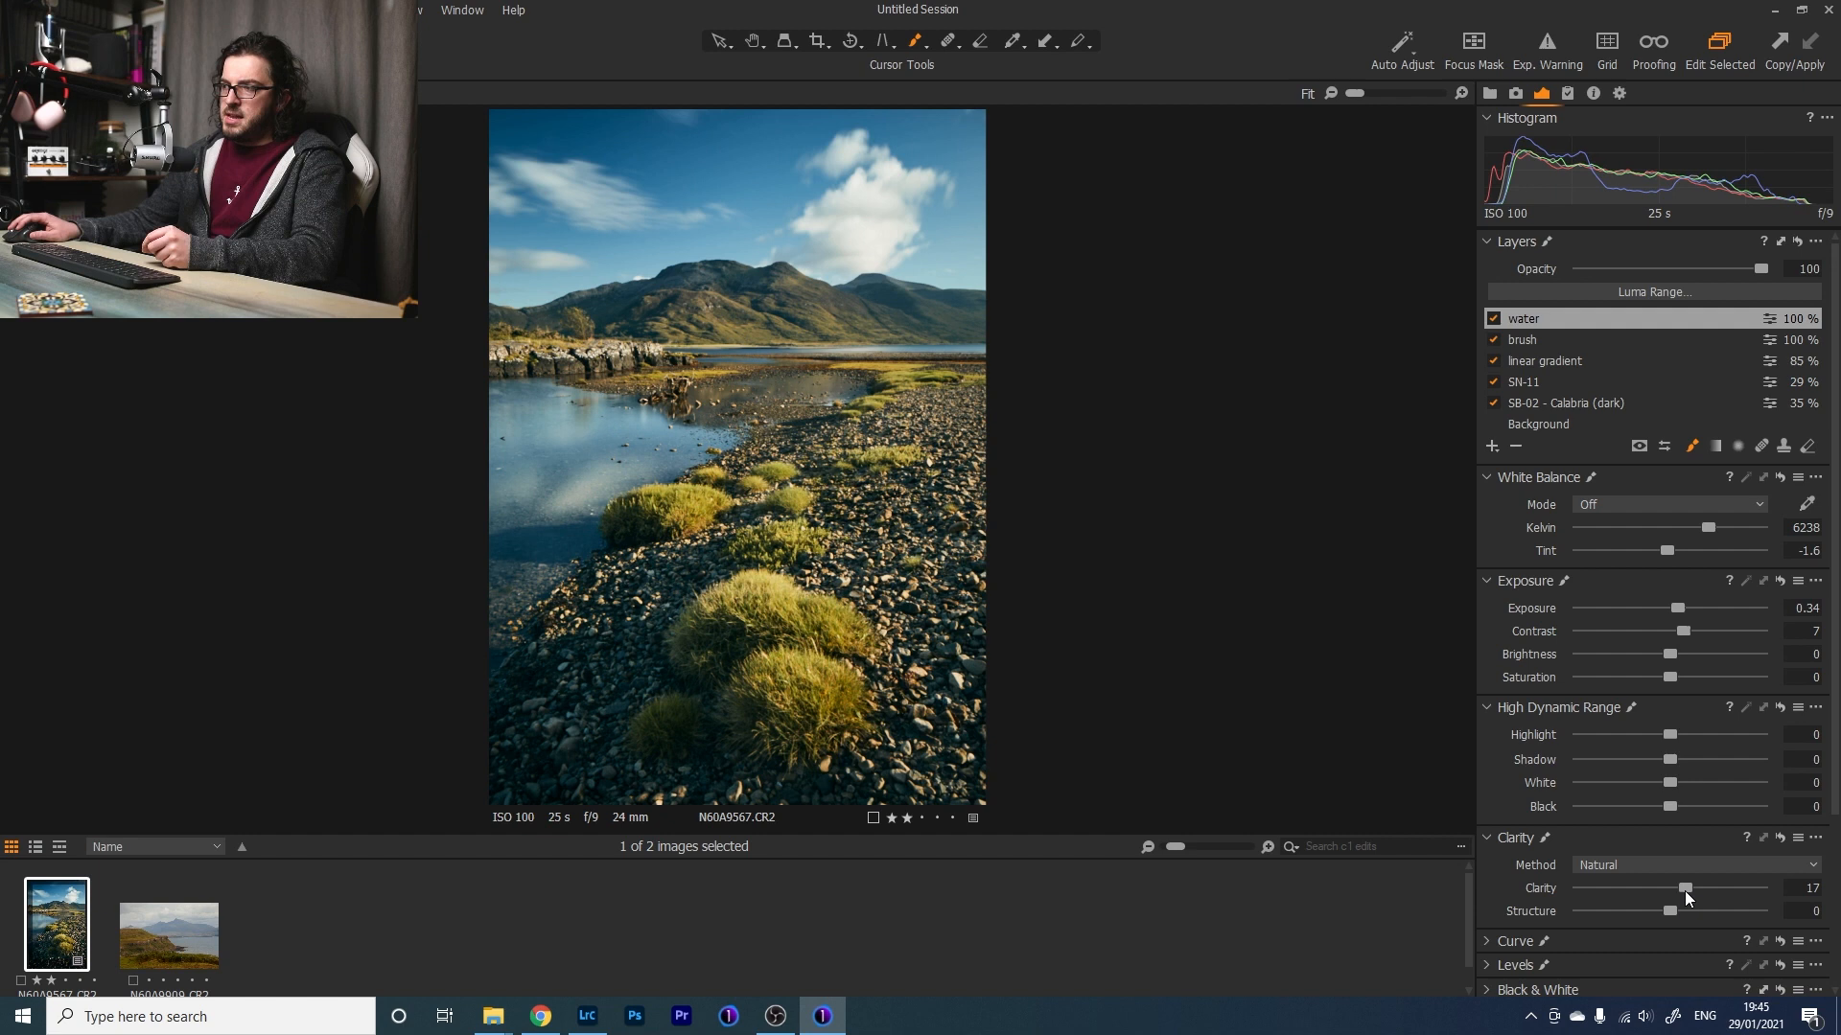
mouse_move(1684, 891)
mouse_down()
mouse_move(1762, 906)
mouse_move(1709, 912)
mouse_up()
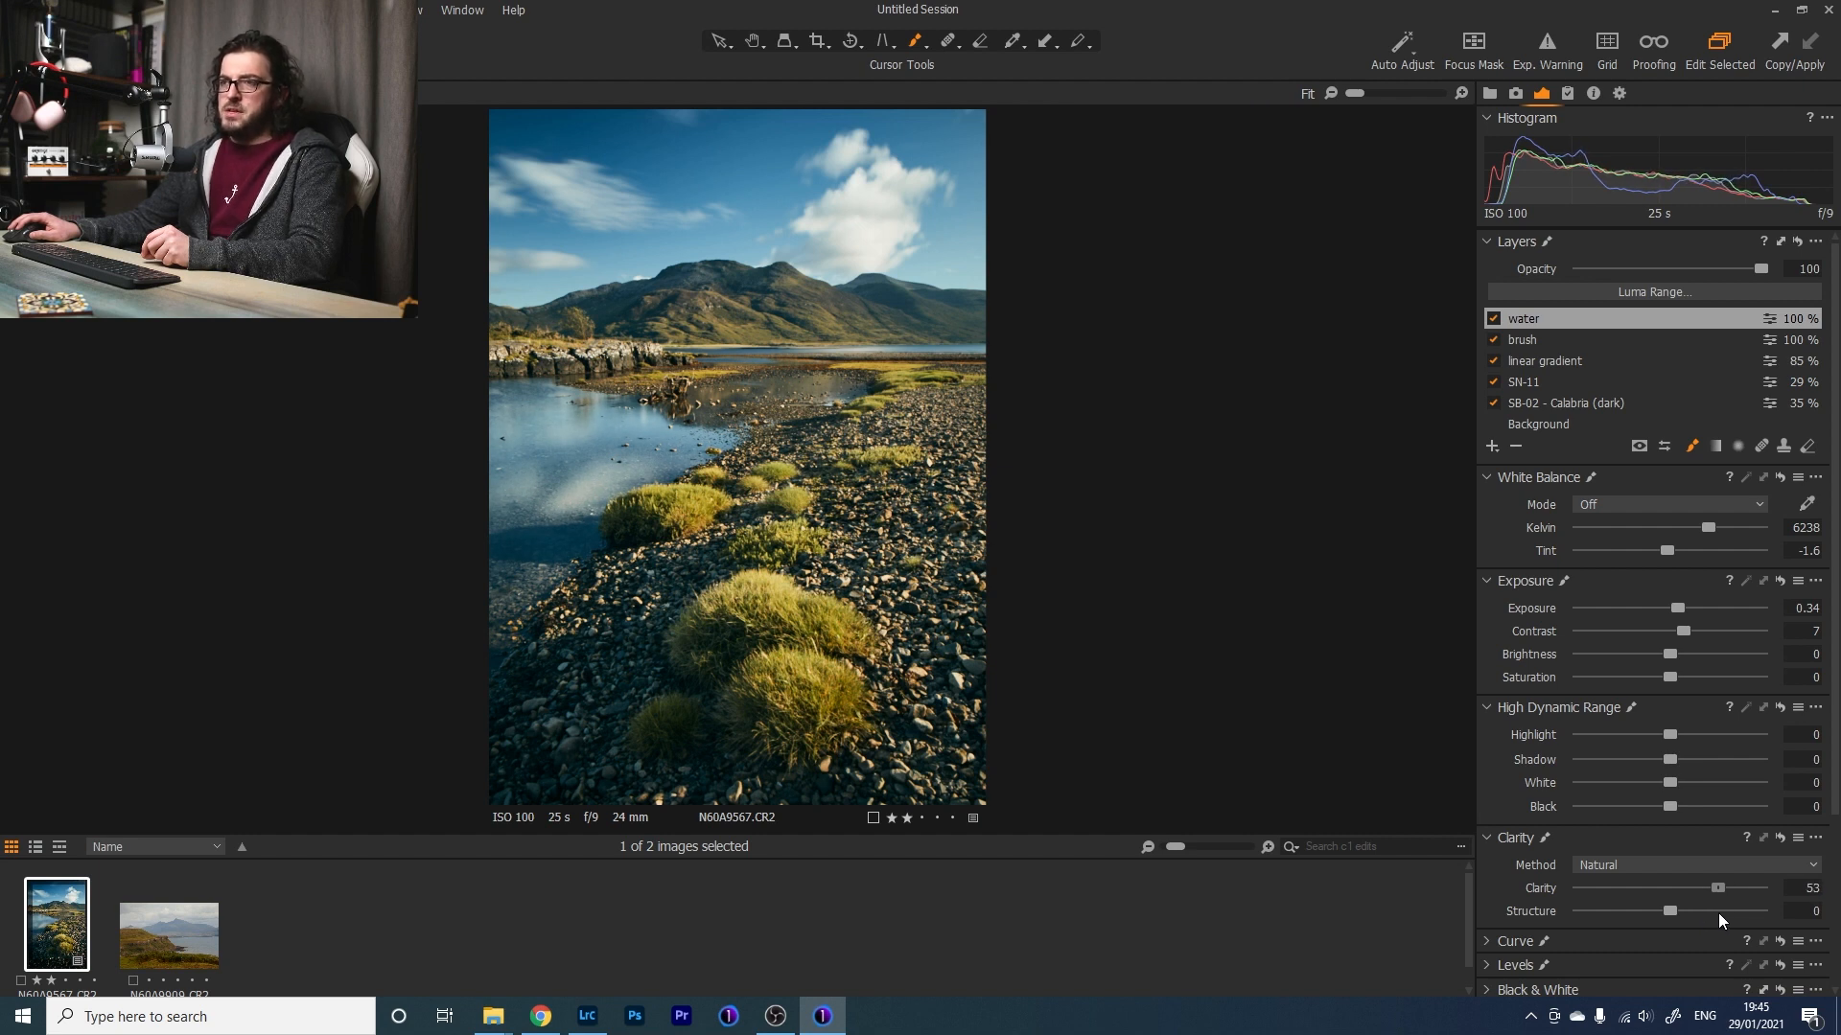
Adjust the water layer to Black -28, White 4, Shadow 13, Brightness 6 and Contrast 15.
mouse_move(1672, 809)
mouse_down()
mouse_move(1695, 811)
mouse_move(1619, 807)
mouse_move(1670, 815)
mouse_up()
drag(1598, 813, 1676, 799)
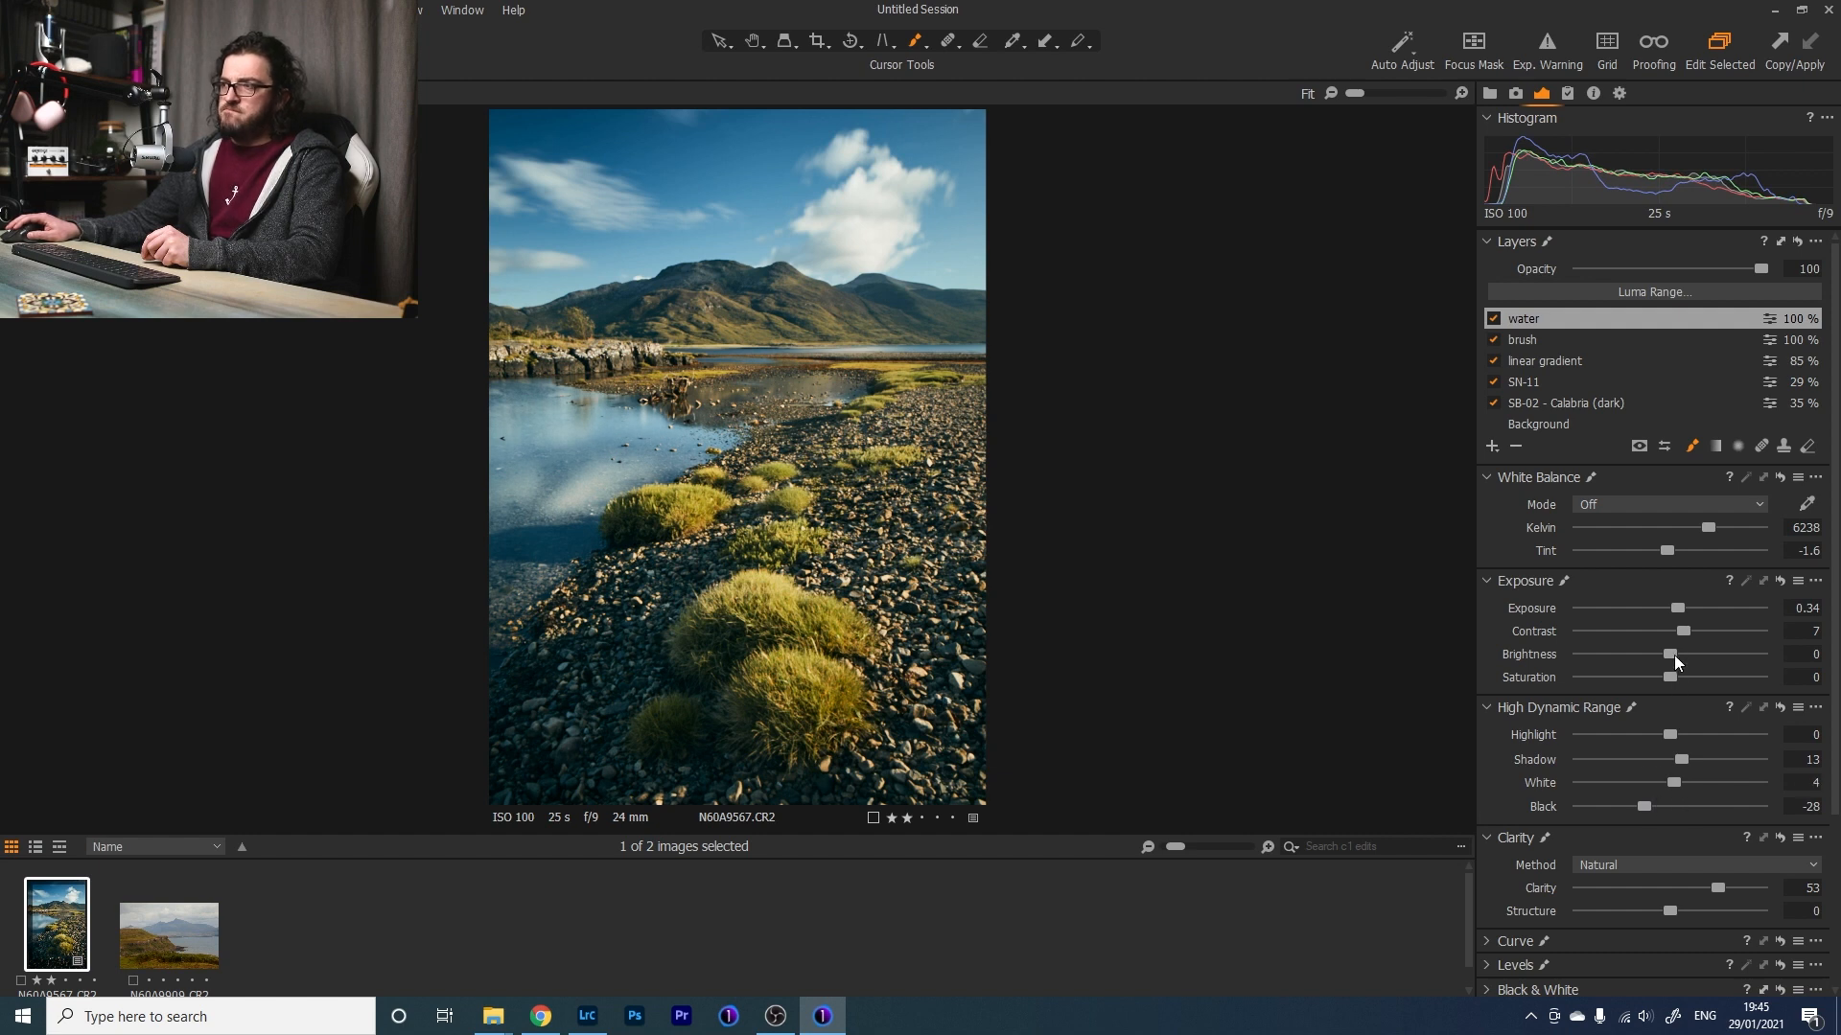
mouse_move(1670, 655)
mouse_down()
mouse_move(1712, 659)
mouse_move(1689, 668)
mouse_up()
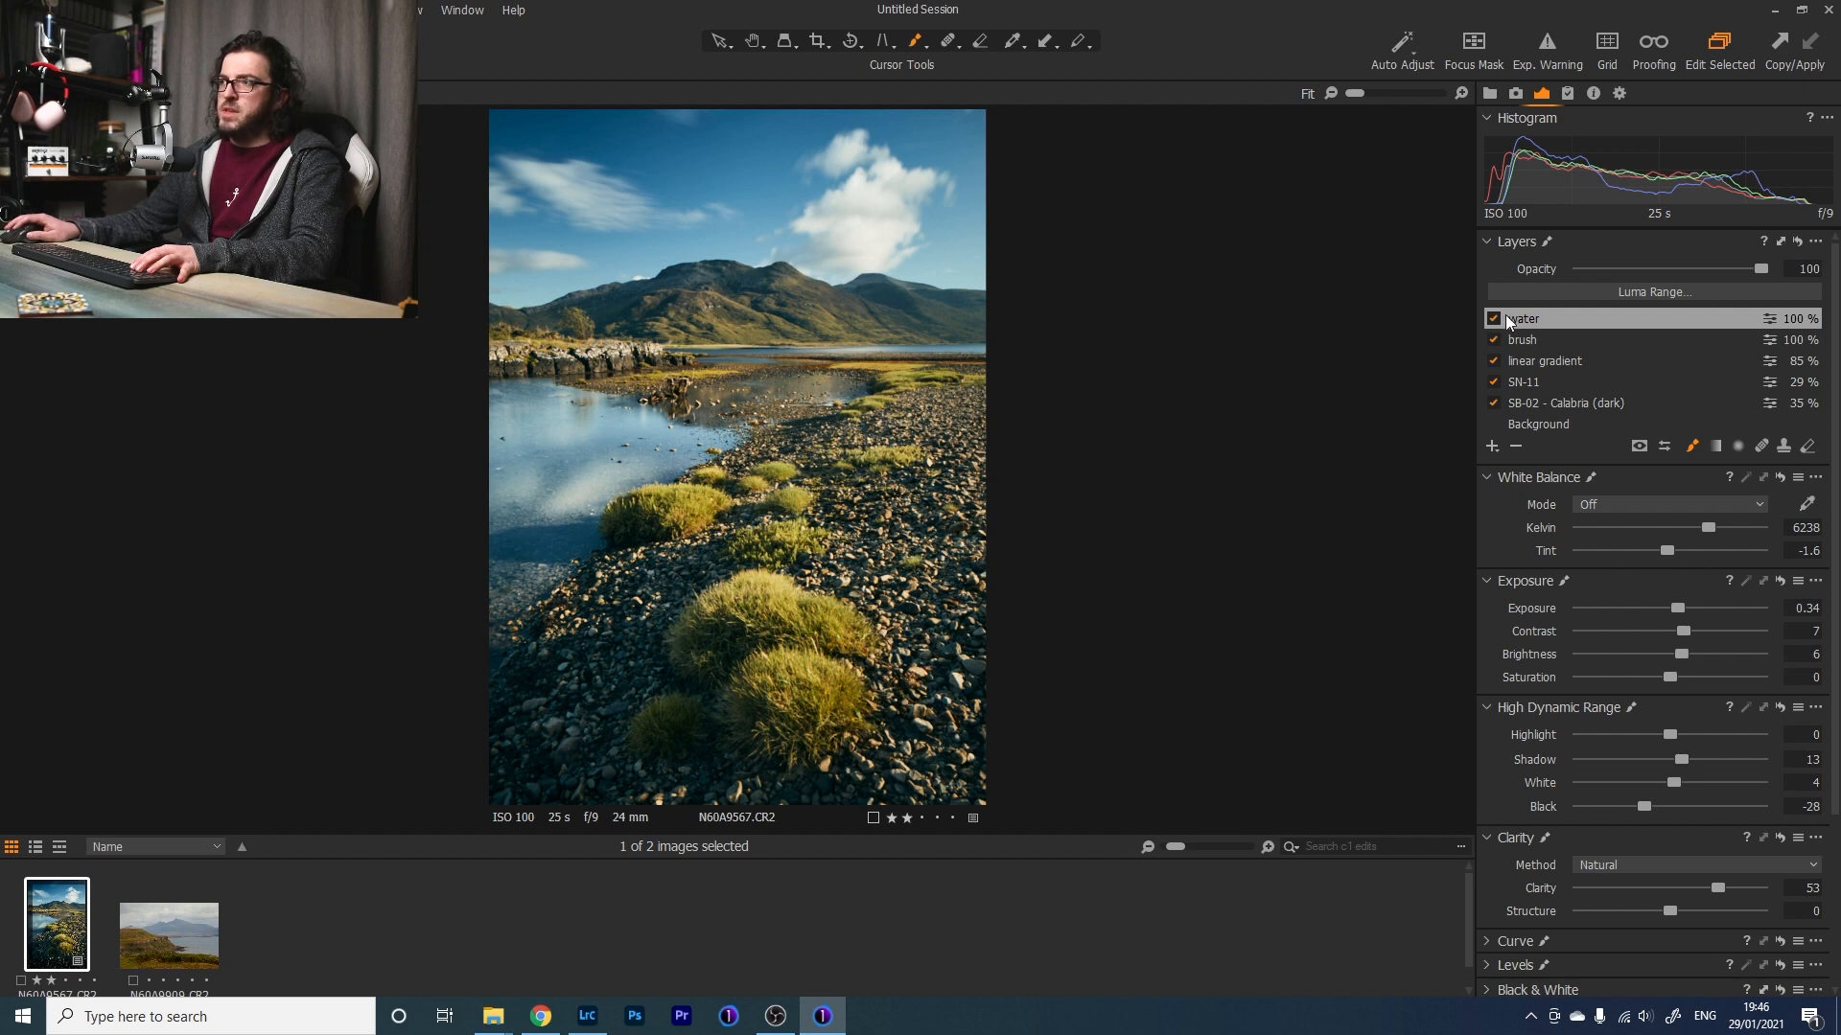
mouse_move(1677, 632)
mouse_down()
mouse_move(1720, 628)
mouse_move(1707, 636)
mouse_up()
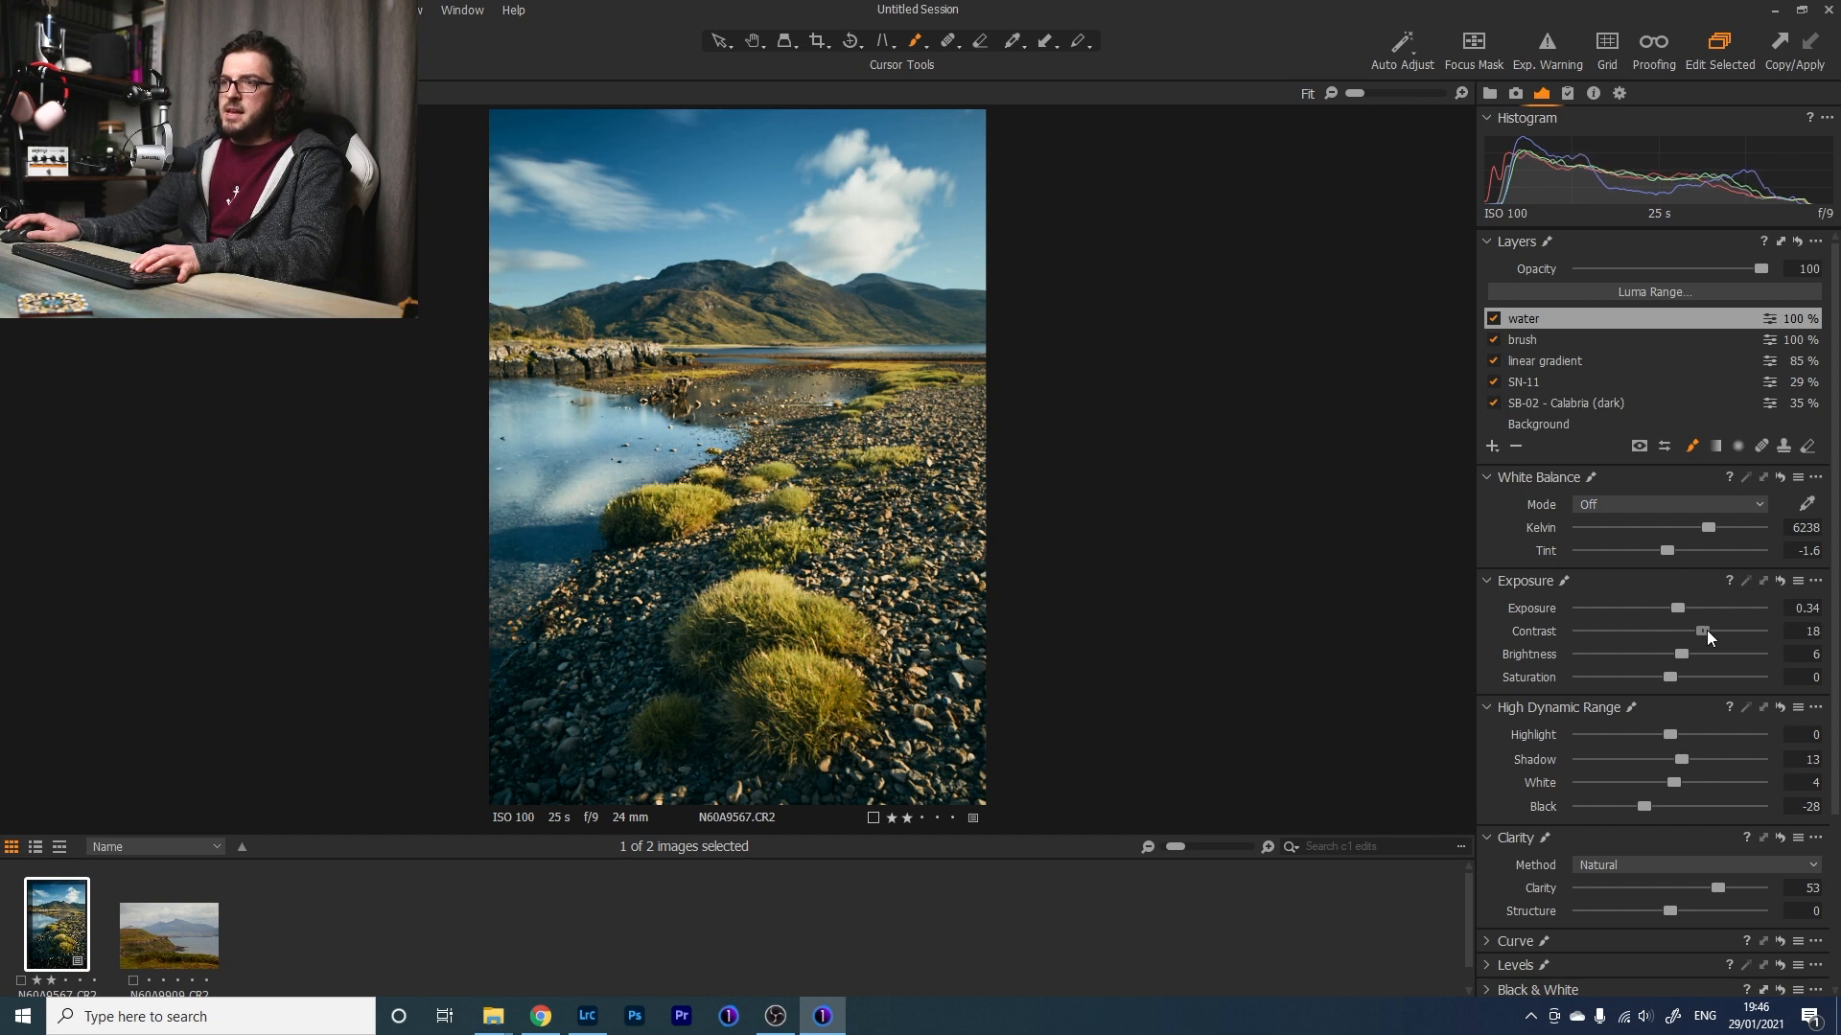
Compare the photo with the water layer off and on, and lower the layer's opacity to 73.
click(1494, 319)
click(1494, 319)
click(1493, 319)
click(1494, 320)
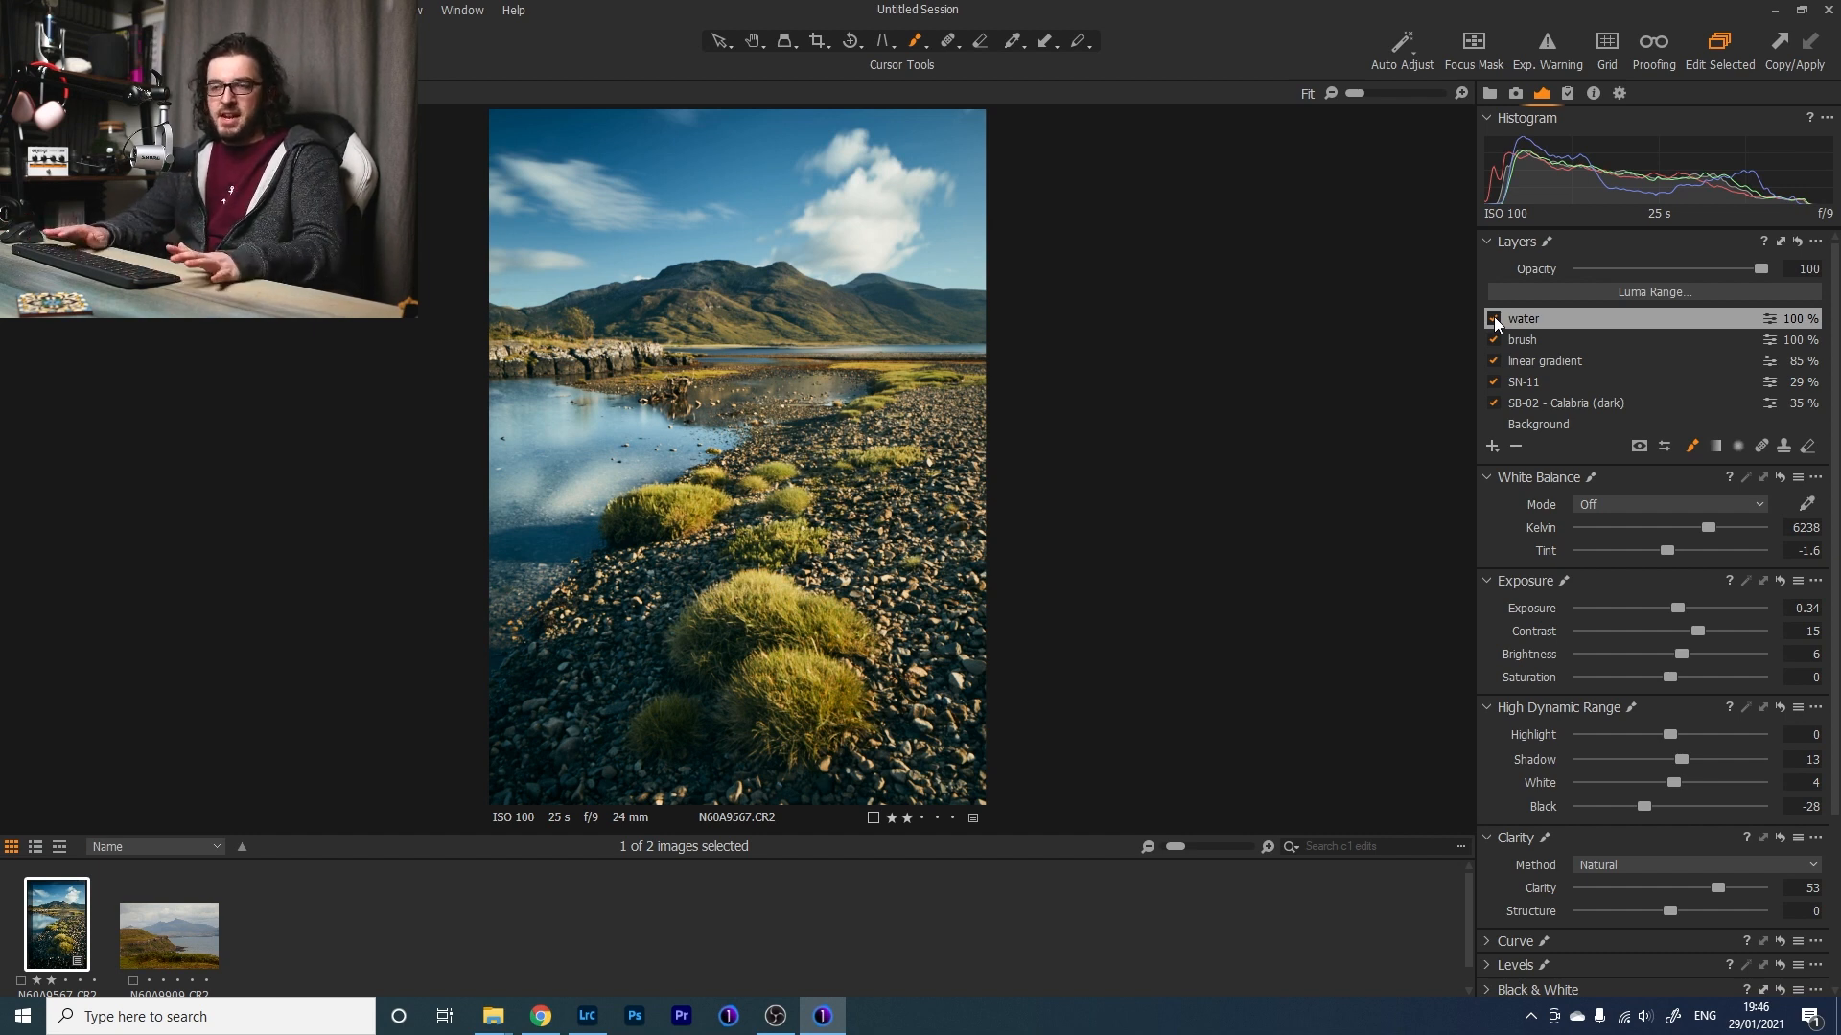
click(1494, 320)
click(1493, 319)
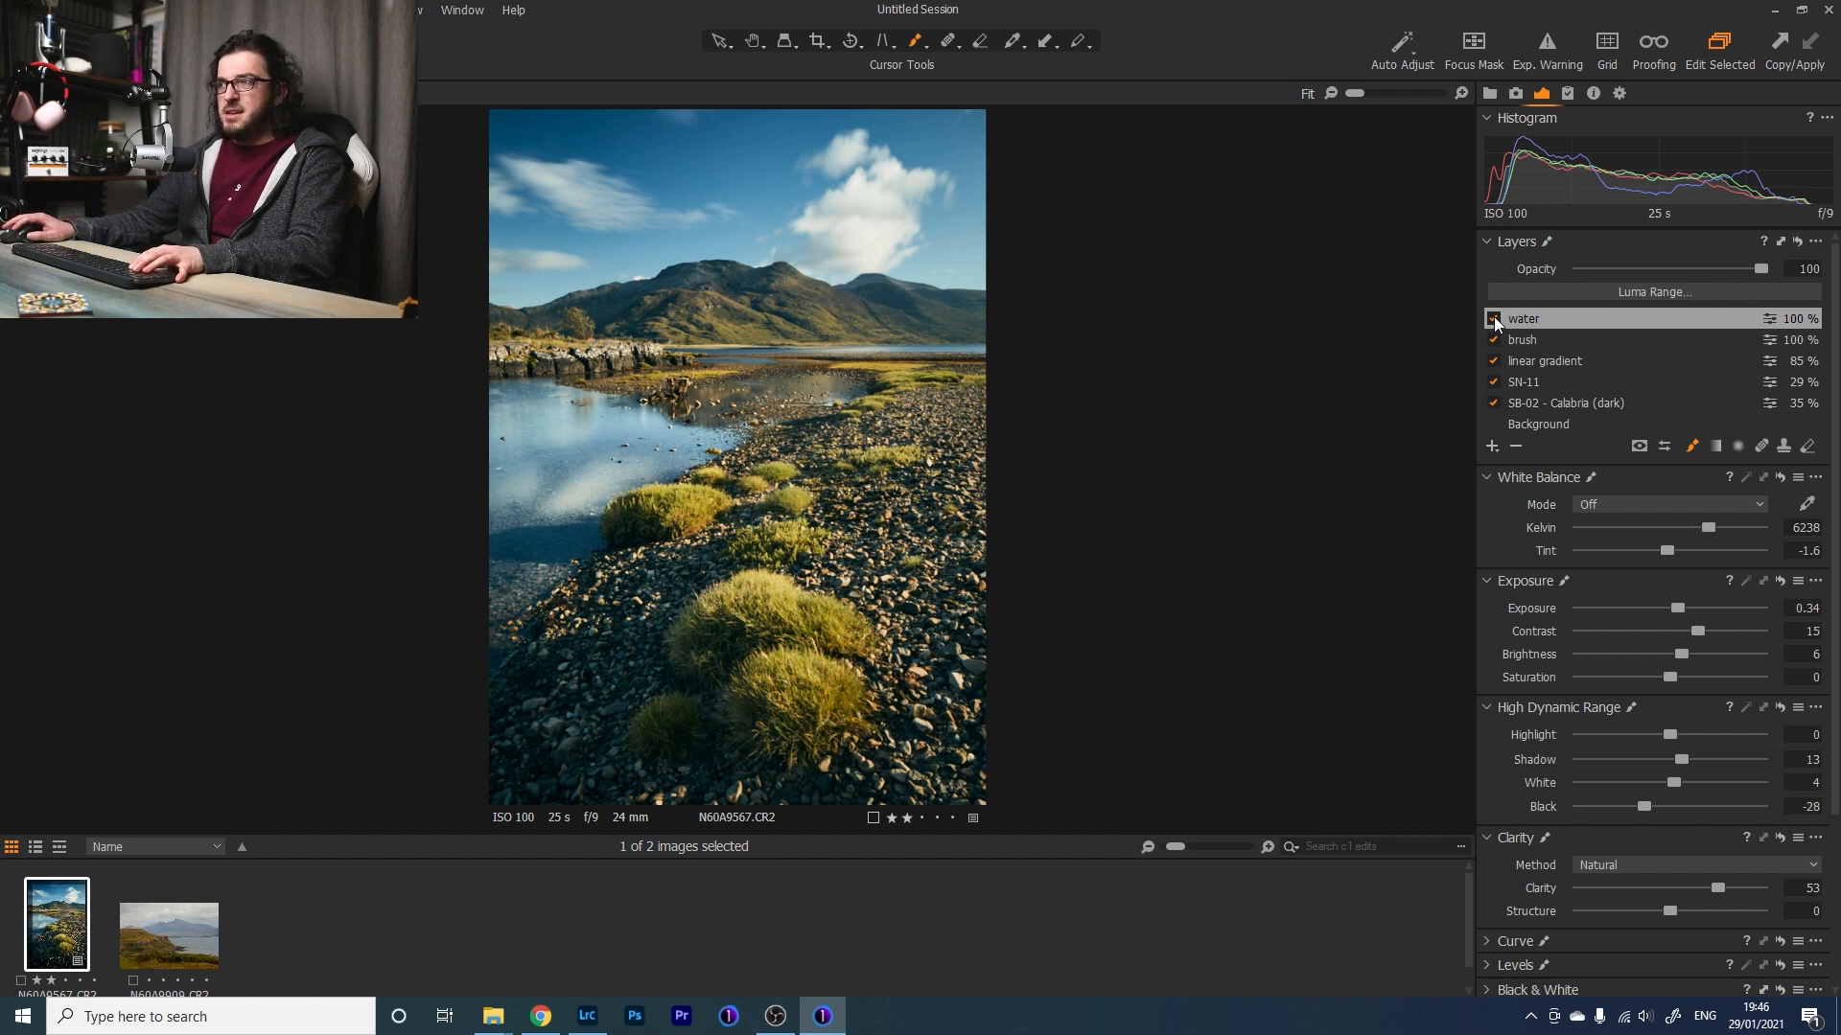
click(1494, 319)
click(1493, 319)
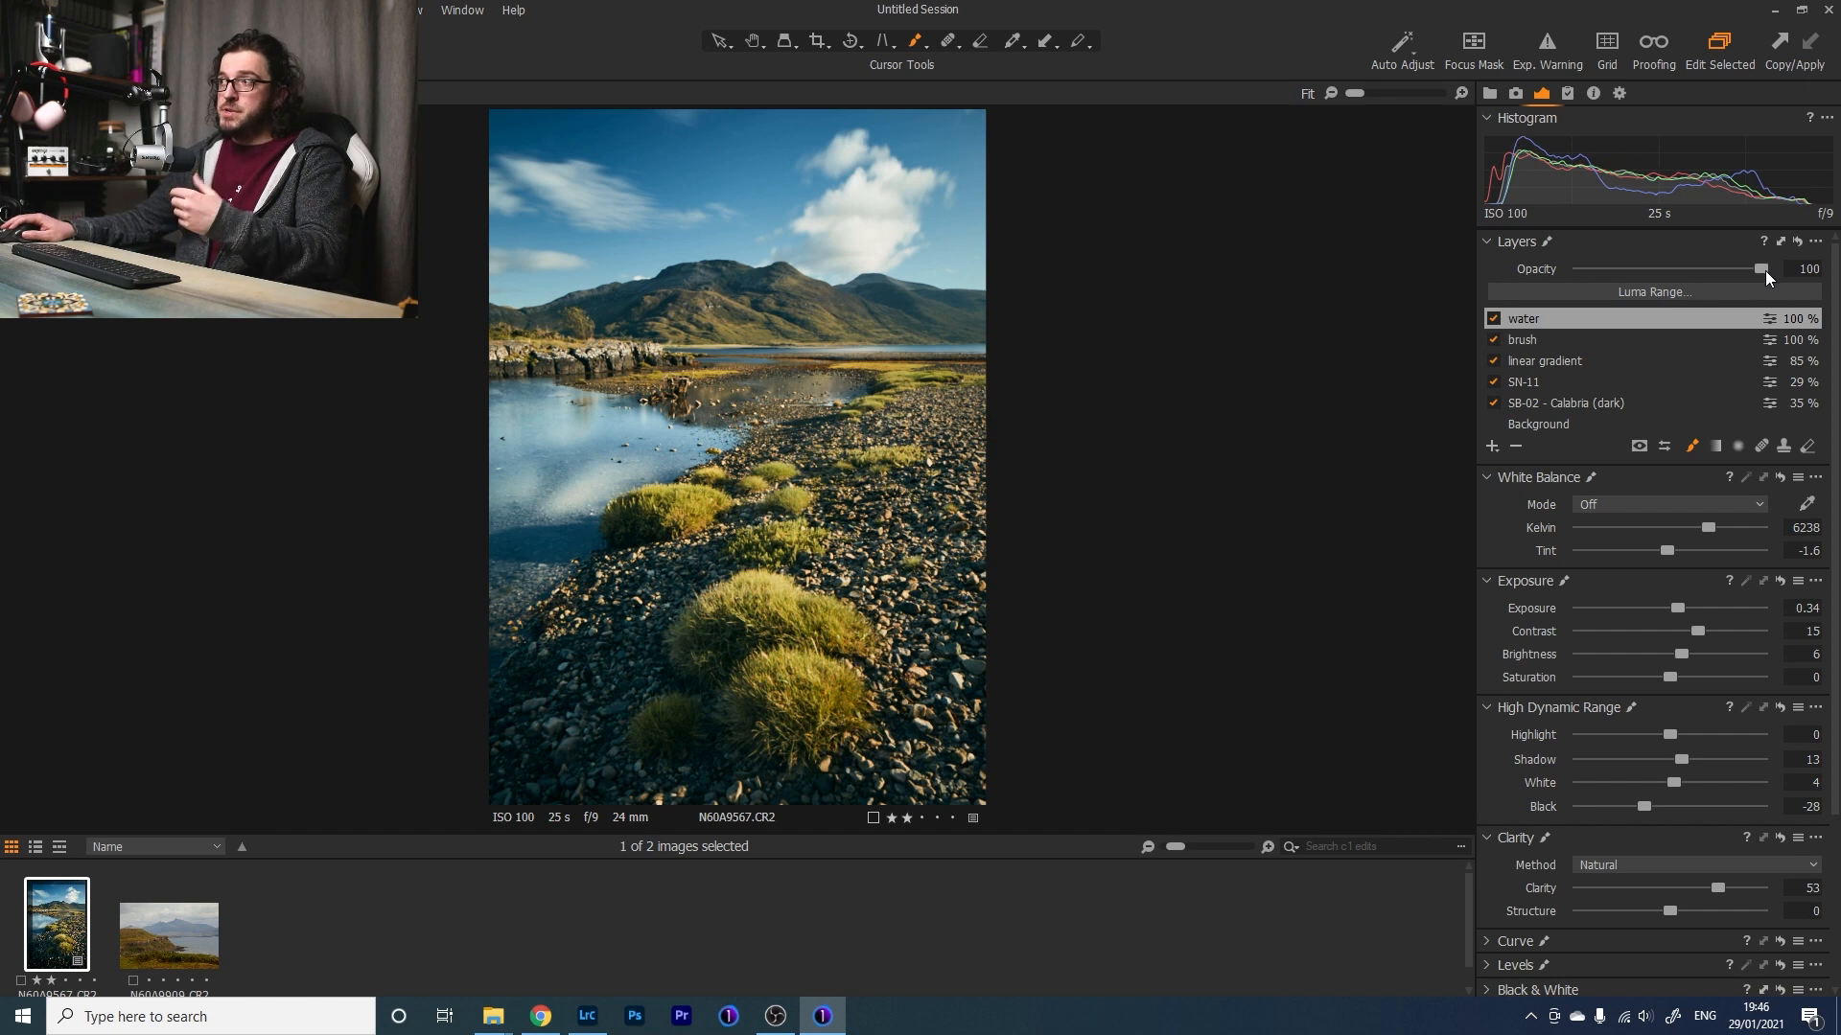
drag(1764, 272, 1711, 279)
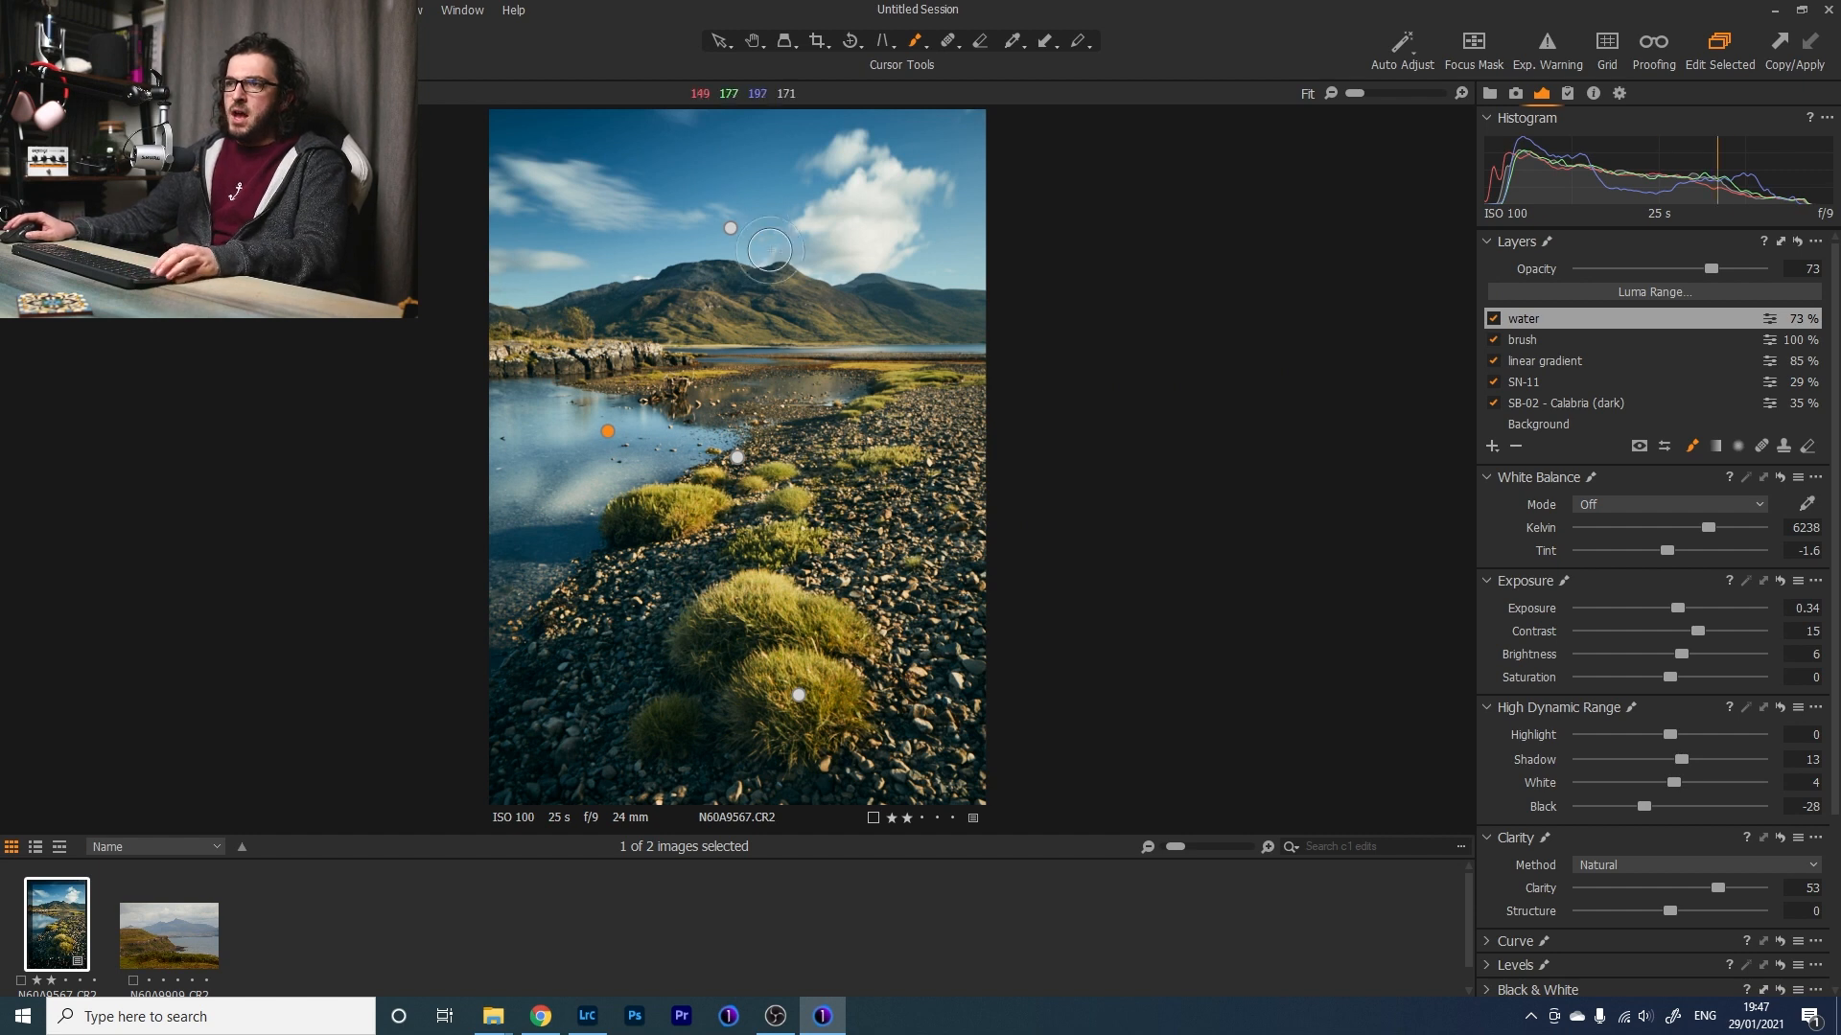
Add a new adjustment layer above the water layer and name it mountains.
key(z)
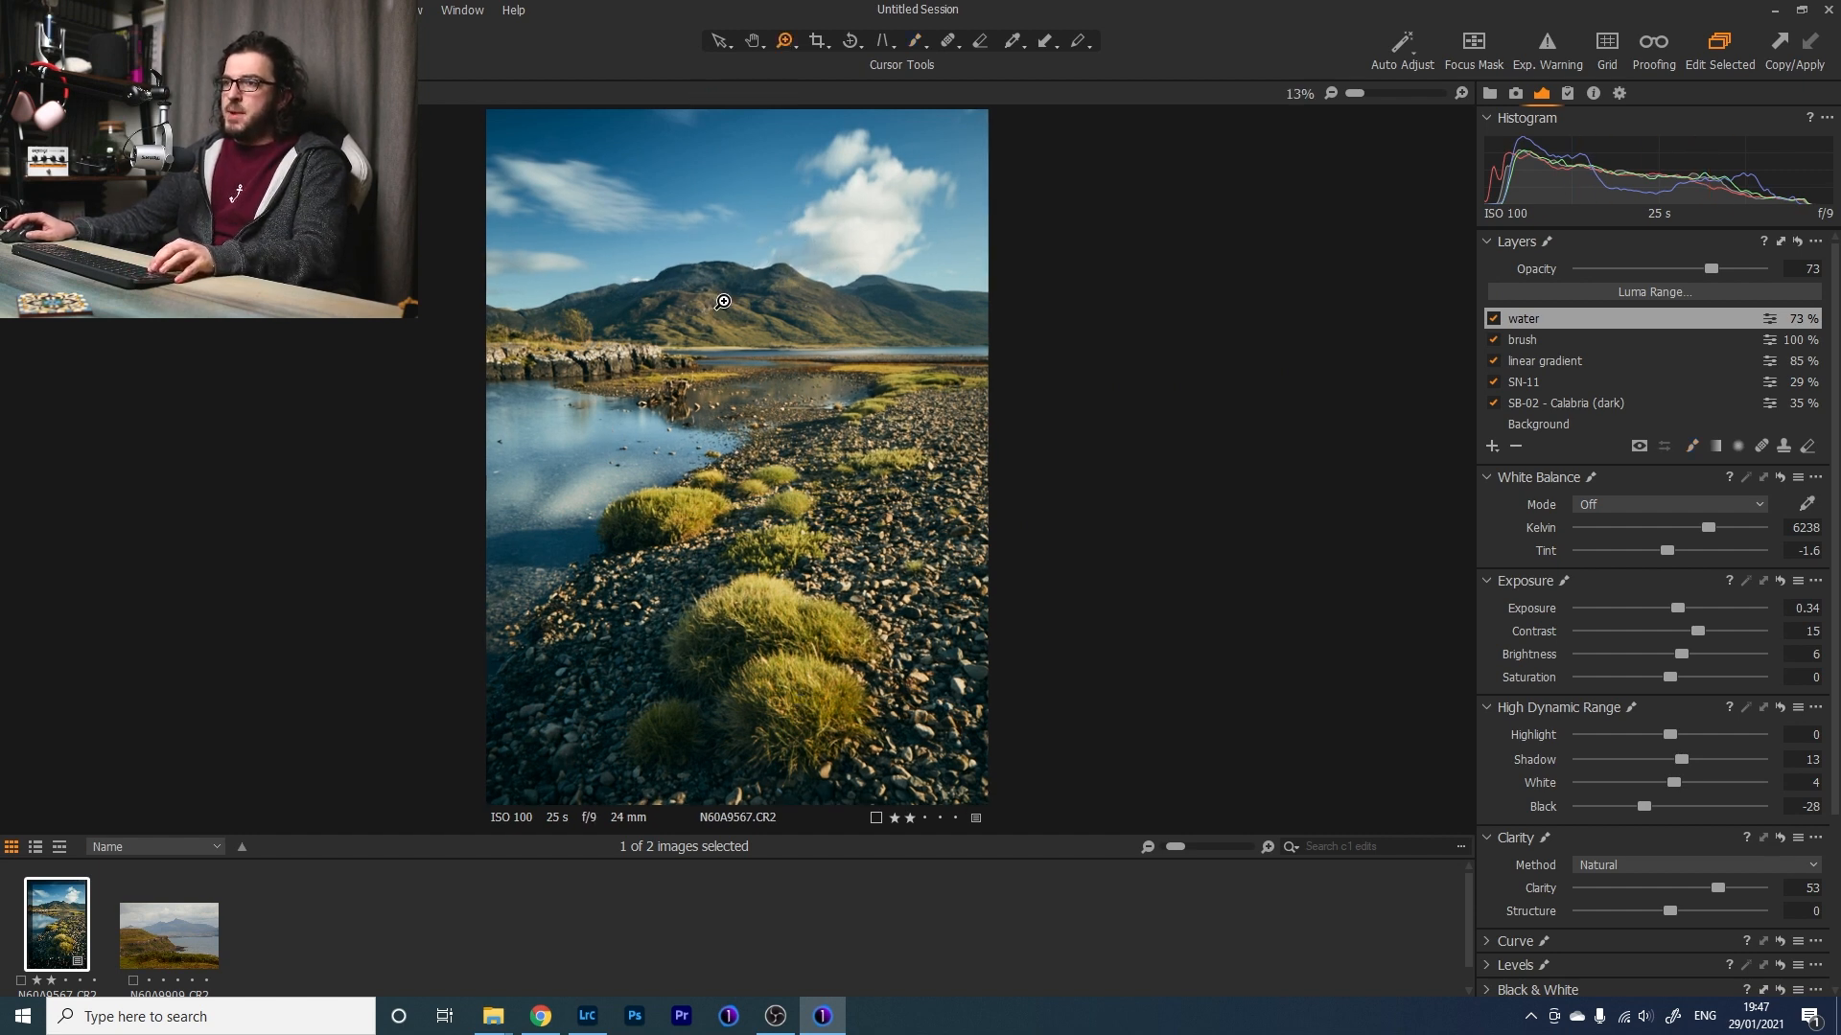
click(721, 303)
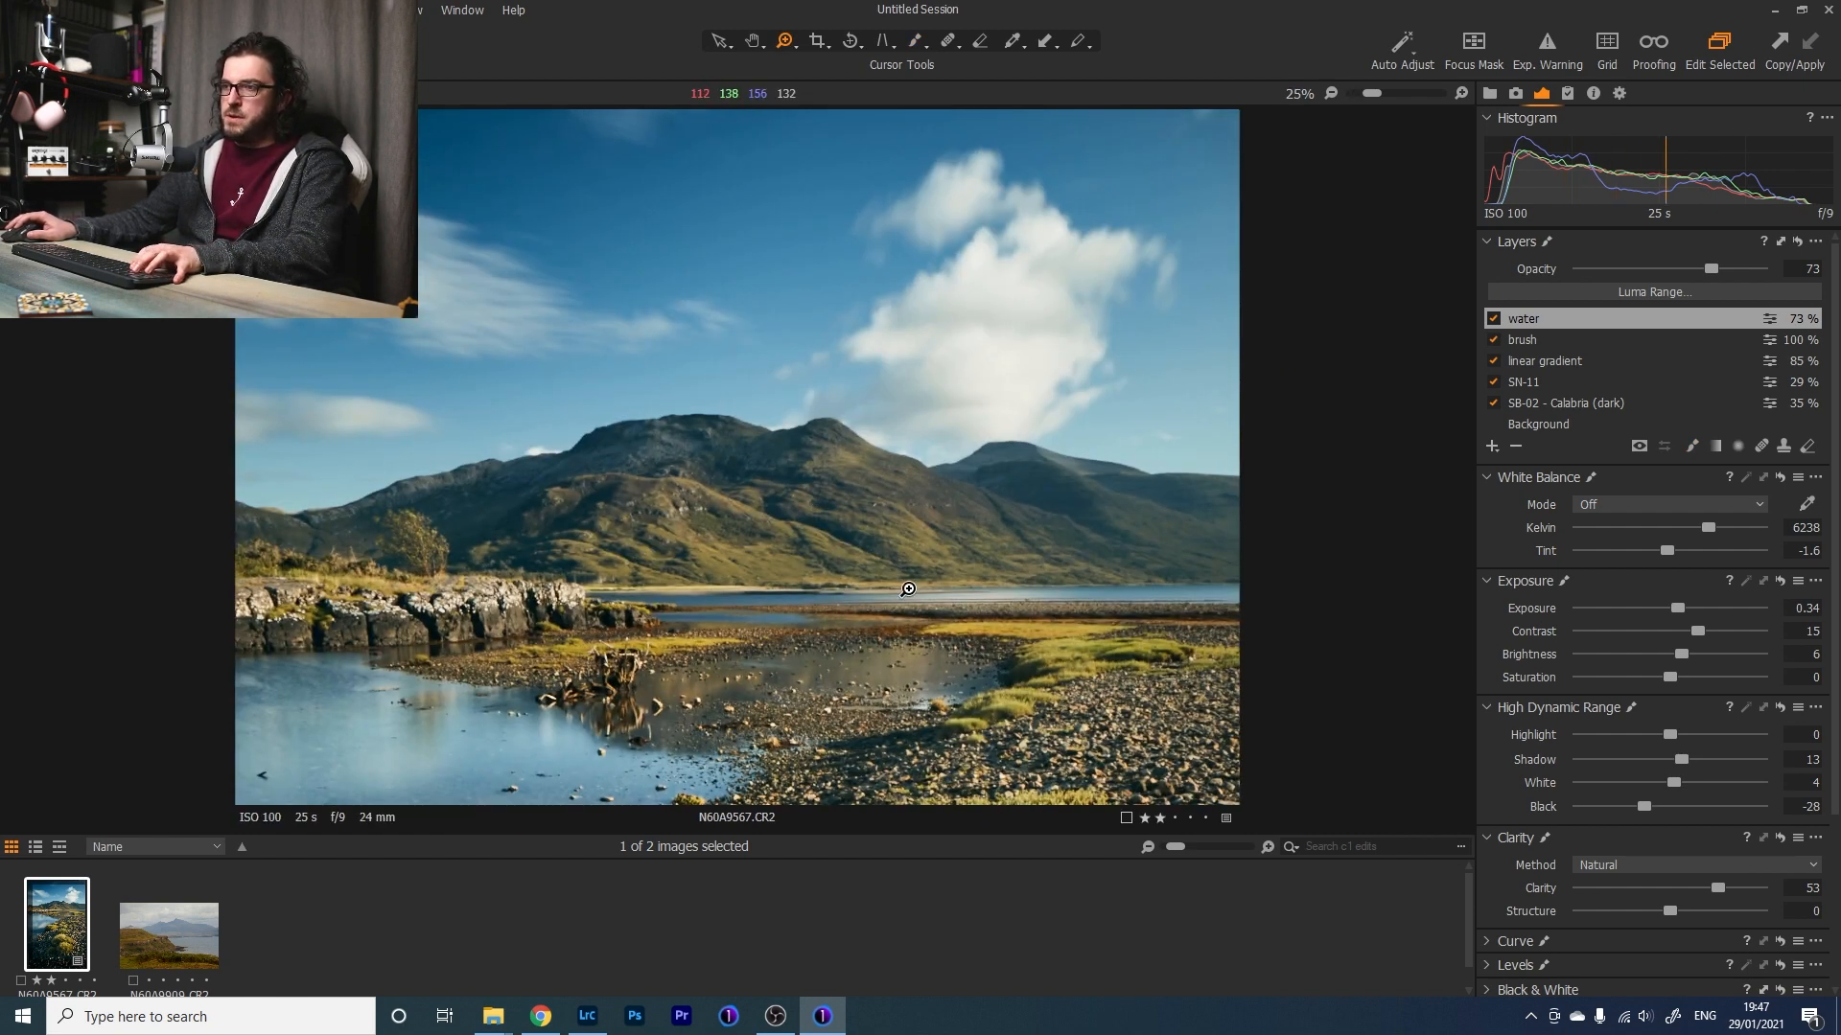
click(1493, 447)
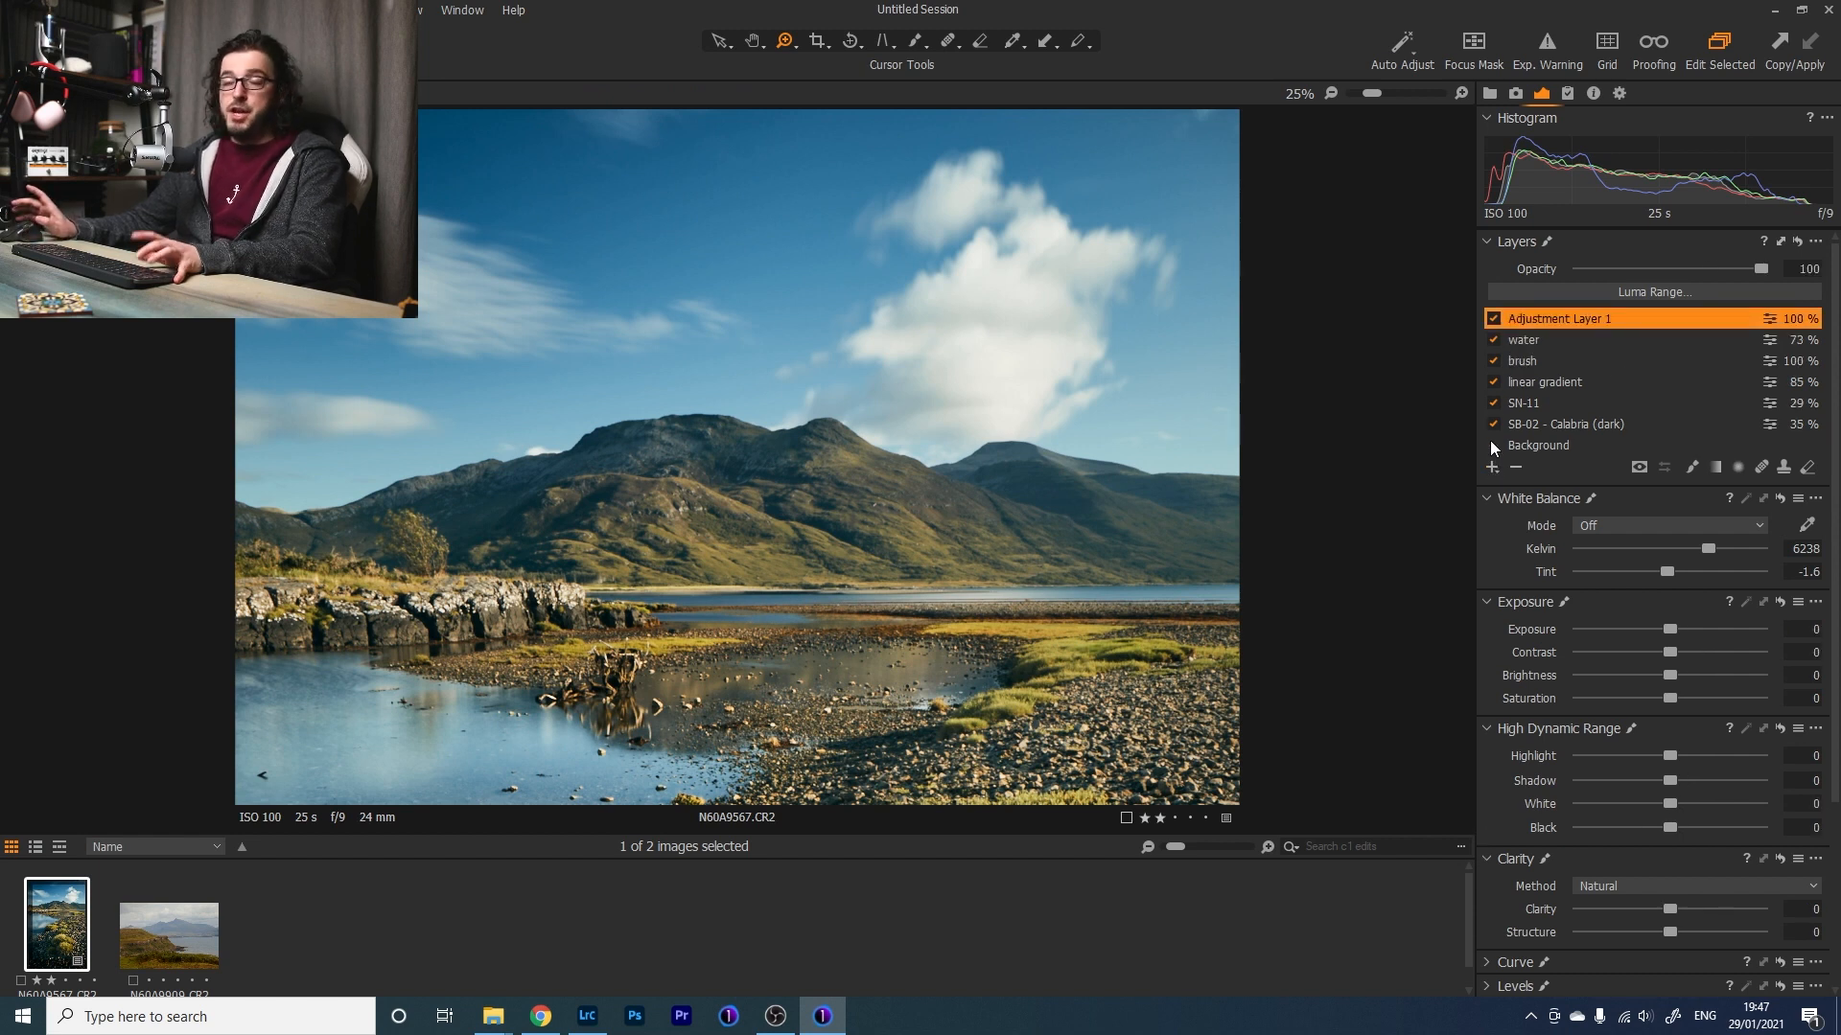
click(1581, 340)
double_click(1559, 320)
text(mountains)
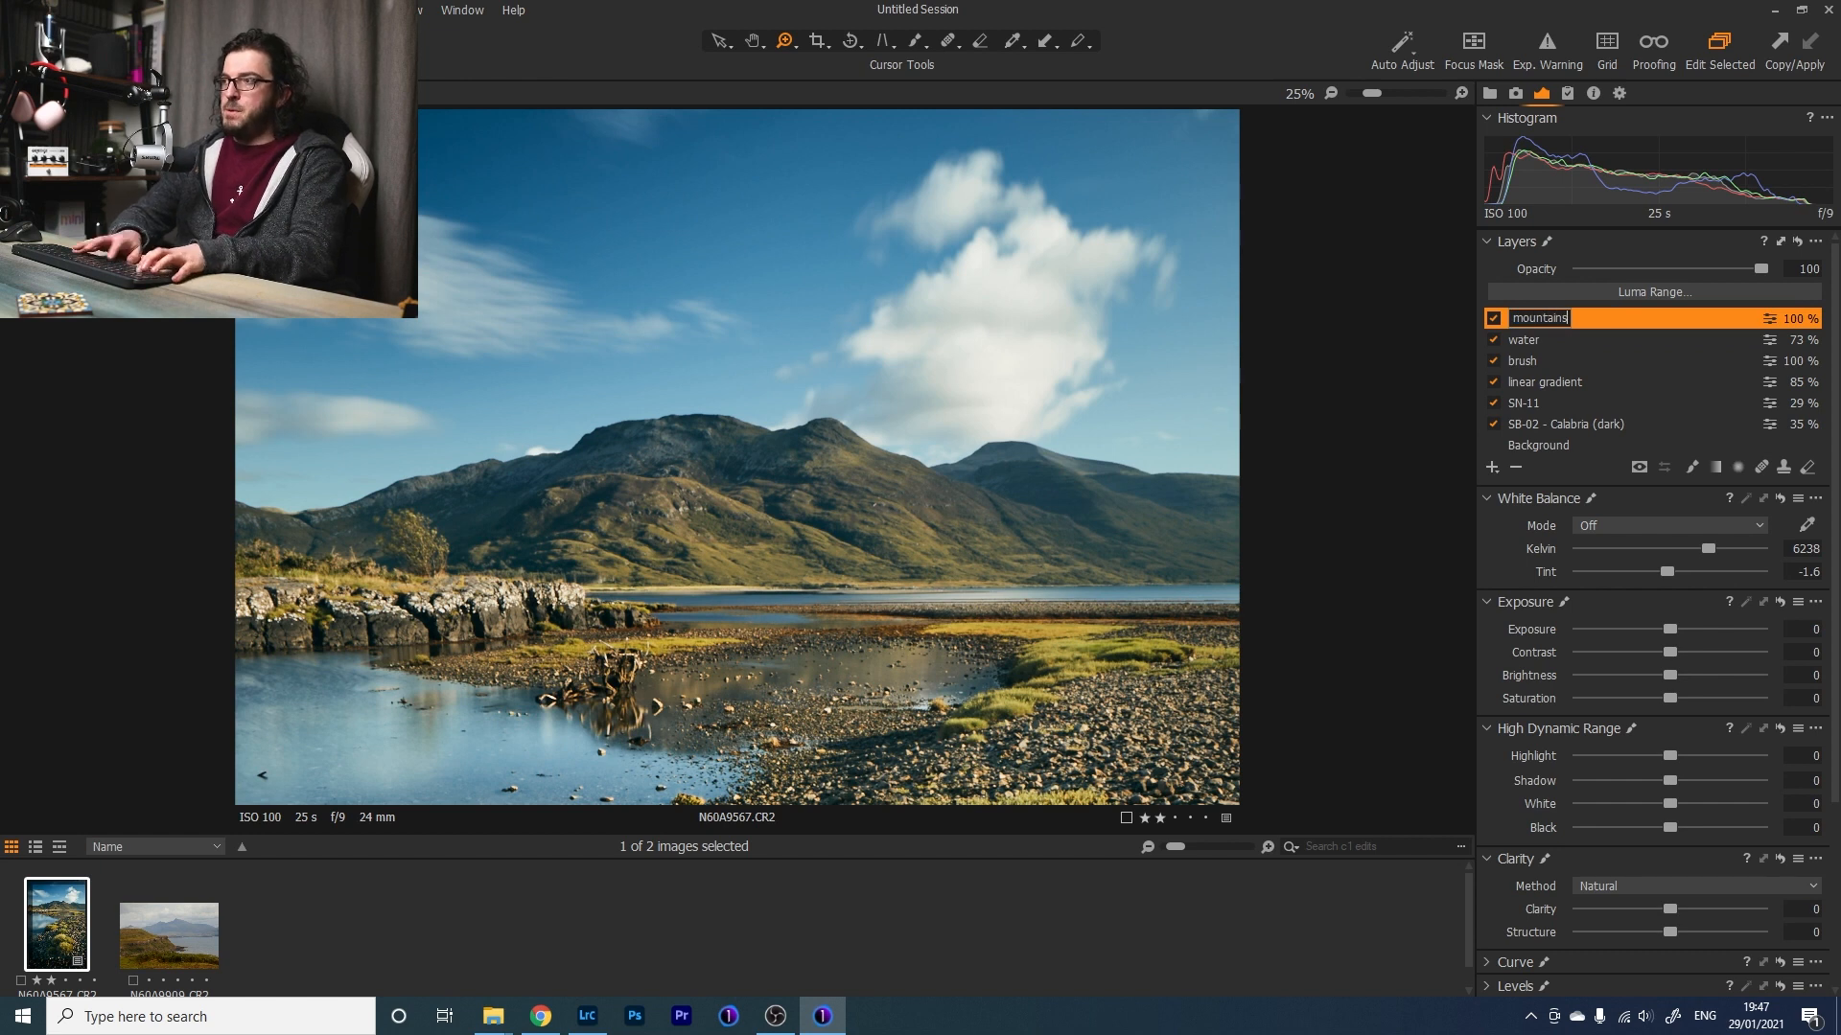
key(Return)
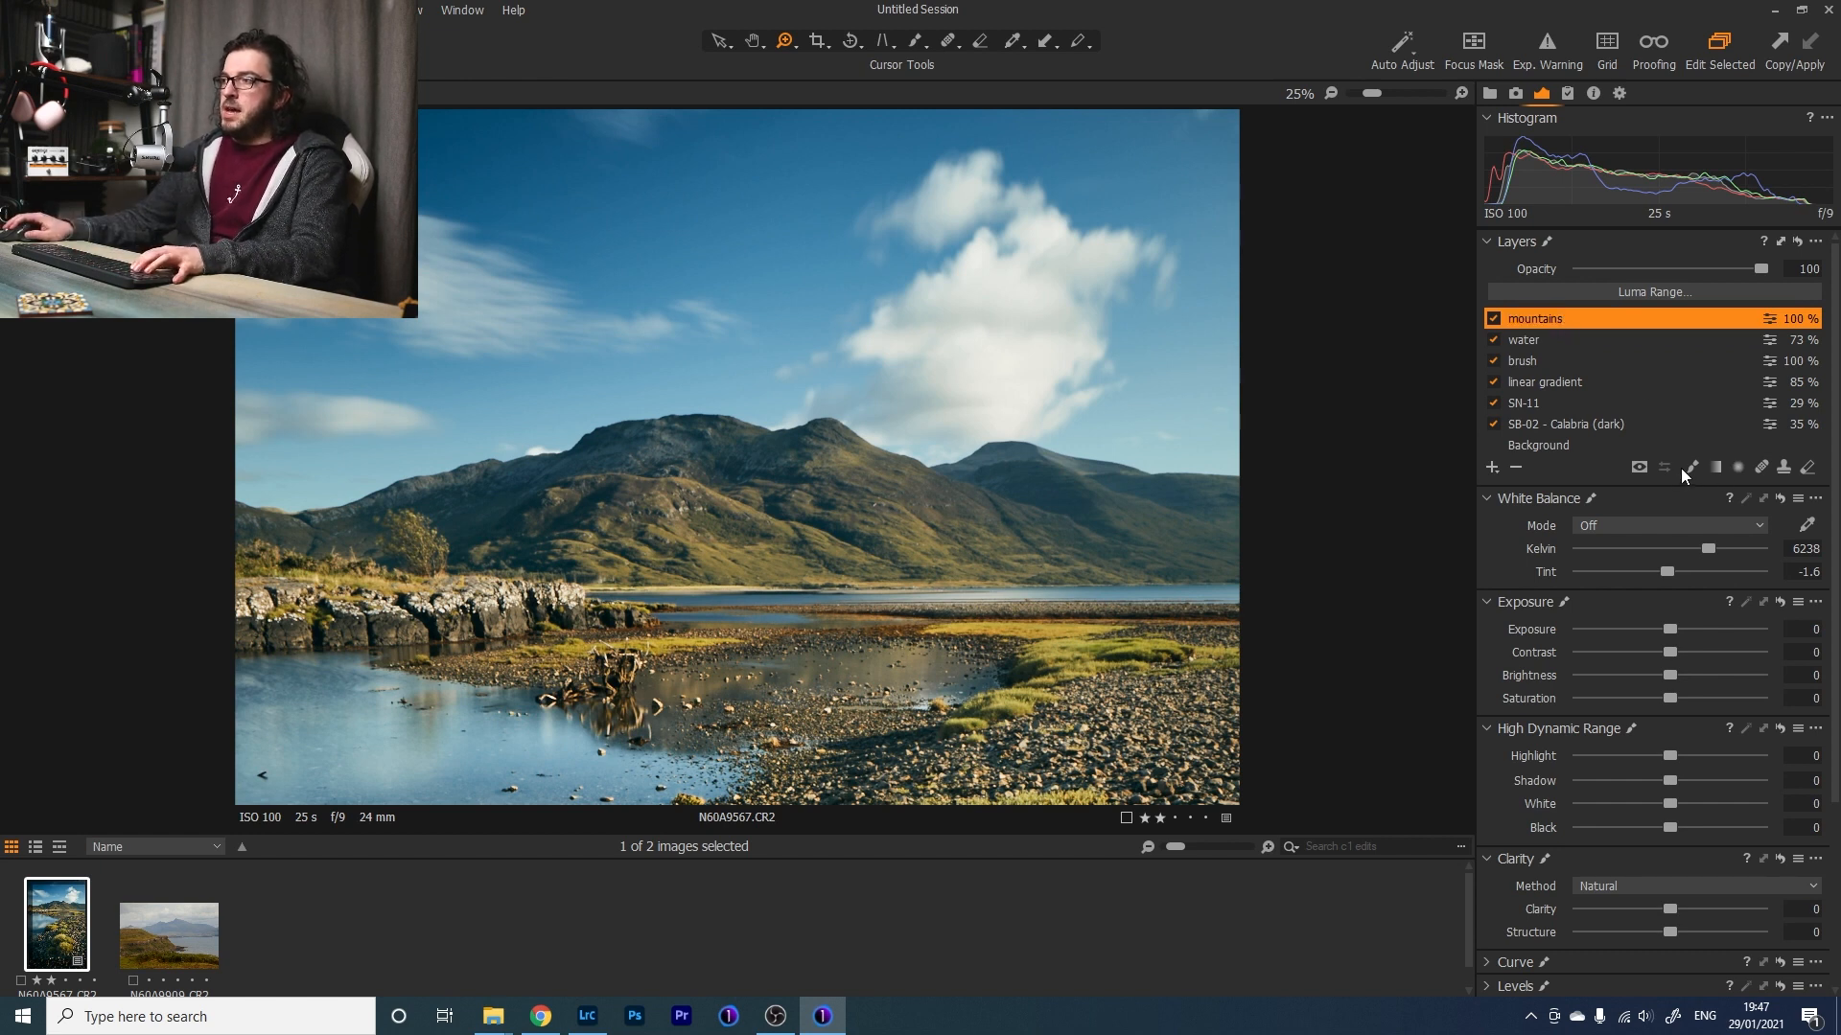
Set up the mask brush for the mountains layer with Size 72 and Flow 6.
scroll(618, 465, down, 1)
scroll(647, 468, up, 1)
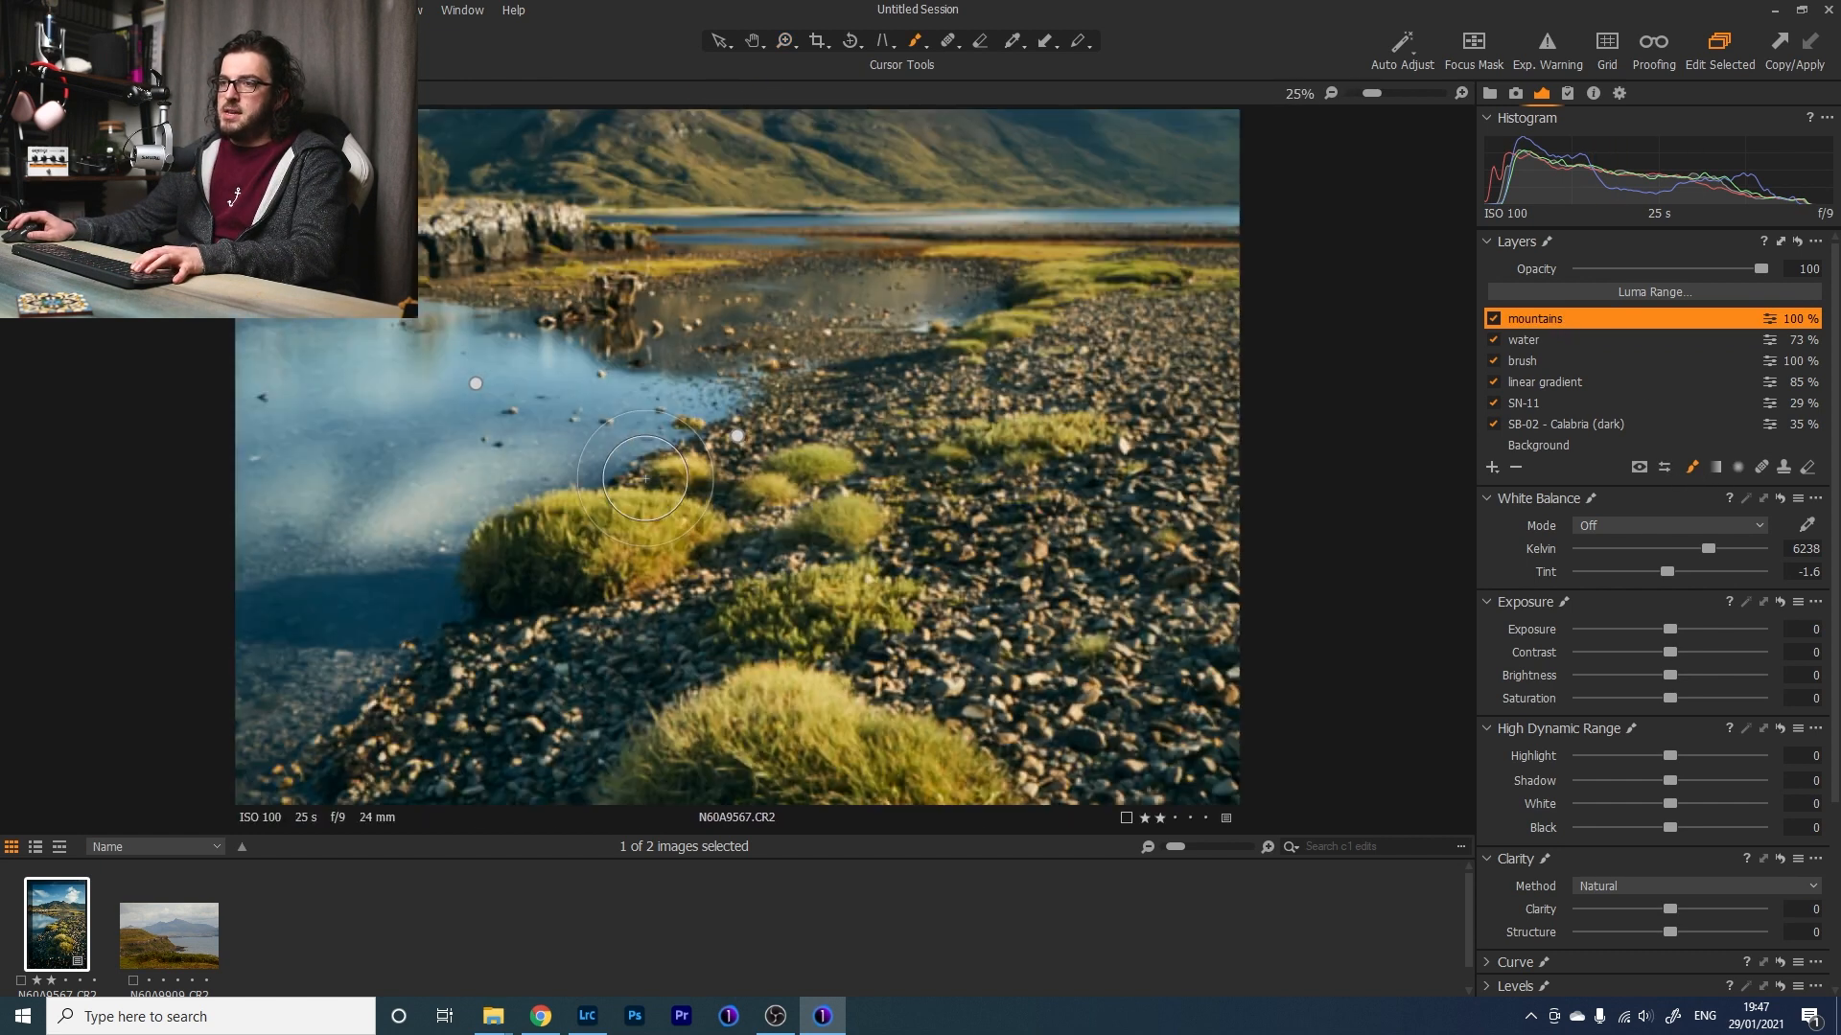
drag(721, 205, 783, 526)
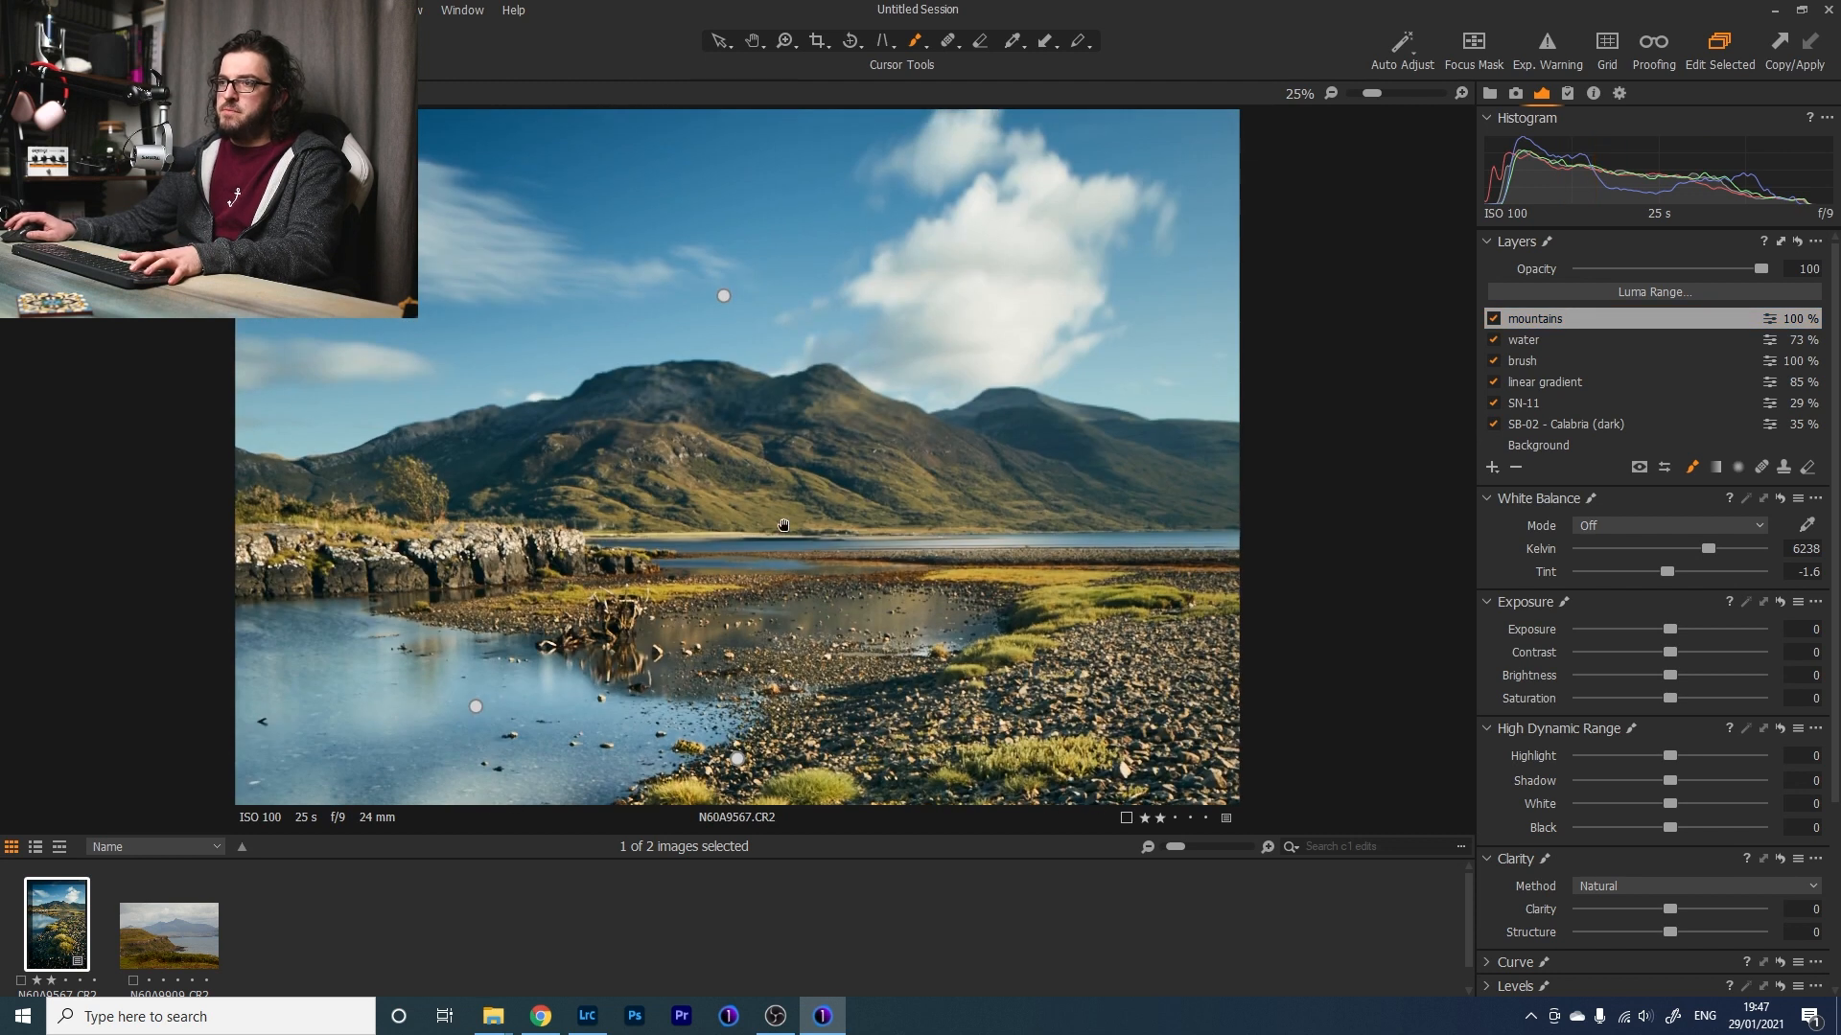
scroll(808, 461, up, 1)
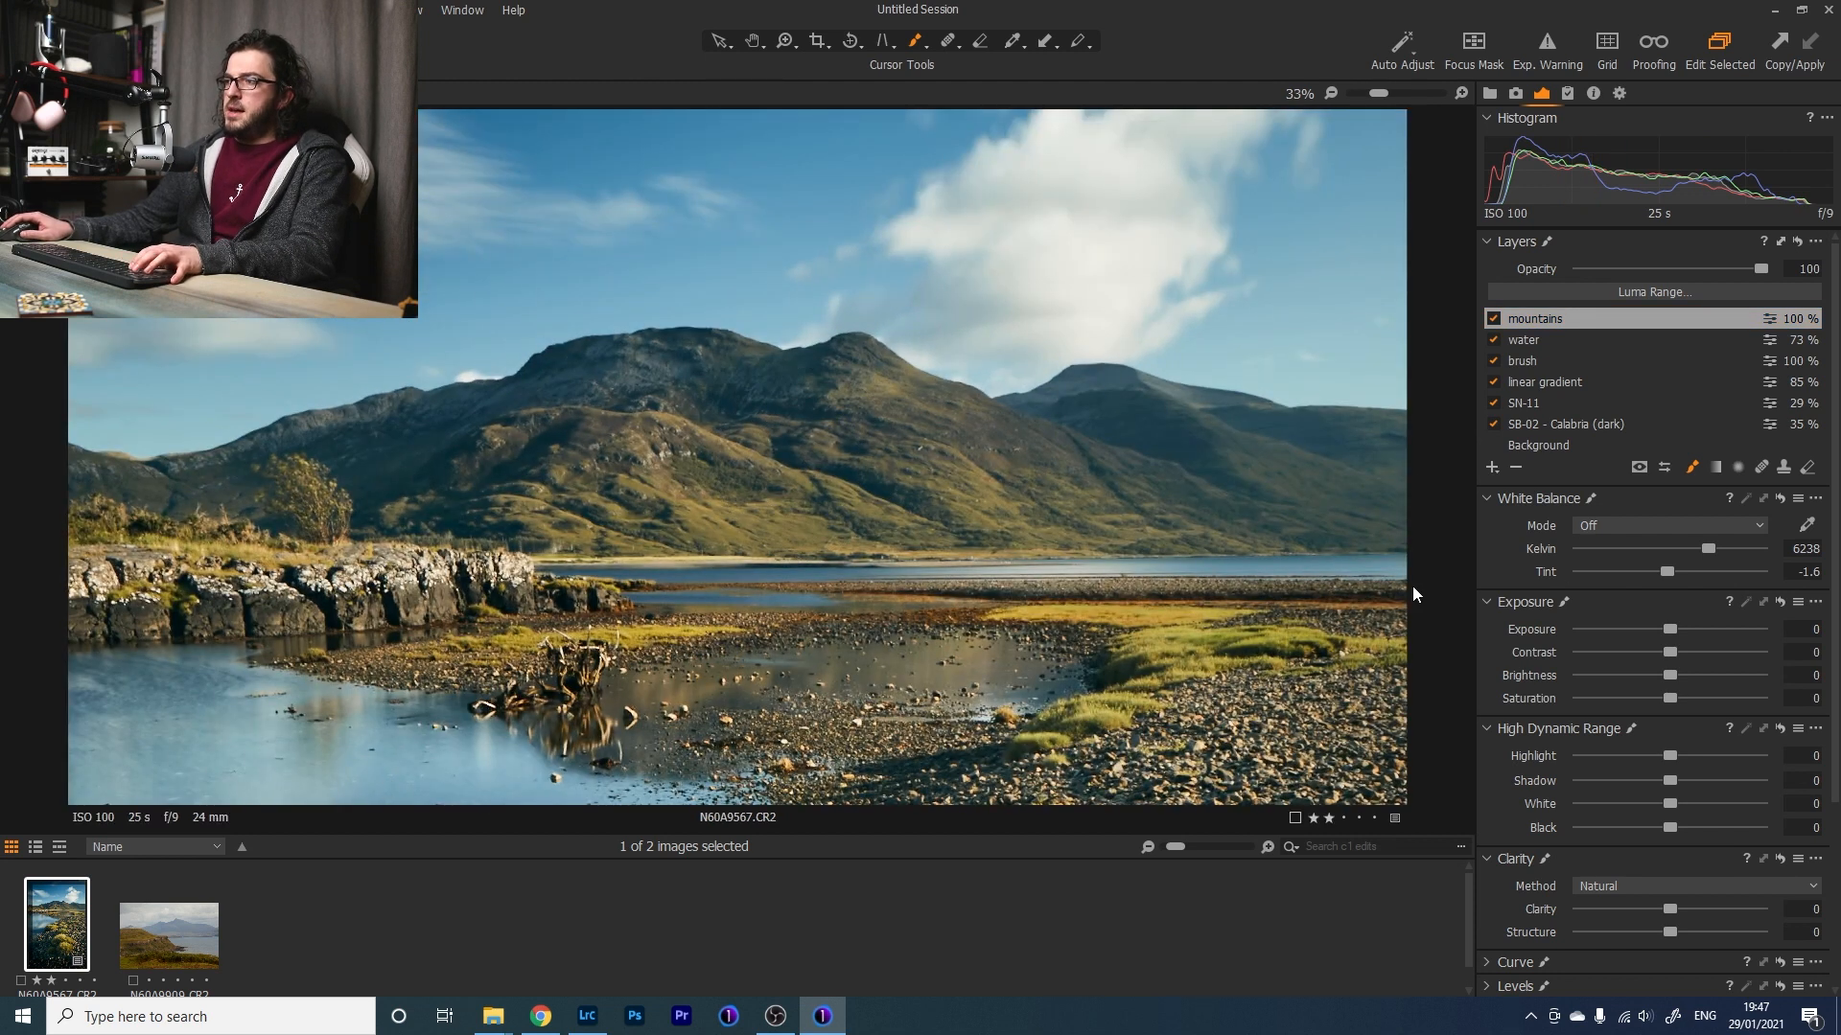
right_click(681, 402)
drag(655, 417, 636, 419)
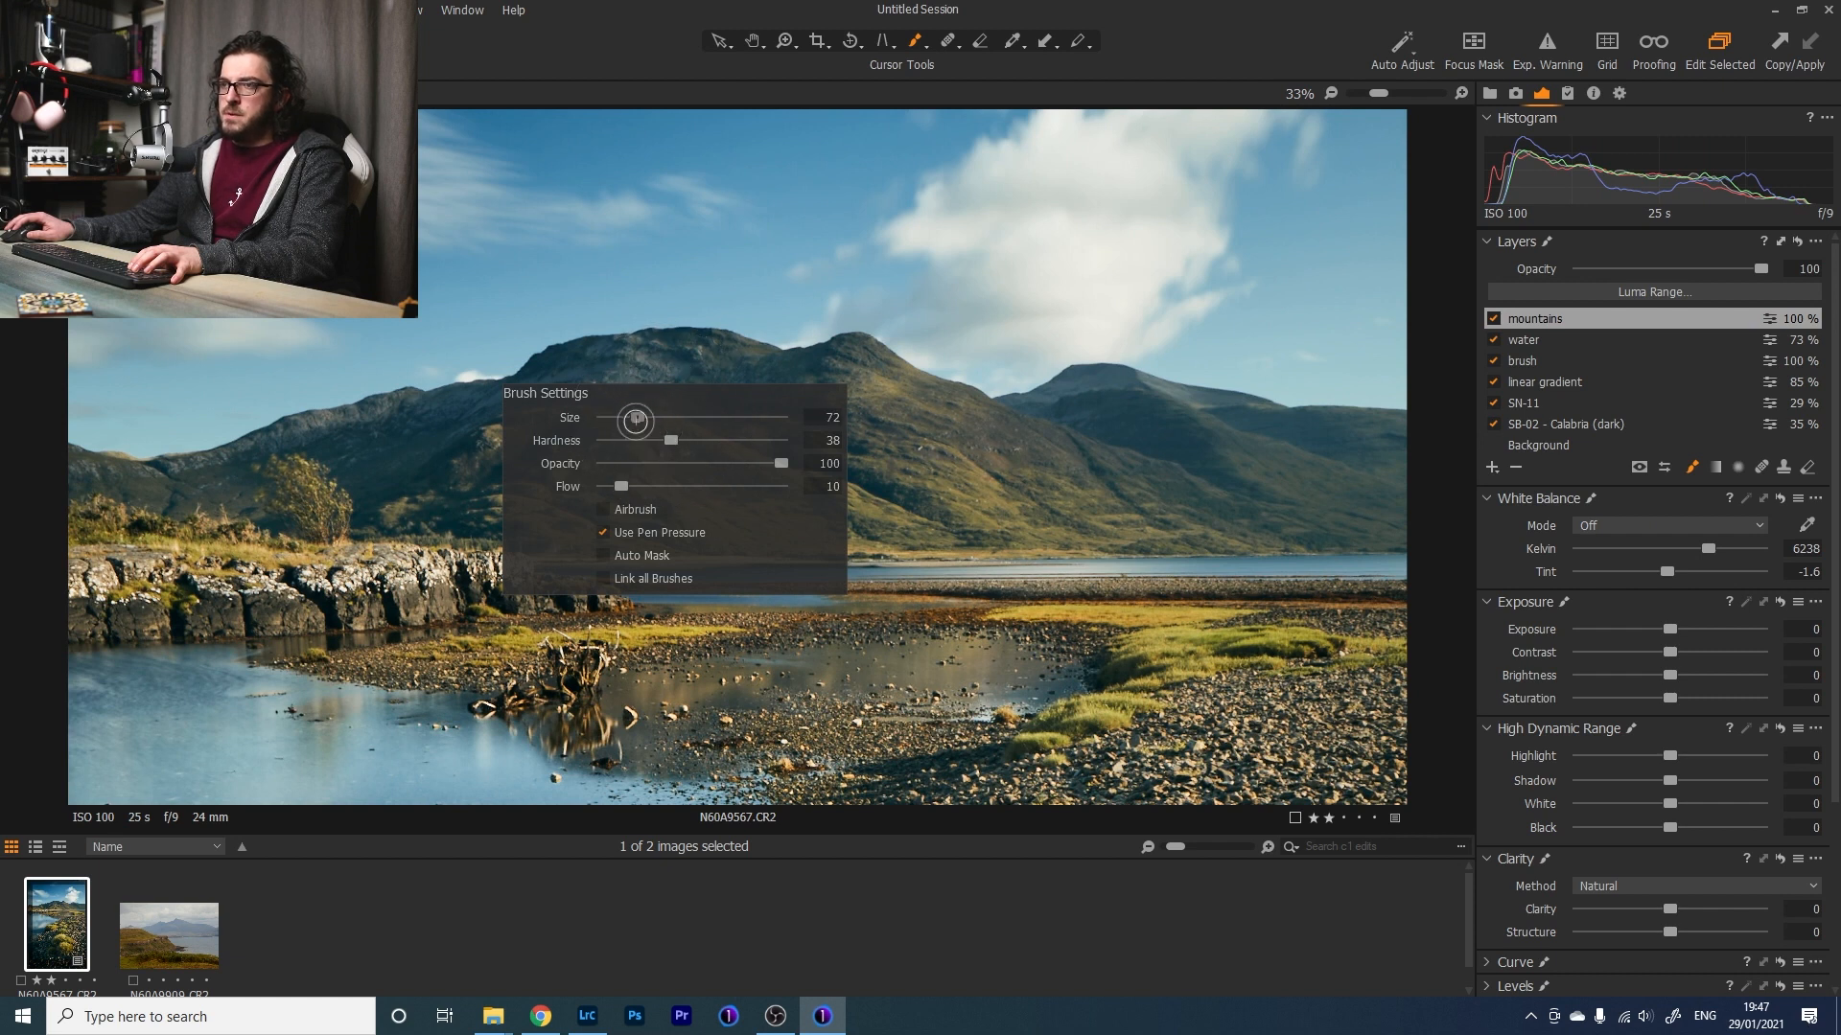
drag(622, 488, 614, 493)
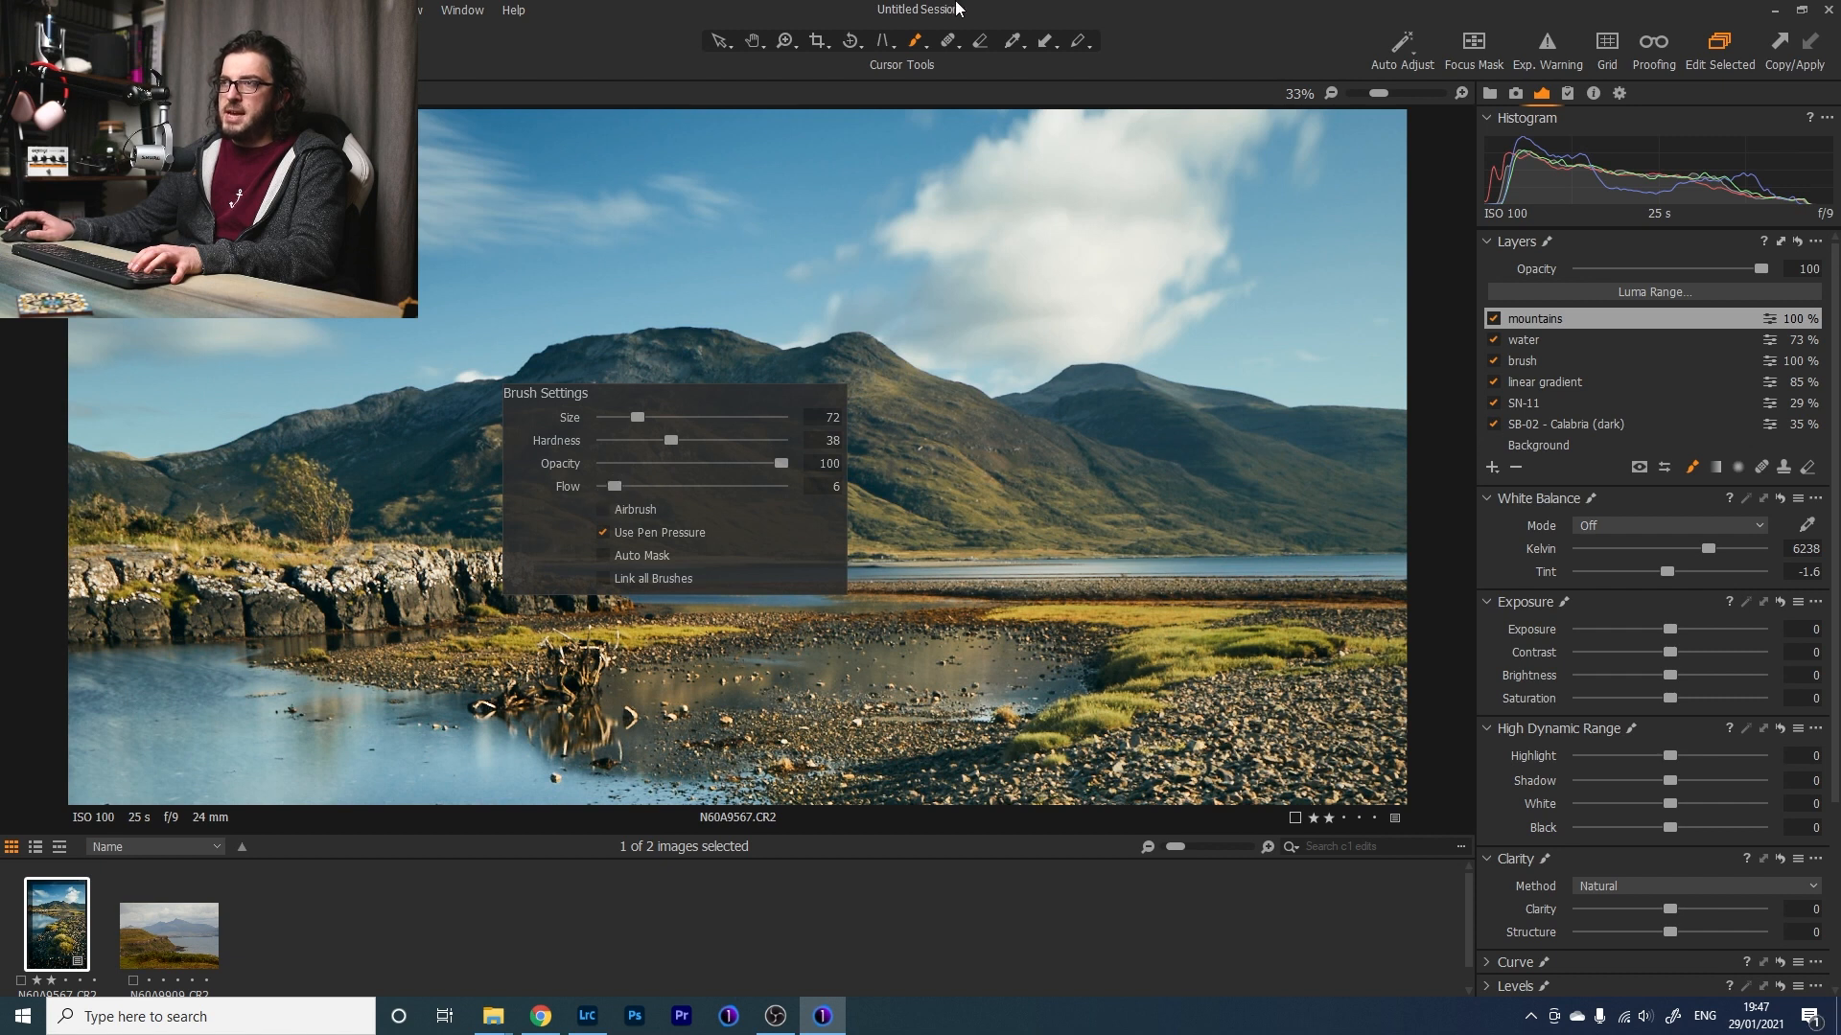
Set the mountains layer to Exposure 0.21, Contrast 9, White 19 and Clarity 6, and check its mask over the slopes.
drag(1667, 629, 1670, 628)
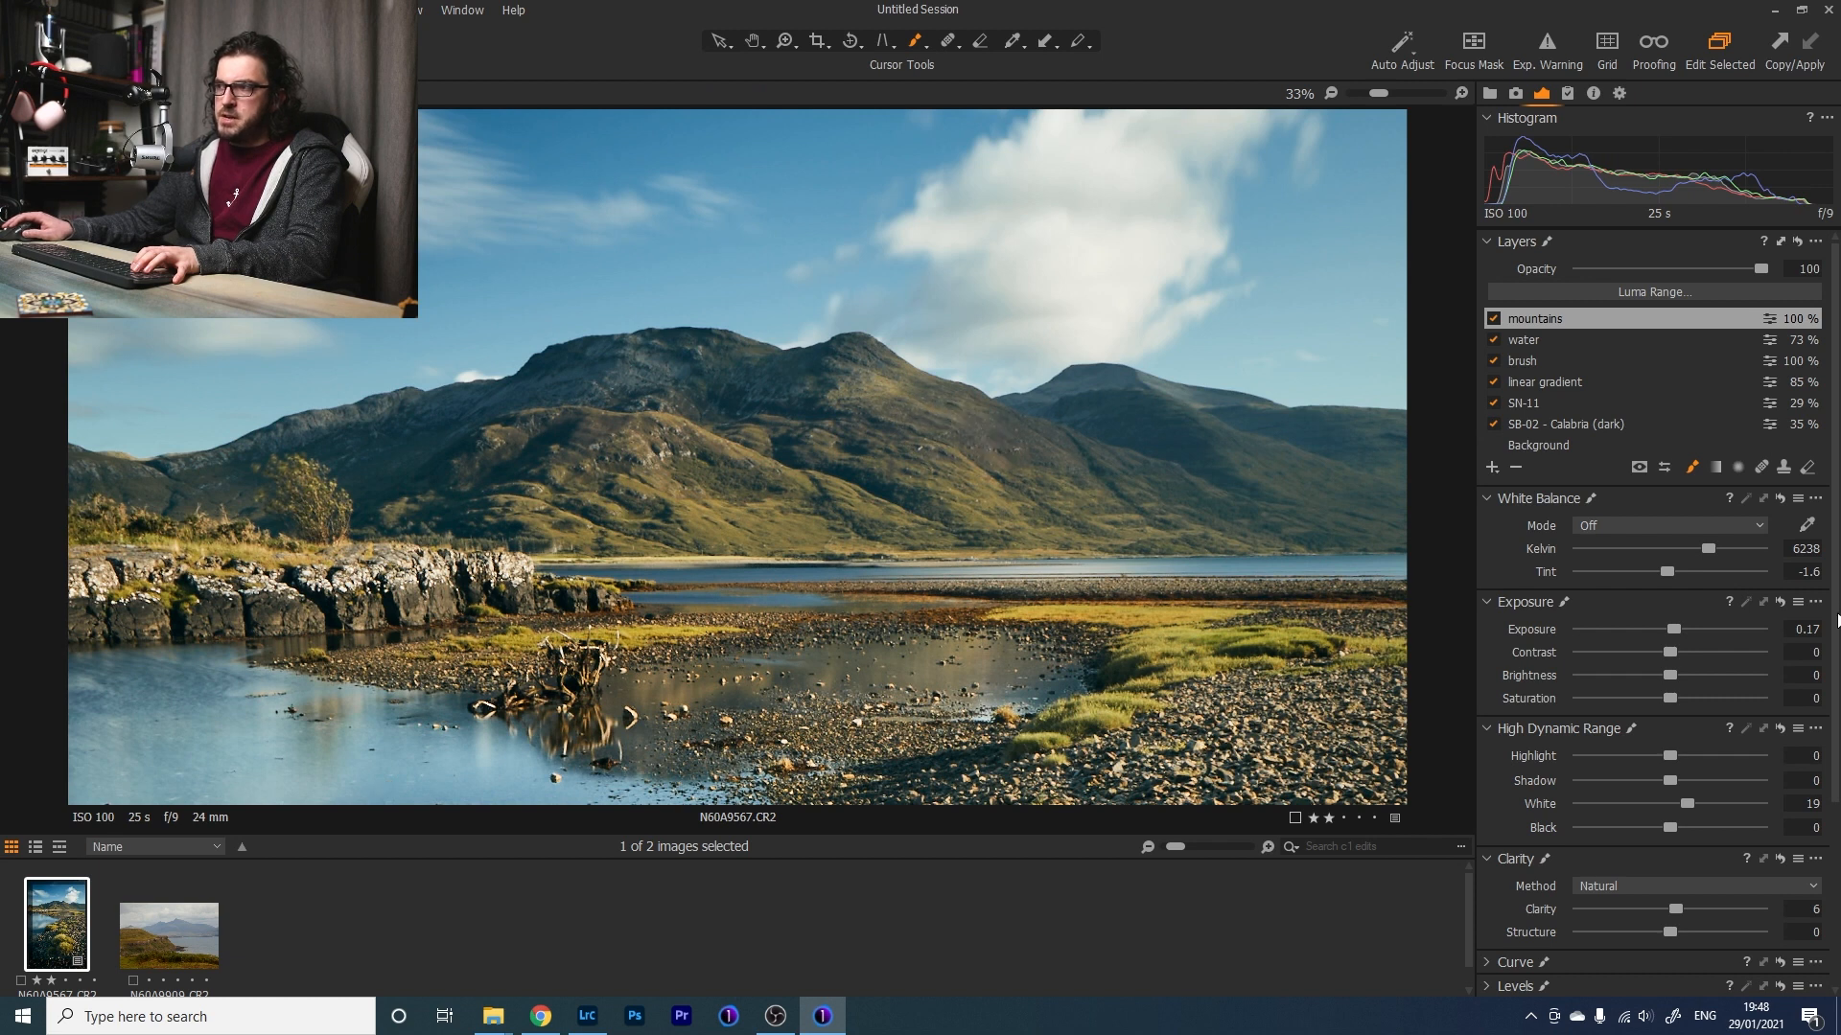
drag(1676, 629, 1678, 629)
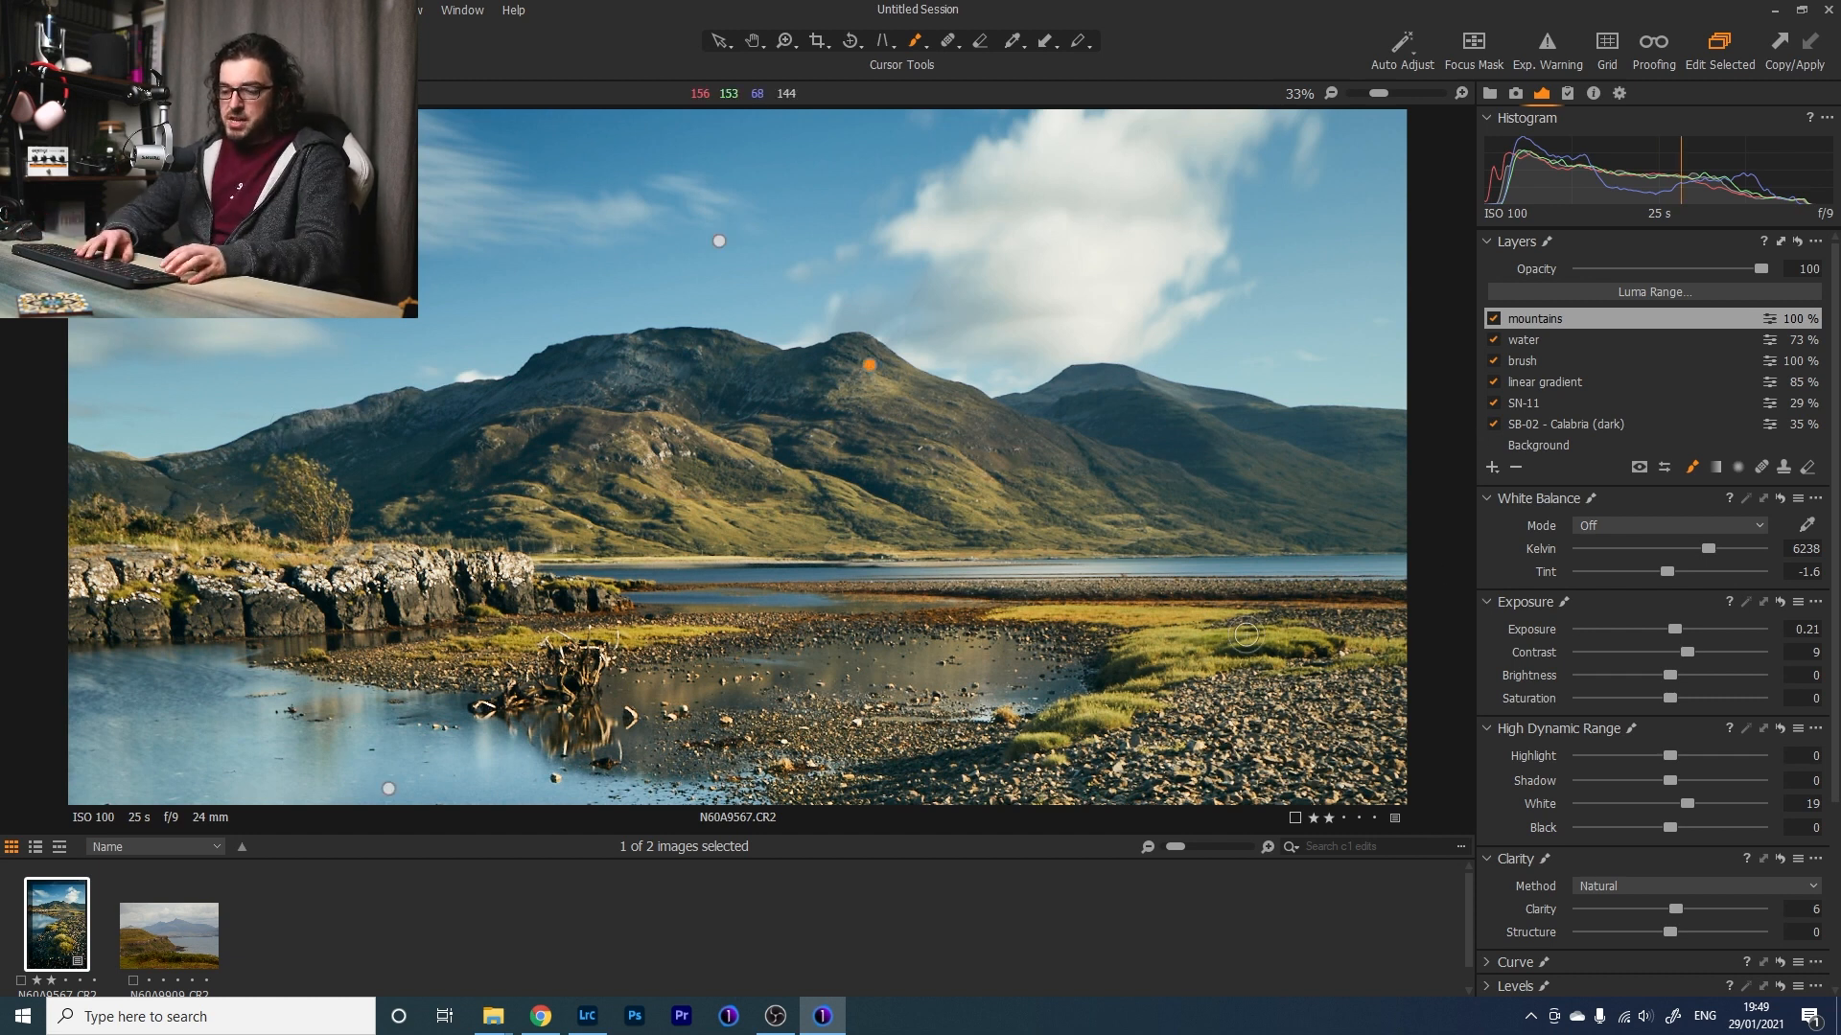
key(m)
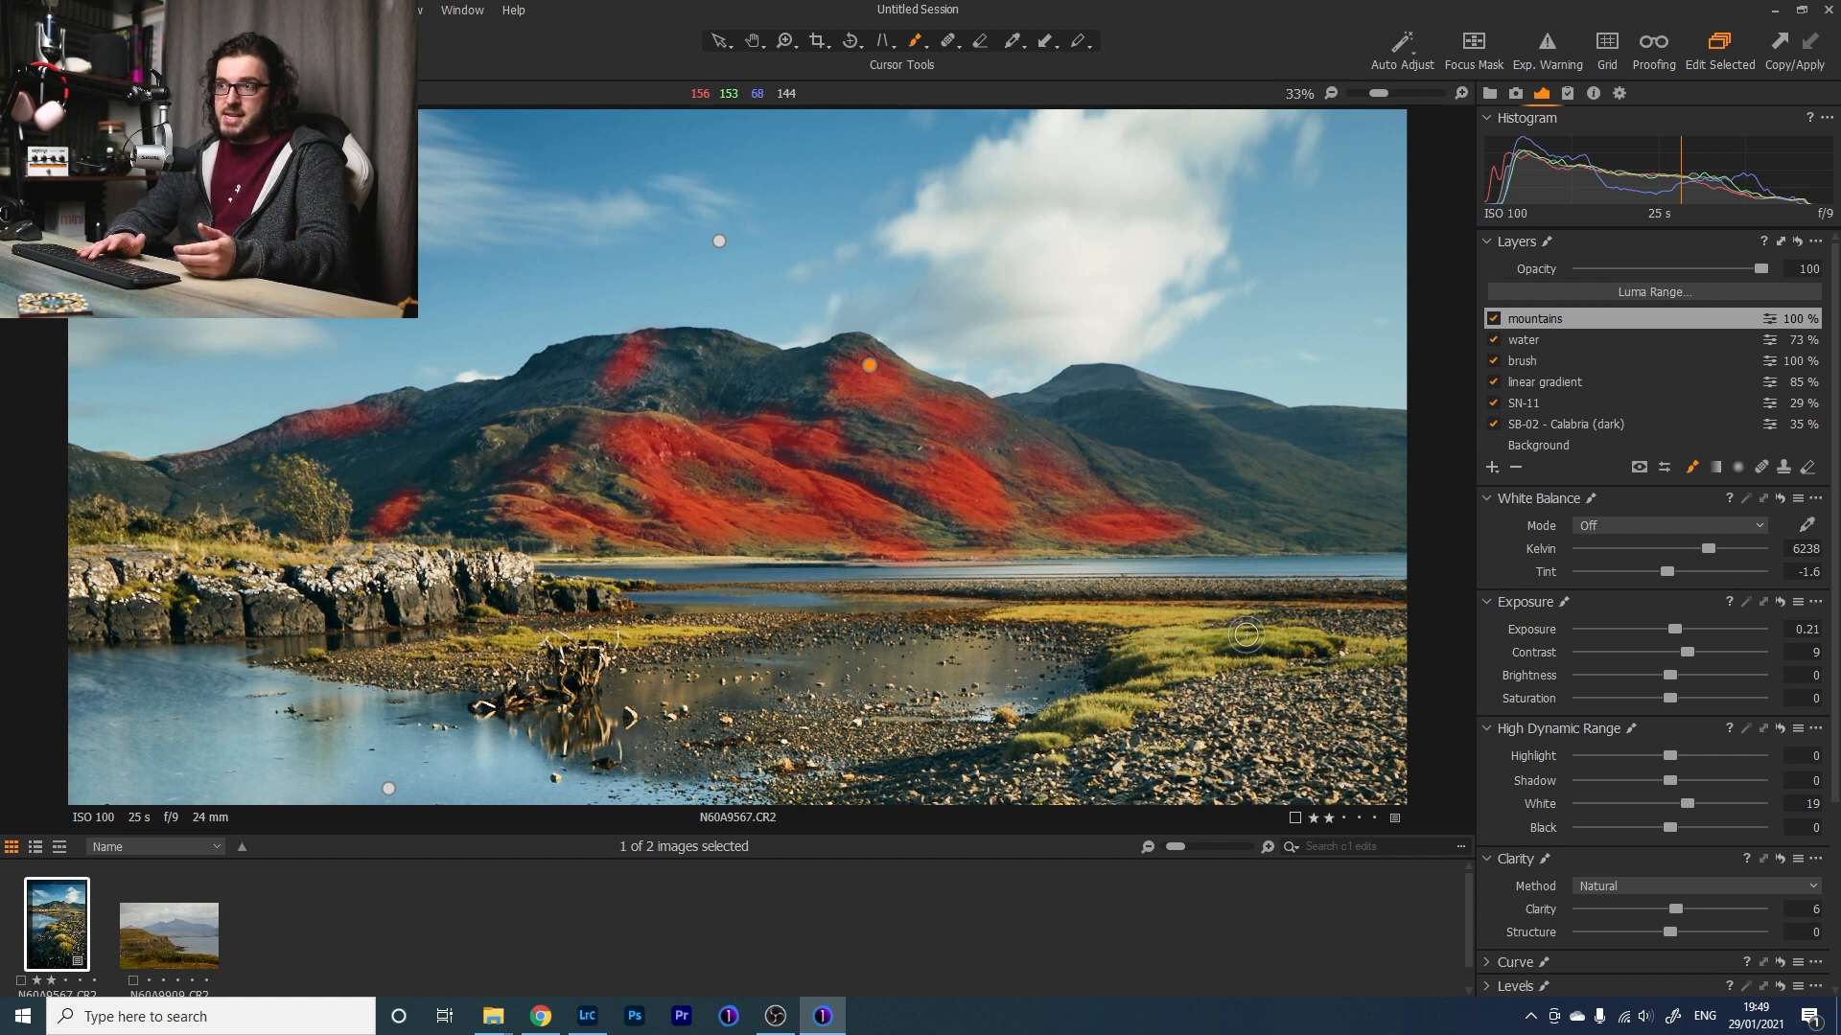
key(m)
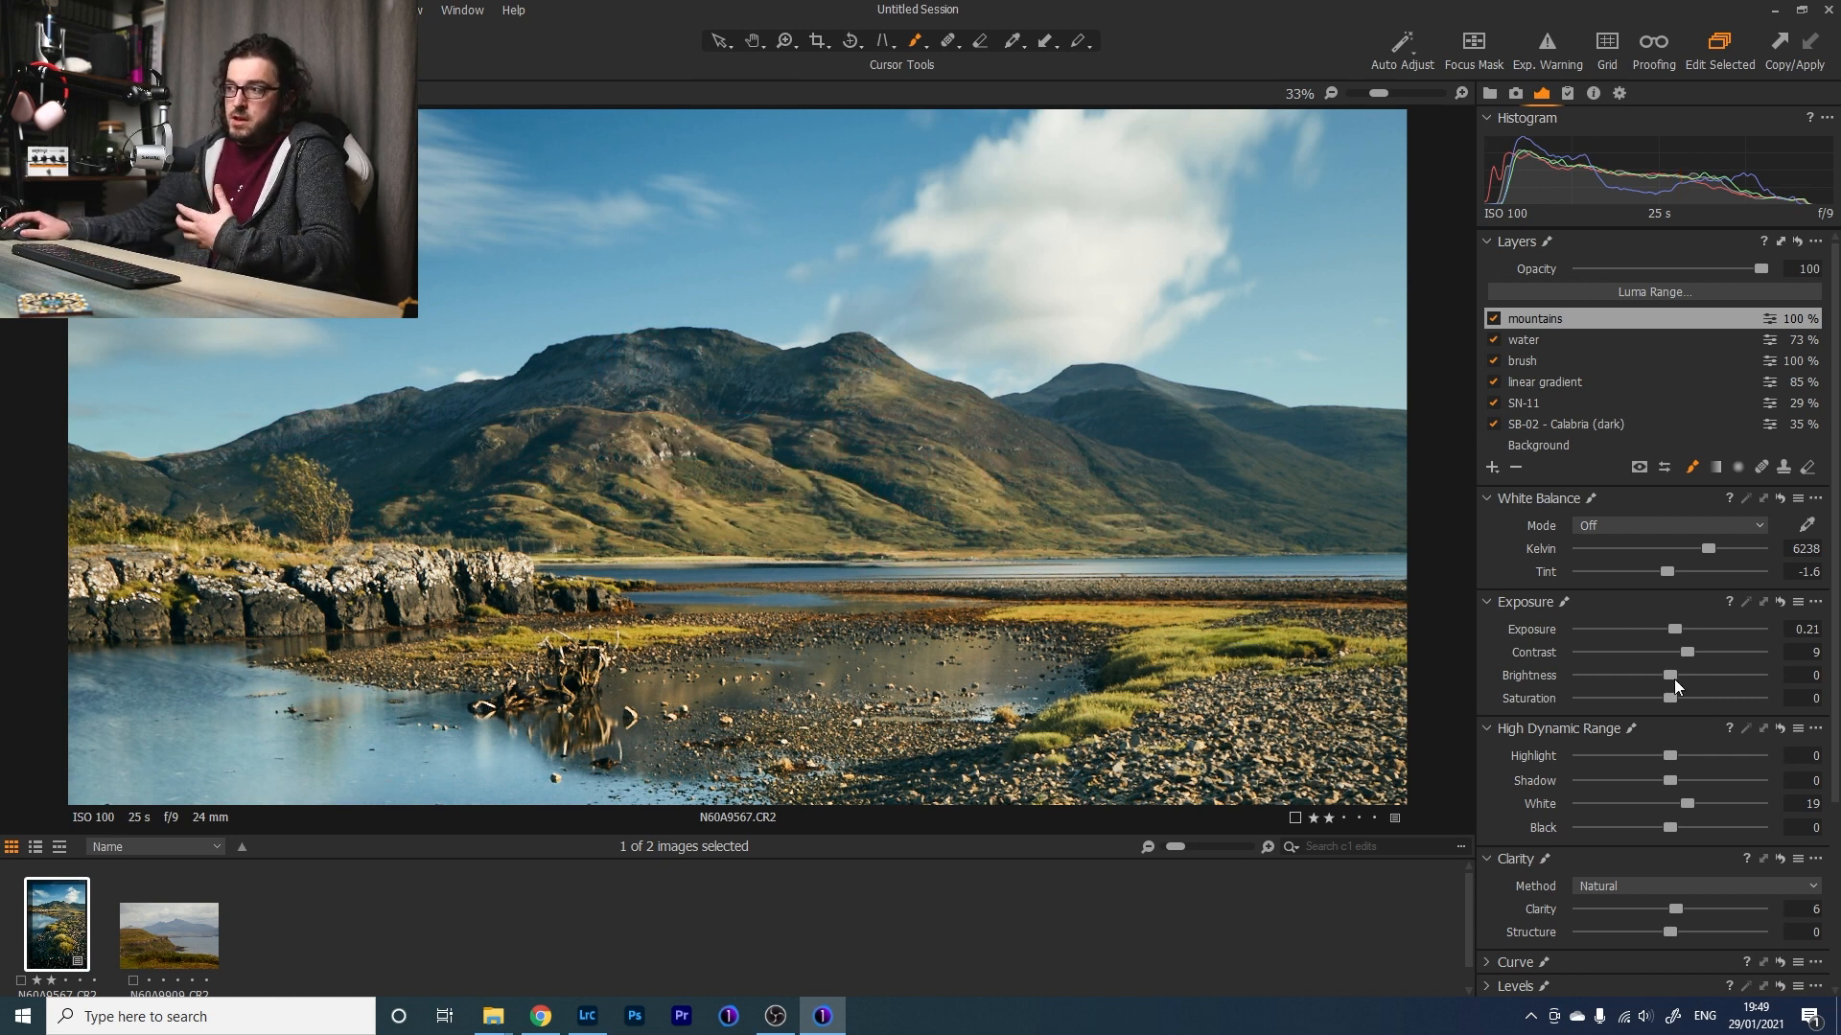
Adjust the mountains layer to Brightness 6, Shadow -9, White 100, Highlight 100 and Clarity 27.
drag(1677, 676, 1688, 676)
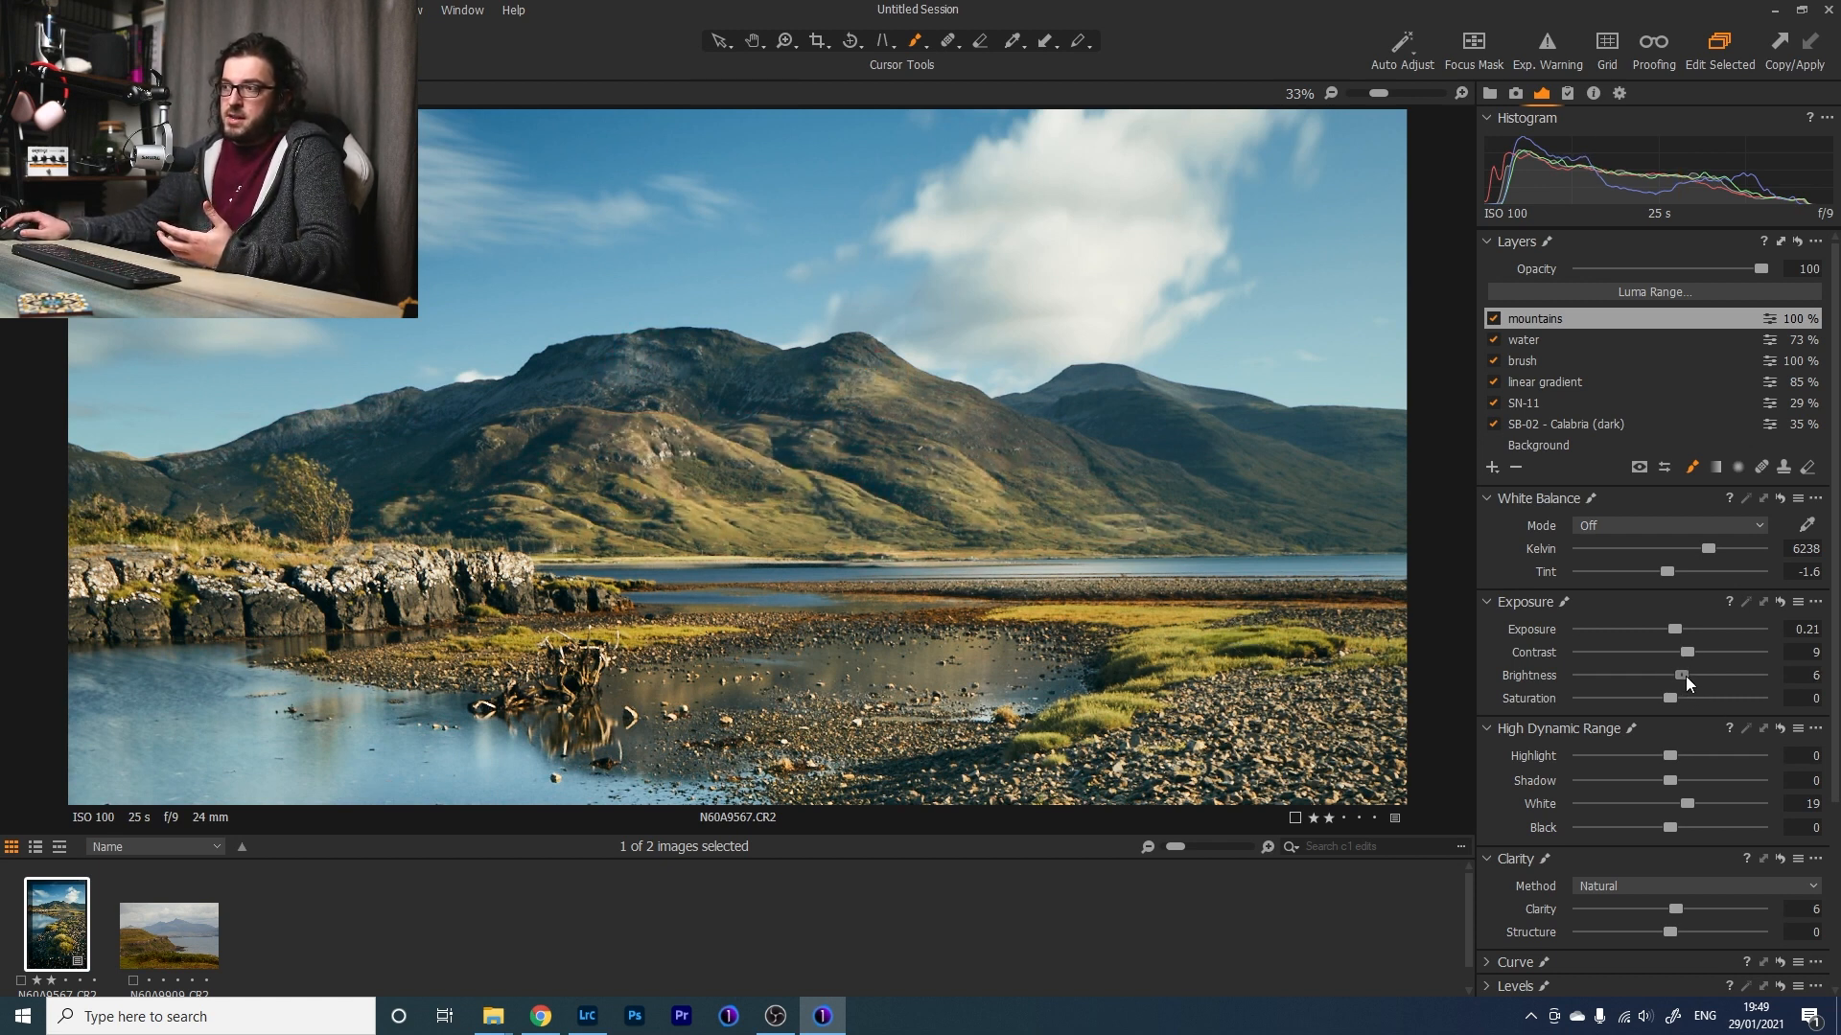
drag(1672, 778, 1664, 784)
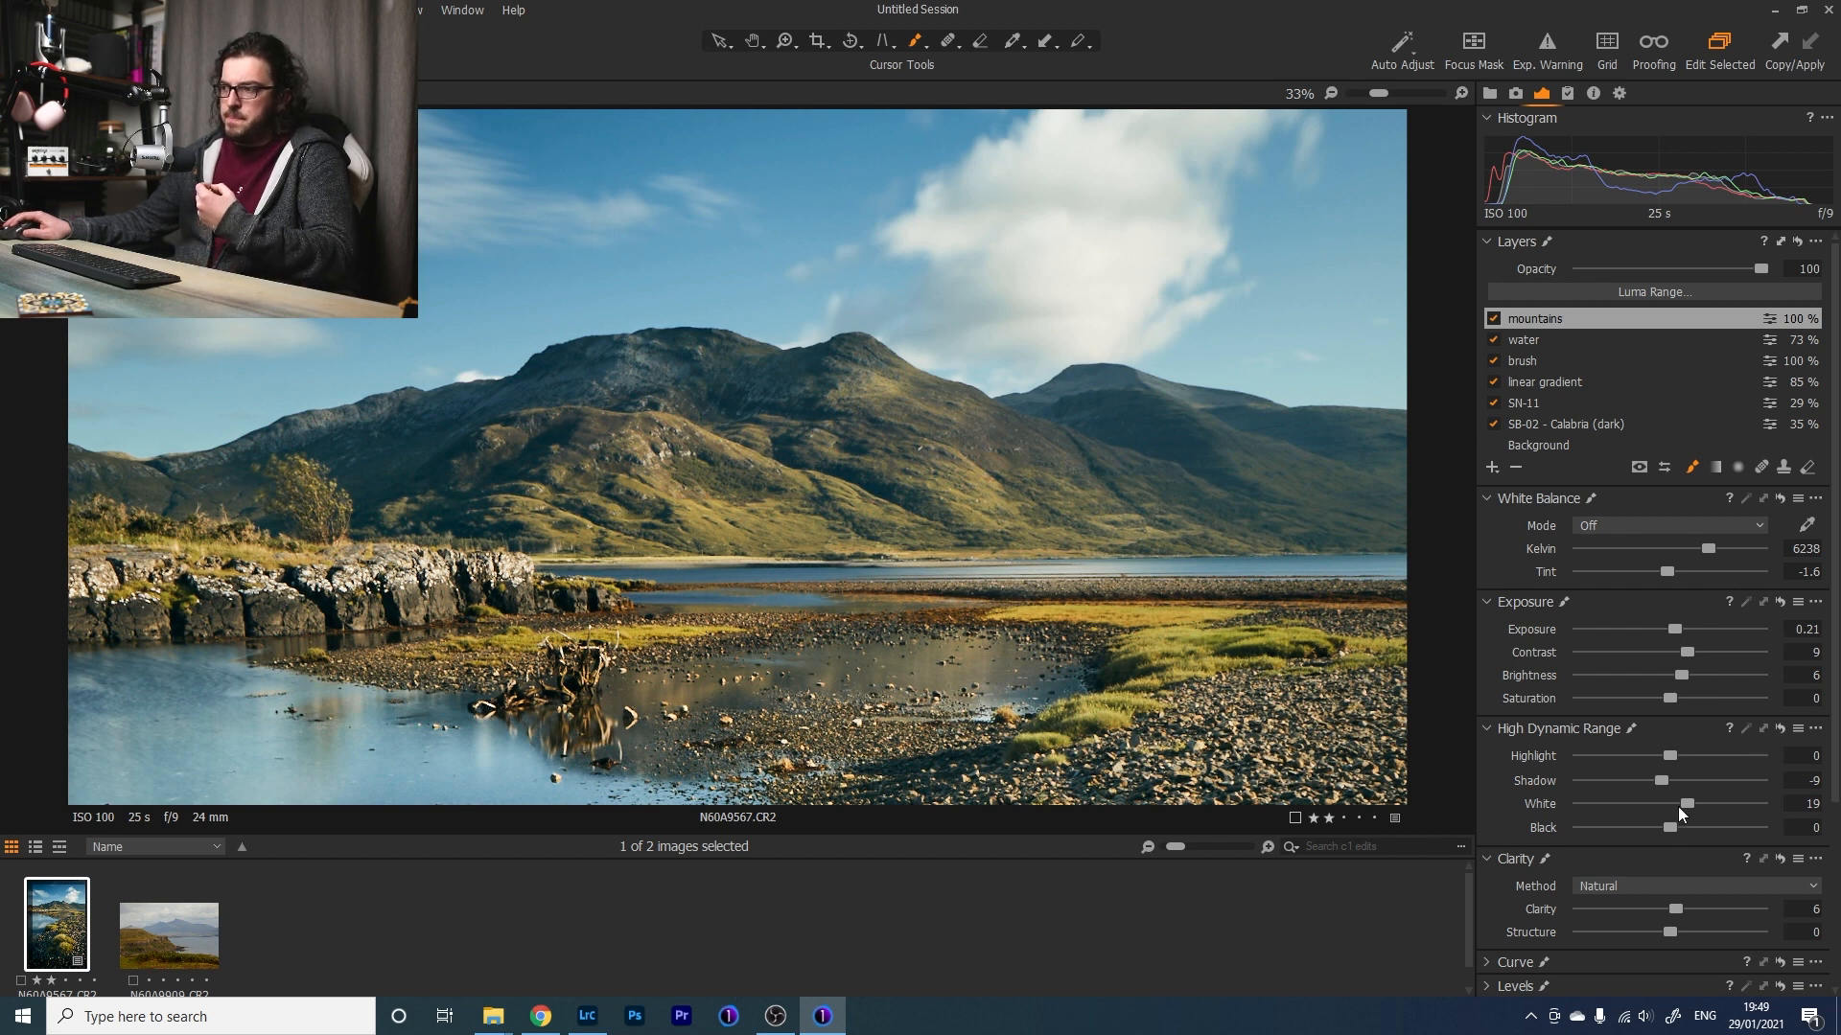
drag(1688, 803, 1816, 832)
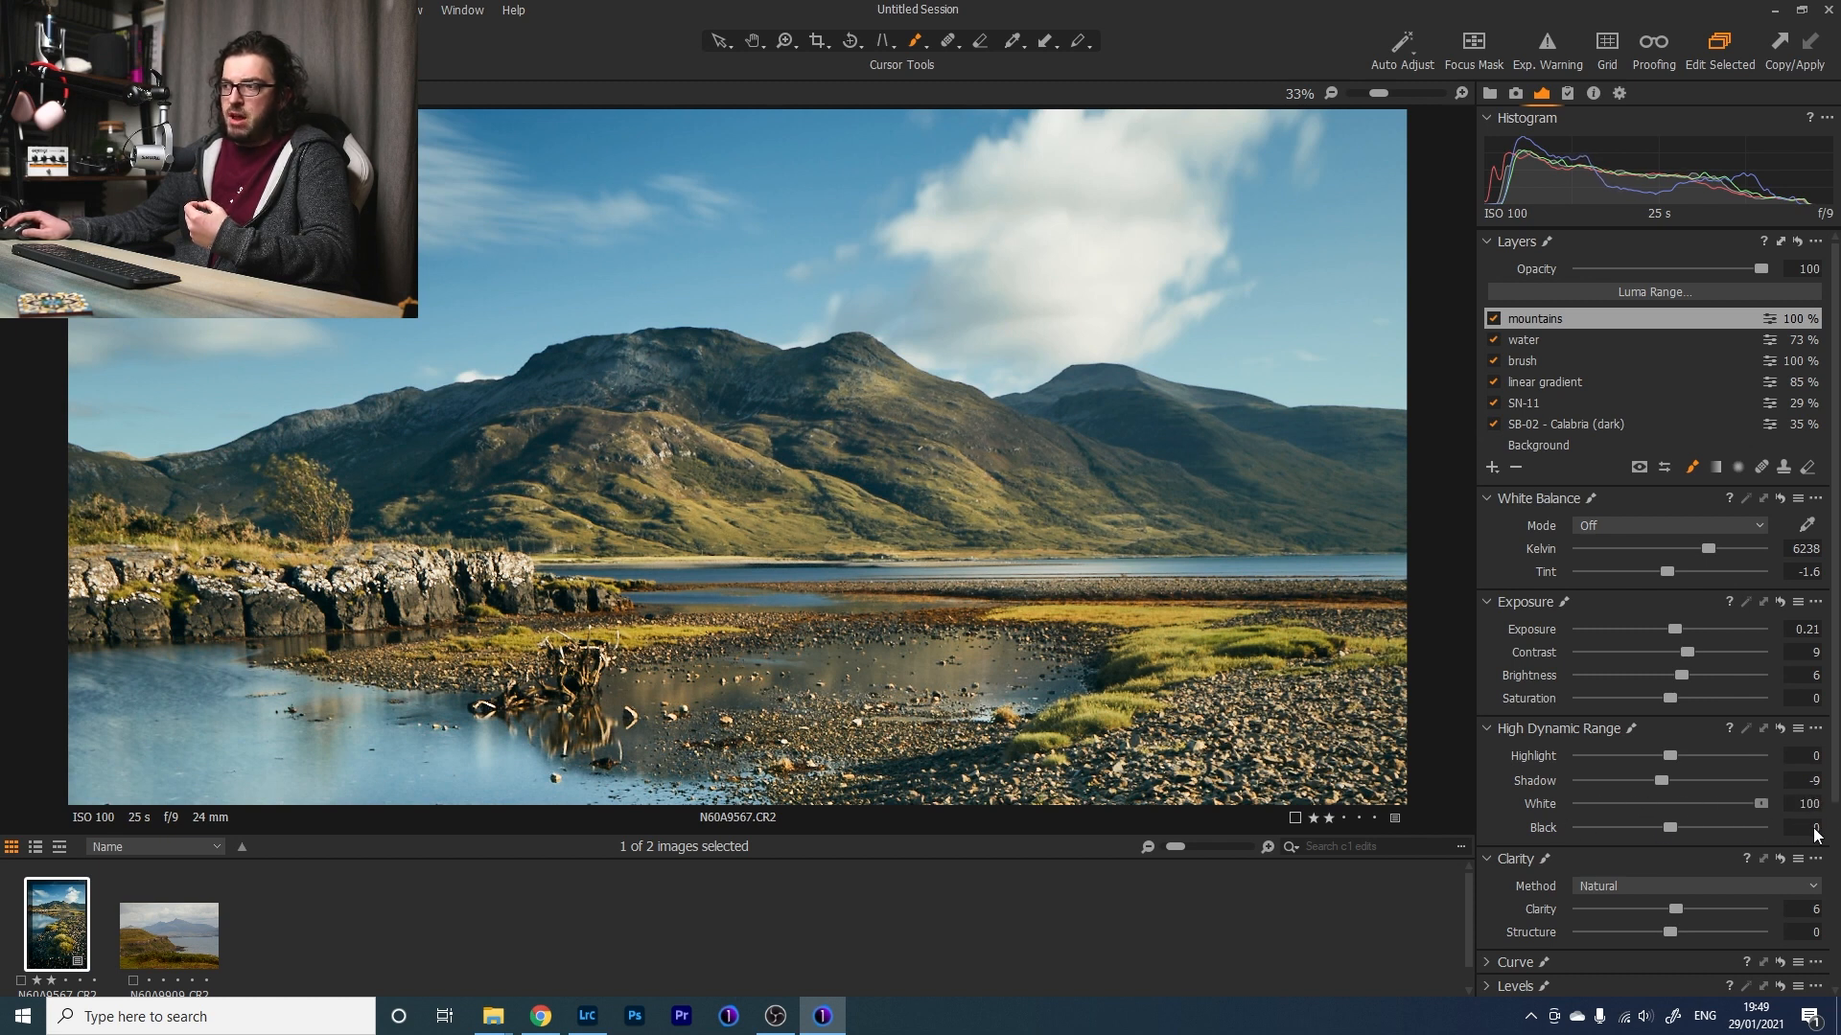
drag(1672, 755, 1761, 755)
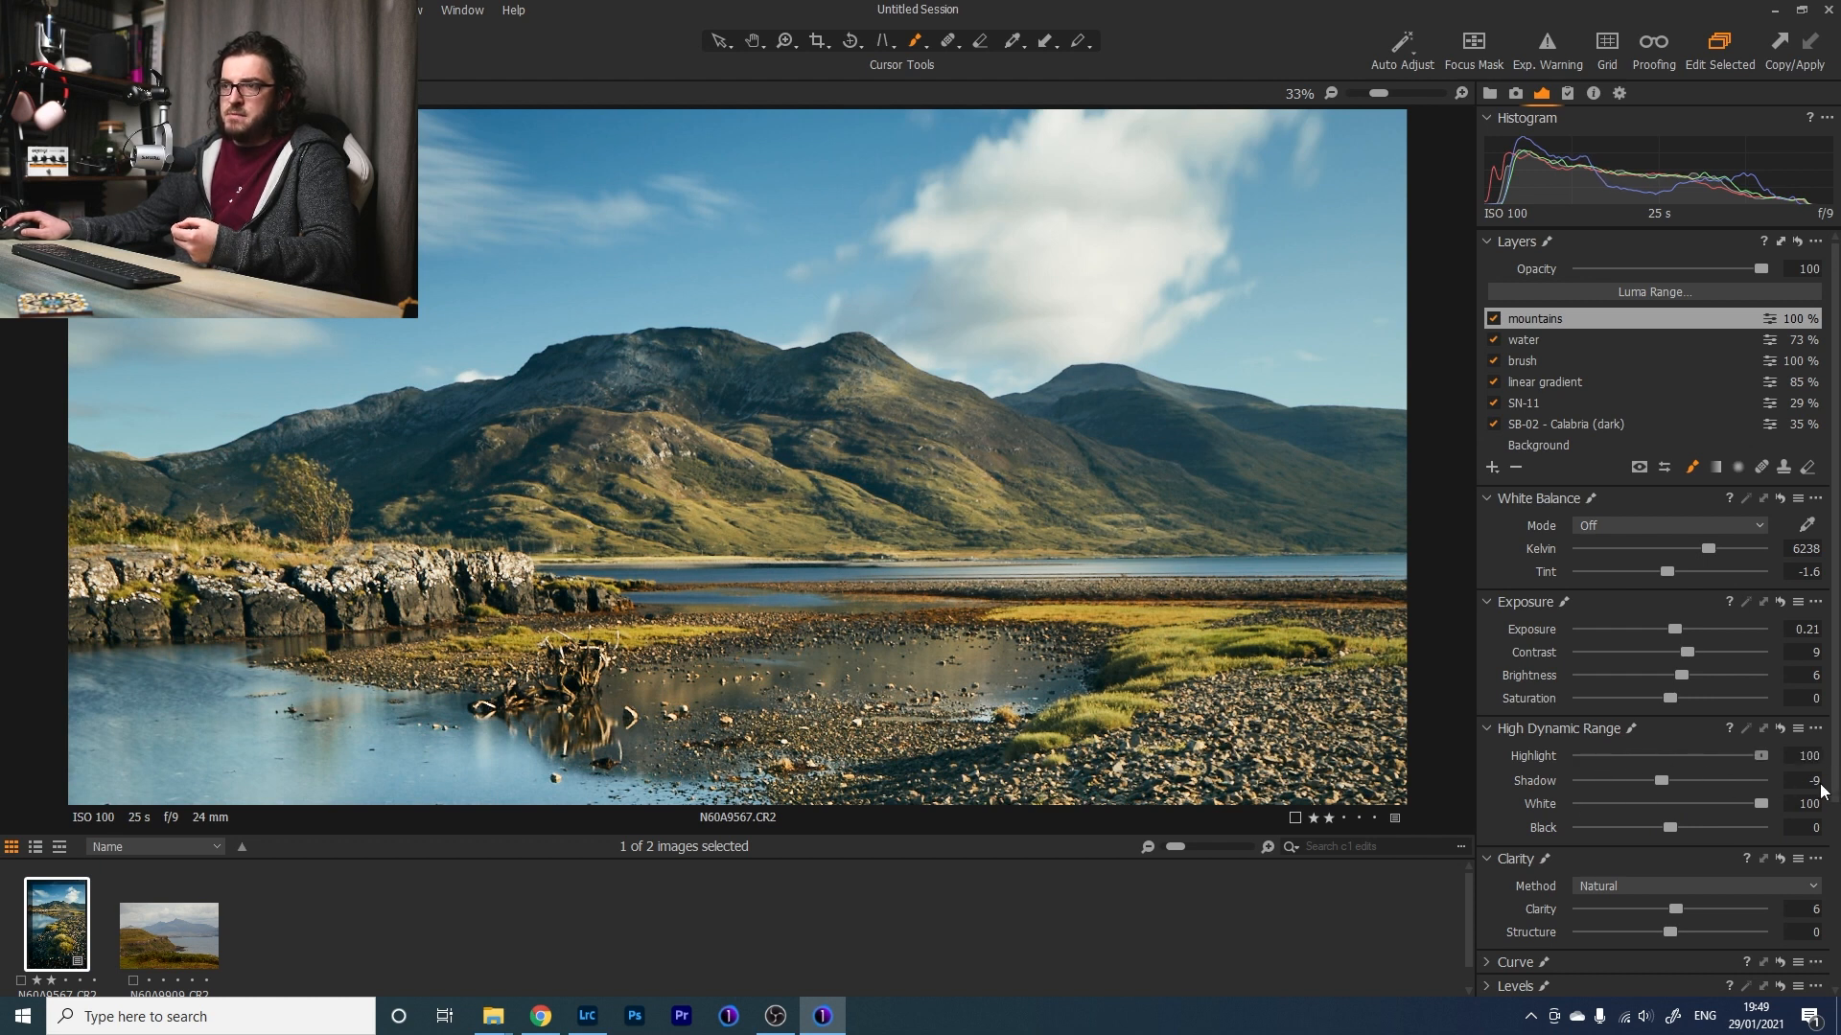
drag(1681, 907, 1729, 911)
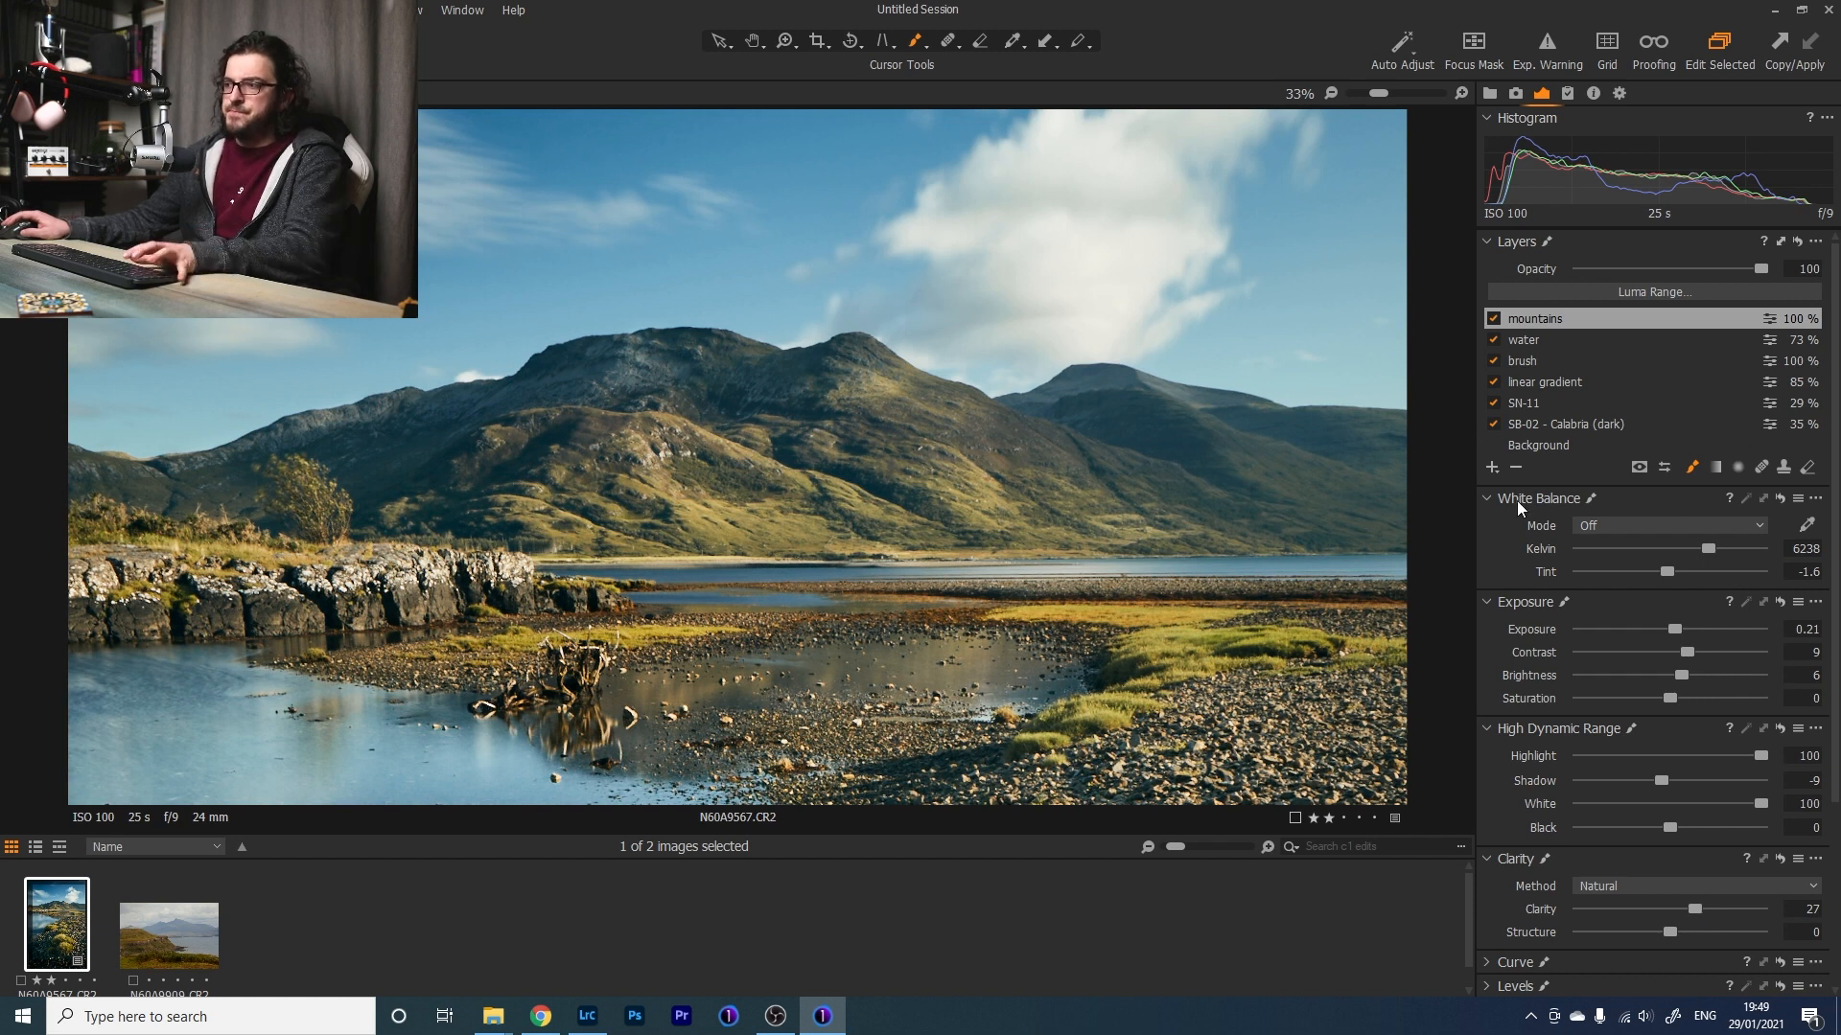
Compare the photo repeatedly with the mountains layer off and on to judge its tone adjustments.
click(1494, 319)
click(1493, 318)
click(1493, 319)
click(1494, 318)
click(1494, 319)
click(1494, 319)
click(1493, 318)
click(1494, 318)
click(1493, 319)
click(1494, 319)
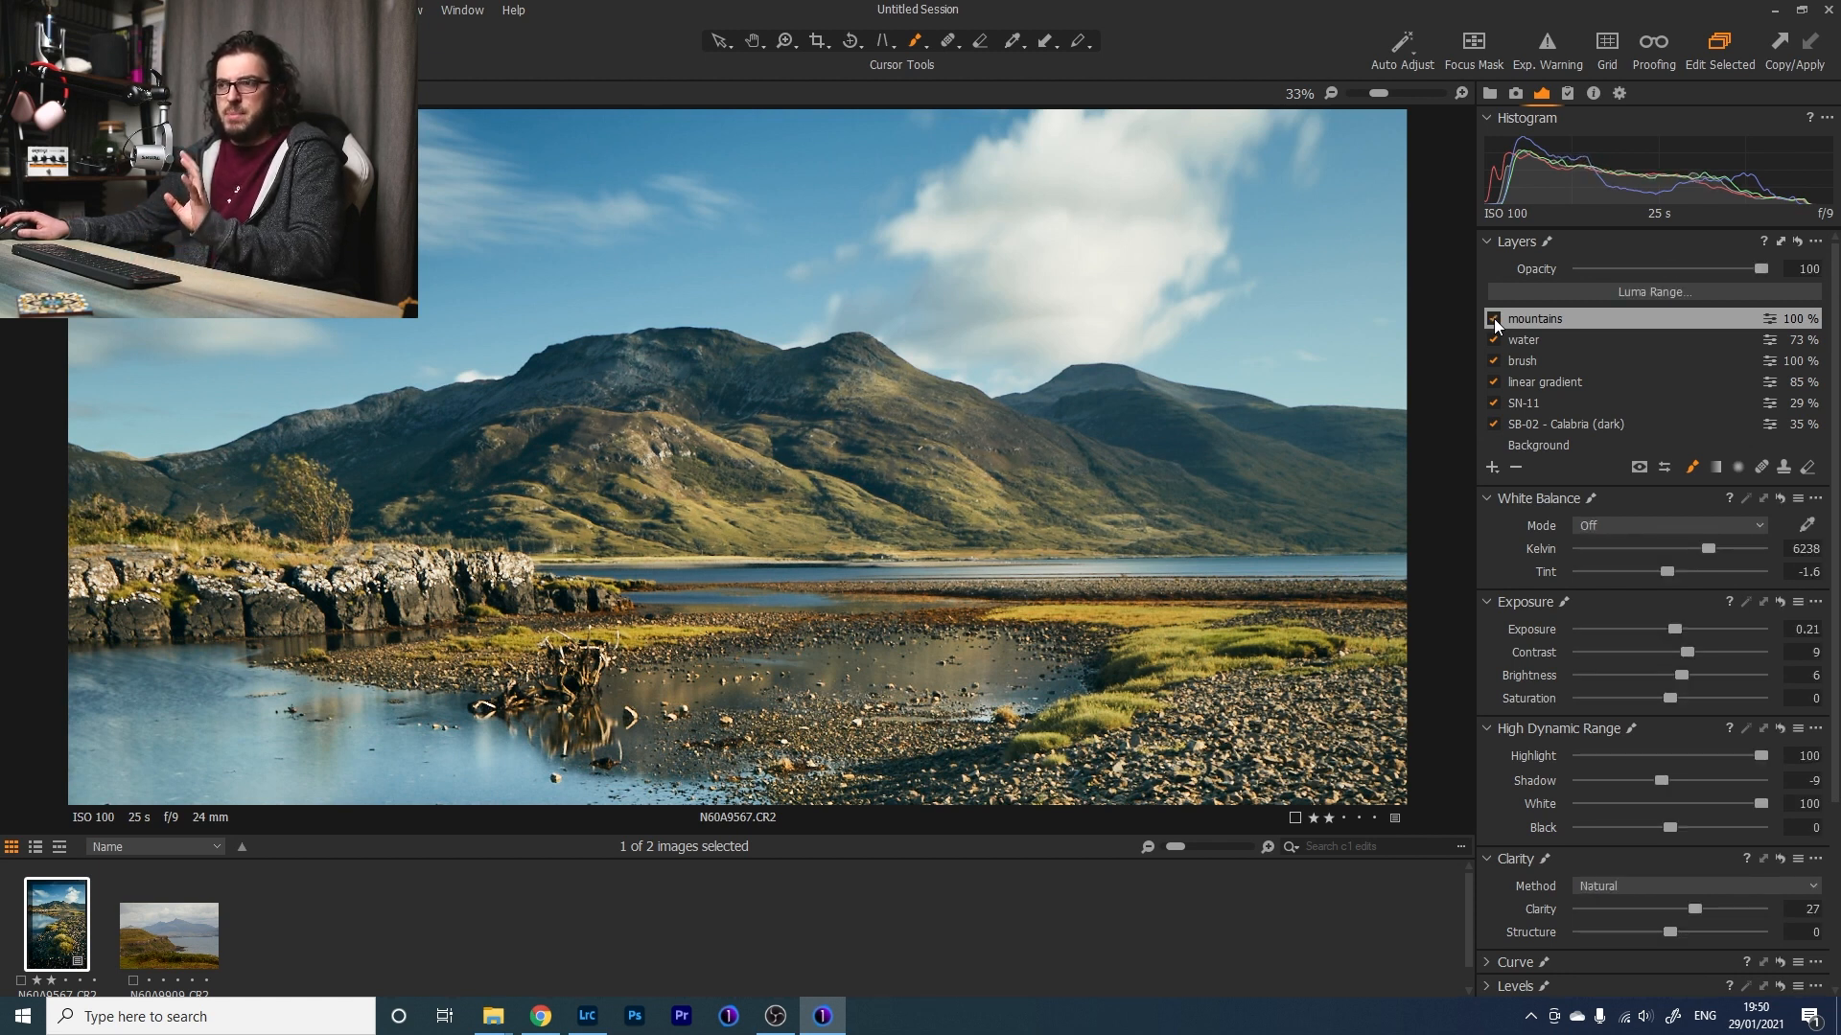
click(1493, 319)
click(1494, 318)
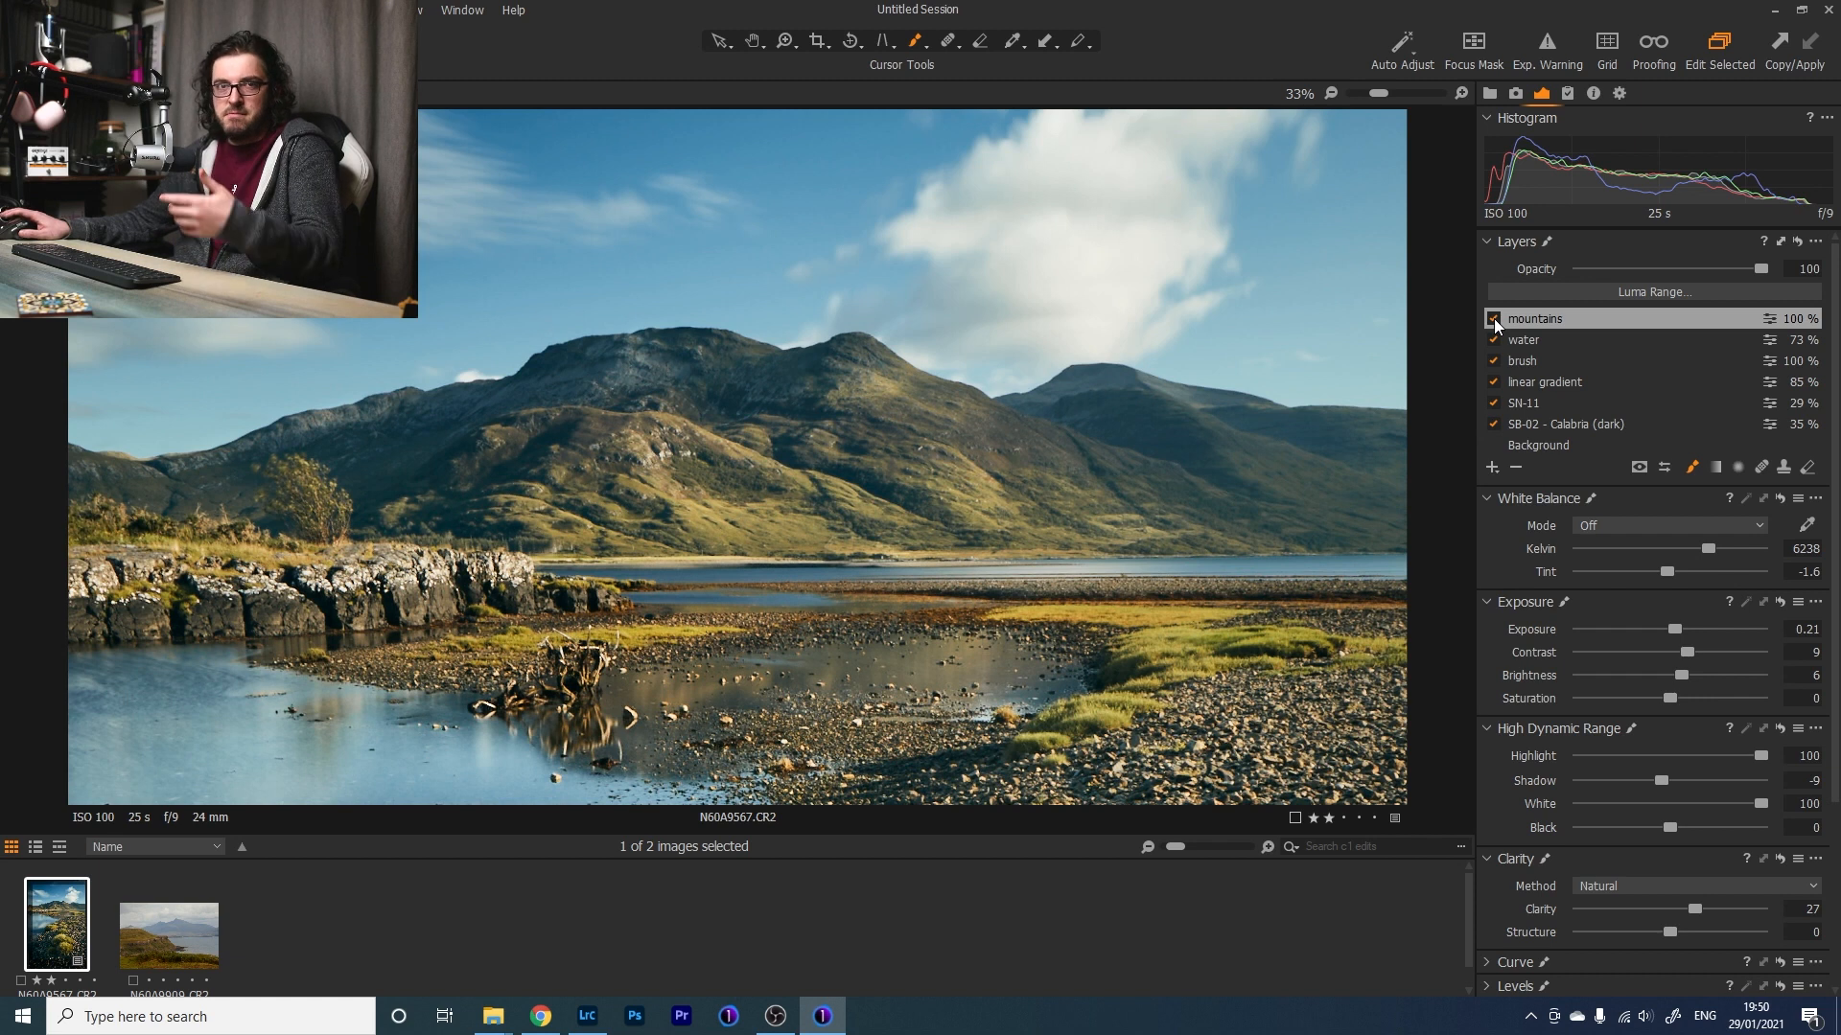
click(1494, 319)
click(1493, 318)
click(1494, 318)
click(1493, 318)
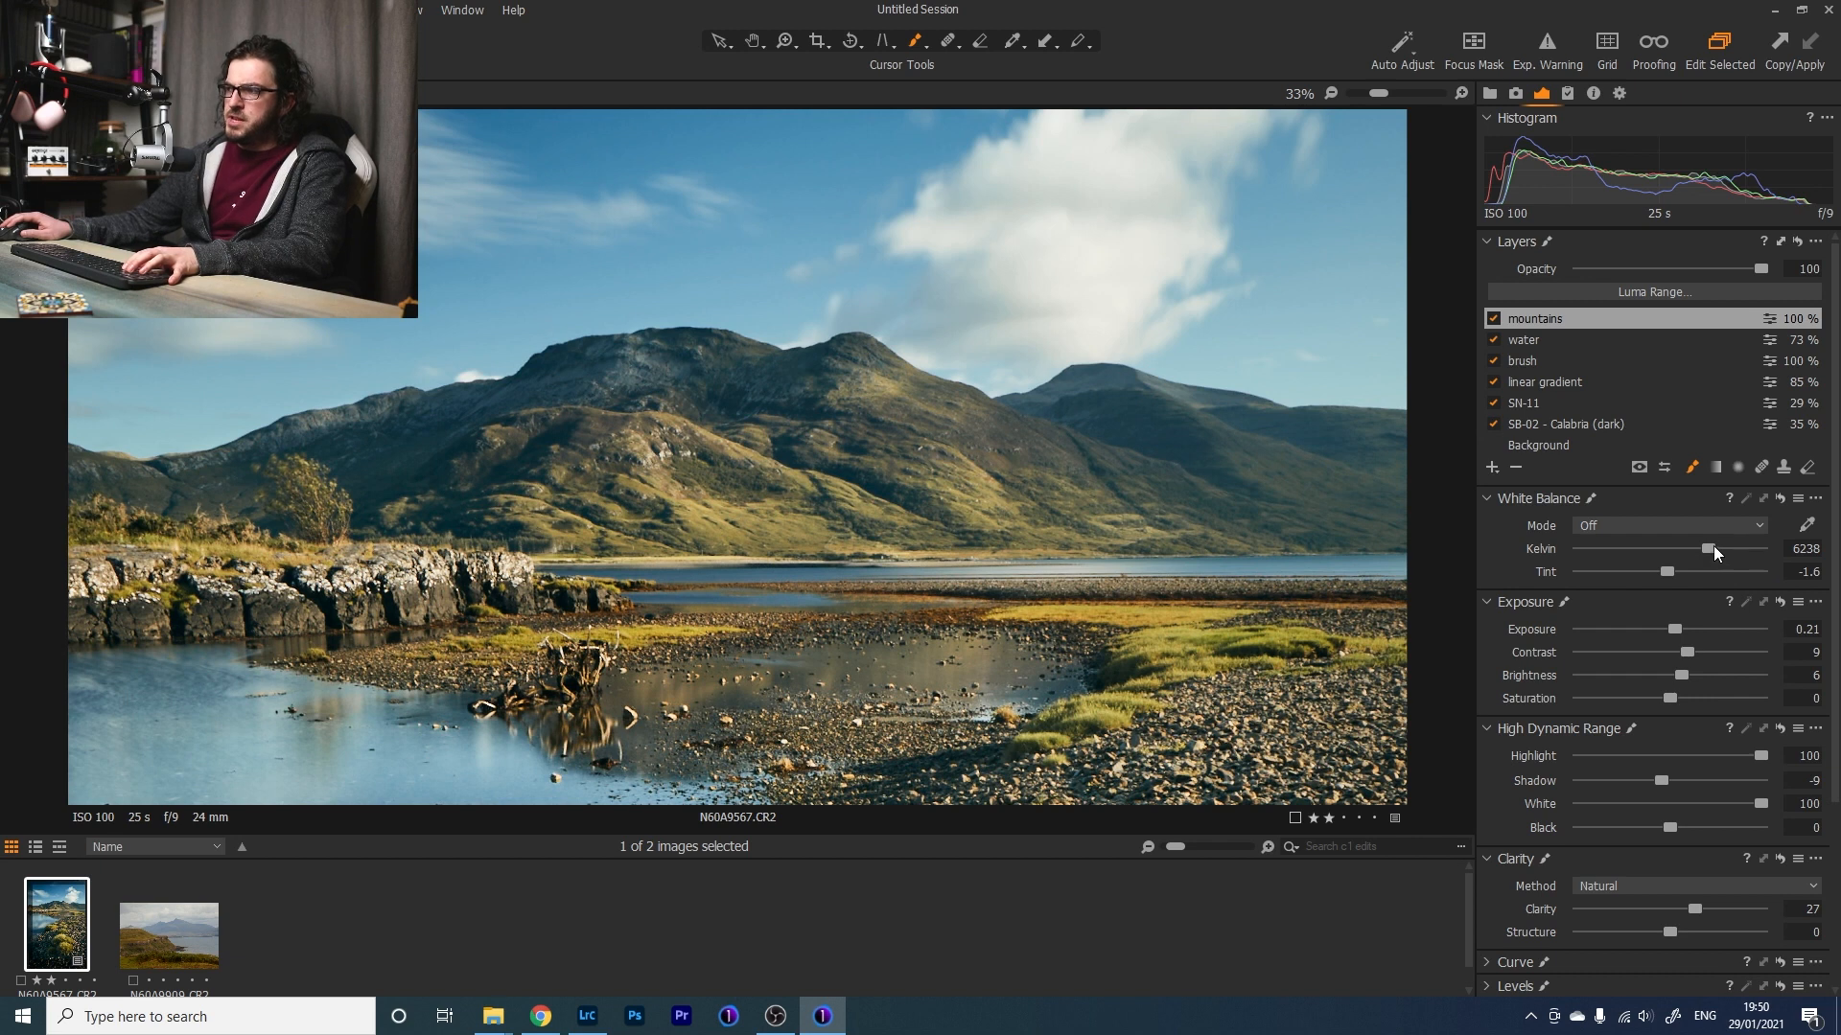
Warm the mountains layer to Kelvin 6693 and compare the photo with the layer off and on.
mouse_move(1712, 549)
mouse_down()
mouse_move(1733, 552)
mouse_move(1681, 550)
mouse_move(1750, 543)
mouse_move(1722, 549)
mouse_up()
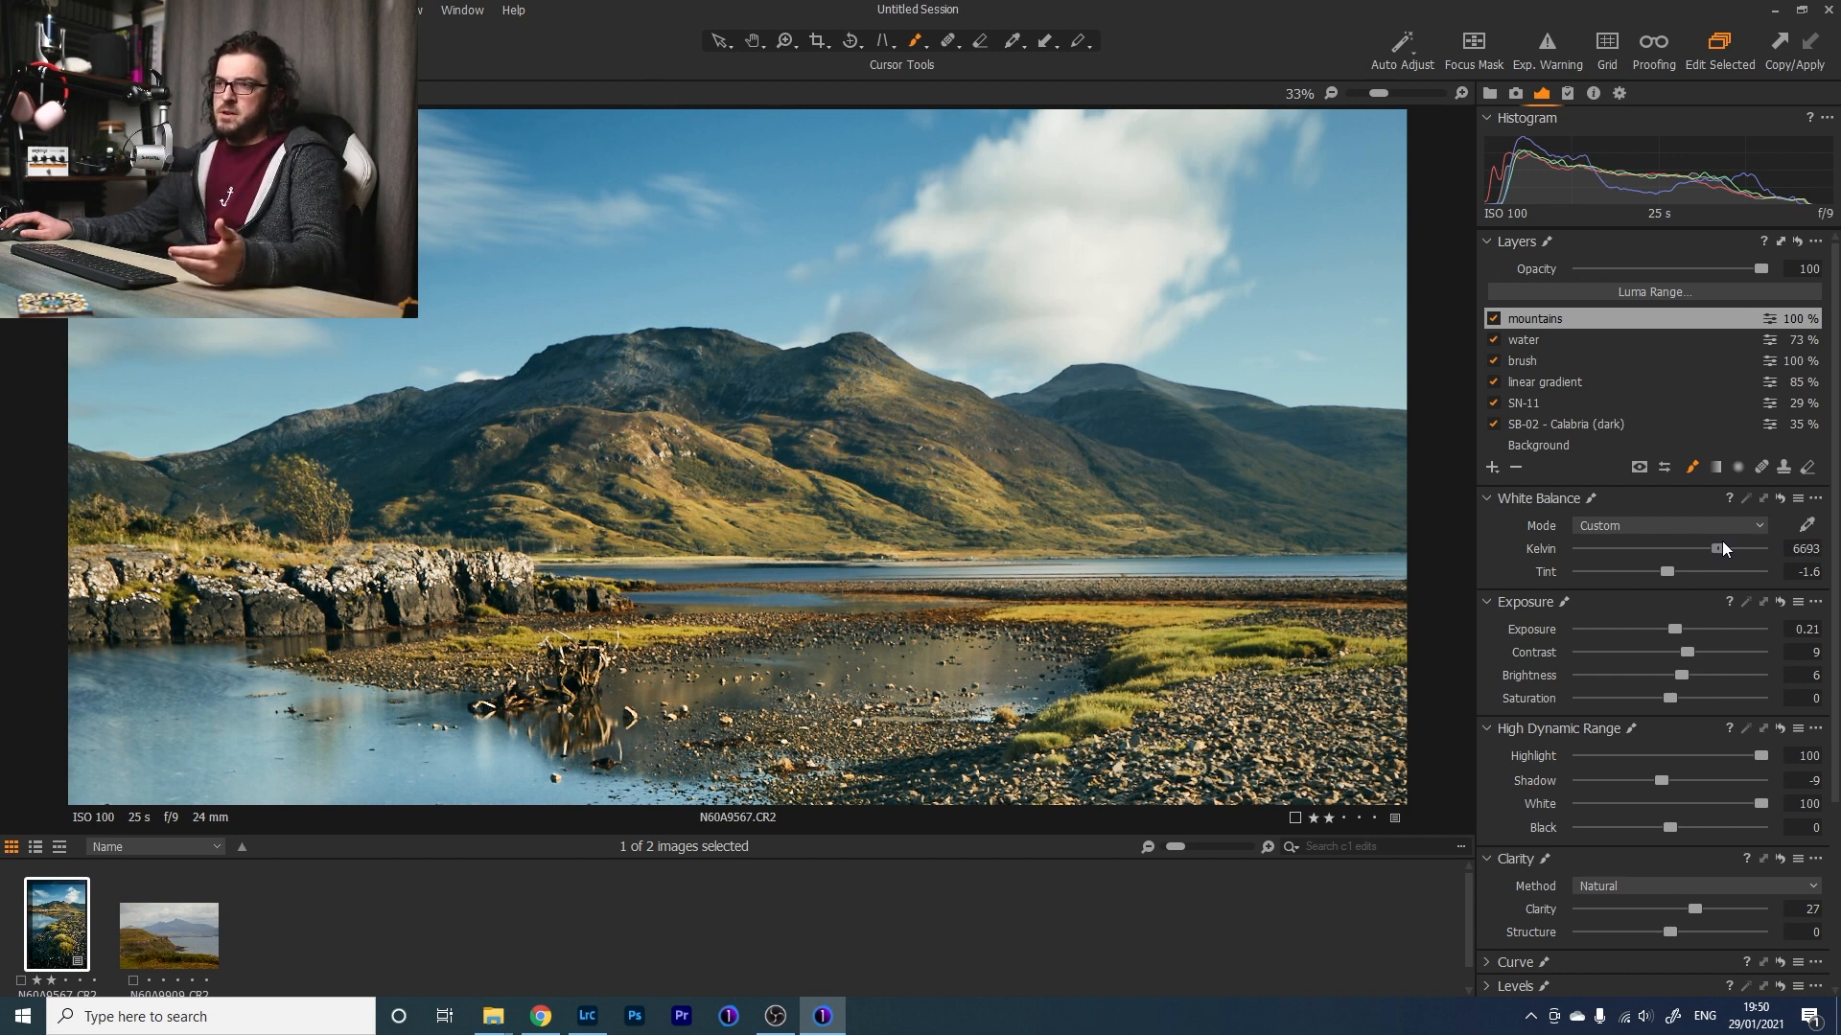
click(1494, 317)
click(1494, 317)
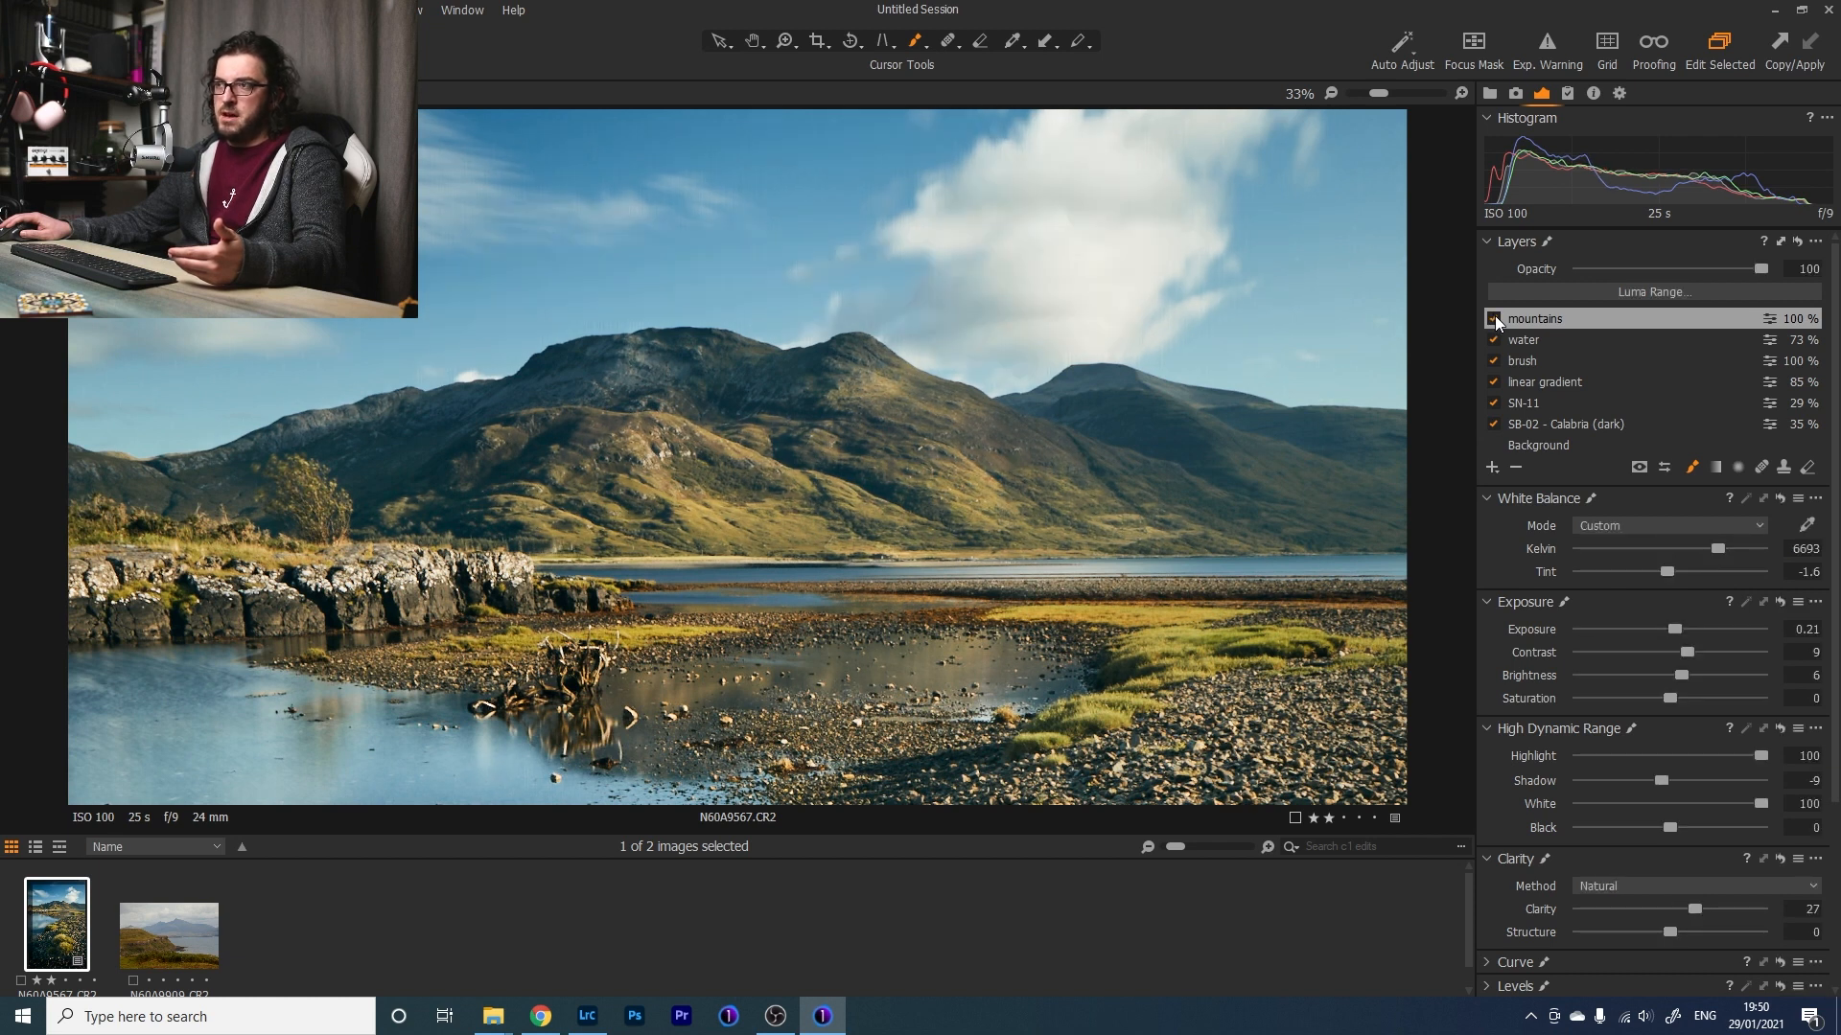
click(1494, 318)
click(1493, 317)
click(1494, 318)
click(1494, 317)
click(1494, 318)
click(1493, 317)
click(1493, 317)
click(1494, 318)
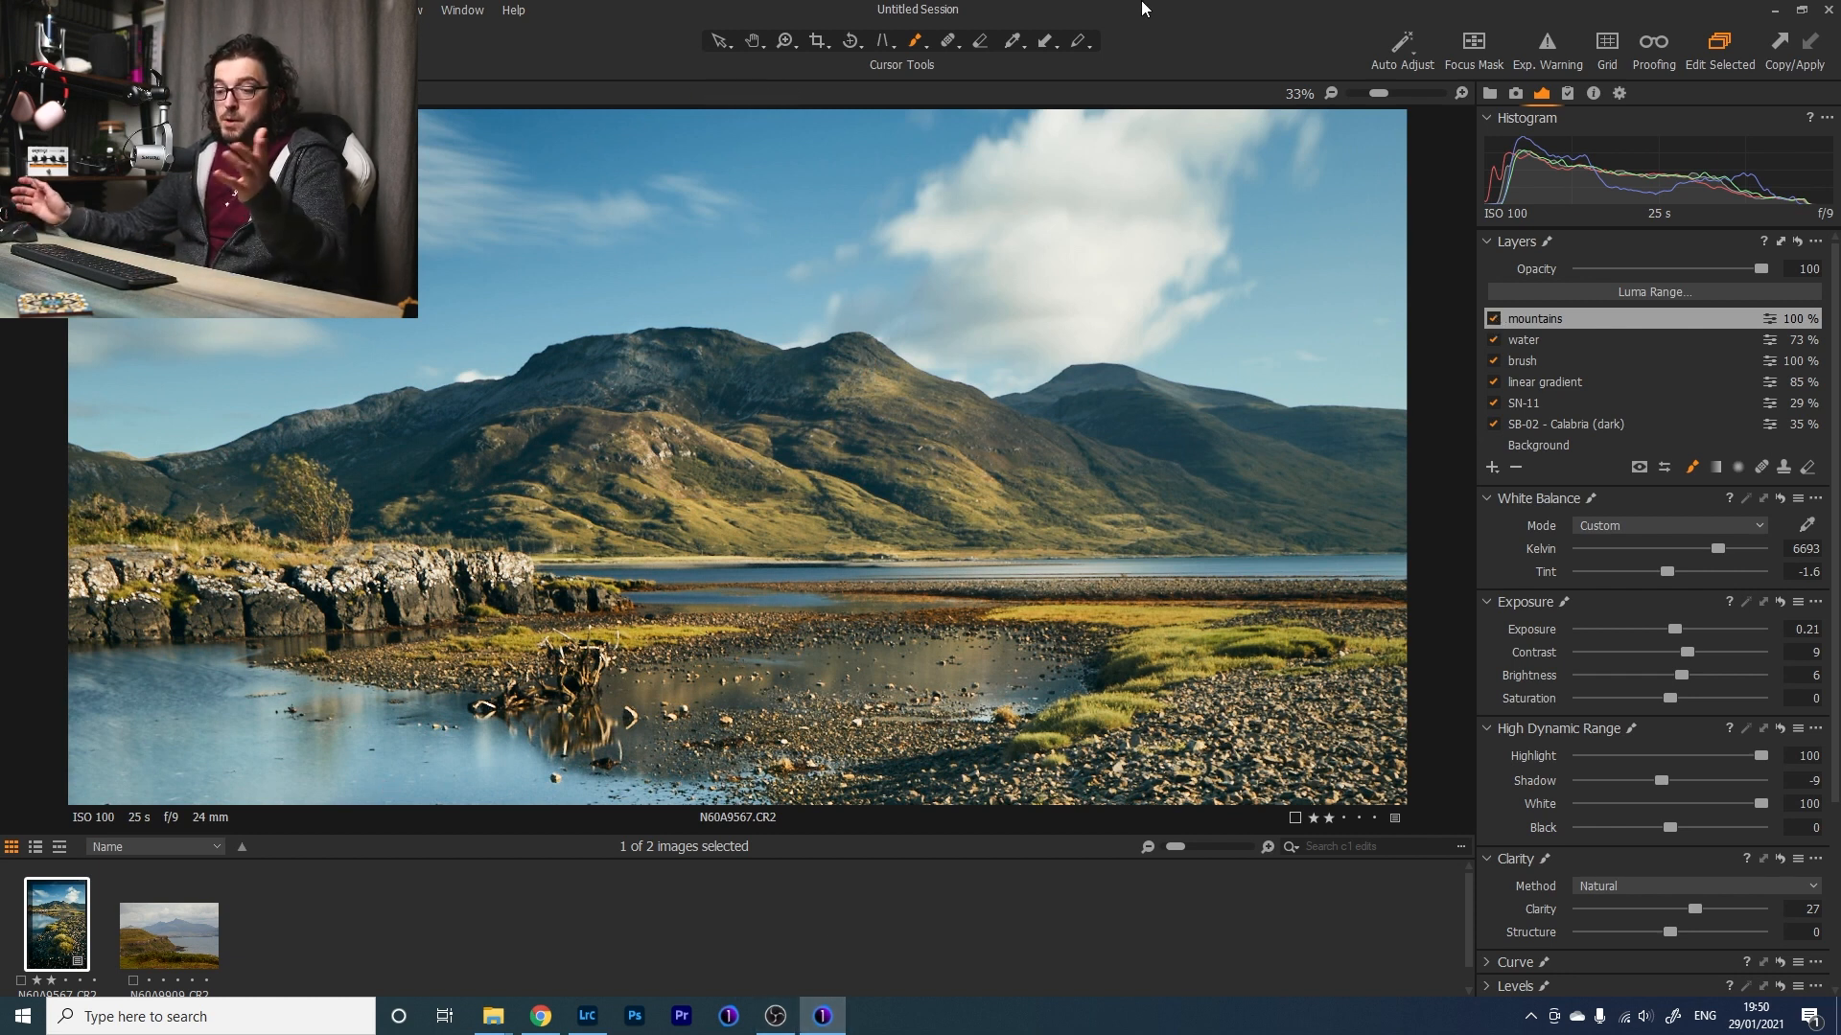
Fit the whole photo in view and compare before and after with the split divider, ending on the full After view.
click(1332, 91)
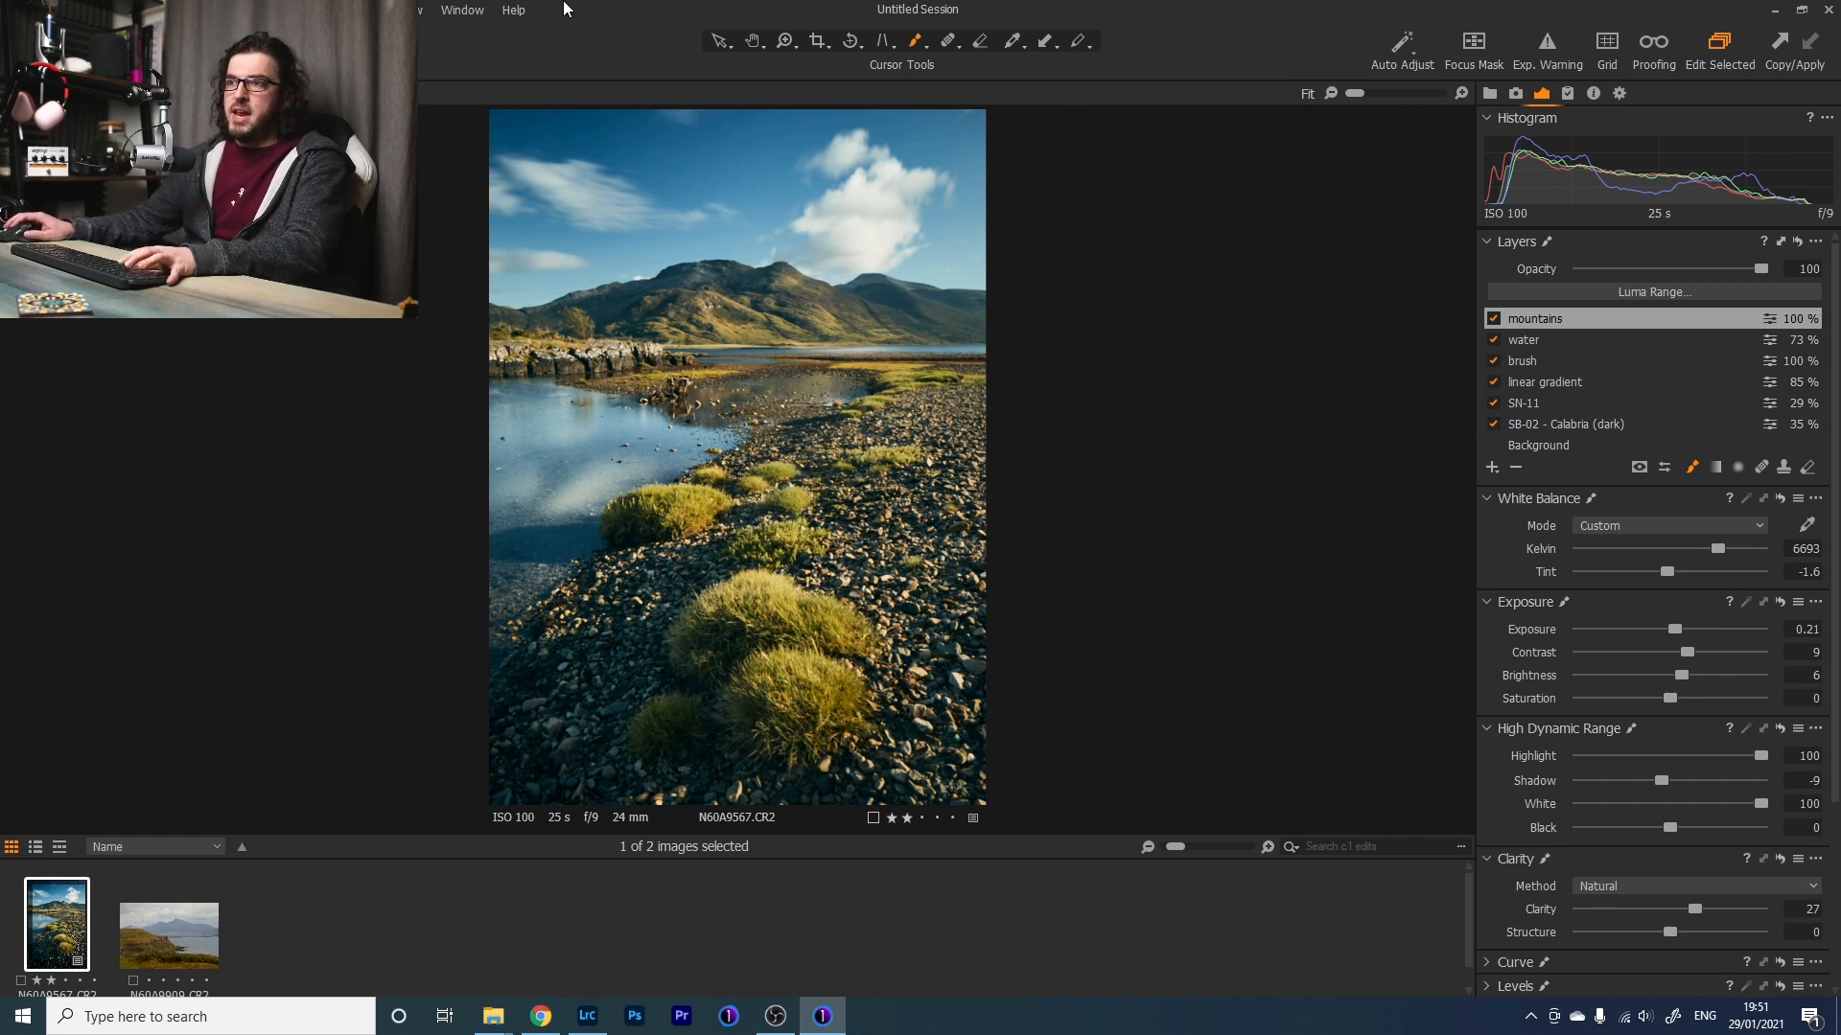
key(y)
drag(735, 453, 434, 563)
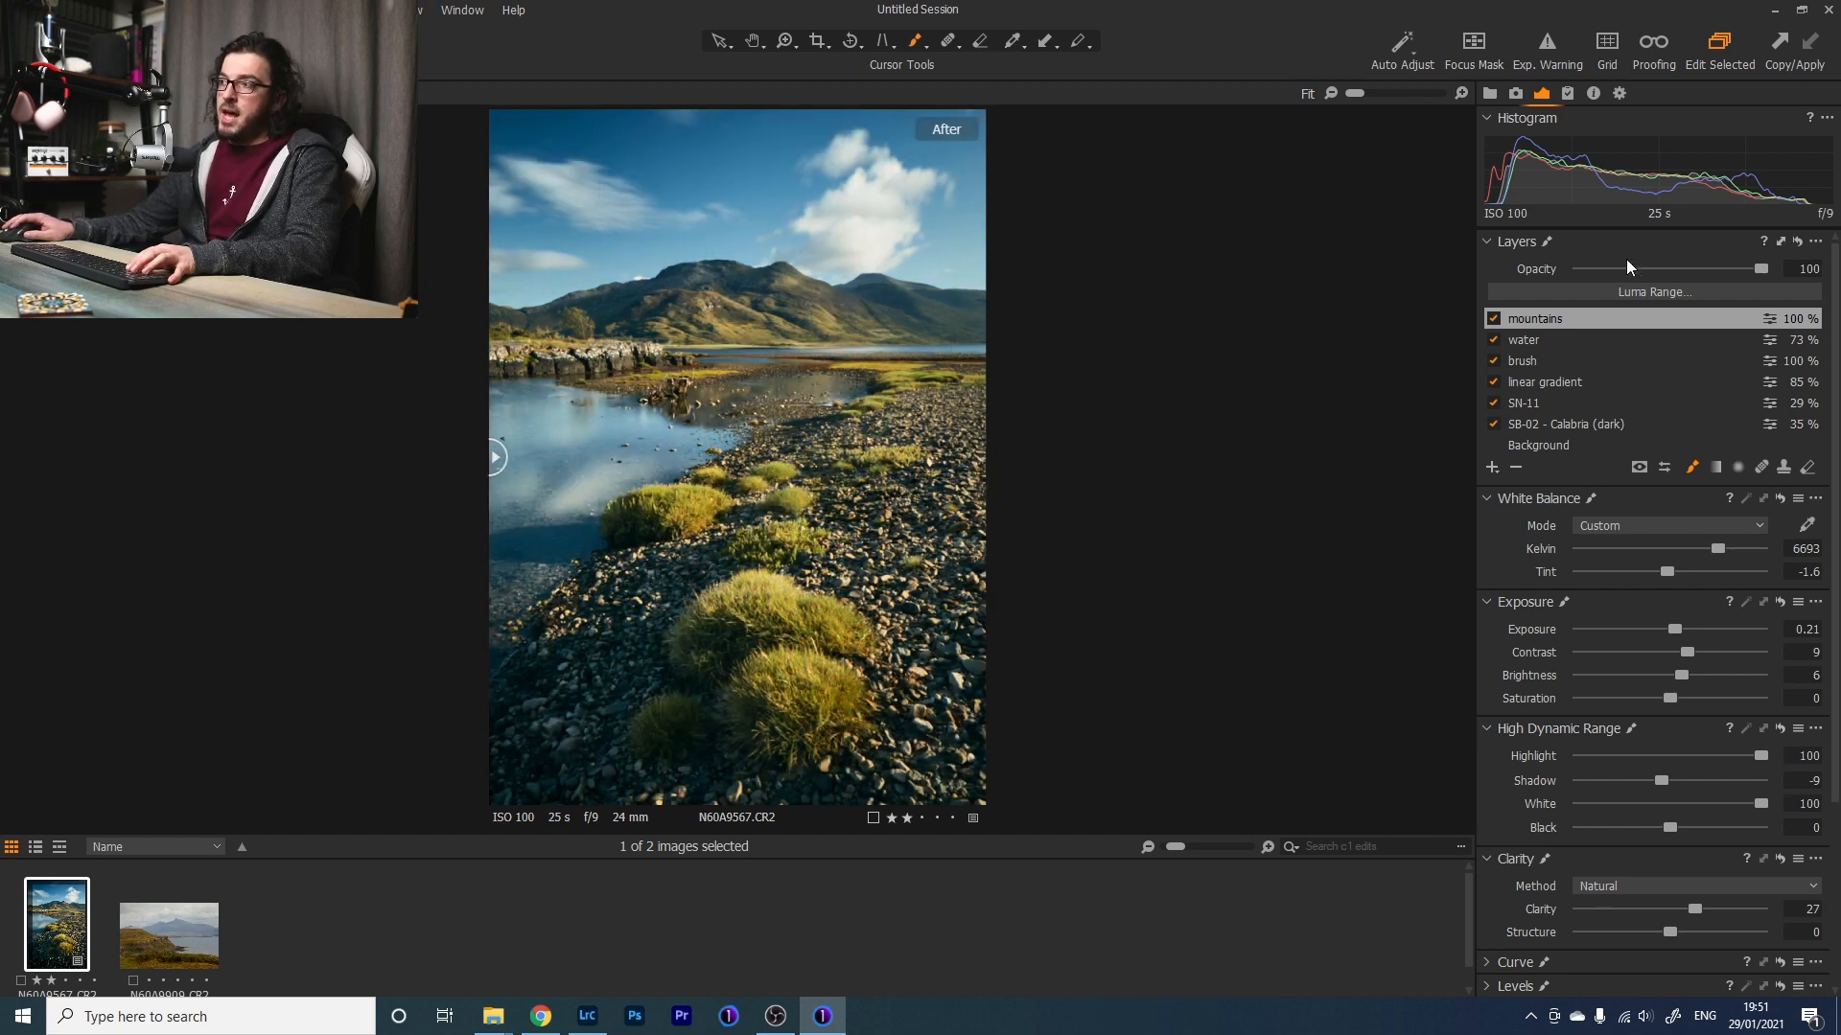
Set the linear gradient layer's opacity to 87 and fine-tune the SB-02 - Calabria (dark) layer's opacity to 35.
click(1525, 382)
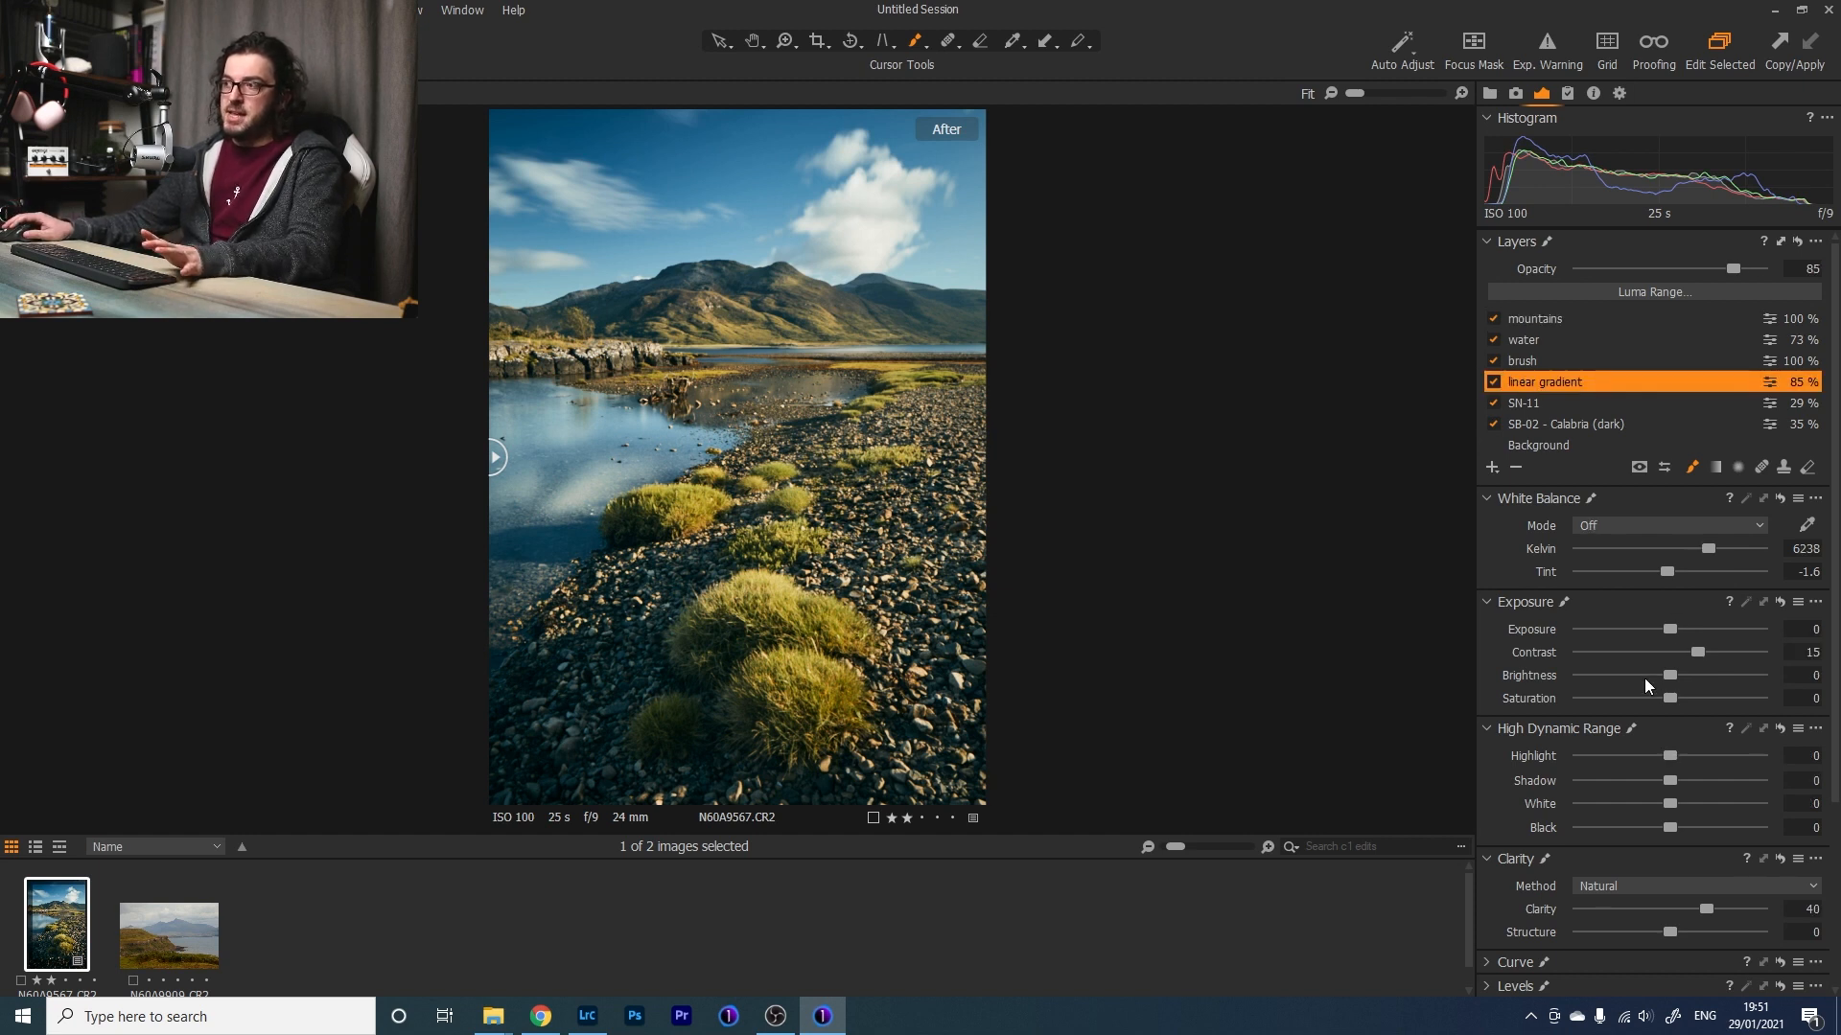
mouse_move(1673, 634)
mouse_down()
mouse_move(1653, 631)
mouse_move(1674, 631)
mouse_up()
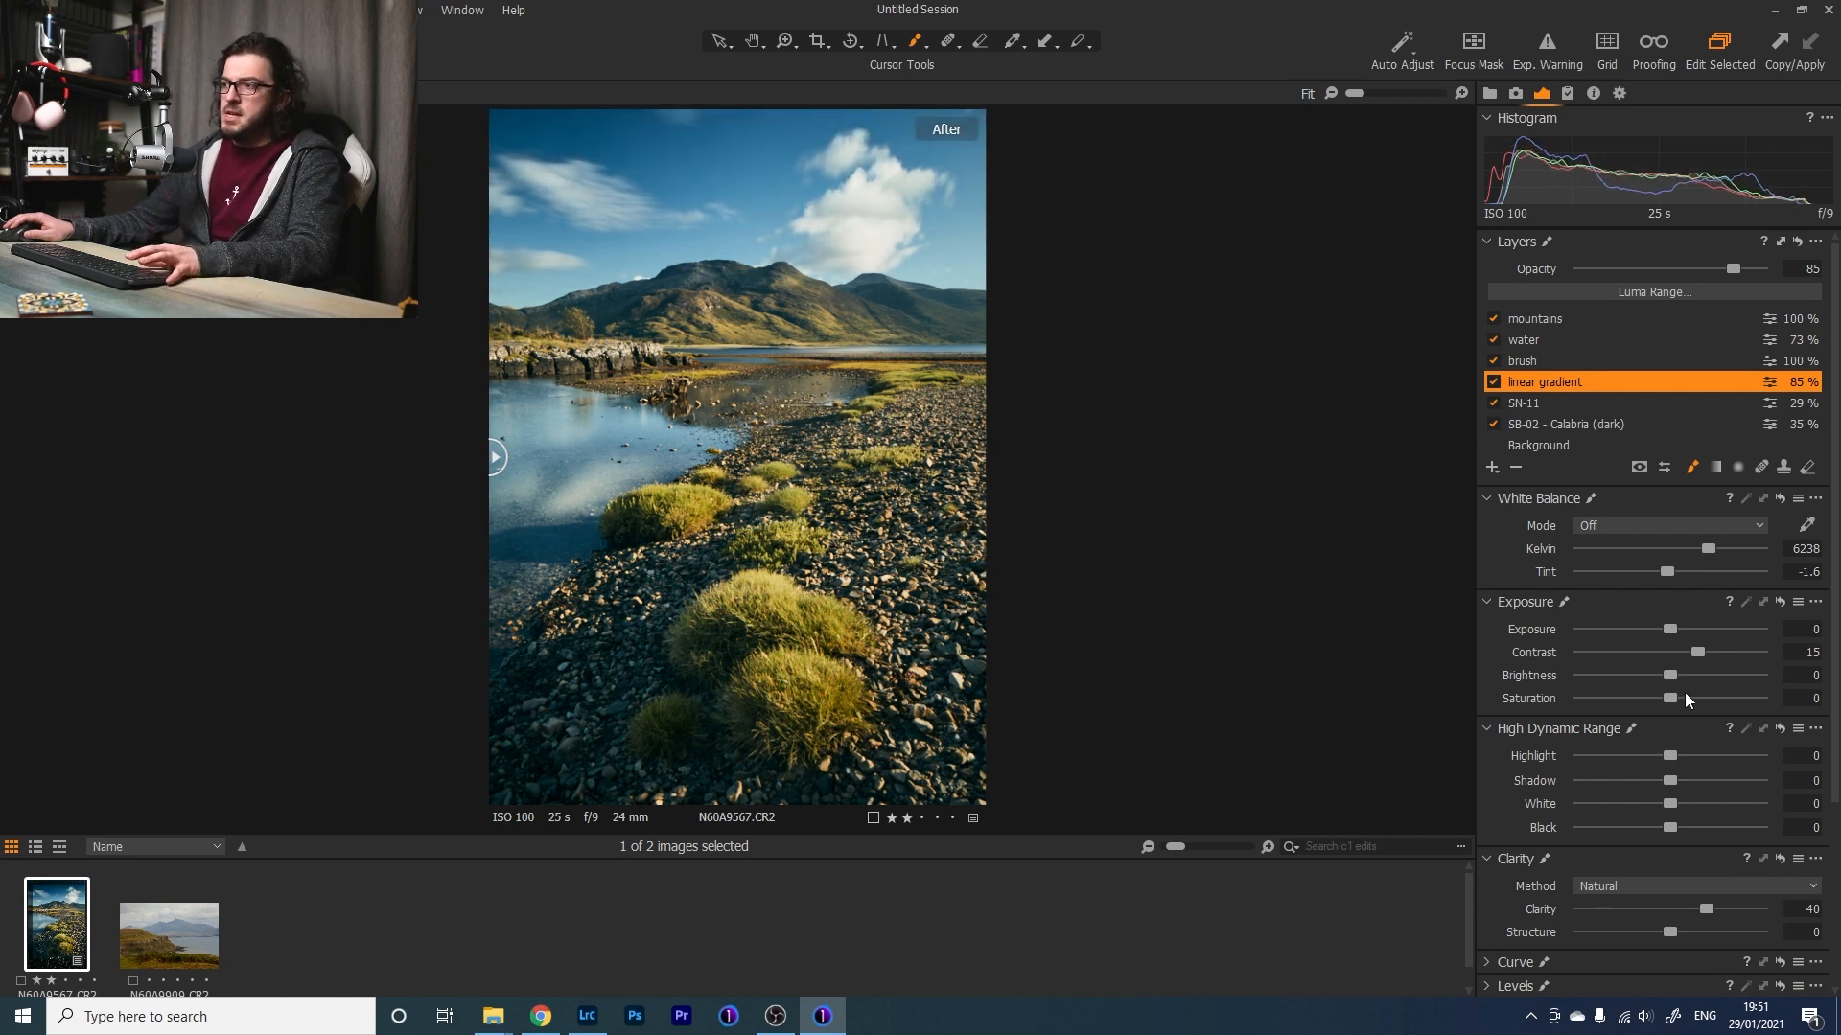
mouse_move(1733, 269)
mouse_down()
mouse_move(1577, 289)
mouse_move(1785, 298)
mouse_move(1729, 301)
mouse_up()
click(1554, 422)
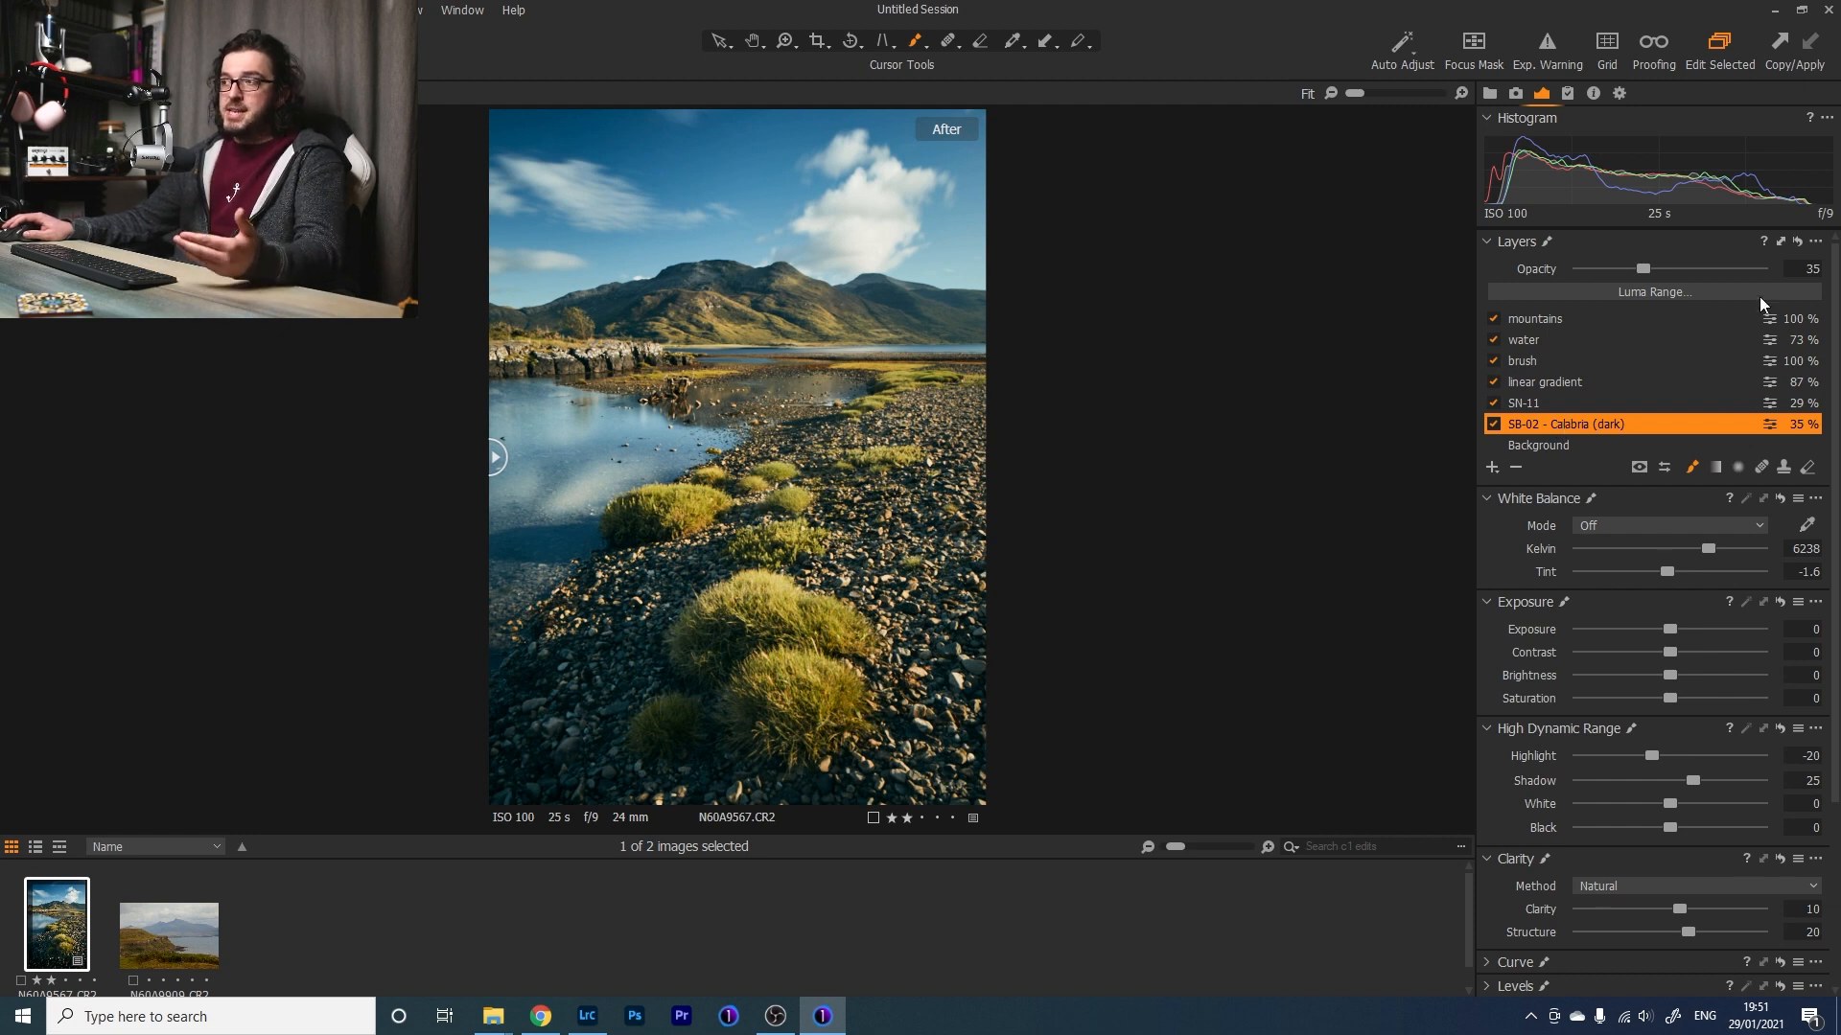
mouse_move(1643, 274)
mouse_down()
mouse_move(1764, 286)
mouse_move(1564, 291)
mouse_move(1637, 290)
mouse_up()
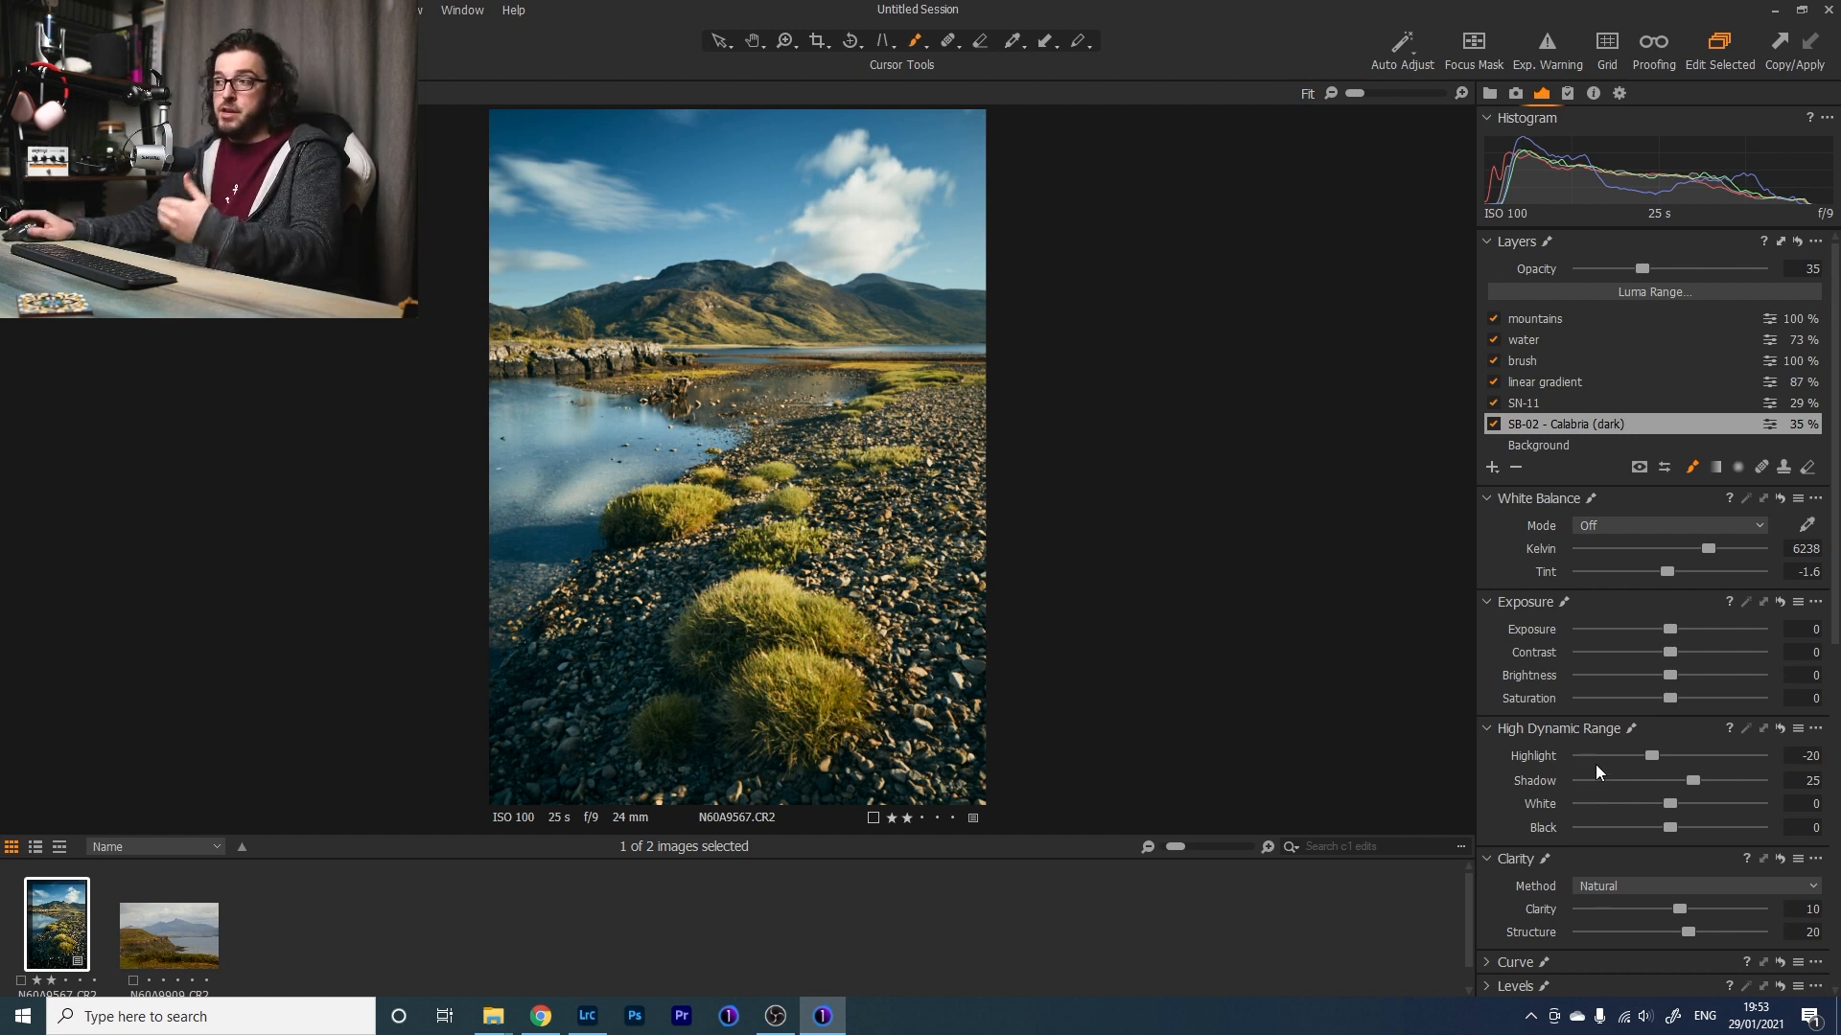
Add a new adjustment layer above the mountains layer and name it colour edit.
click(1491, 469)
double_click(1596, 320)
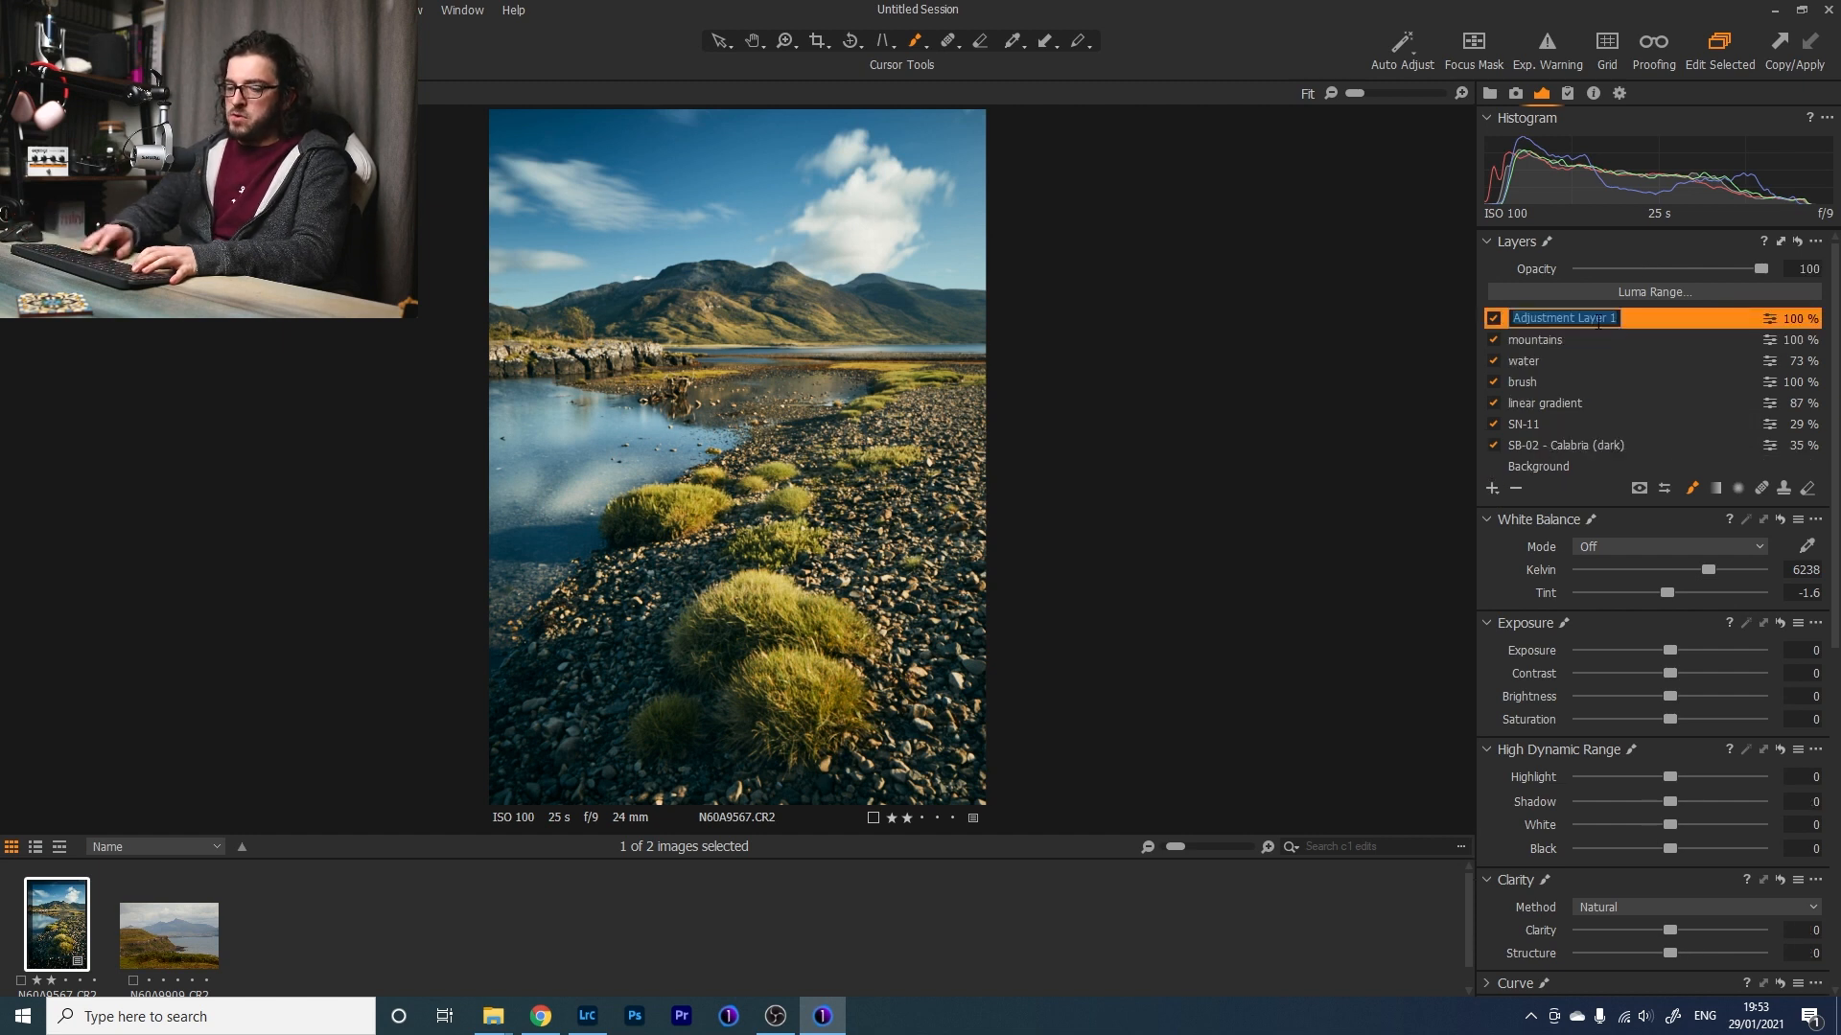
text(colour edit)
key(Return)
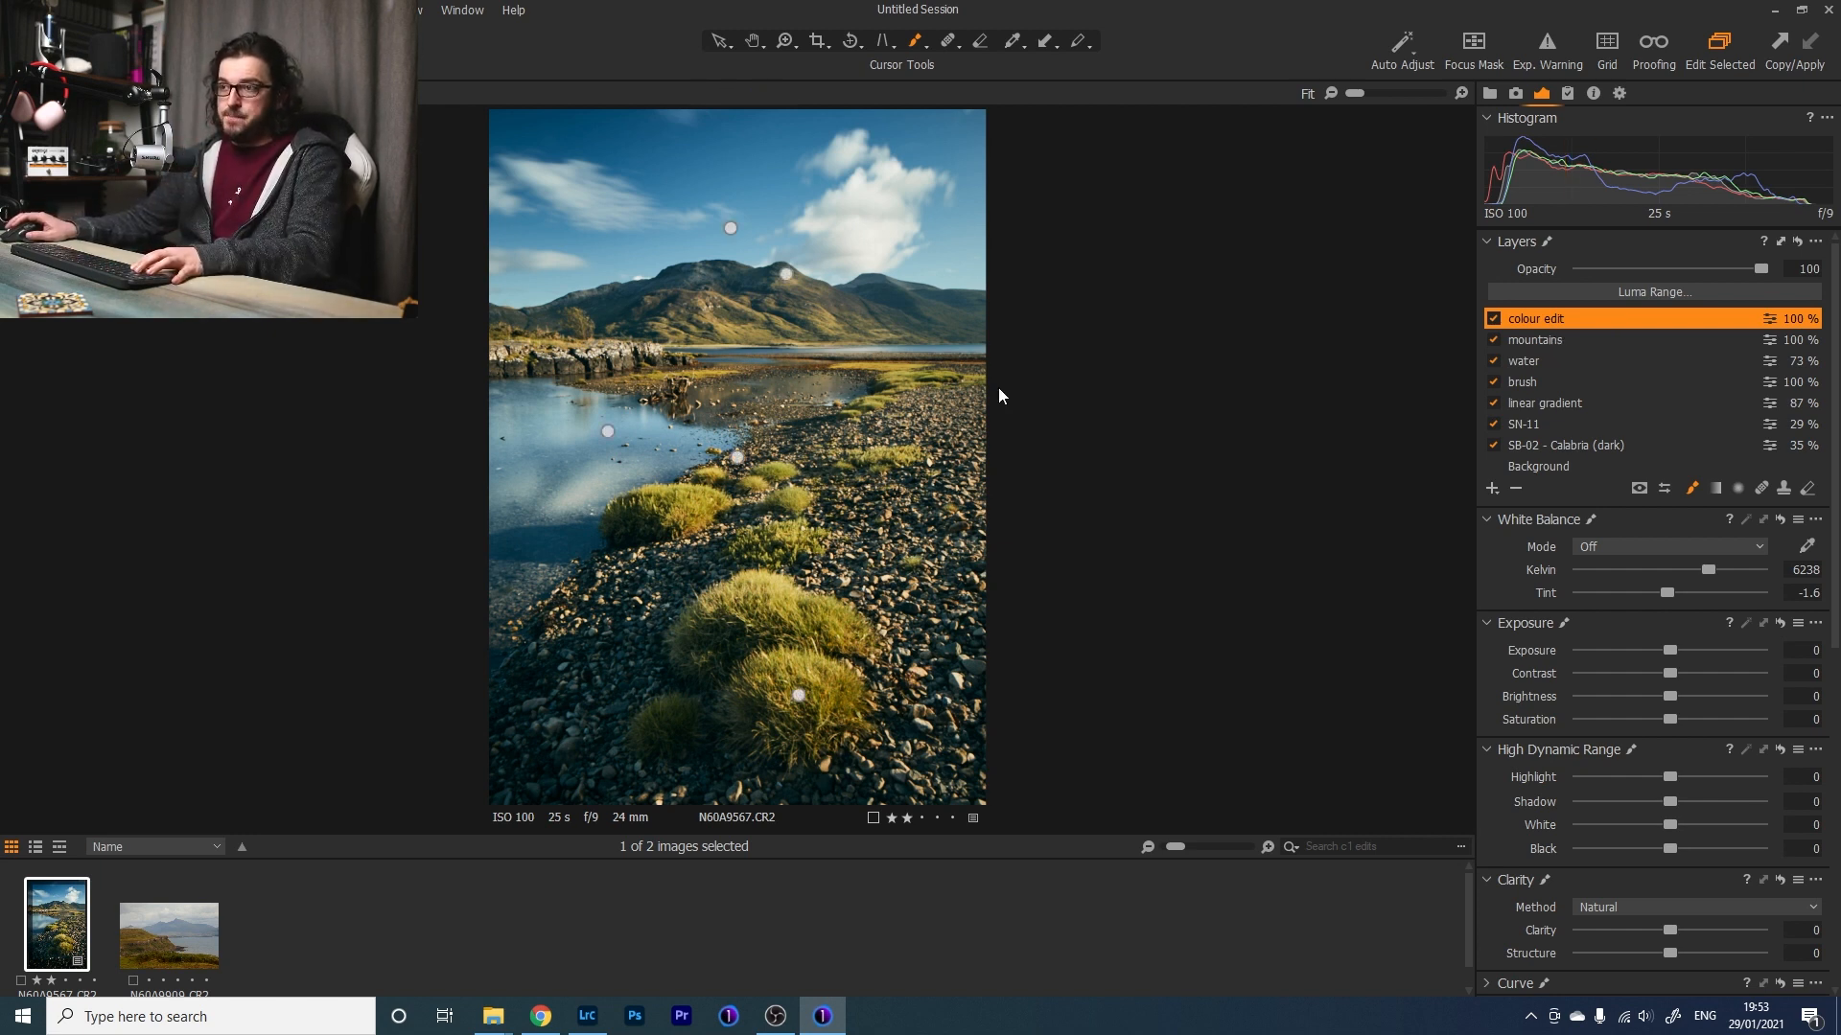
Fill the colour edit layer's mask across the entire photo and check the coverage with the mask overlay.
right_click(861, 365)
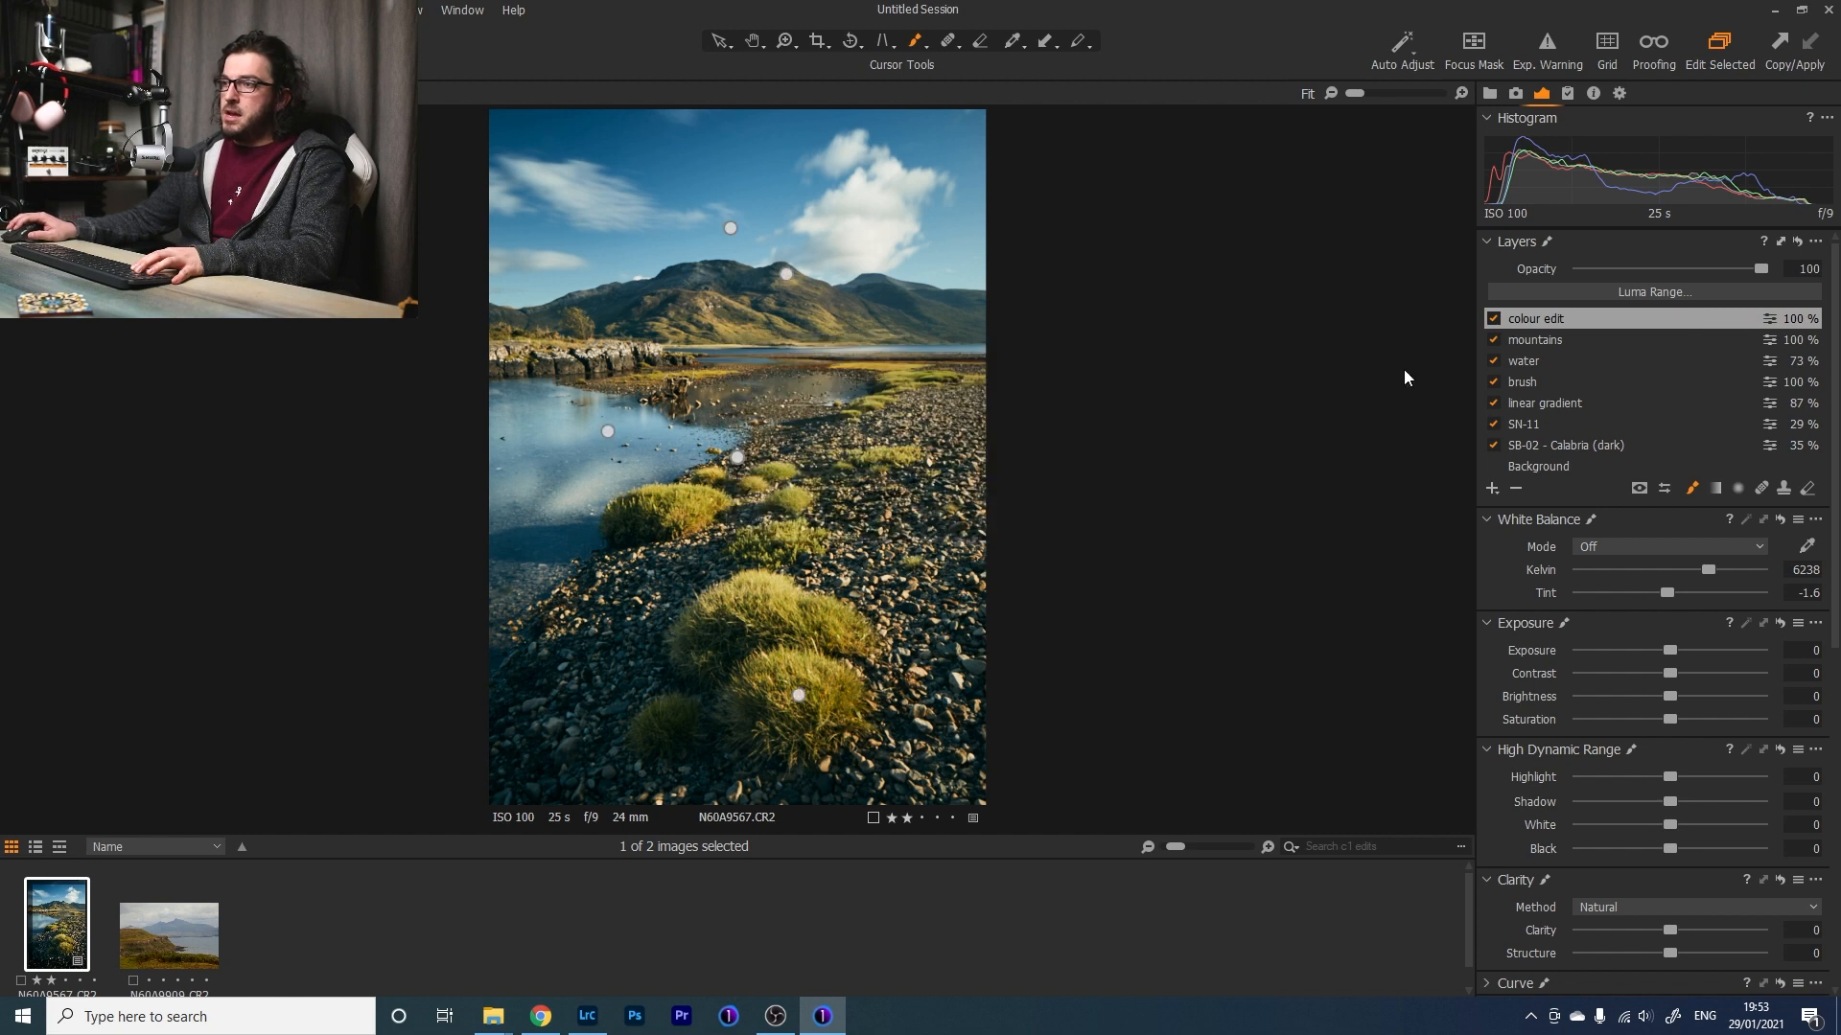
right_click(1529, 320)
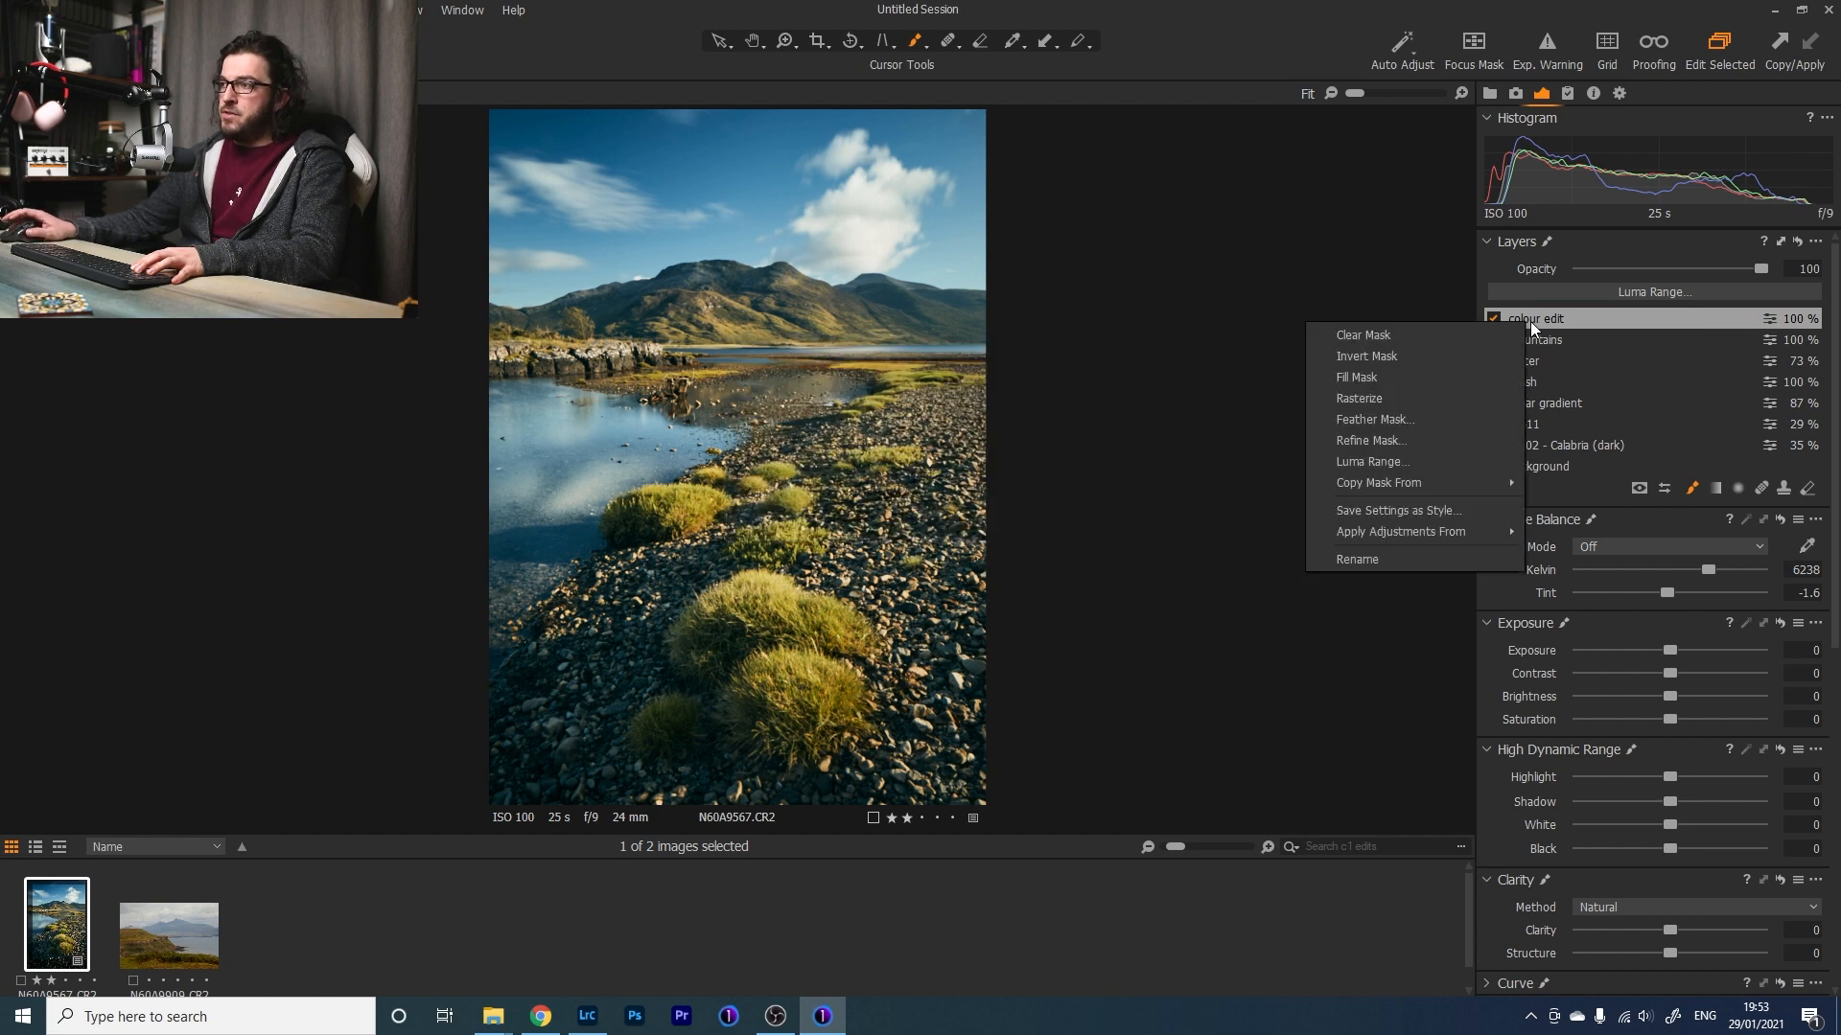
click(1465, 378)
key(m)
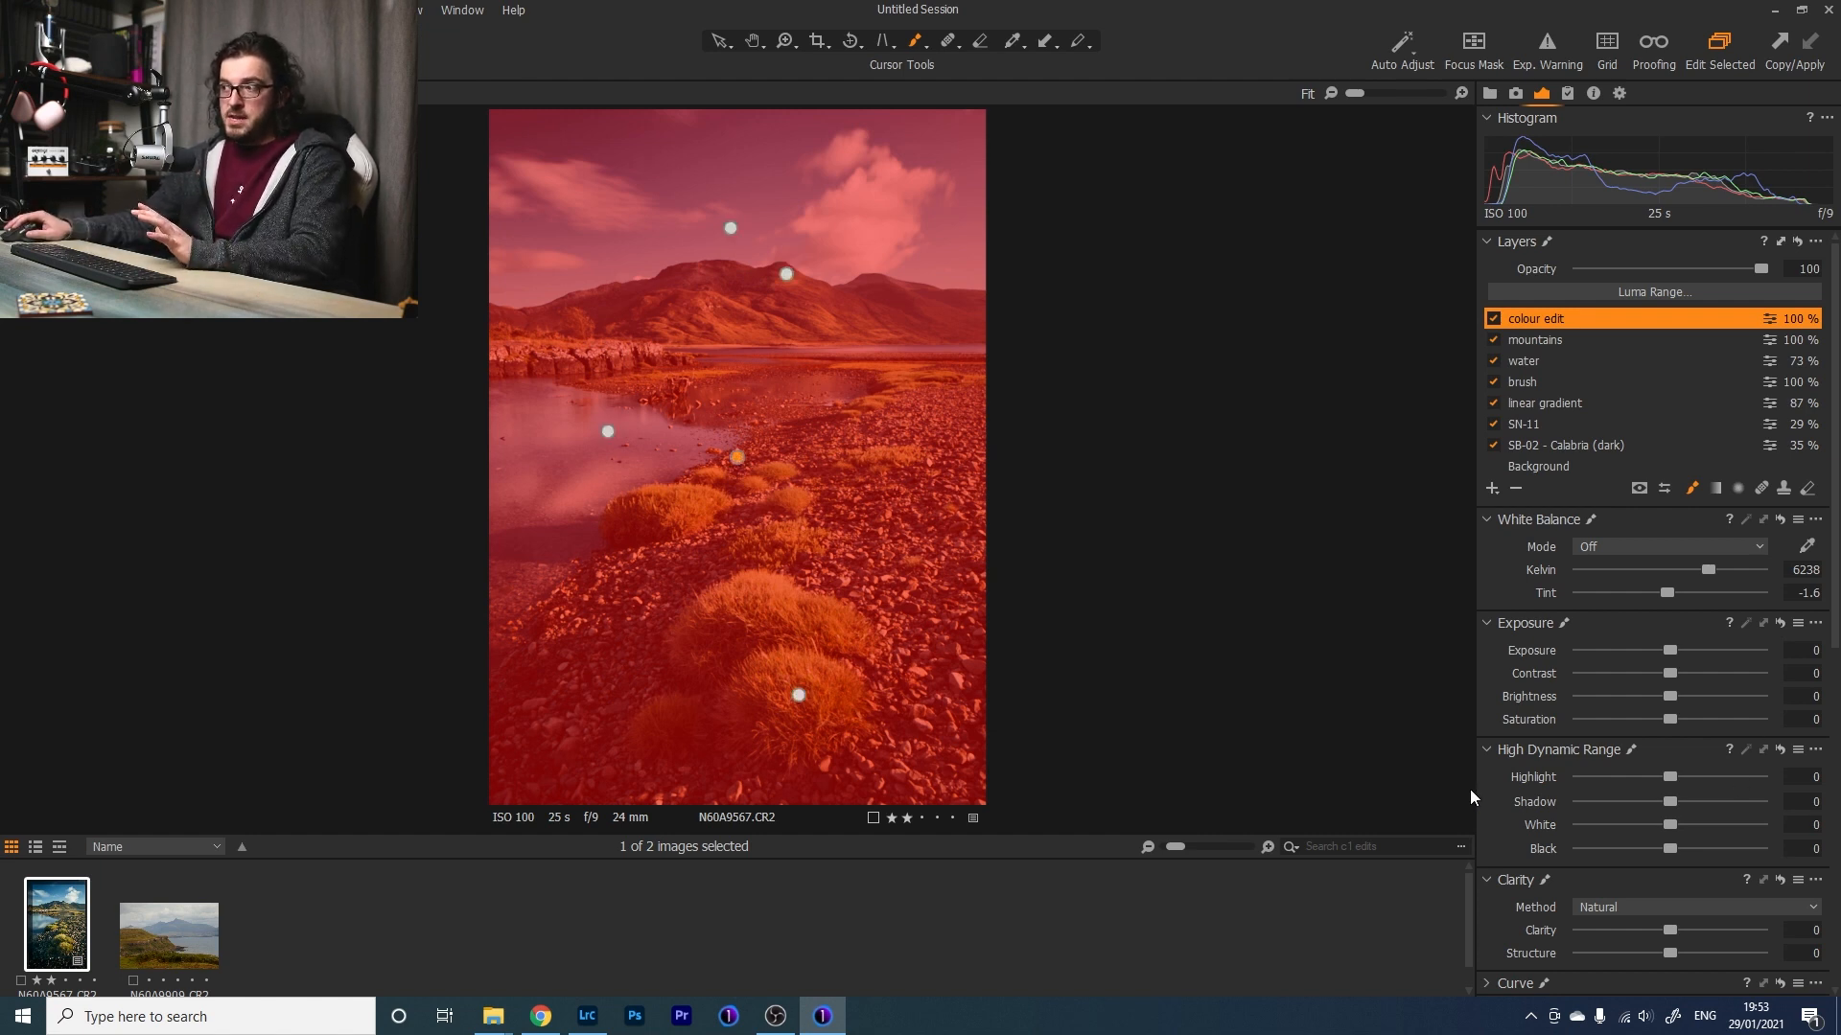
key(m)
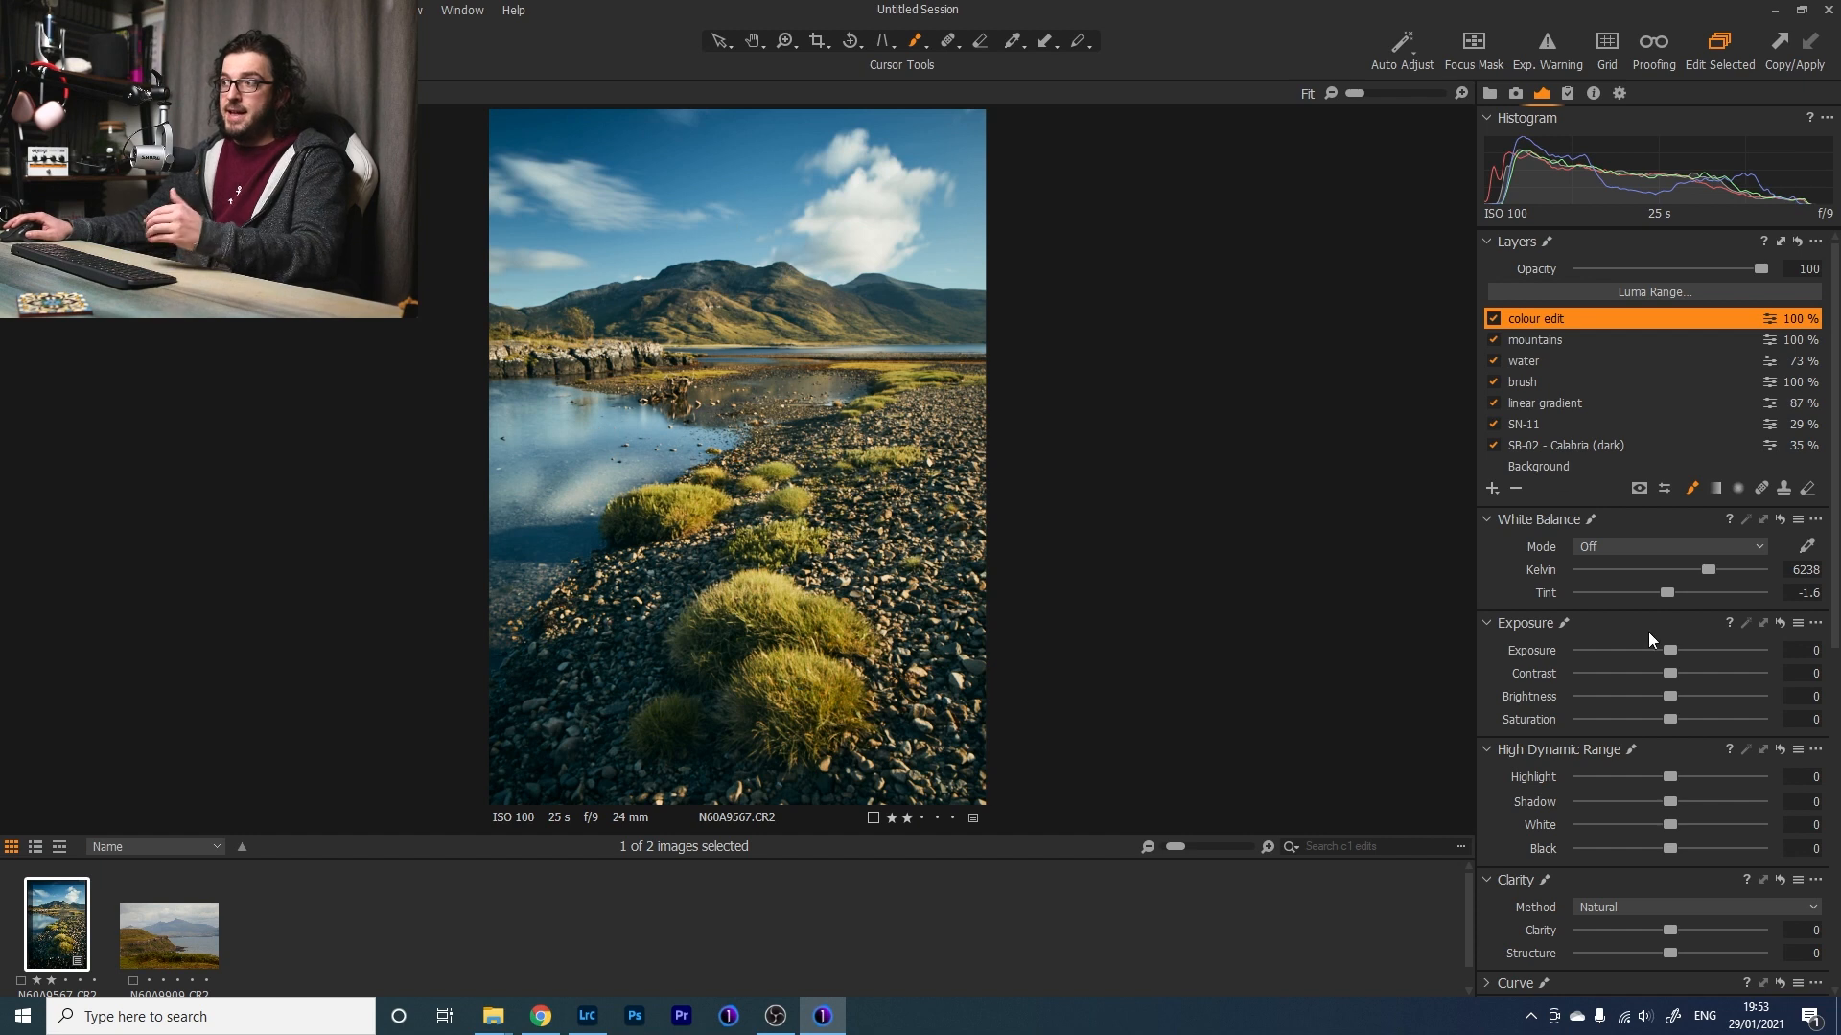
Try Contrast 50 on the colour edit layer, compare the layer off and on, and return Contrast to 0.
drag(1669, 673, 1778, 682)
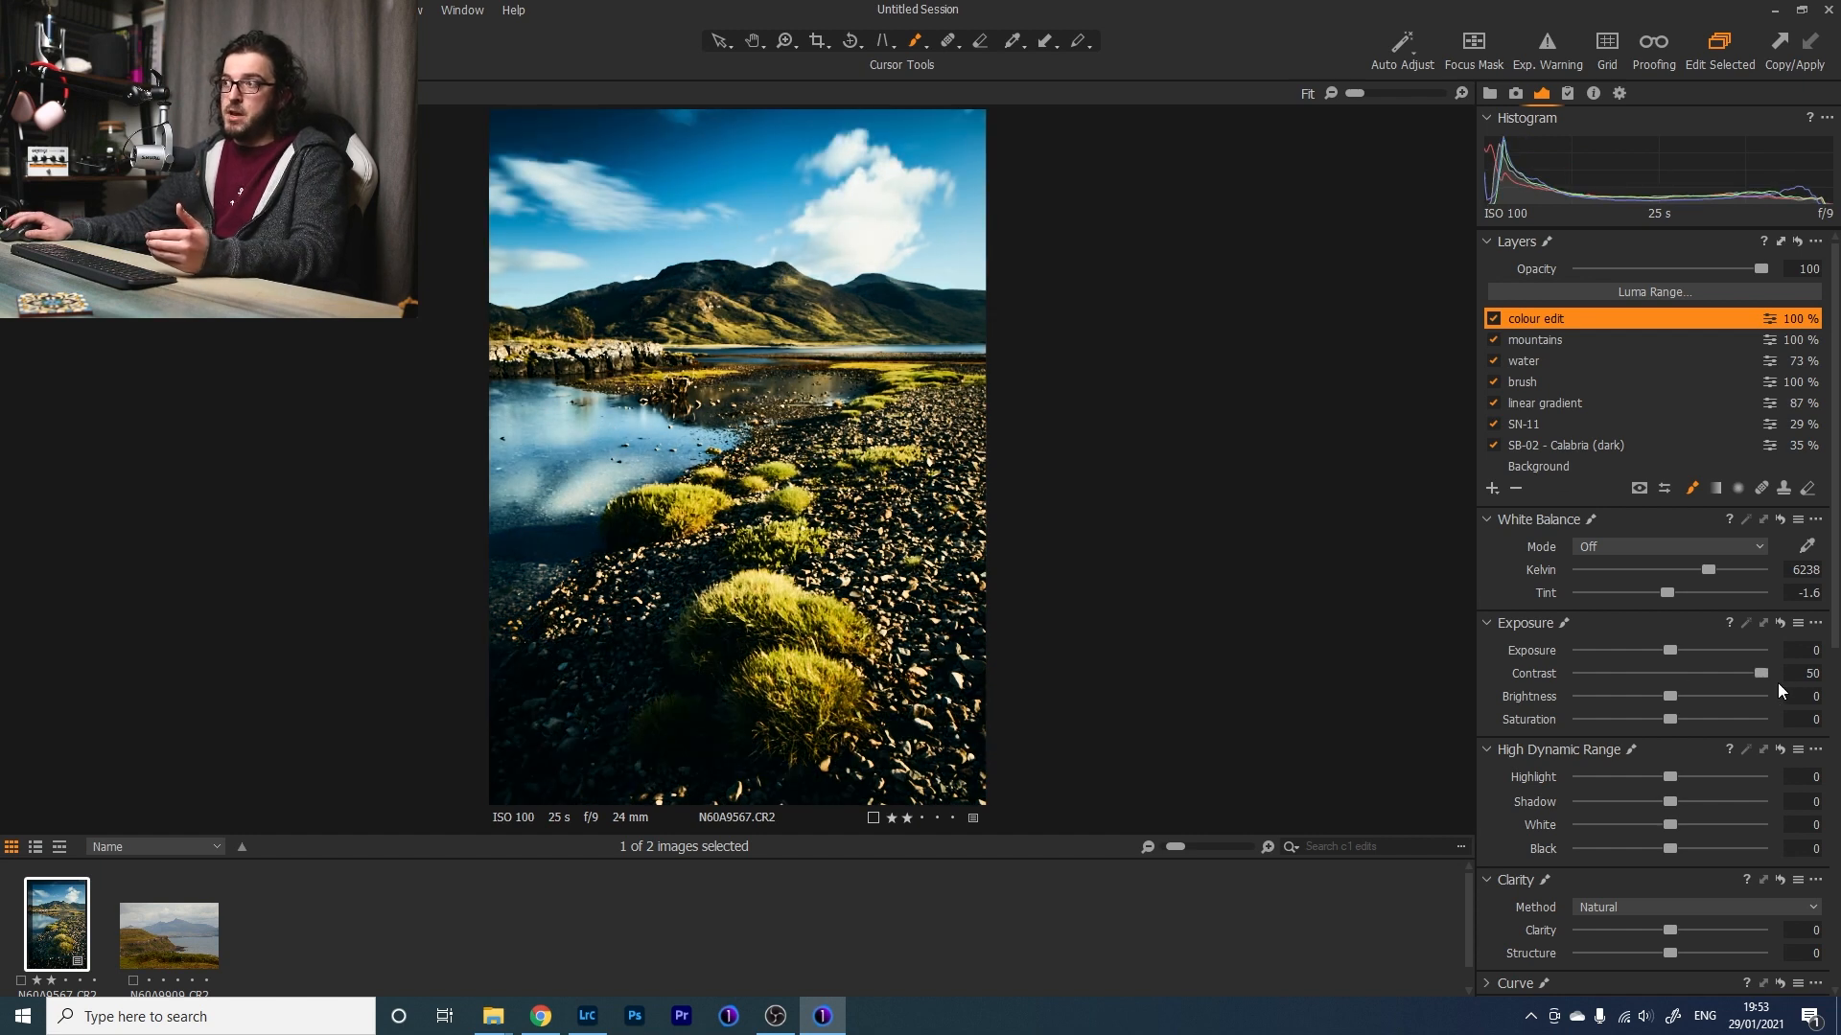
click(1497, 319)
click(1497, 319)
click(1497, 319)
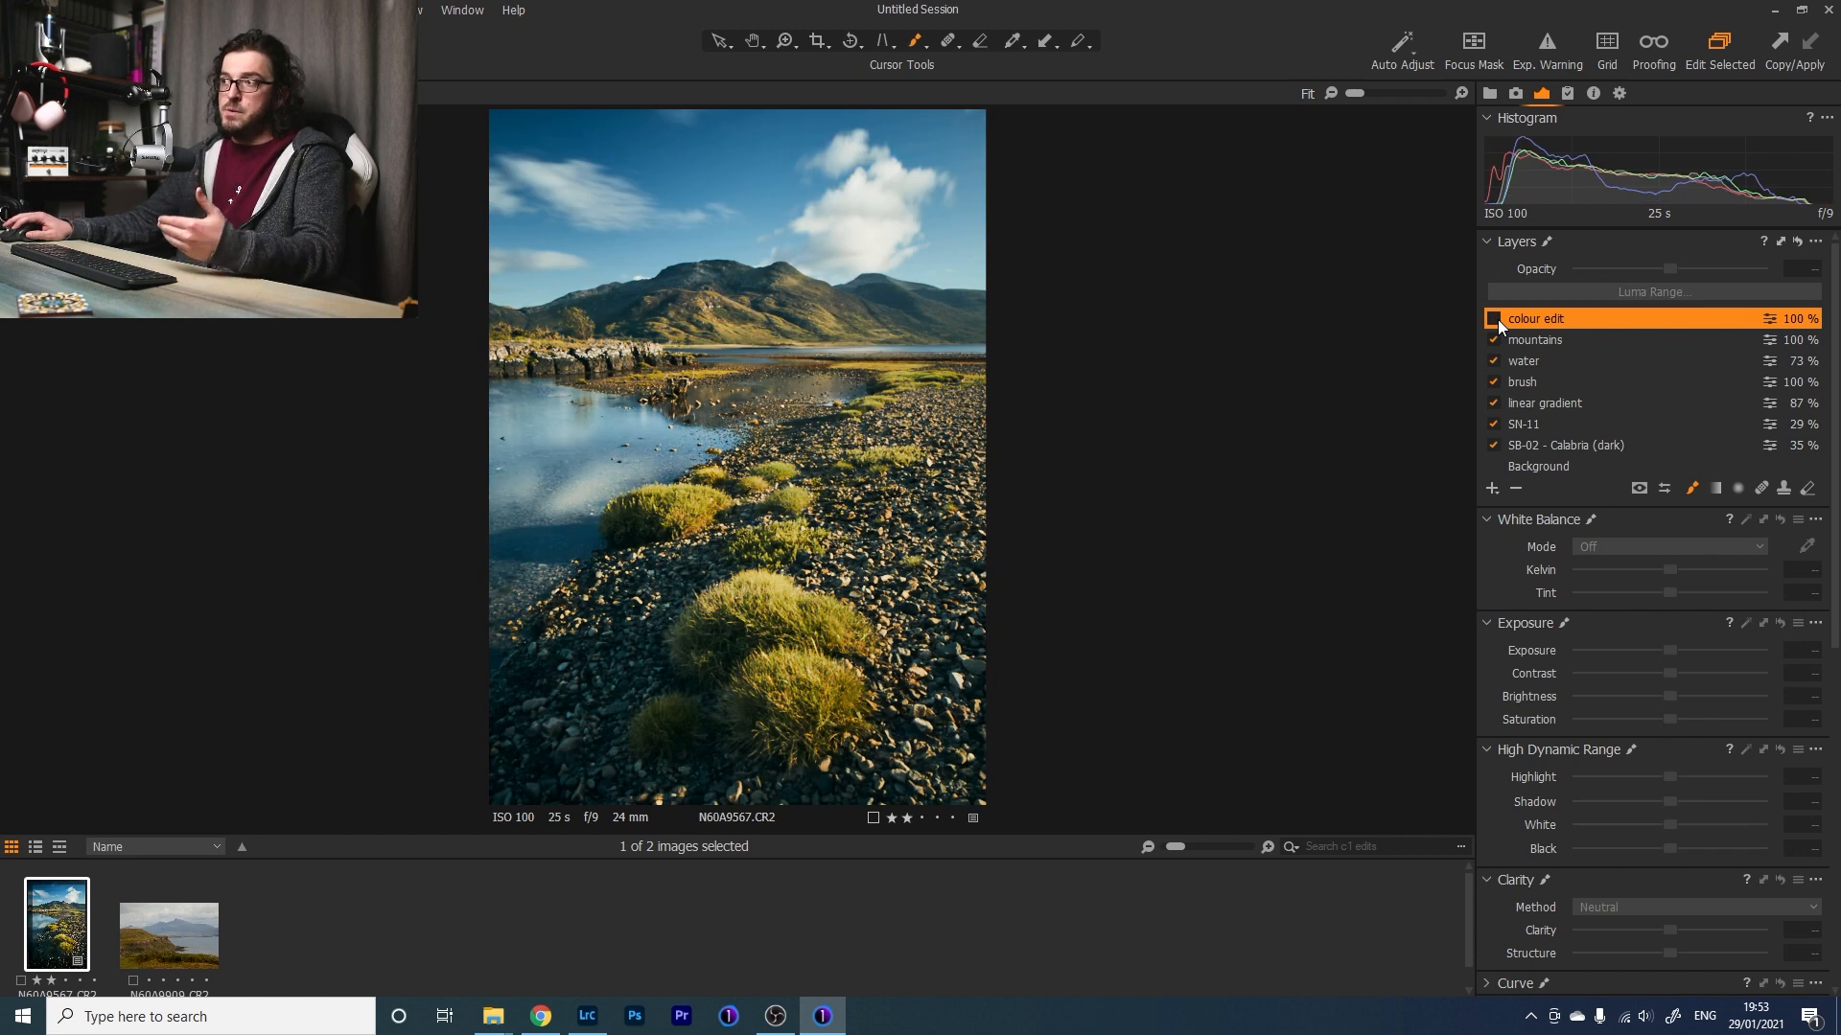
click(1498, 319)
drag(1760, 673, 1673, 684)
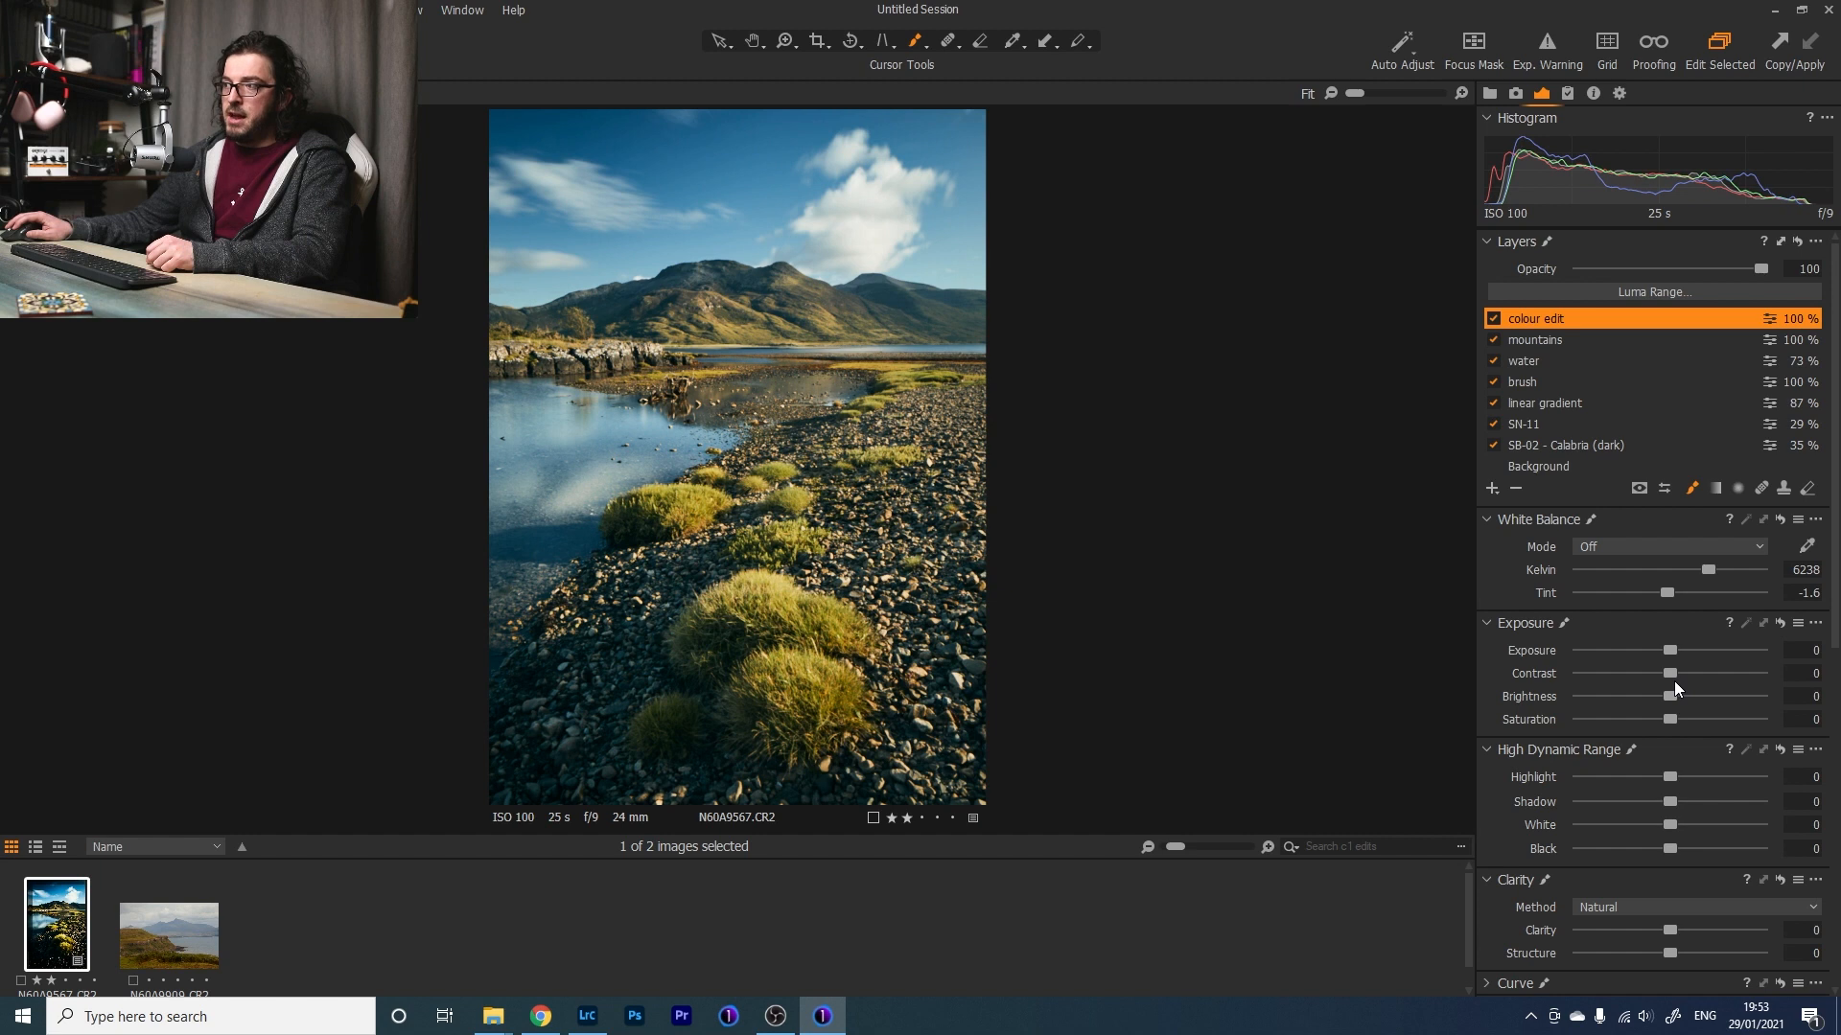
Compare the Color Editor's Basic and Advanced modes, sampling the blue sky in Advanced, and return to Basic.
scroll(1560, 377, down, 1)
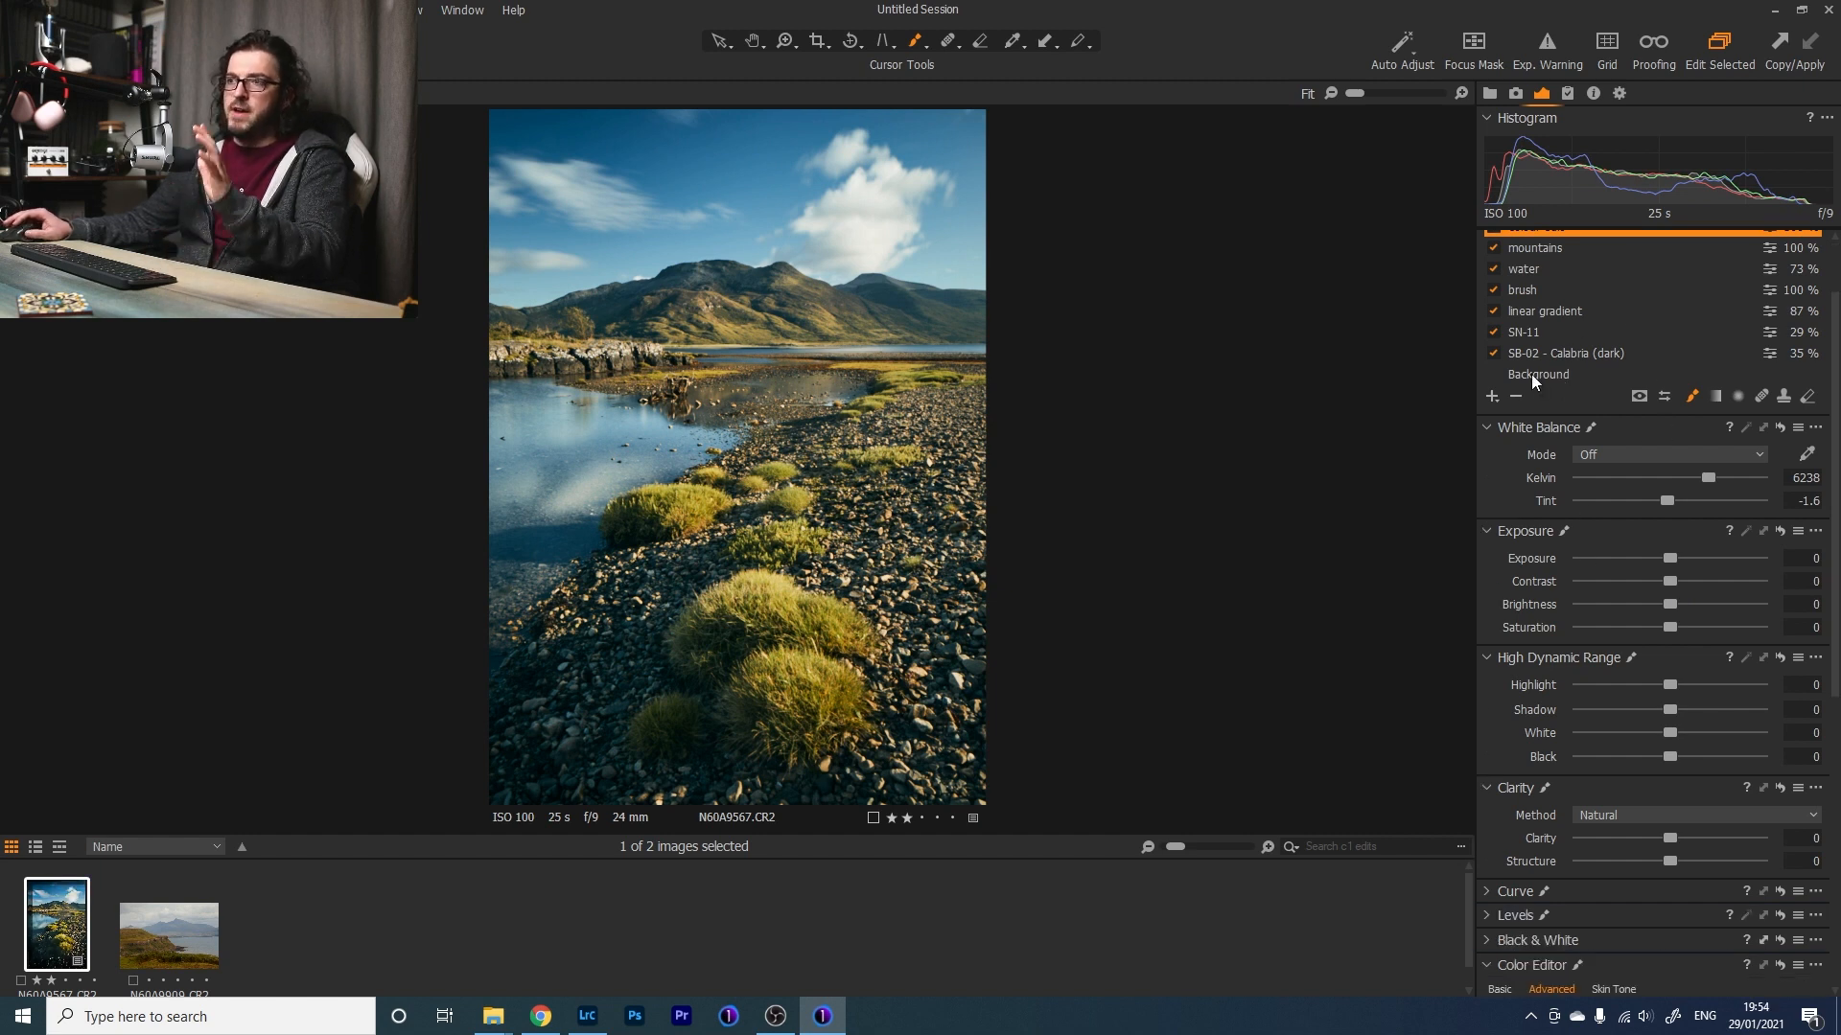
scroll(1531, 379, down, 5)
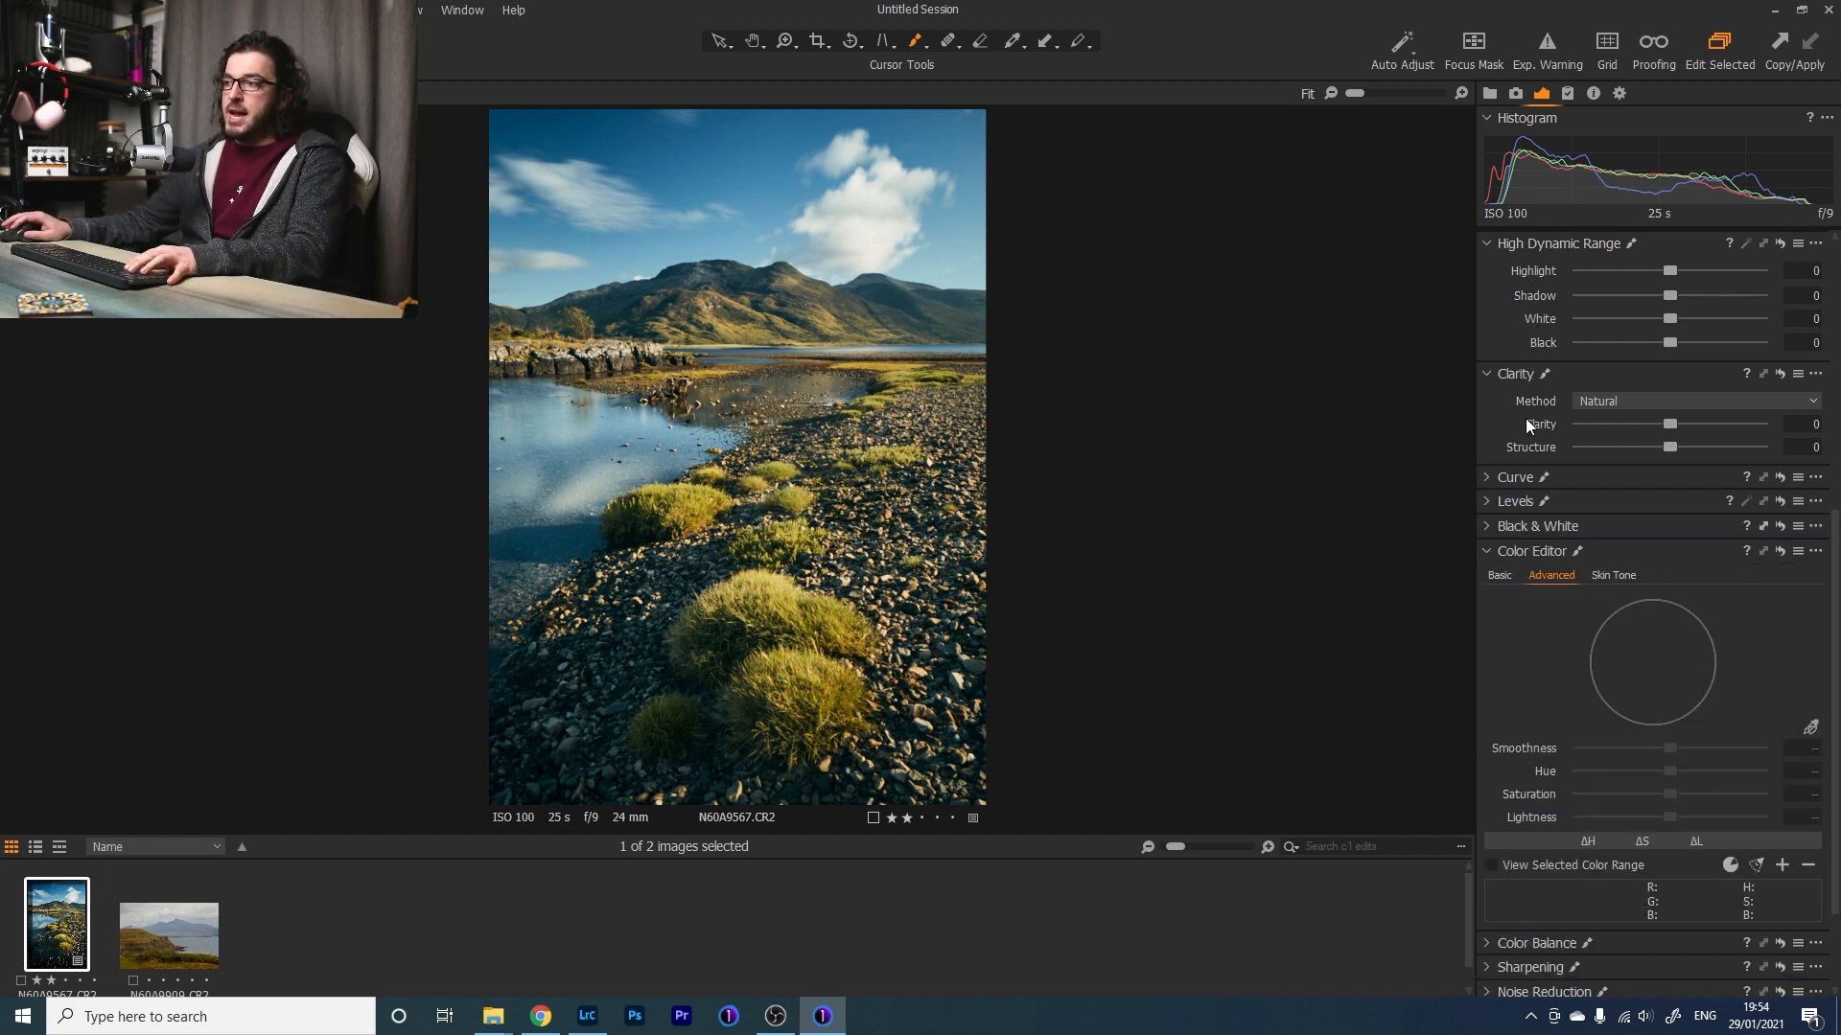
scroll(1534, 436, down, 2)
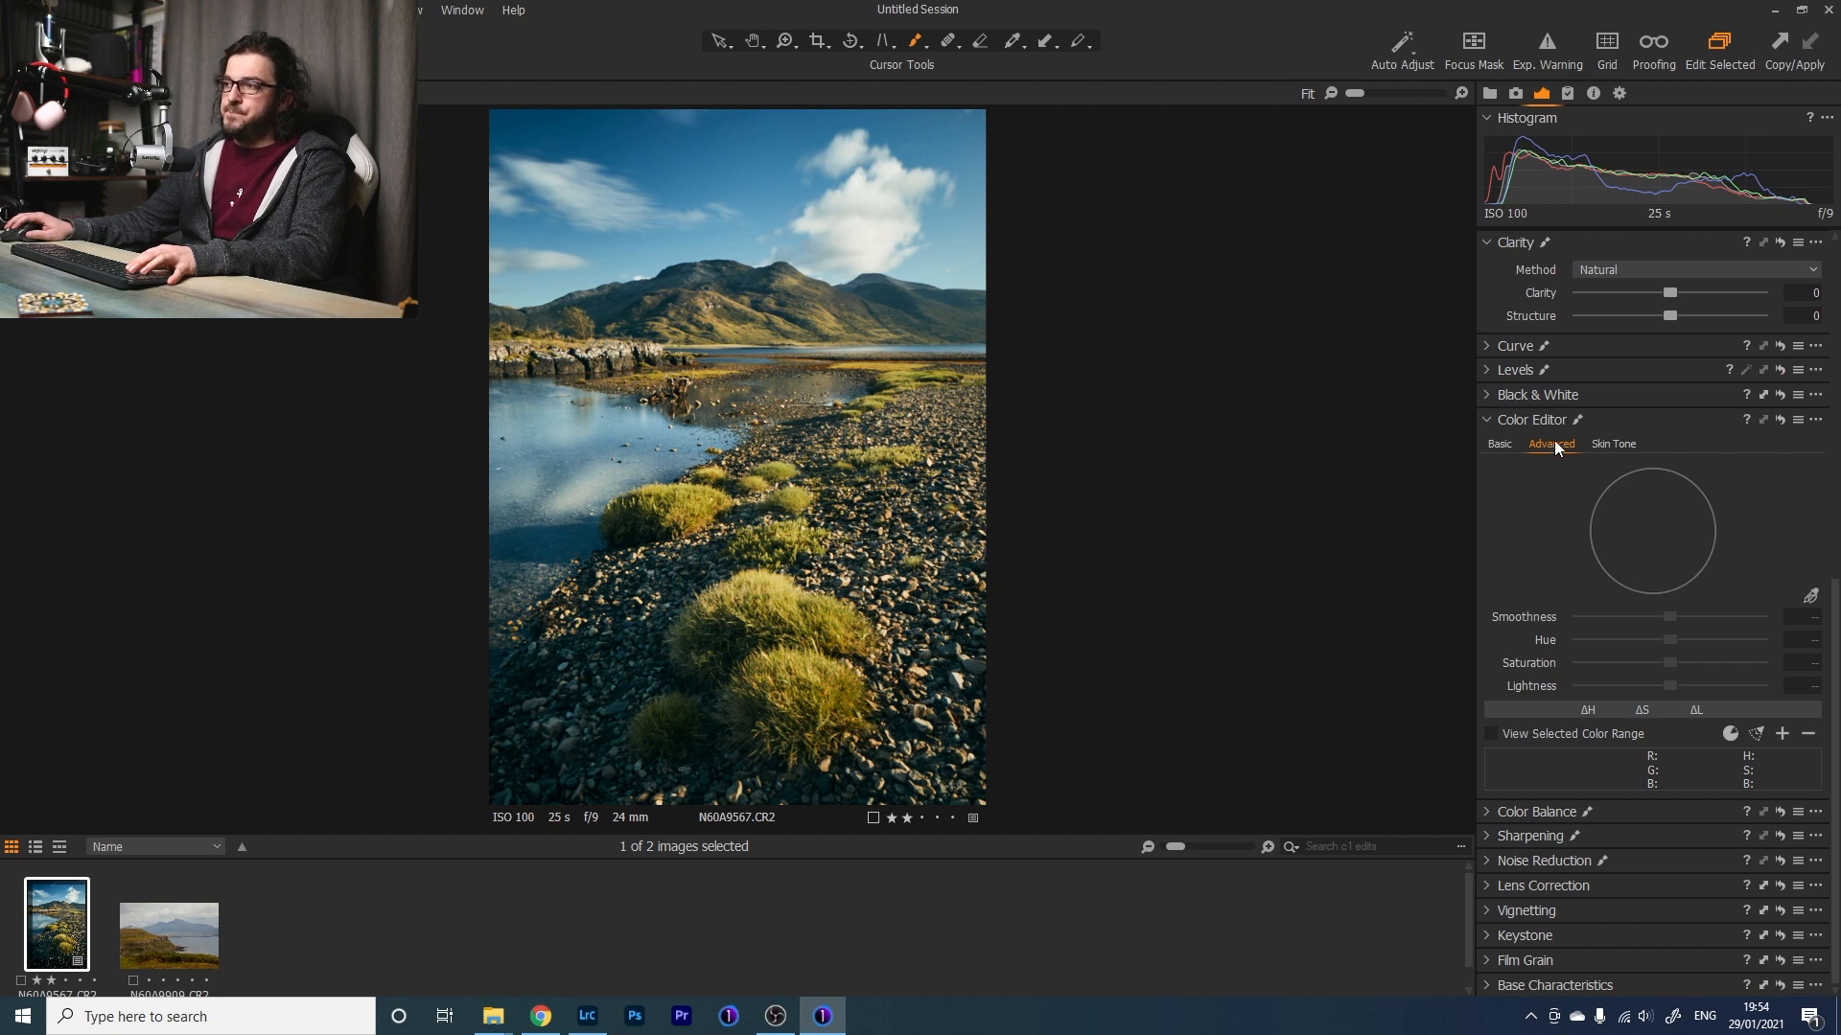
click(1498, 443)
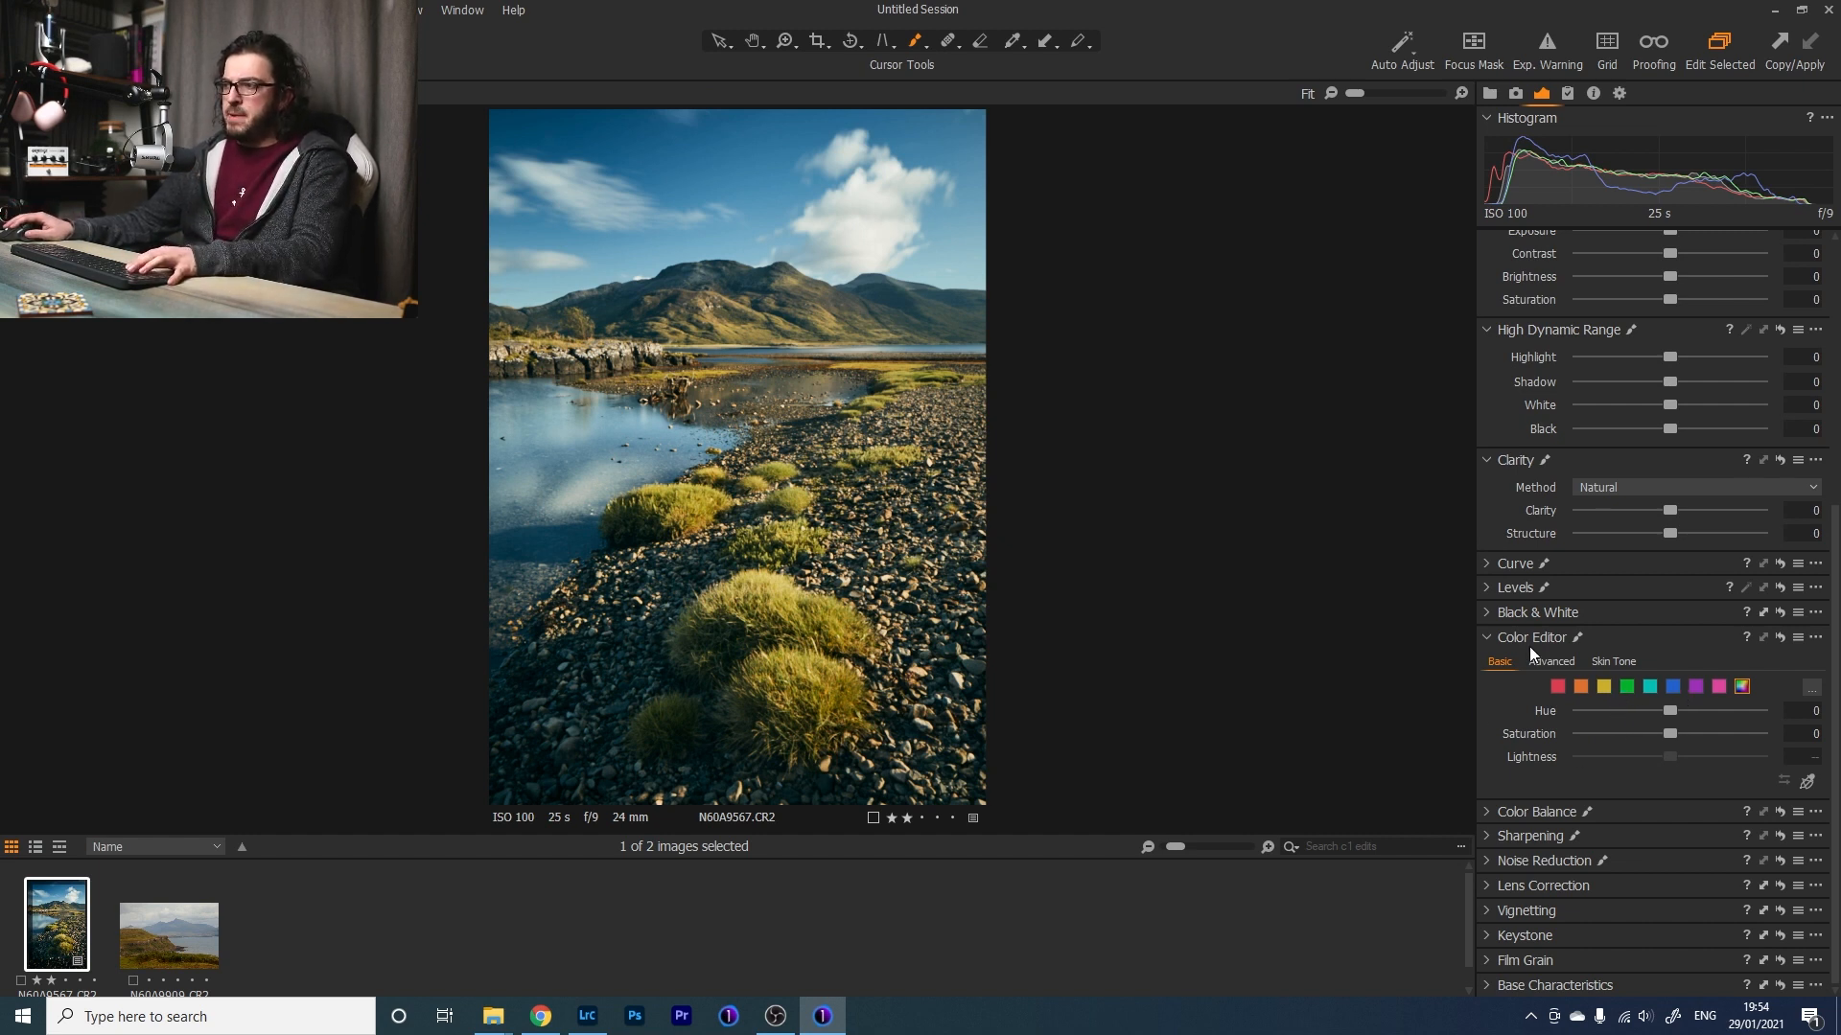
click(1551, 661)
click(1810, 767)
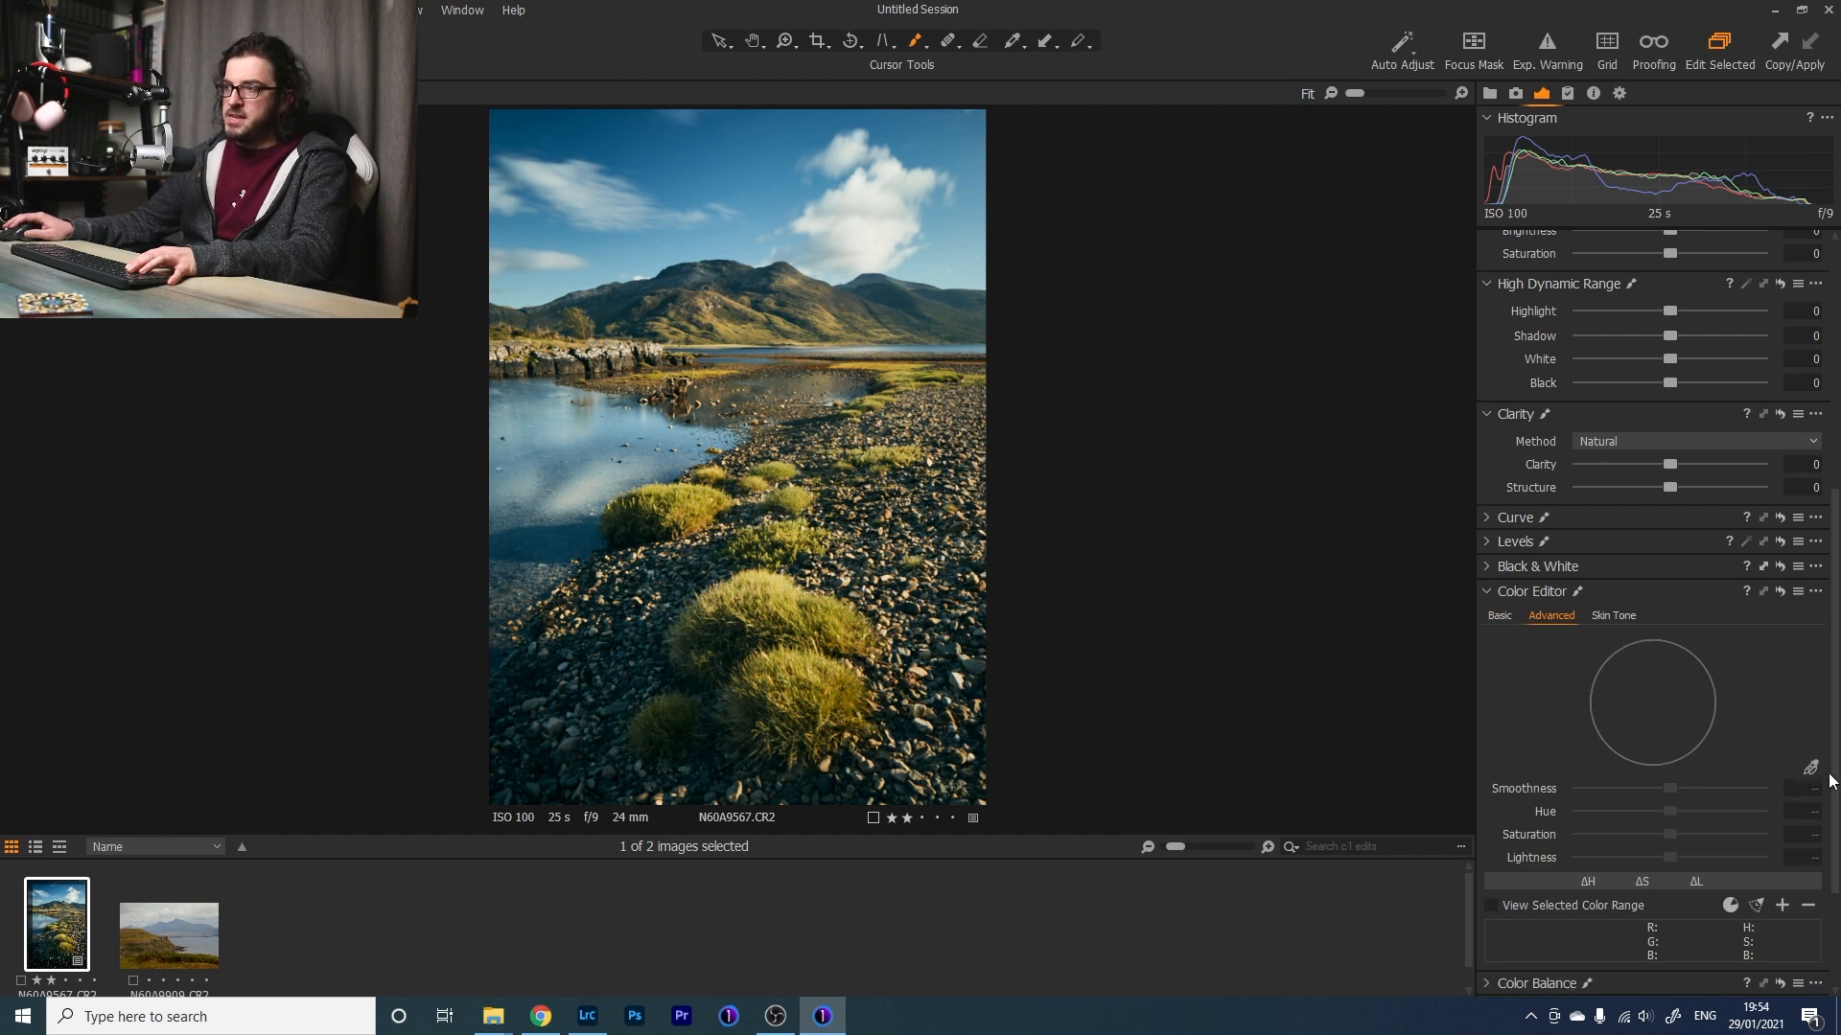
click(690, 145)
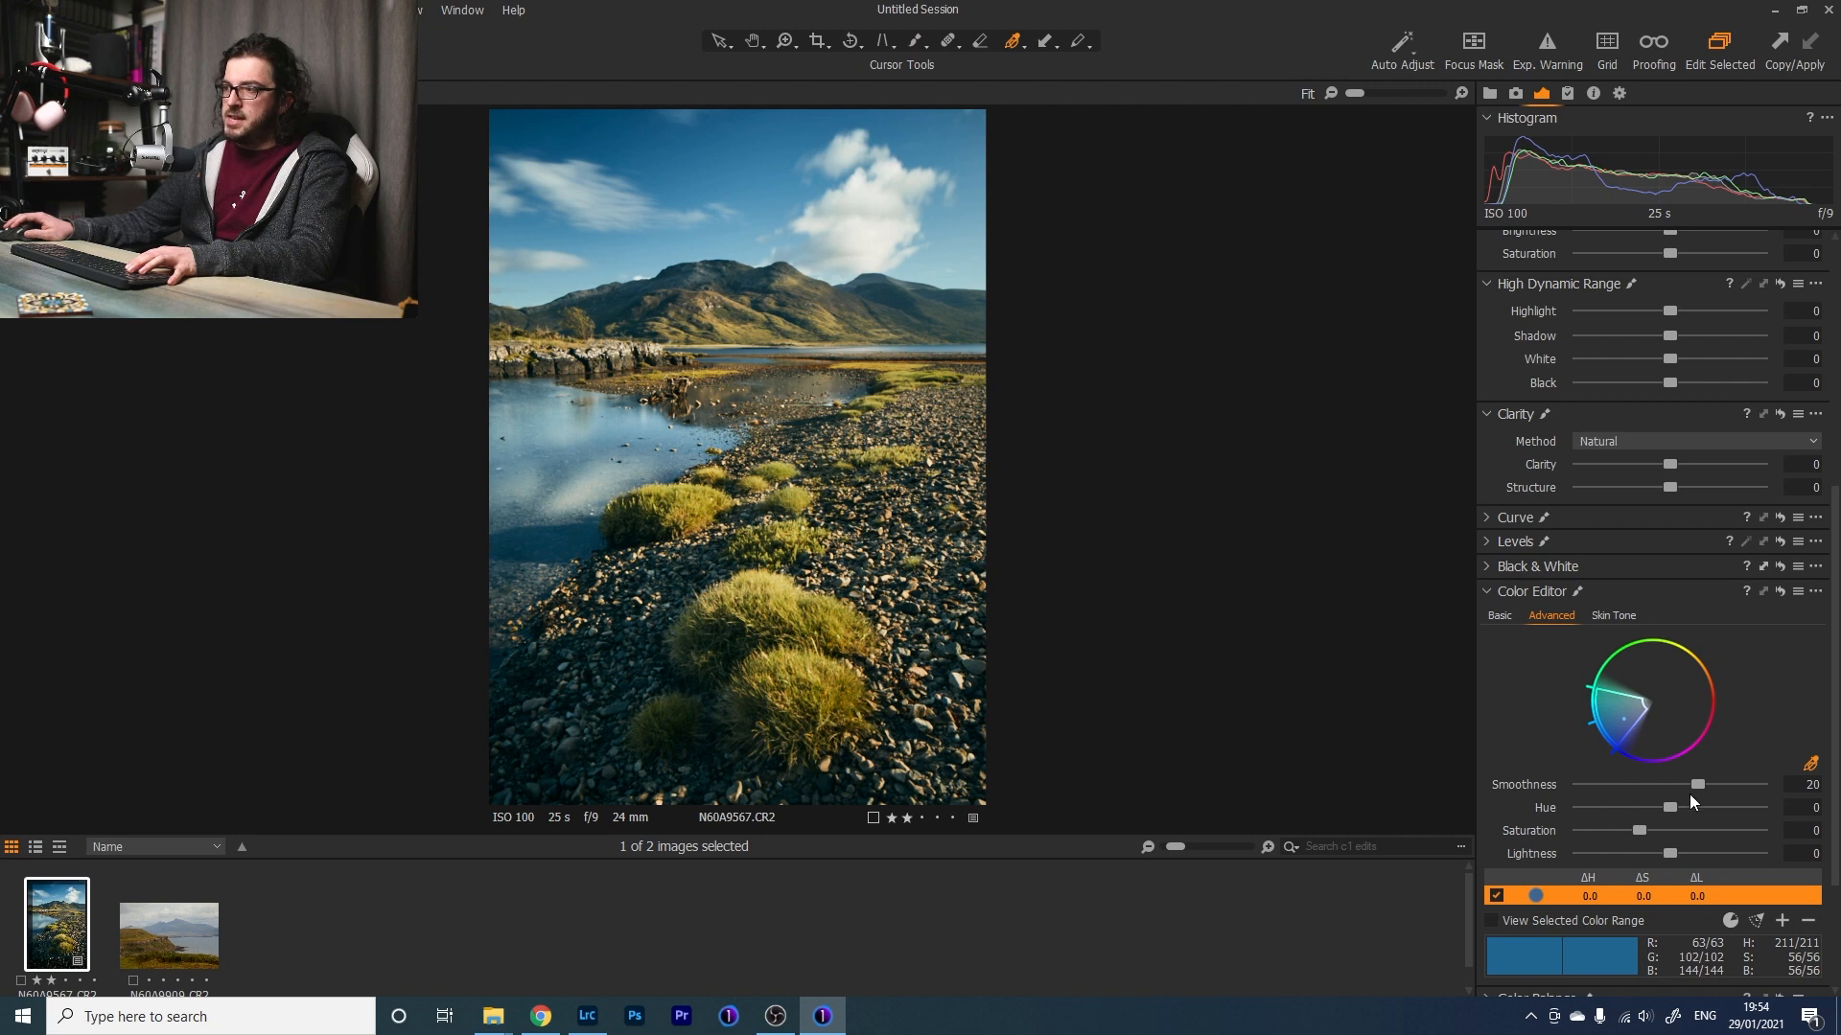
click(1497, 617)
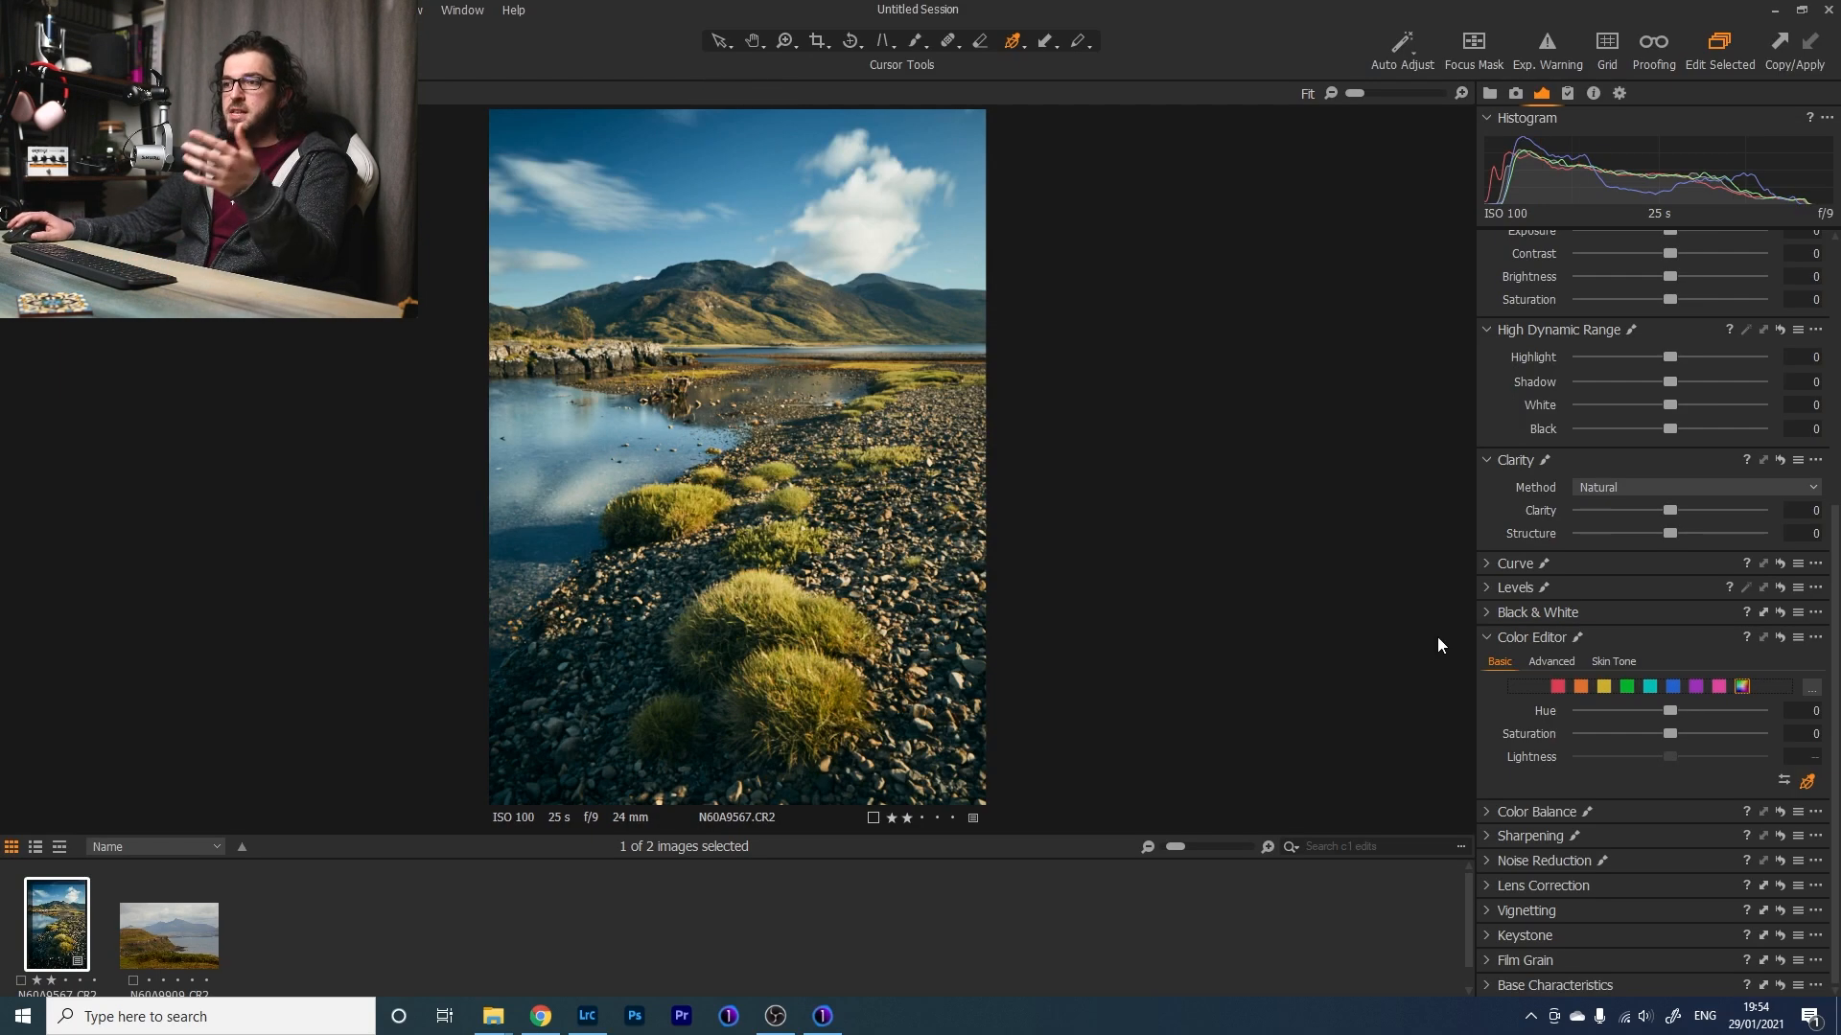
On the colour edit layer, set the green Hue to -30 and fine-tune the yellow Hue to -12.3.
click(1630, 684)
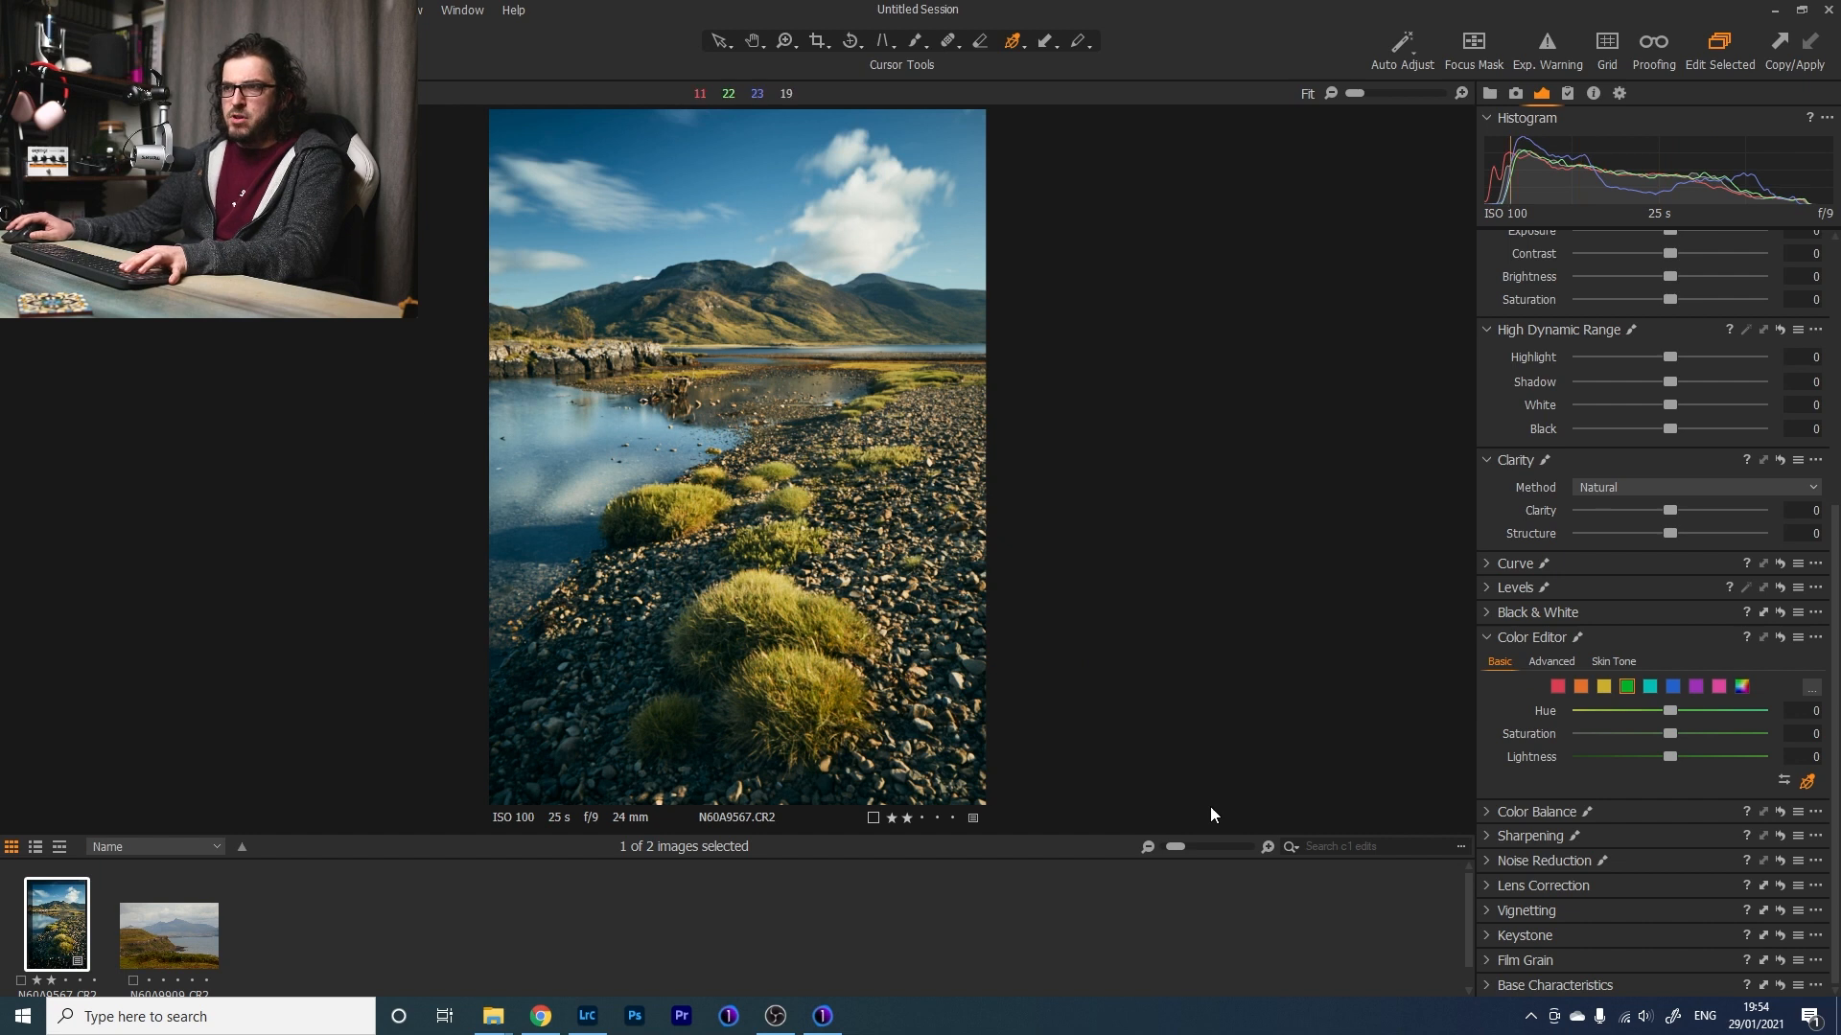
drag(1669, 710, 1517, 797)
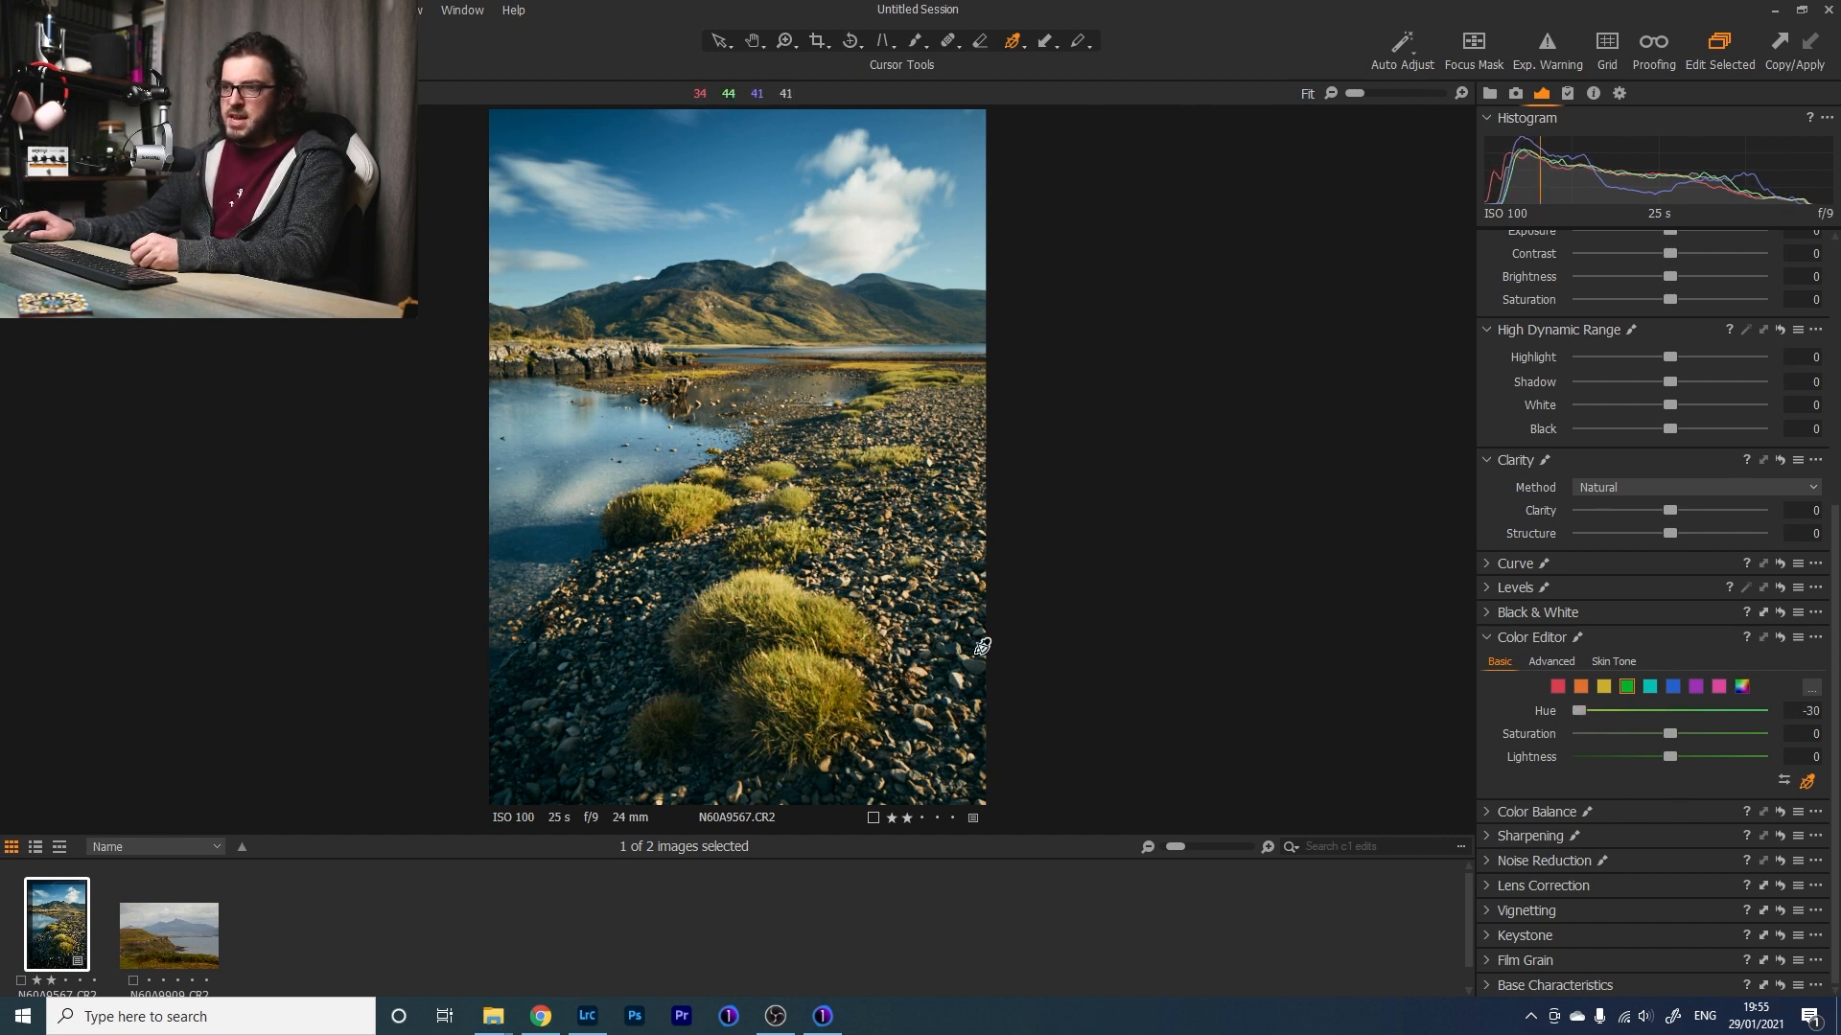
click(1605, 688)
drag(1672, 711, 1538, 739)
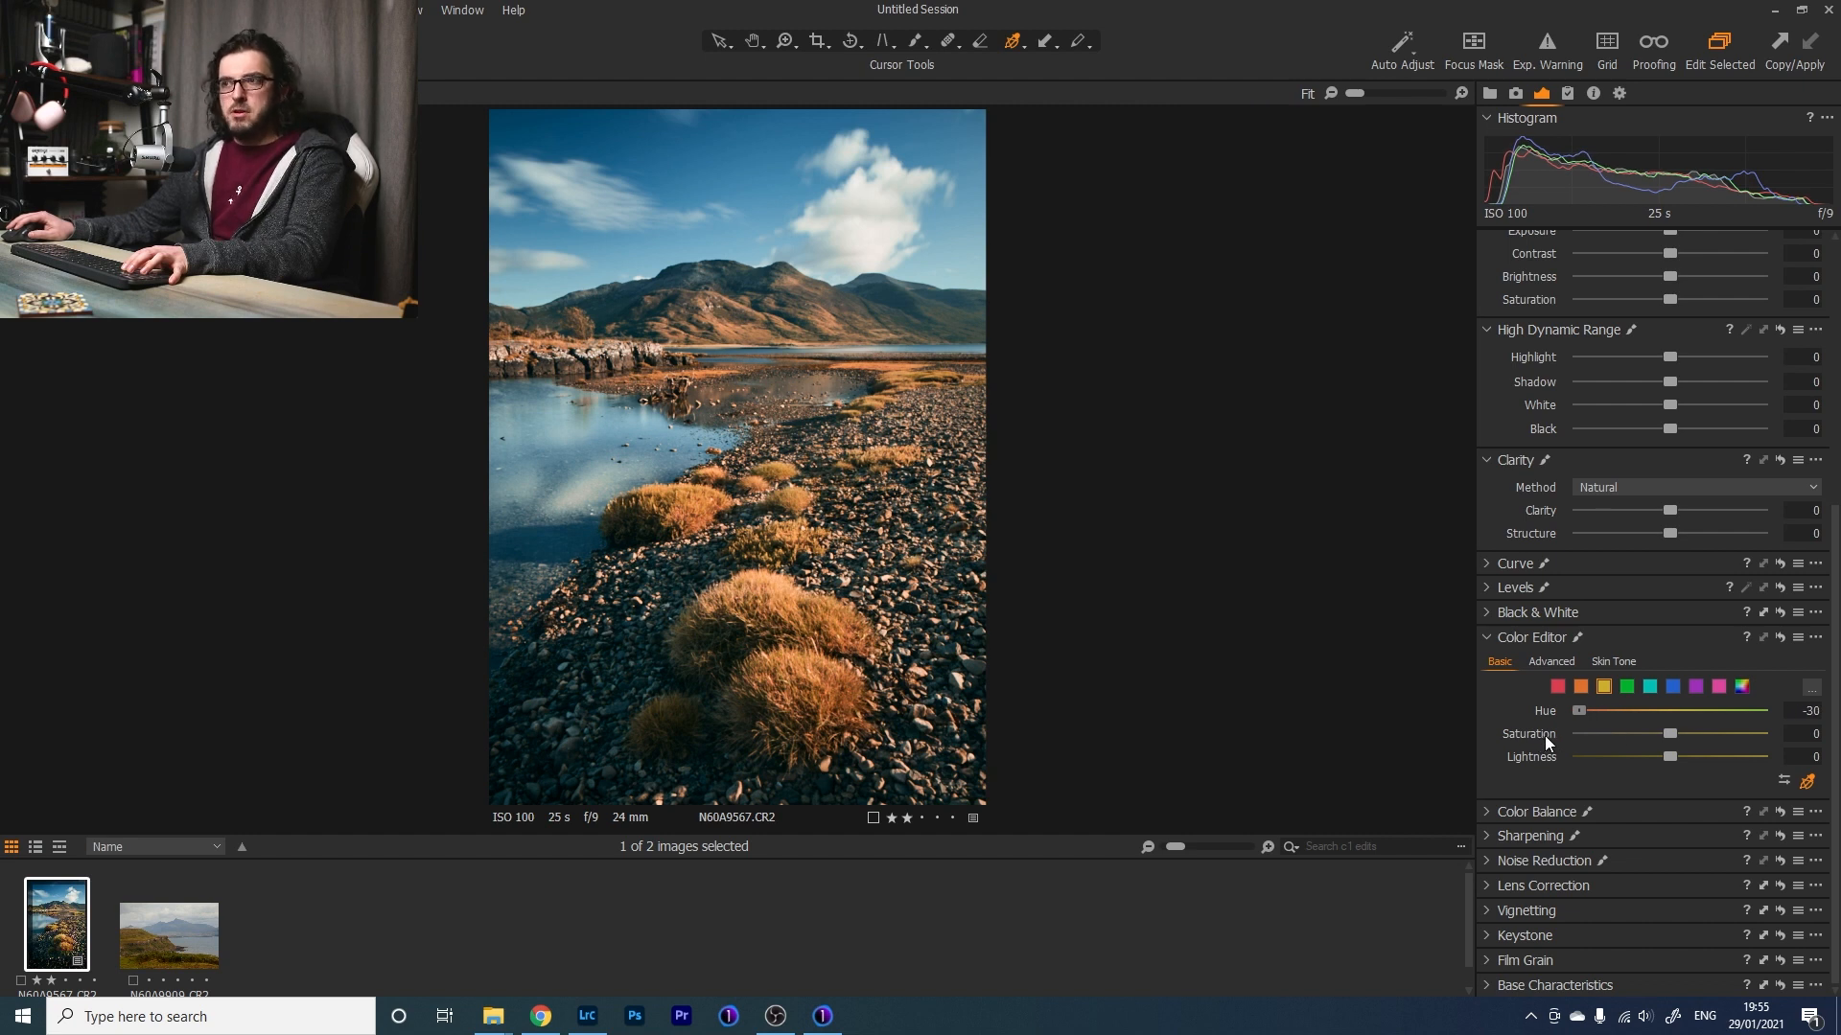
mouse_move(1544, 734)
mouse_down()
mouse_move(1638, 721)
mouse_move(1536, 744)
mouse_up()
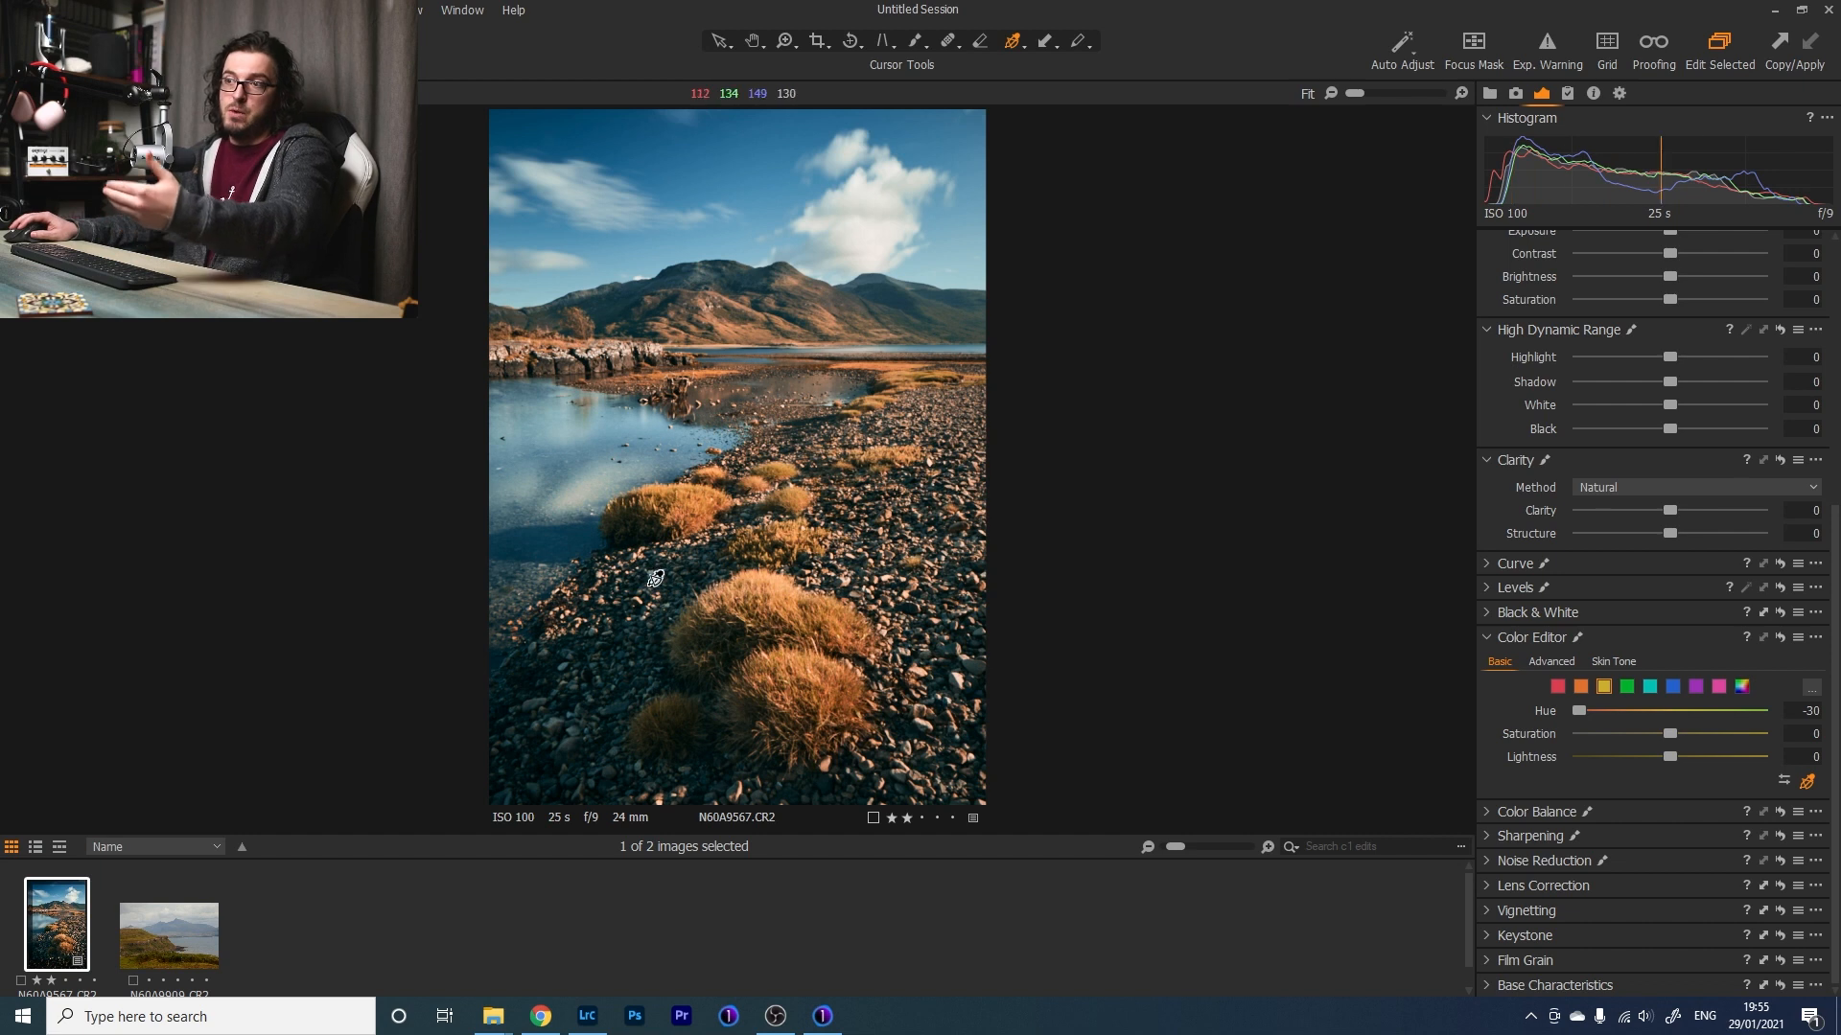
drag(1585, 712, 1651, 722)
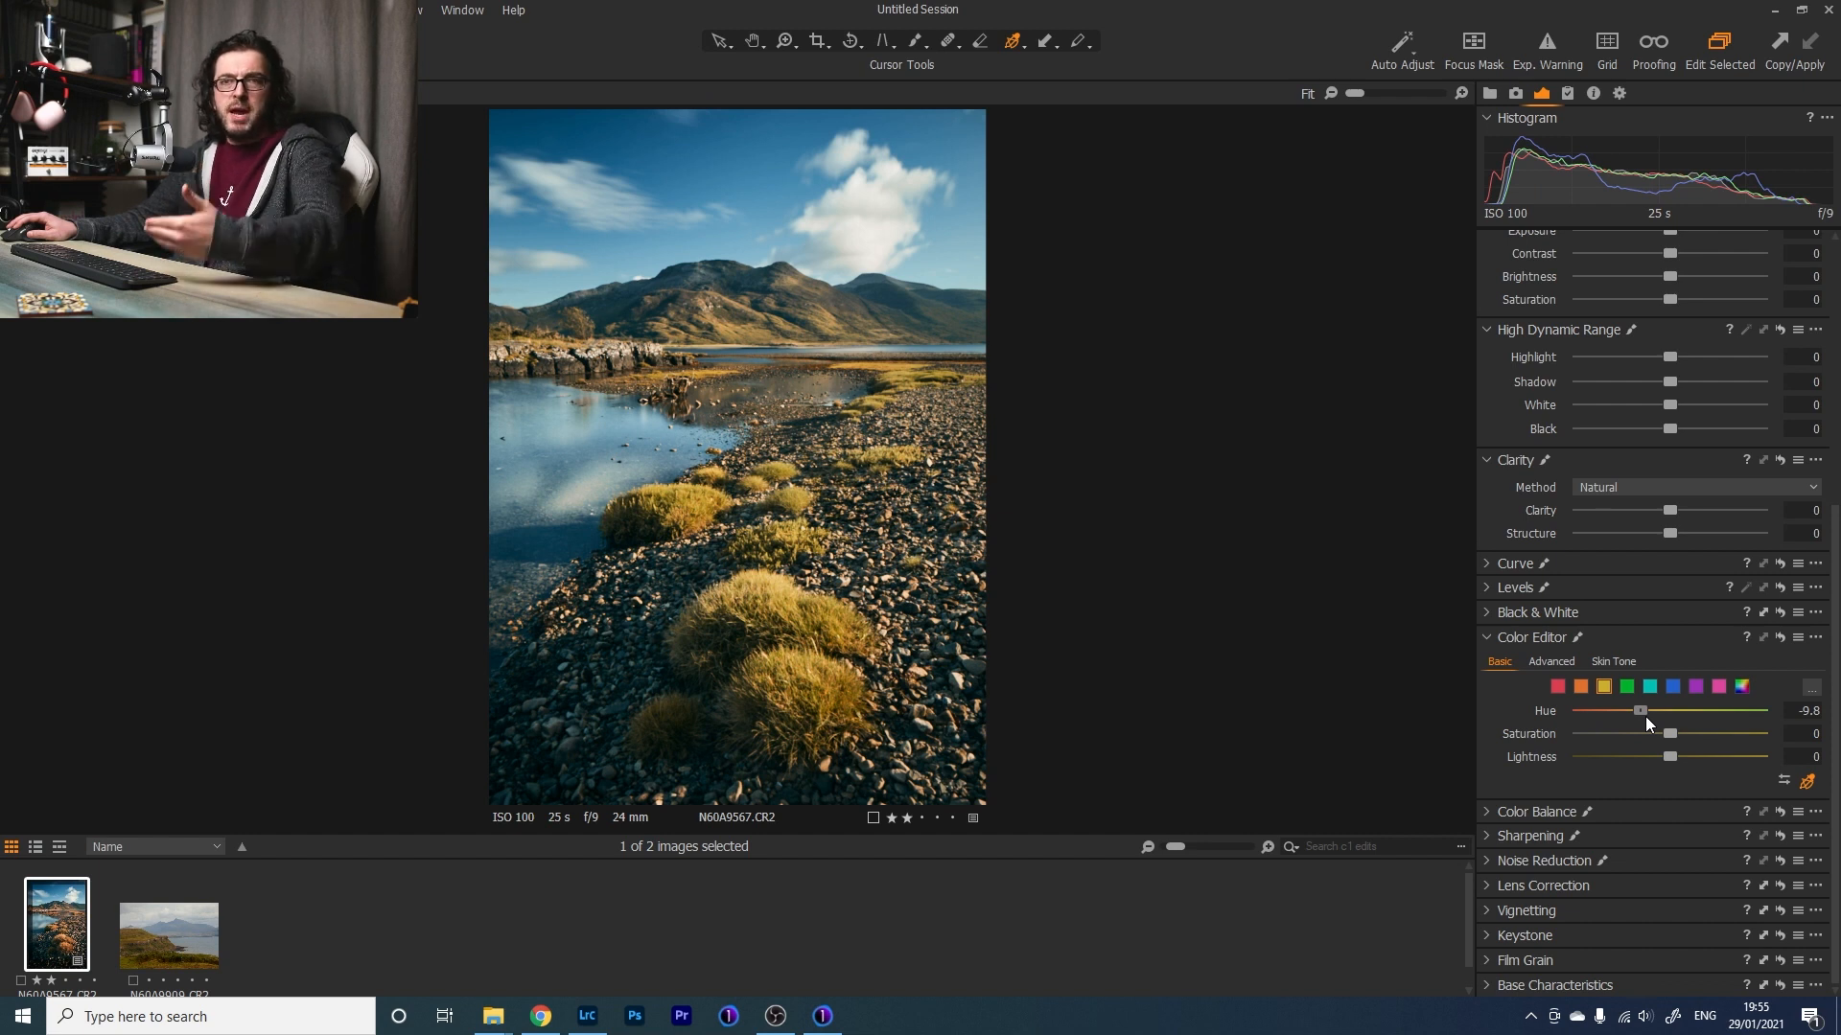
drag(1645, 716, 1638, 716)
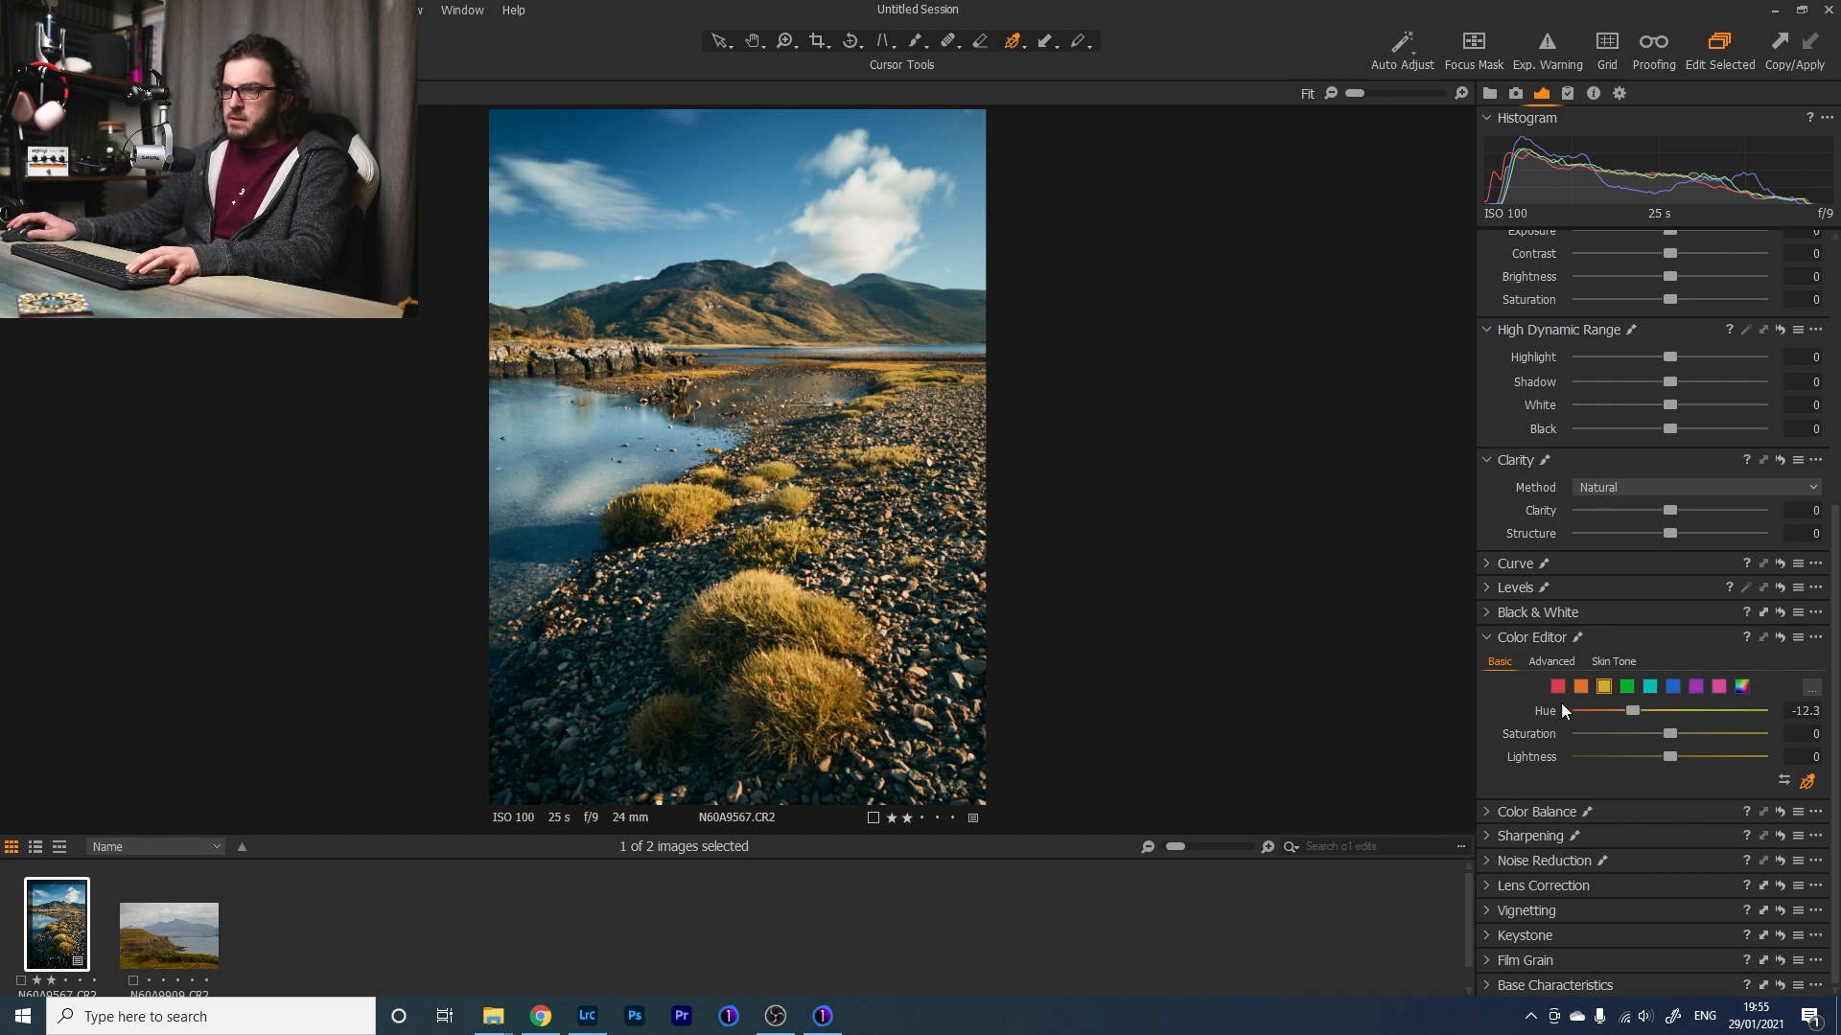
Set the orange Hue to -14.5 in the Color Editor's Basic mode.
click(1580, 686)
drag(1671, 710, 1532, 738)
drag(1785, 749, 1626, 729)
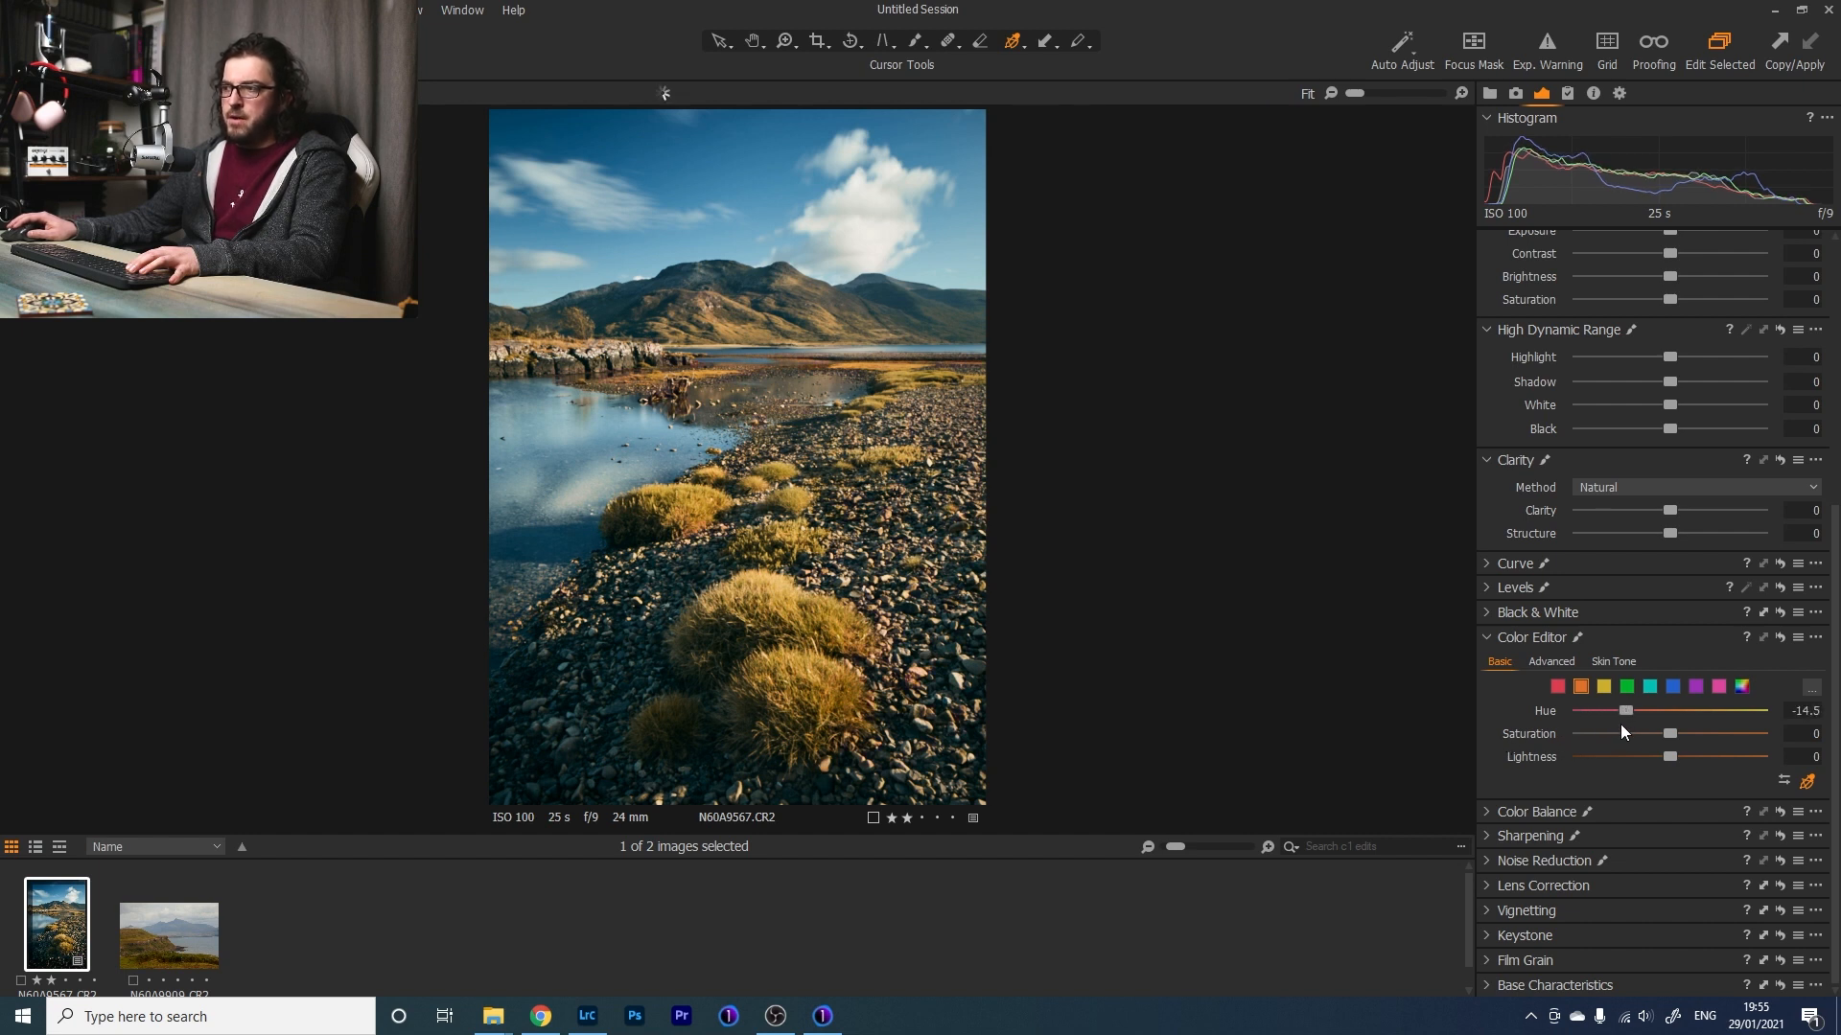
Adjust the blue range to Hue -5.1, Saturation -10.9 and Lightness -16.8.
click(1675, 684)
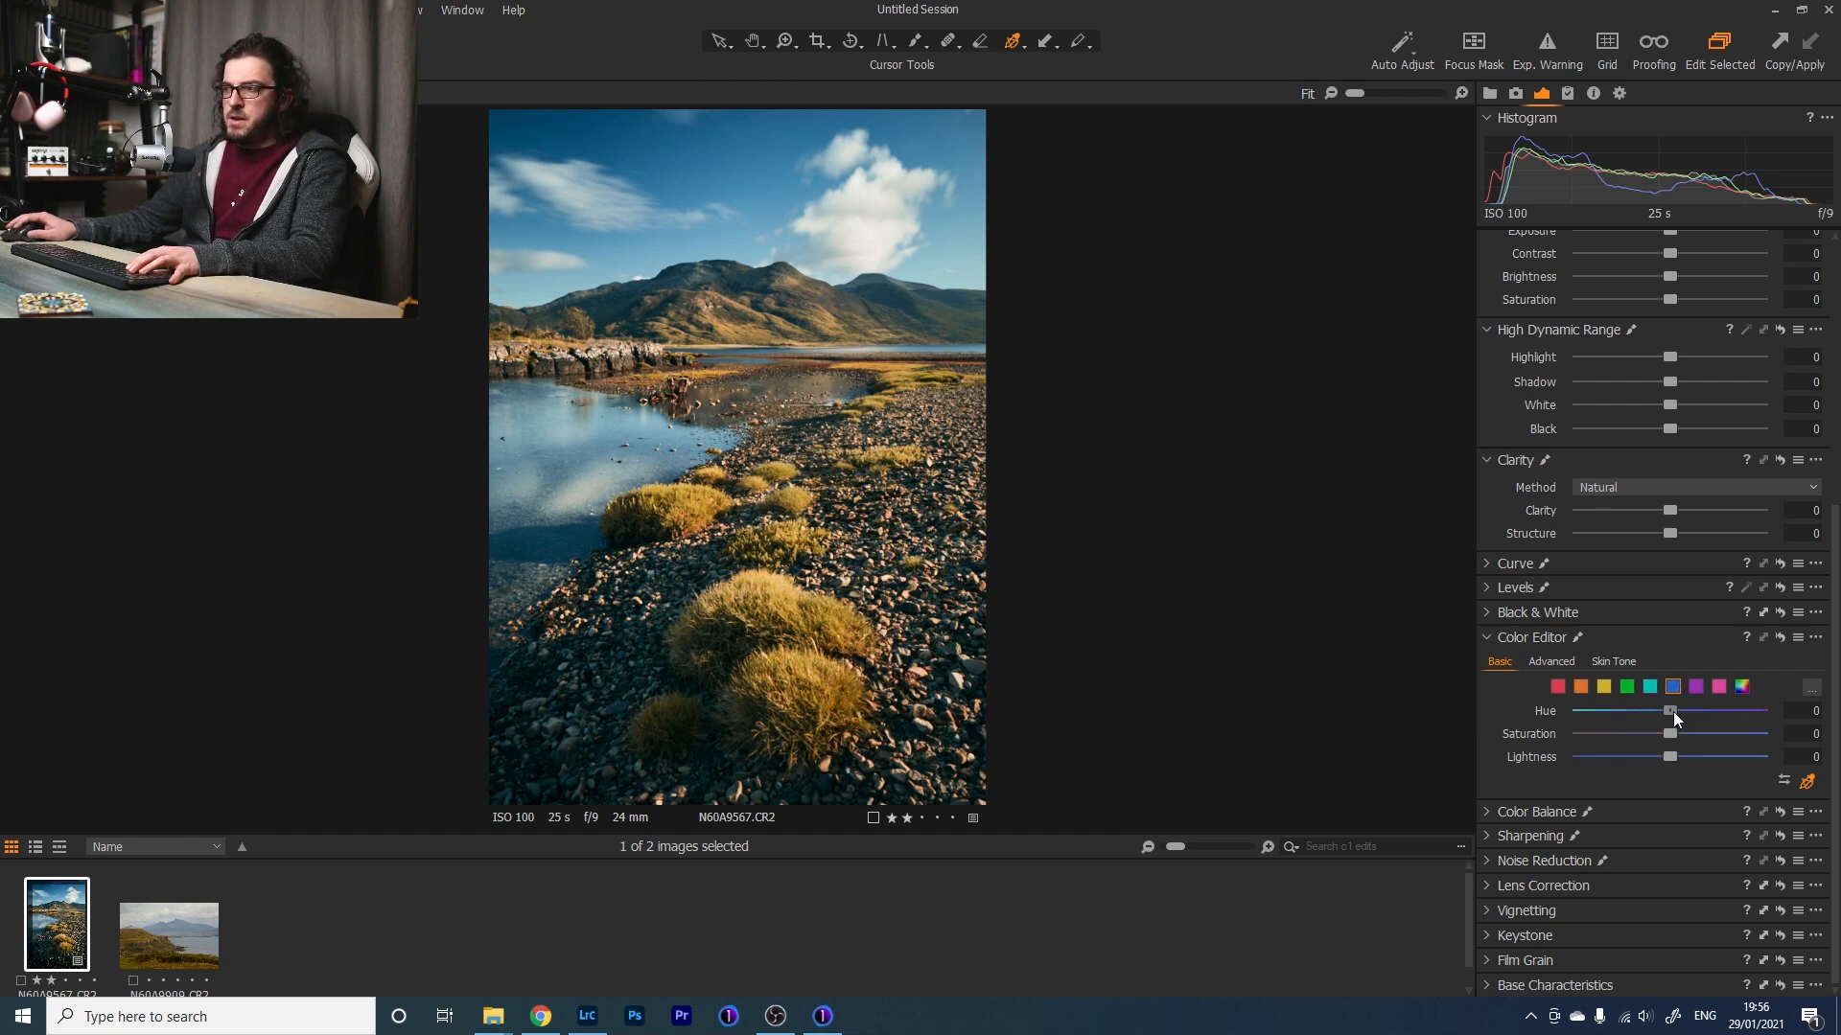
drag(1666, 714, 1585, 717)
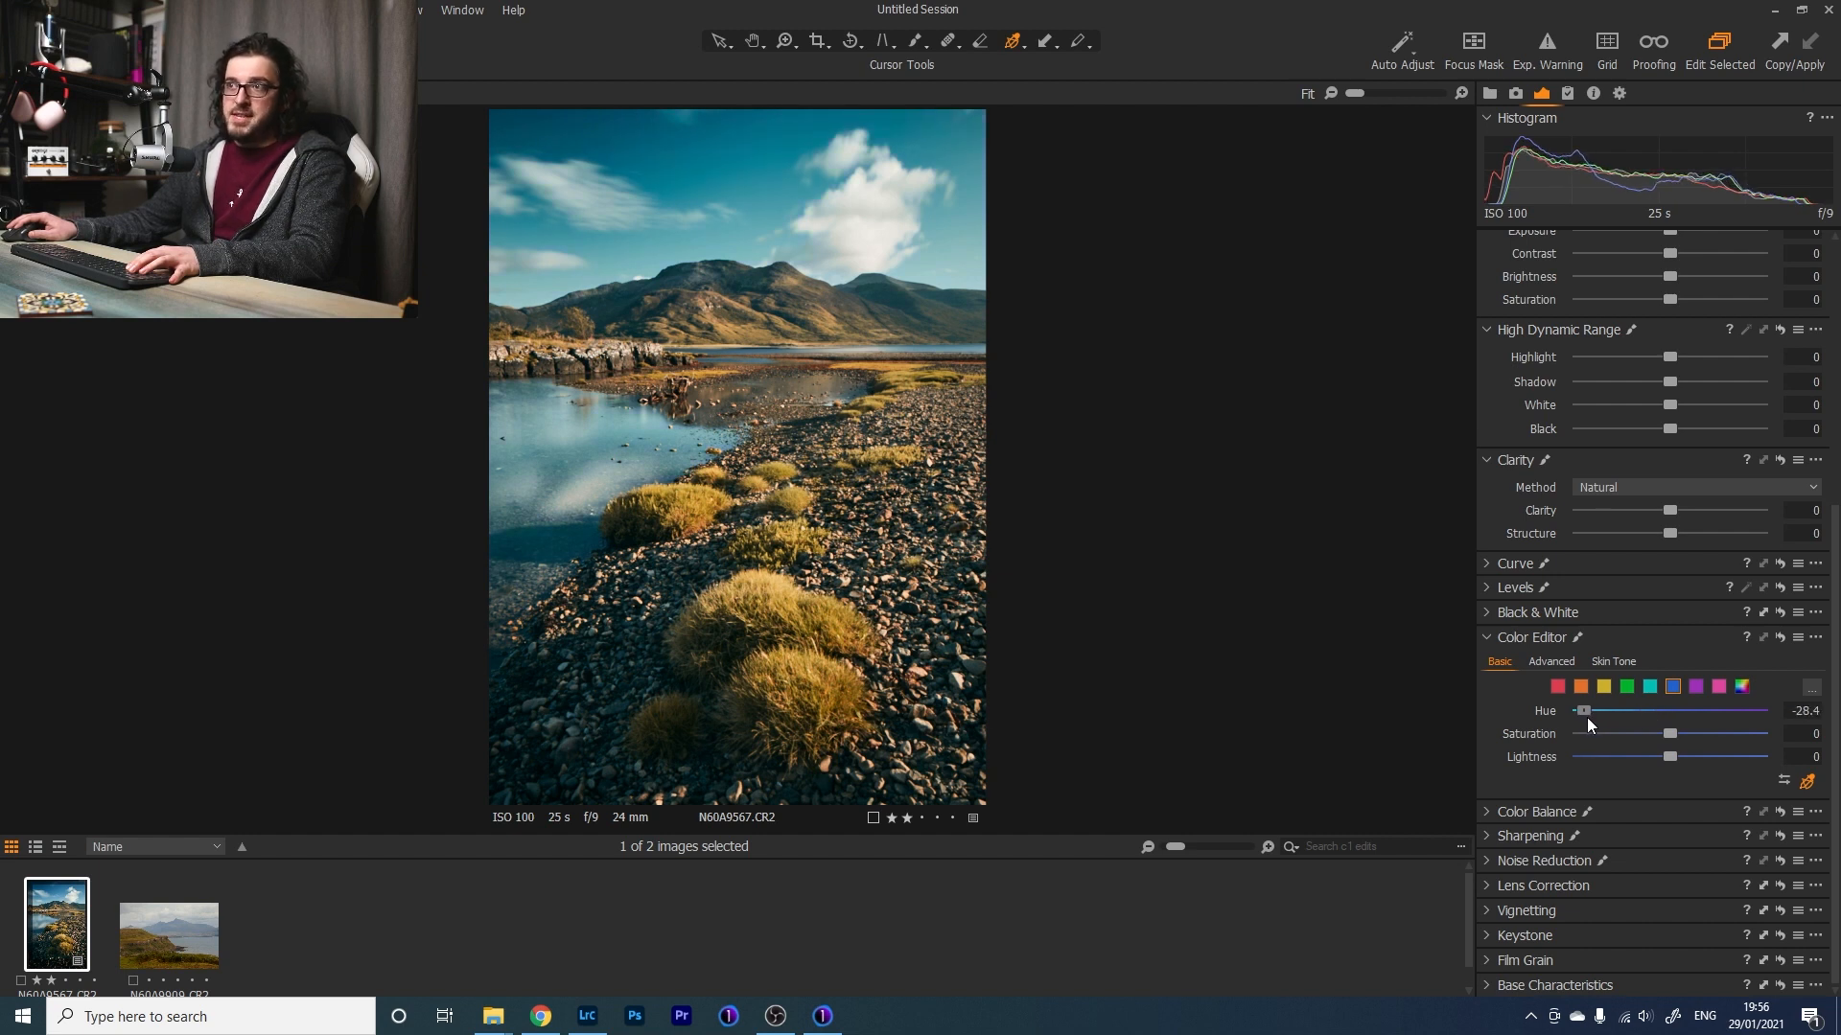
drag(1586, 717, 1670, 724)
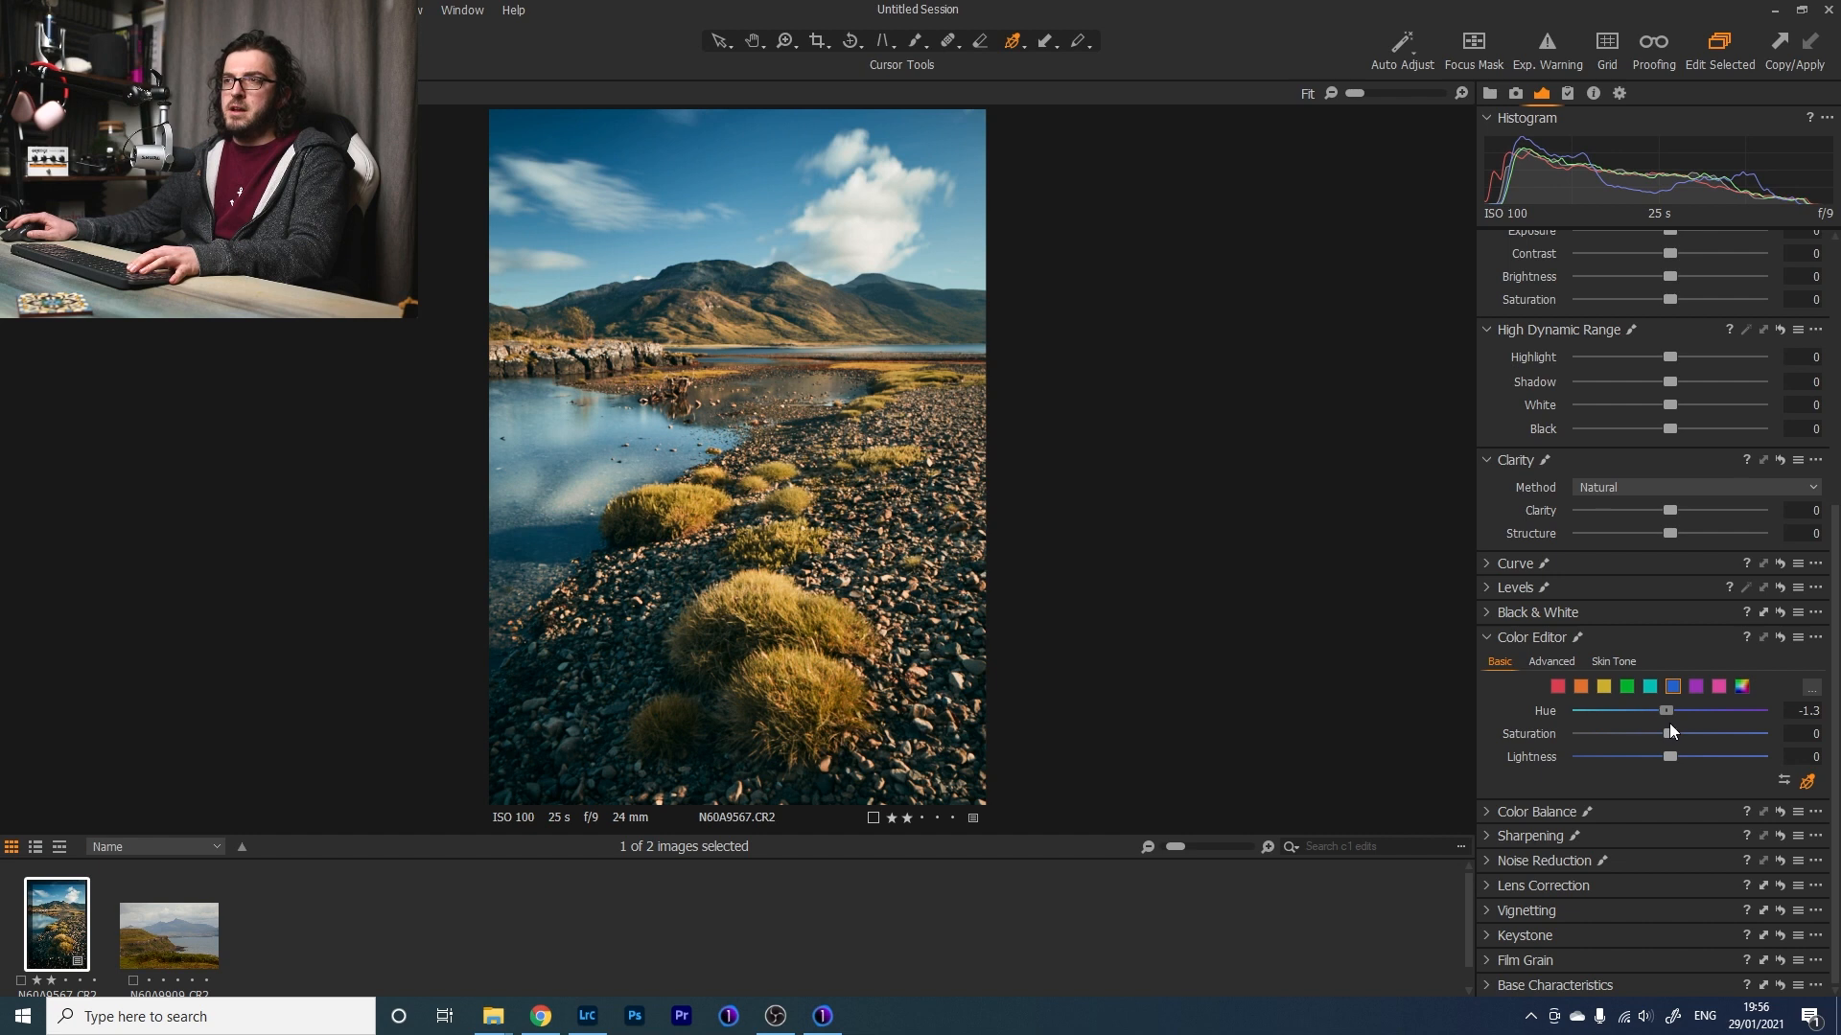
mouse_move(1670, 723)
mouse_down()
mouse_move(1727, 722)
mouse_move(1660, 736)
mouse_up()
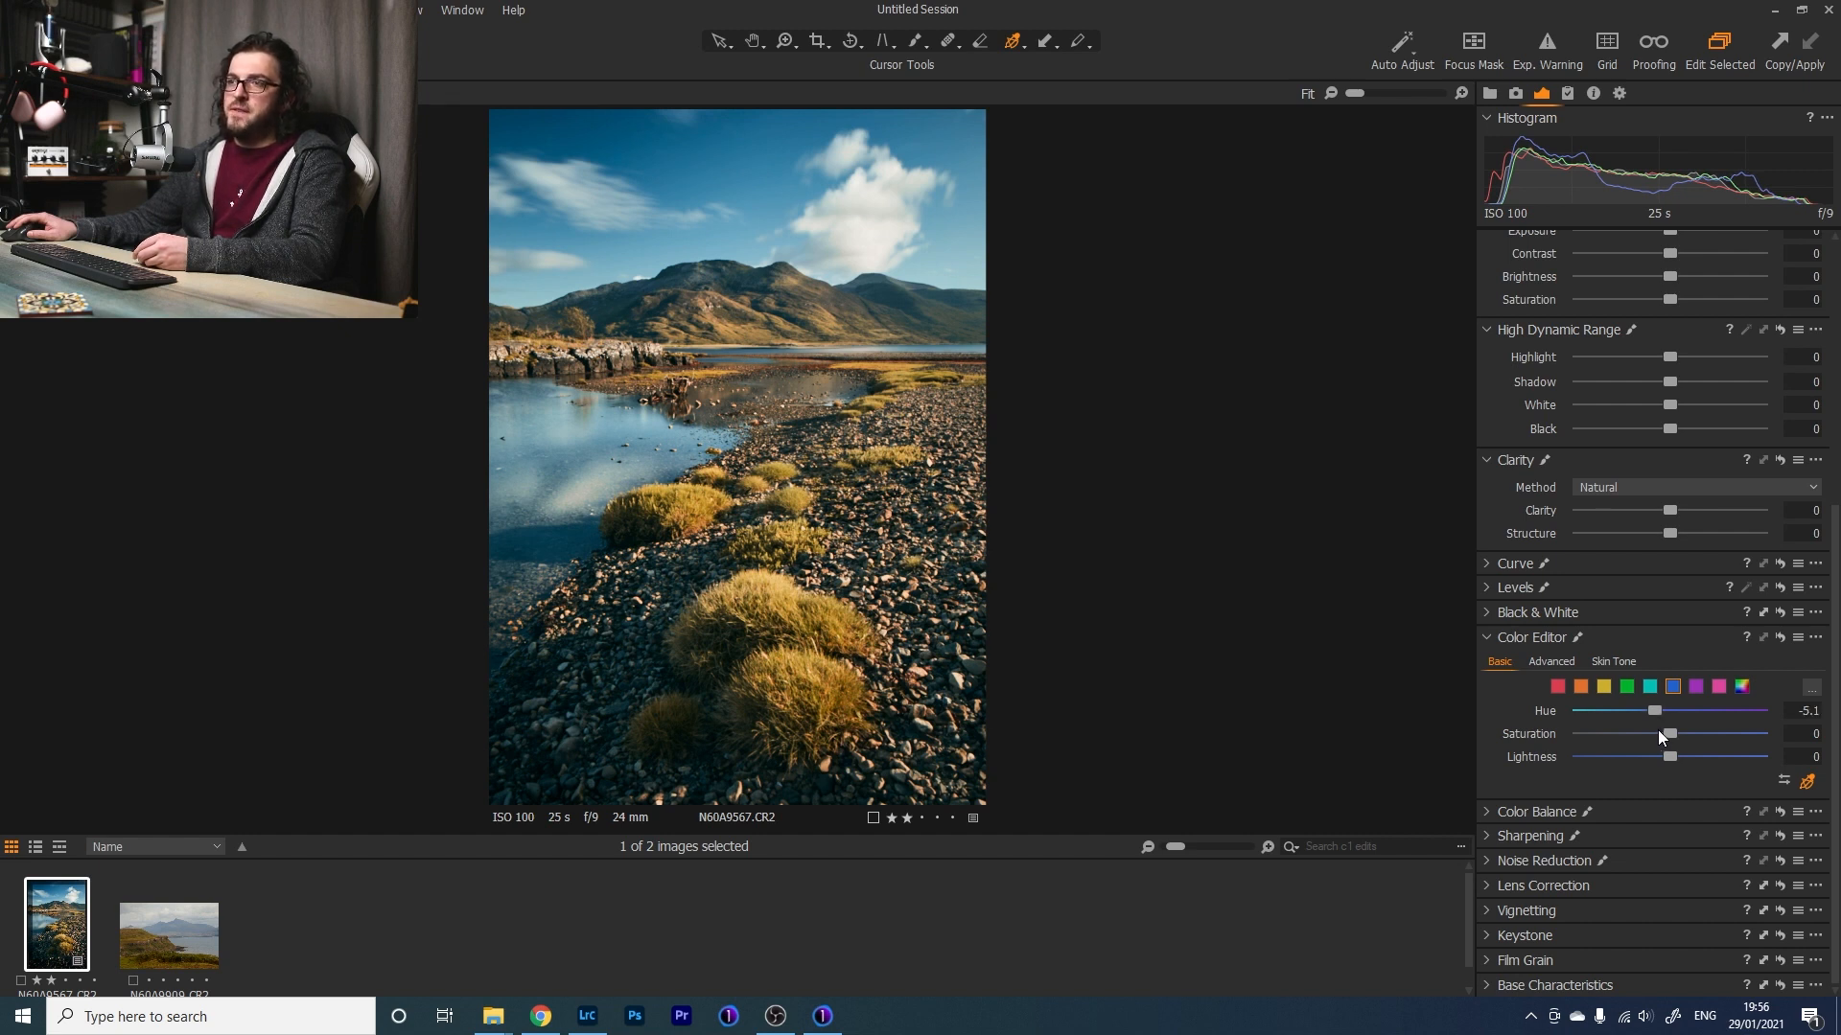
drag(1668, 751, 1647, 756)
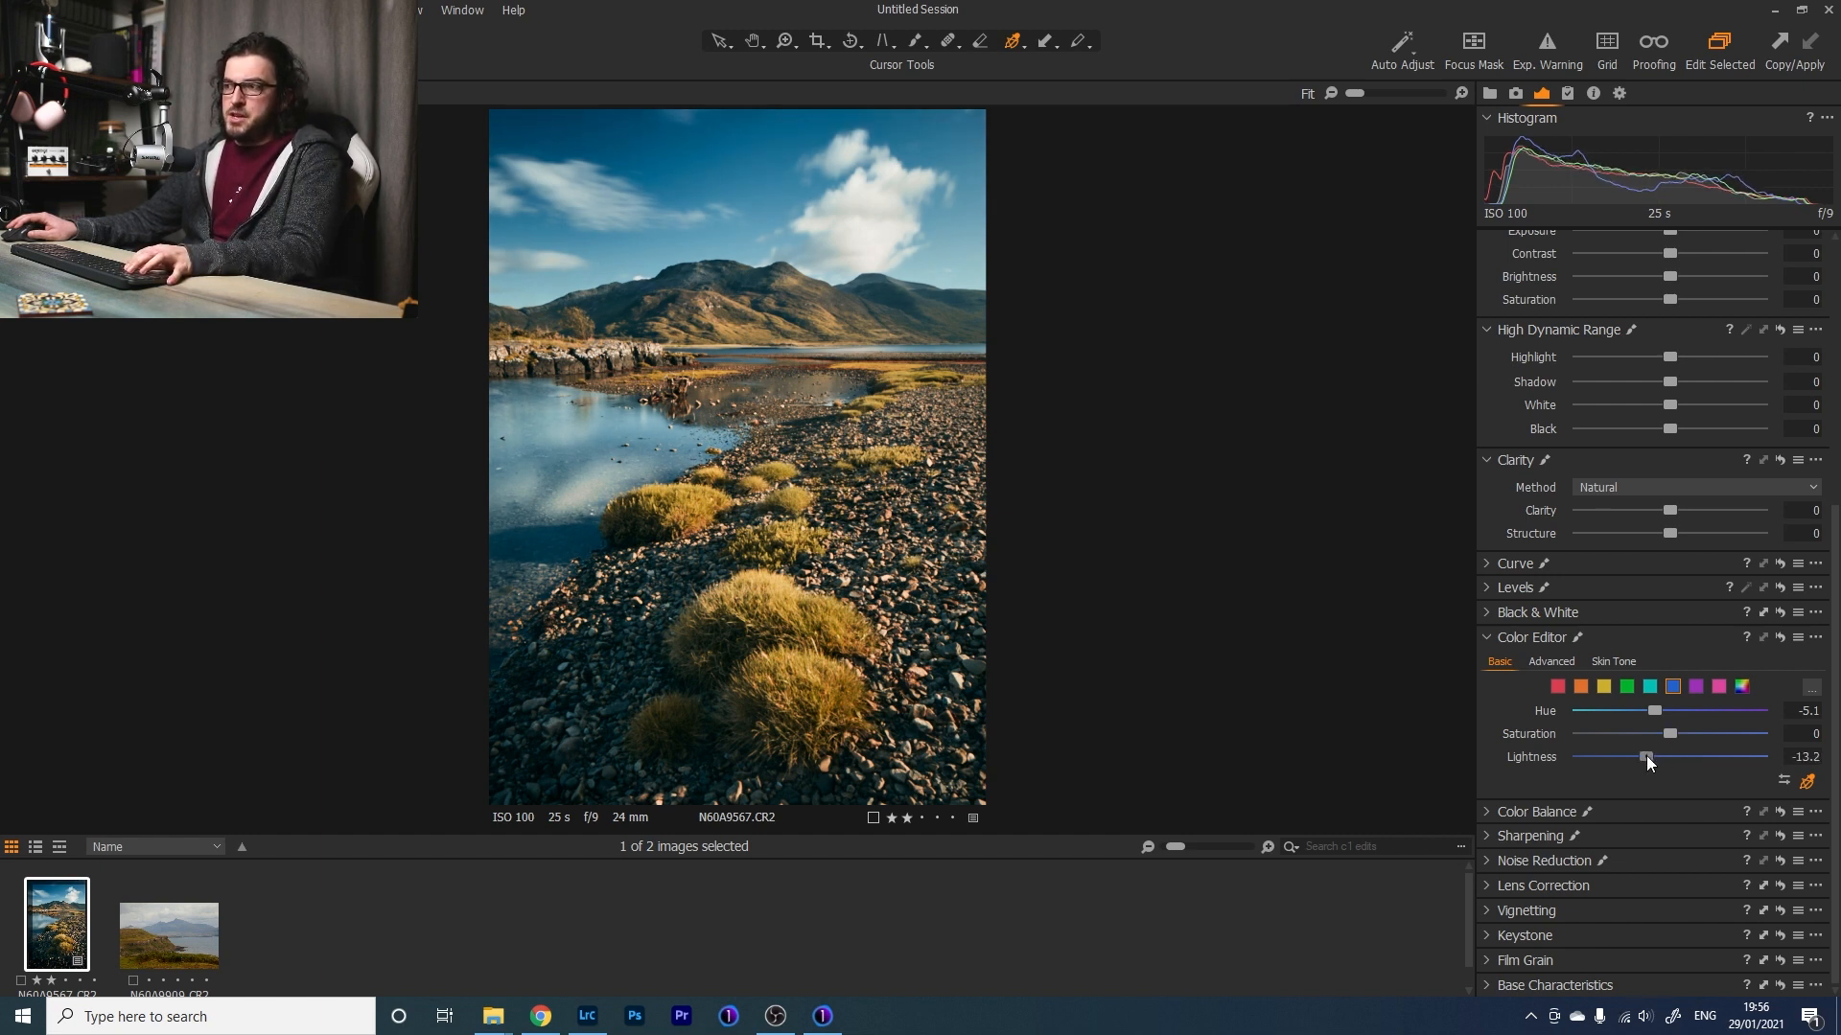
drag(1637, 757, 1631, 757)
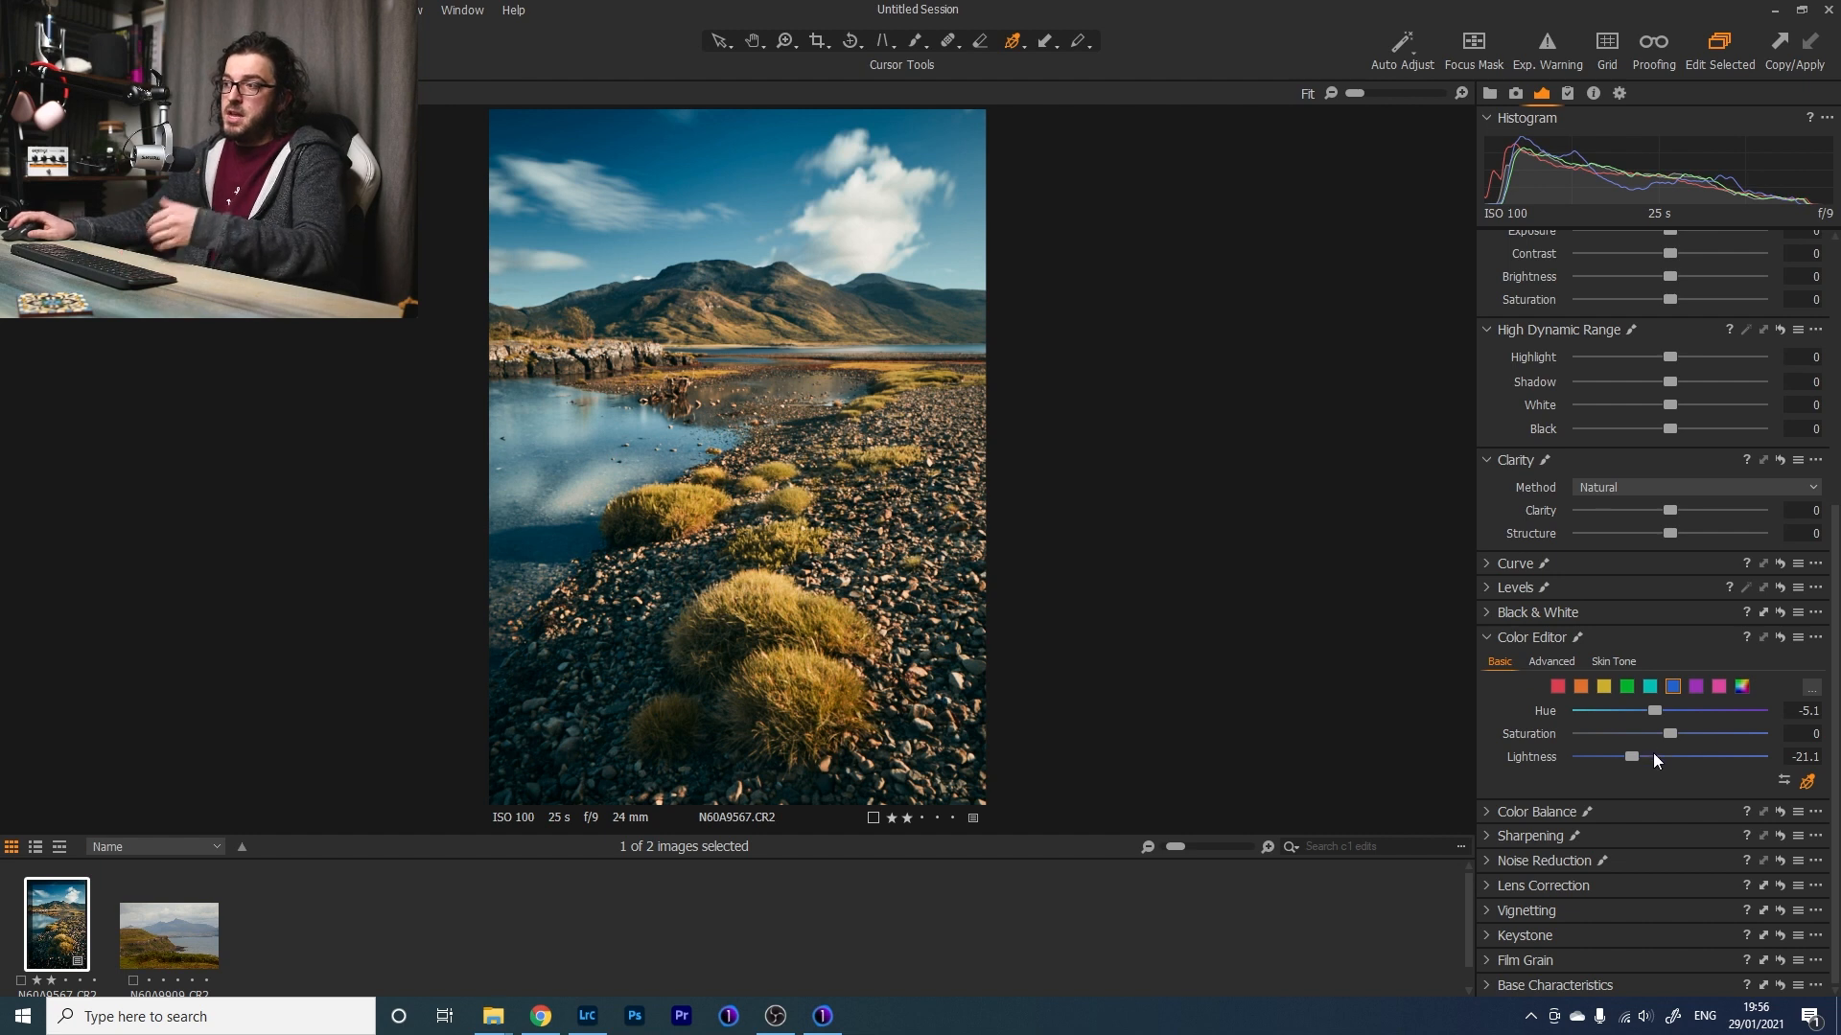
drag(1670, 738, 1656, 738)
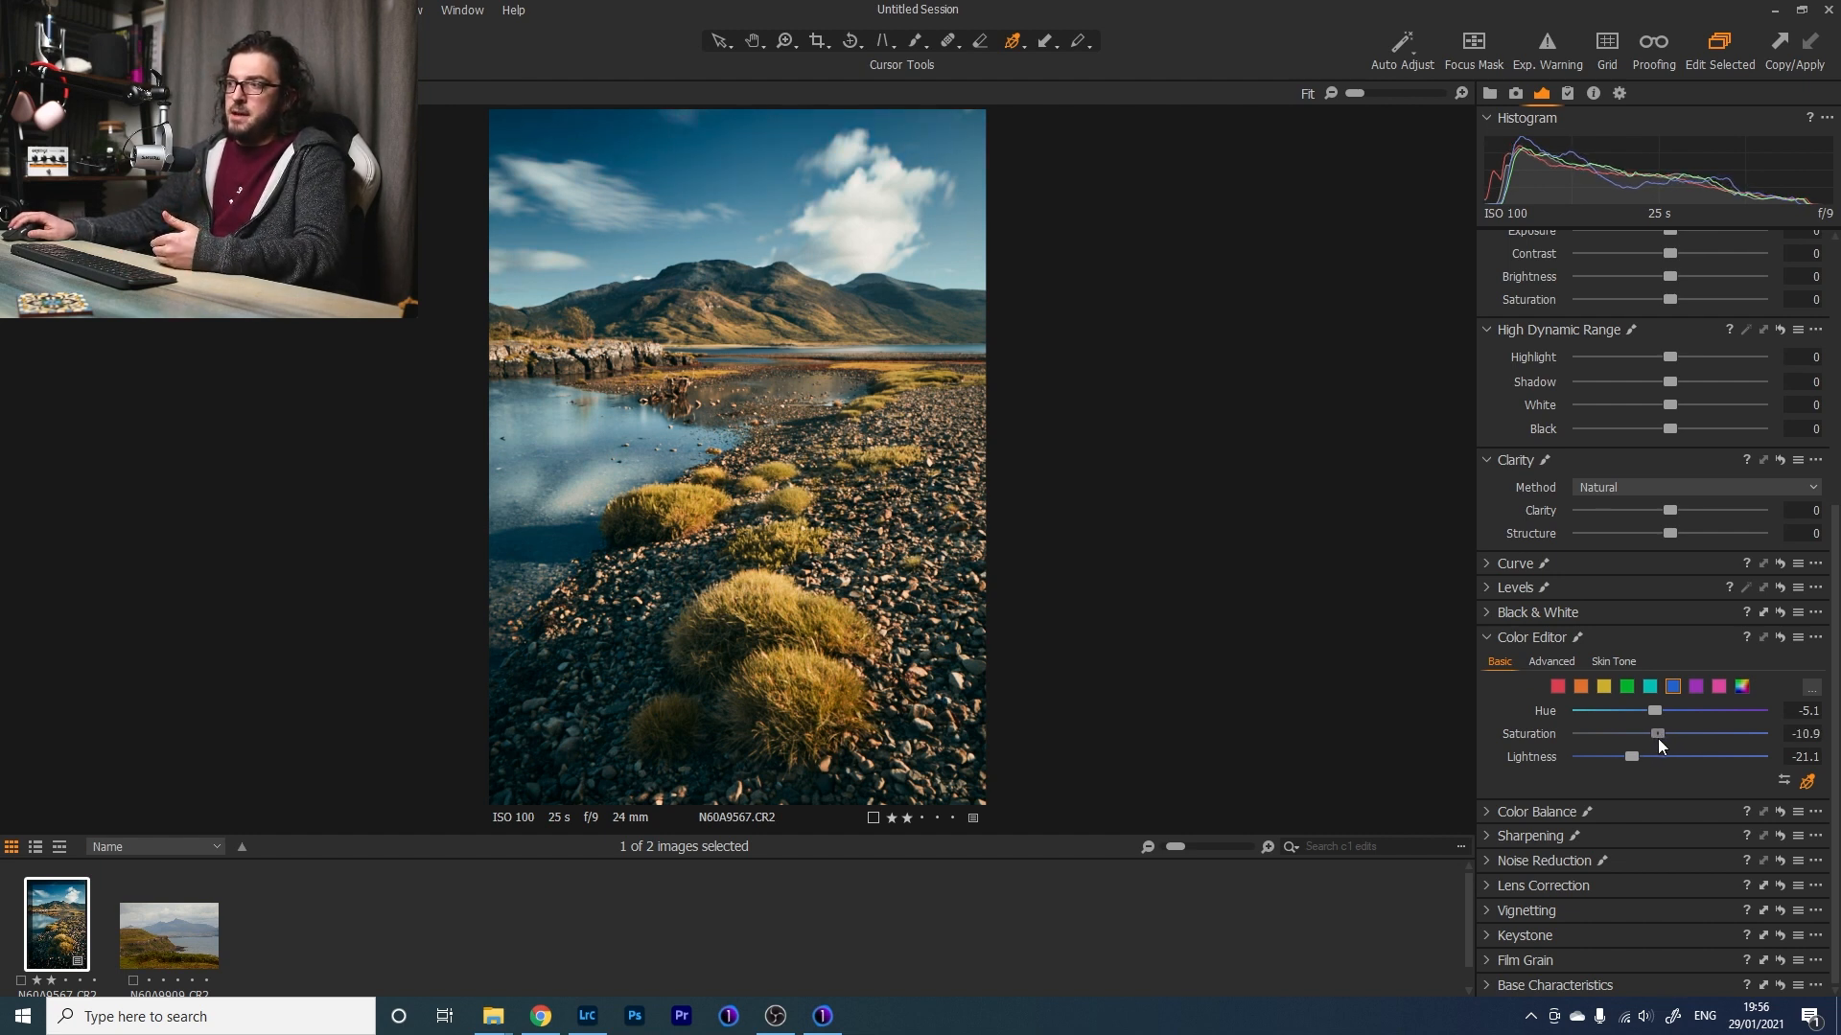
drag(1636, 757, 1643, 757)
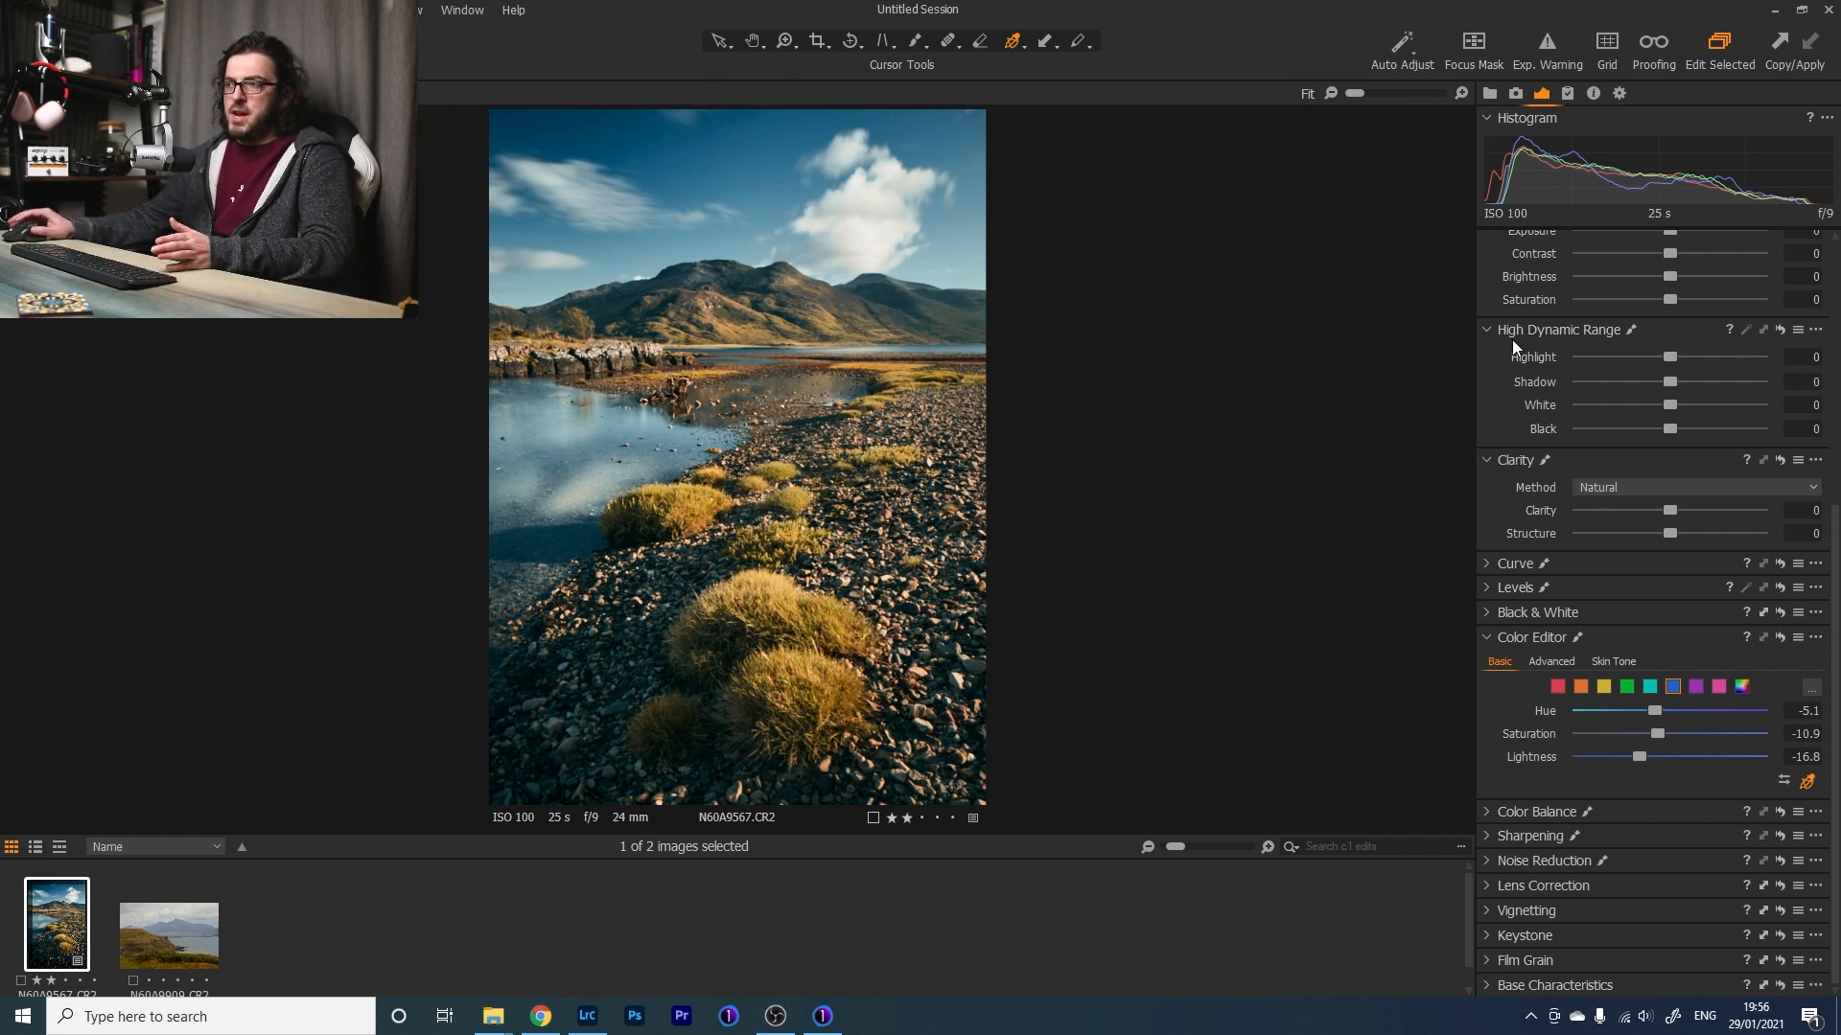
Review the yellow adjustment and switch the colour edit layer off and on repeatedly to compare the colour changes.
click(1599, 687)
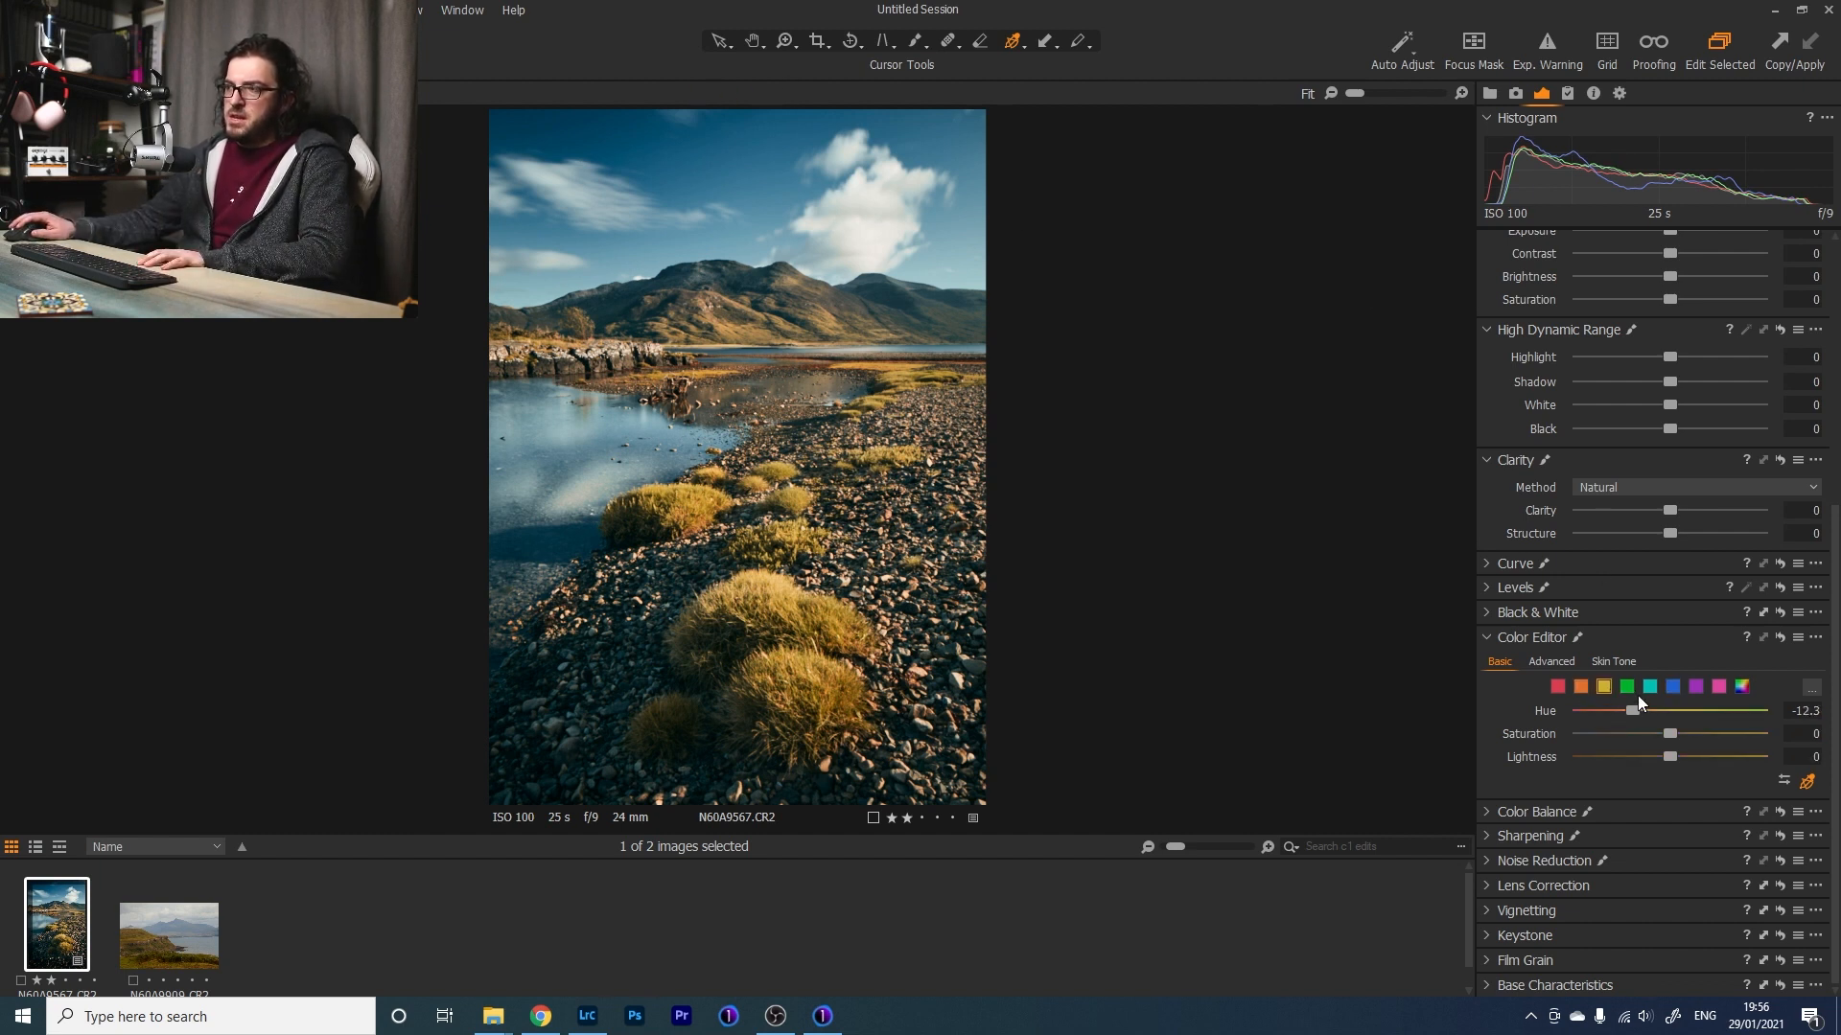
scroll(1637, 671, up, 5)
click(1493, 317)
click(1493, 314)
click(1493, 313)
click(1493, 313)
click(1493, 314)
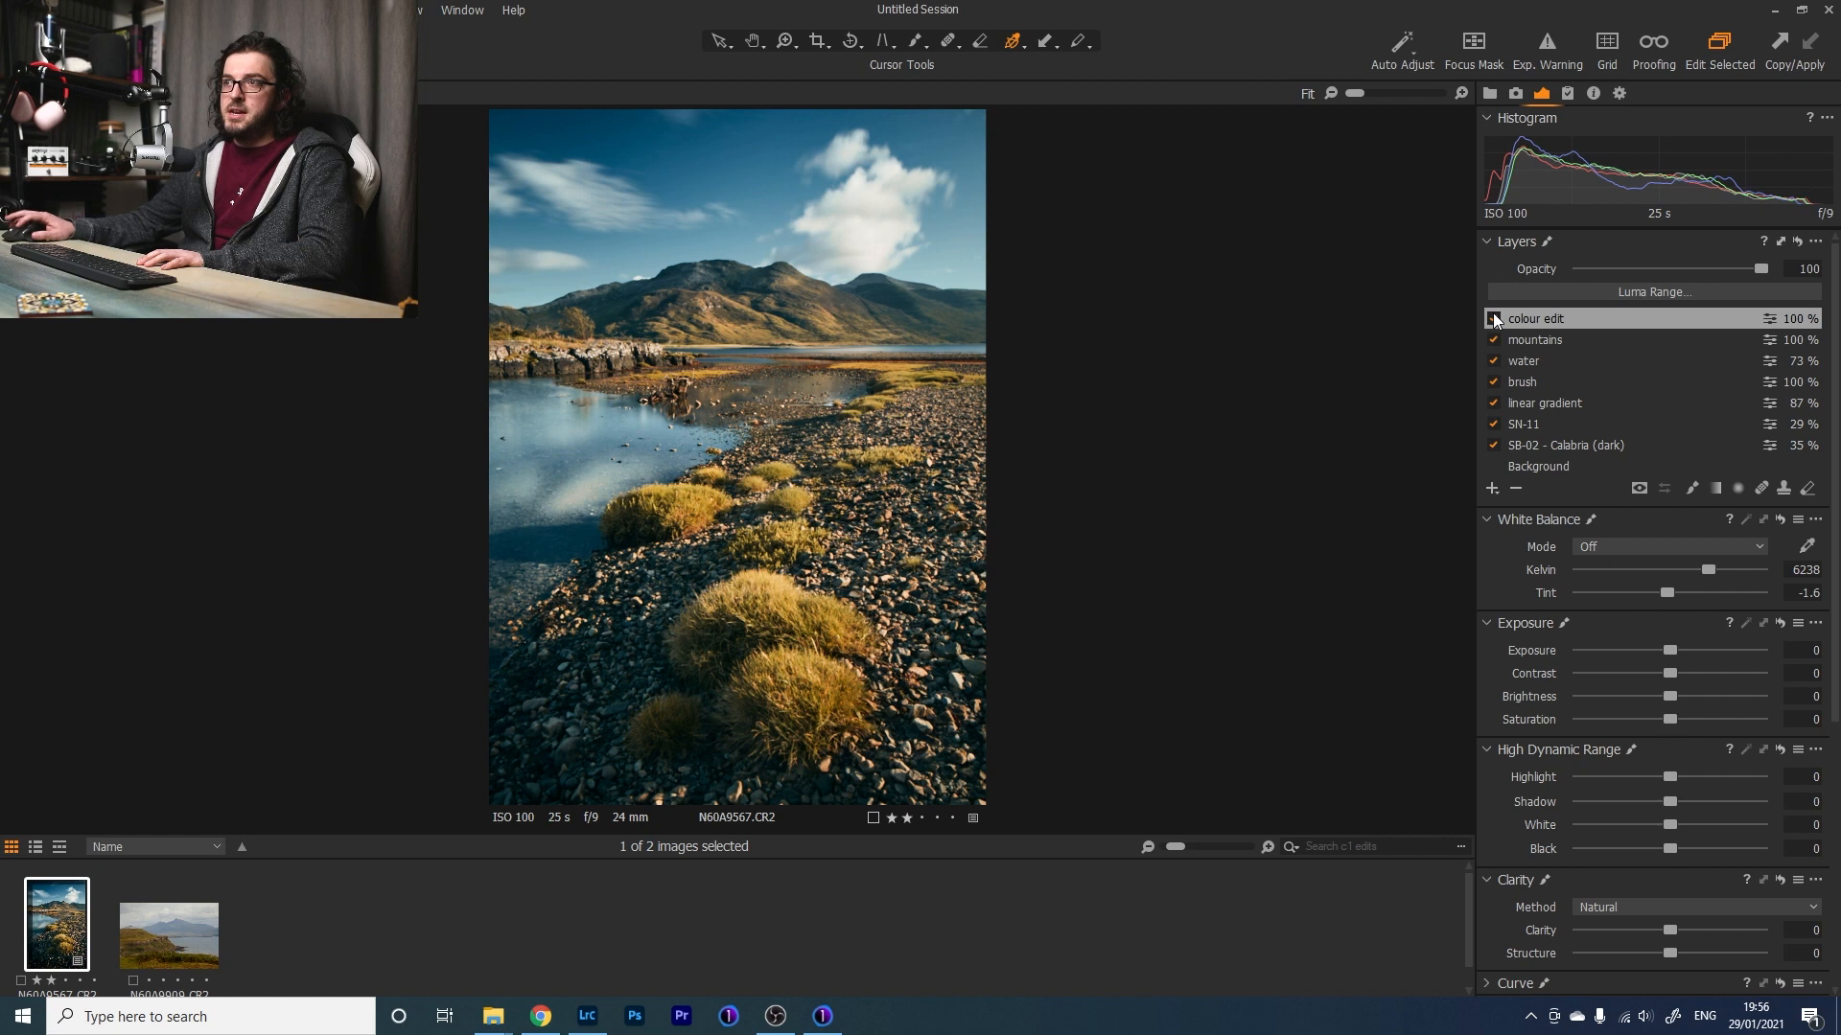
click(1493, 317)
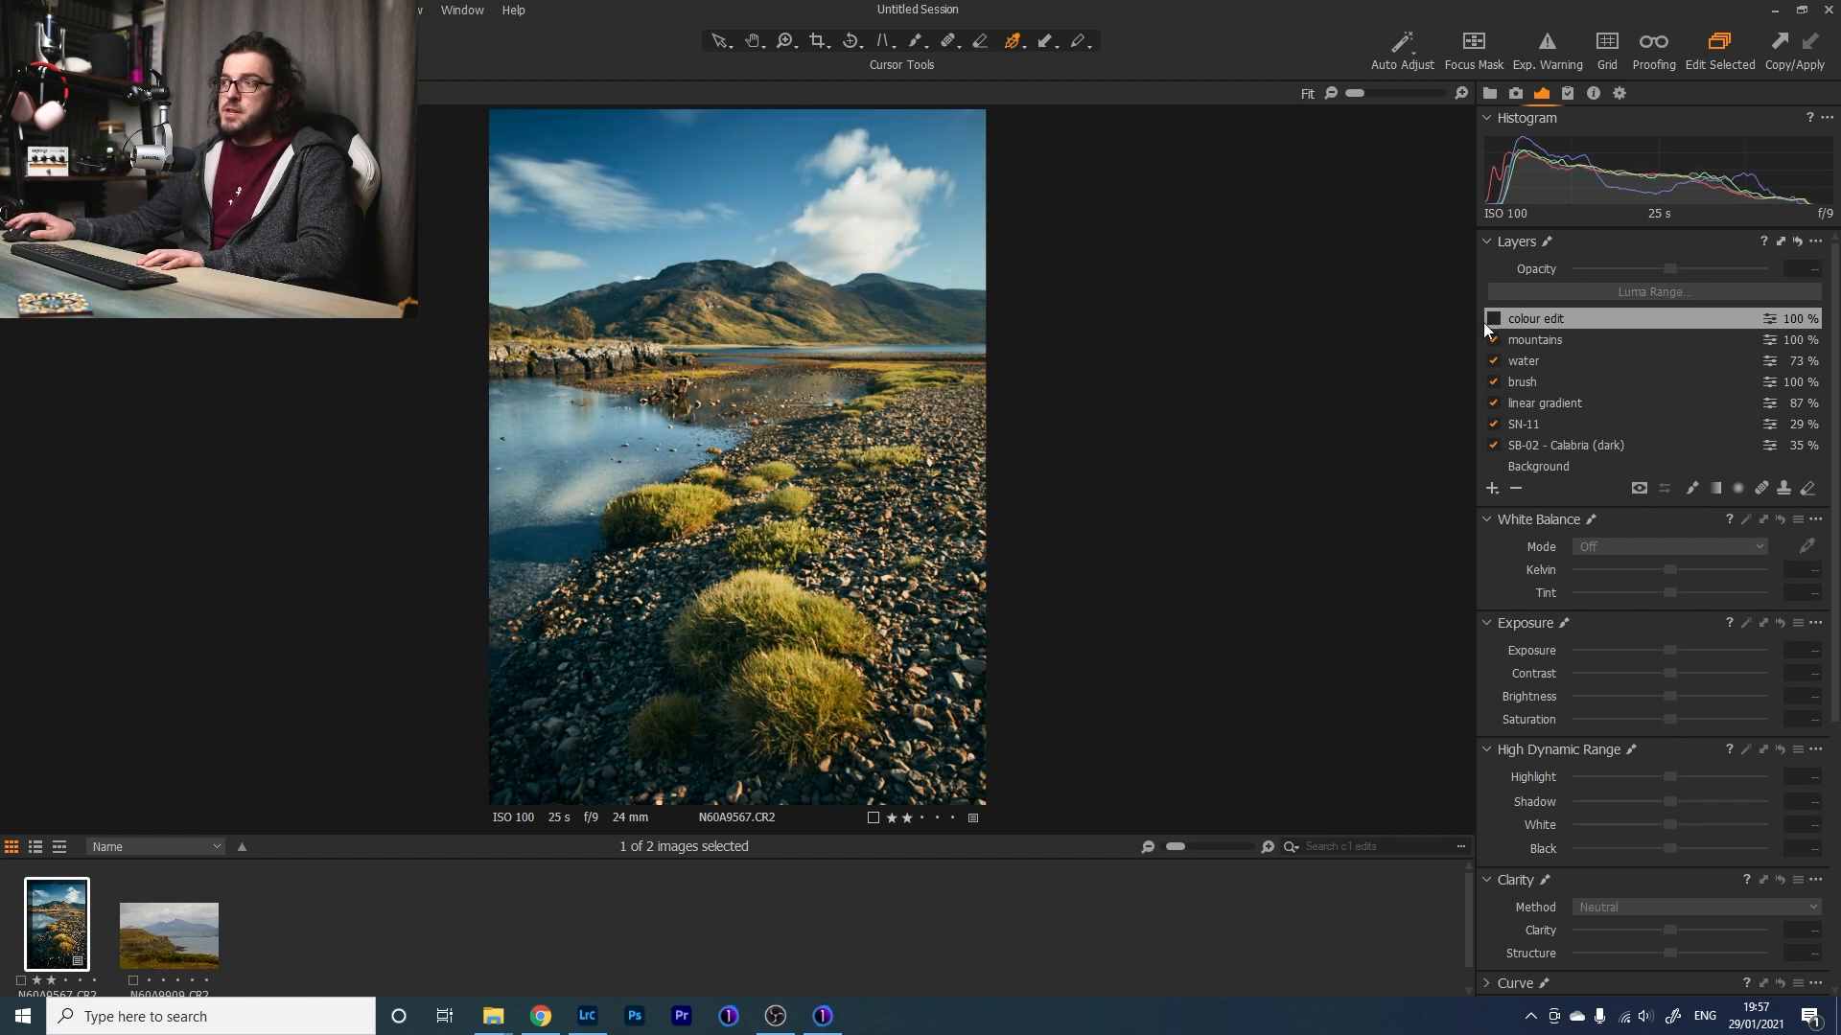
click(1494, 321)
click(1493, 320)
click(1493, 320)
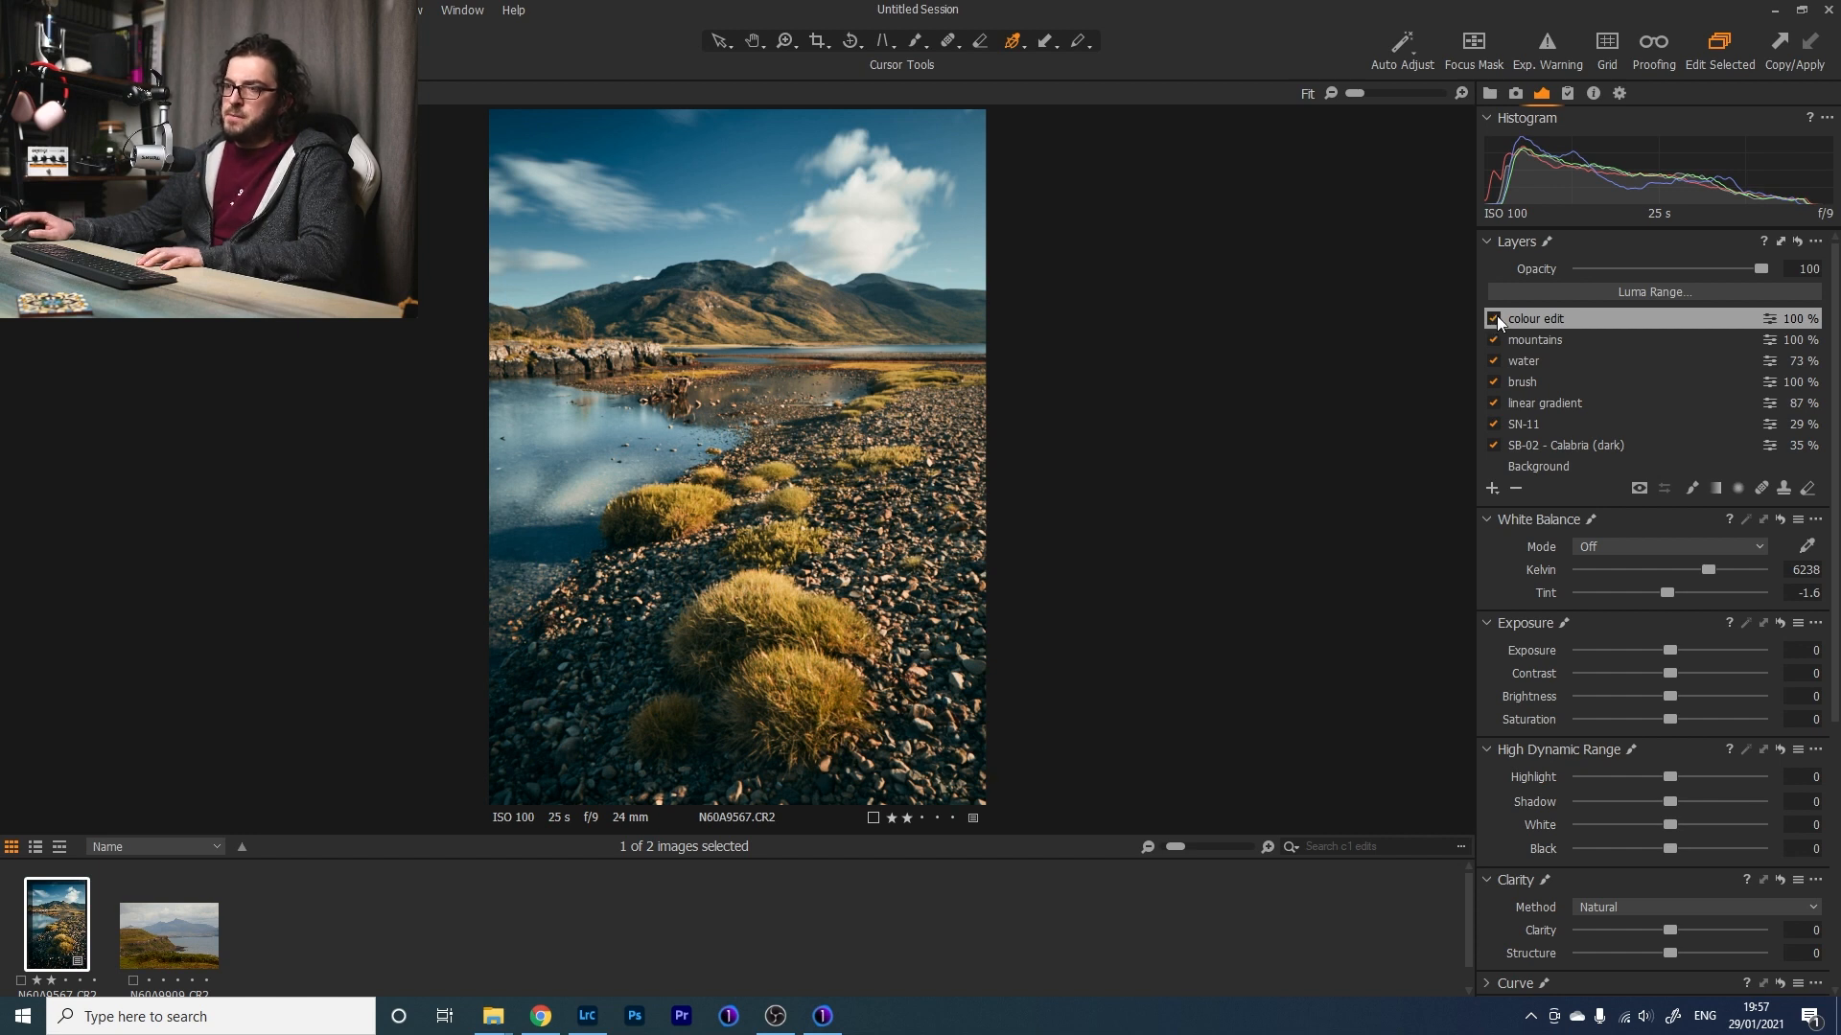
With the mask overlay shown, erase the colour edit mask over the foreground grass tufts using a smaller eraser with Flow 11, then hide the overlay.
key(m)
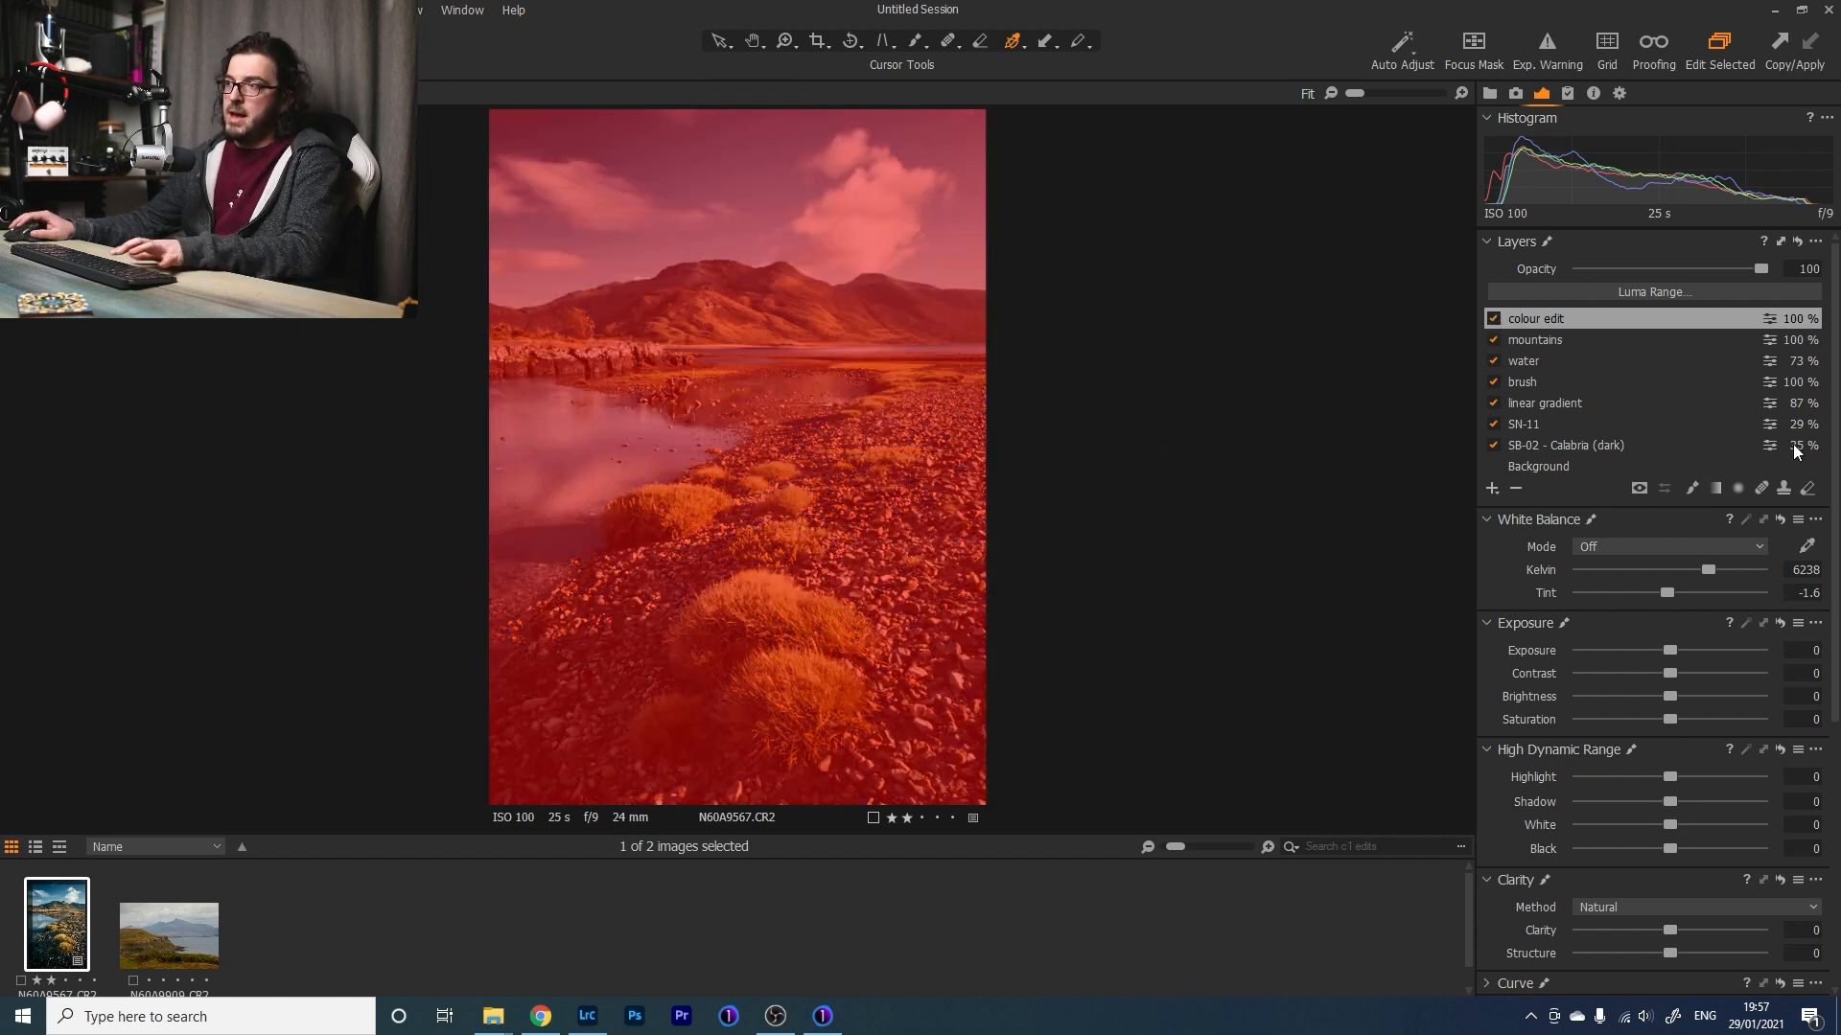
click(1693, 490)
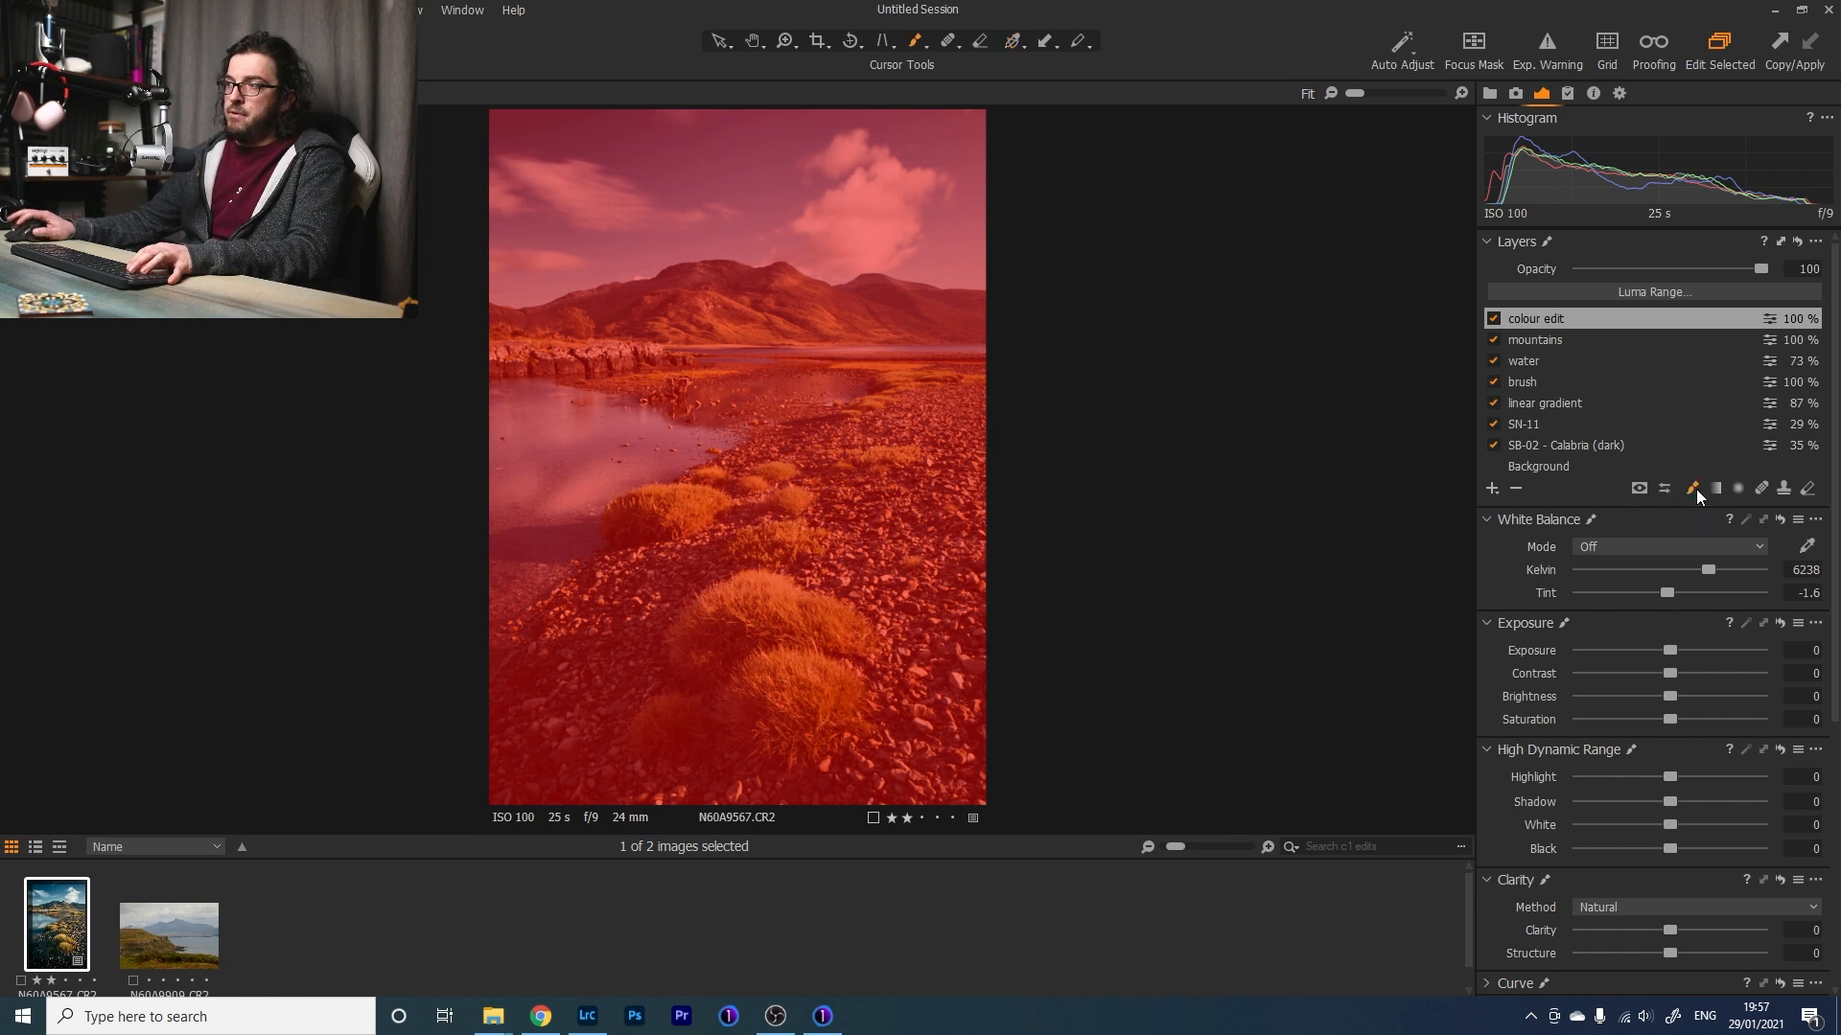
click(1806, 490)
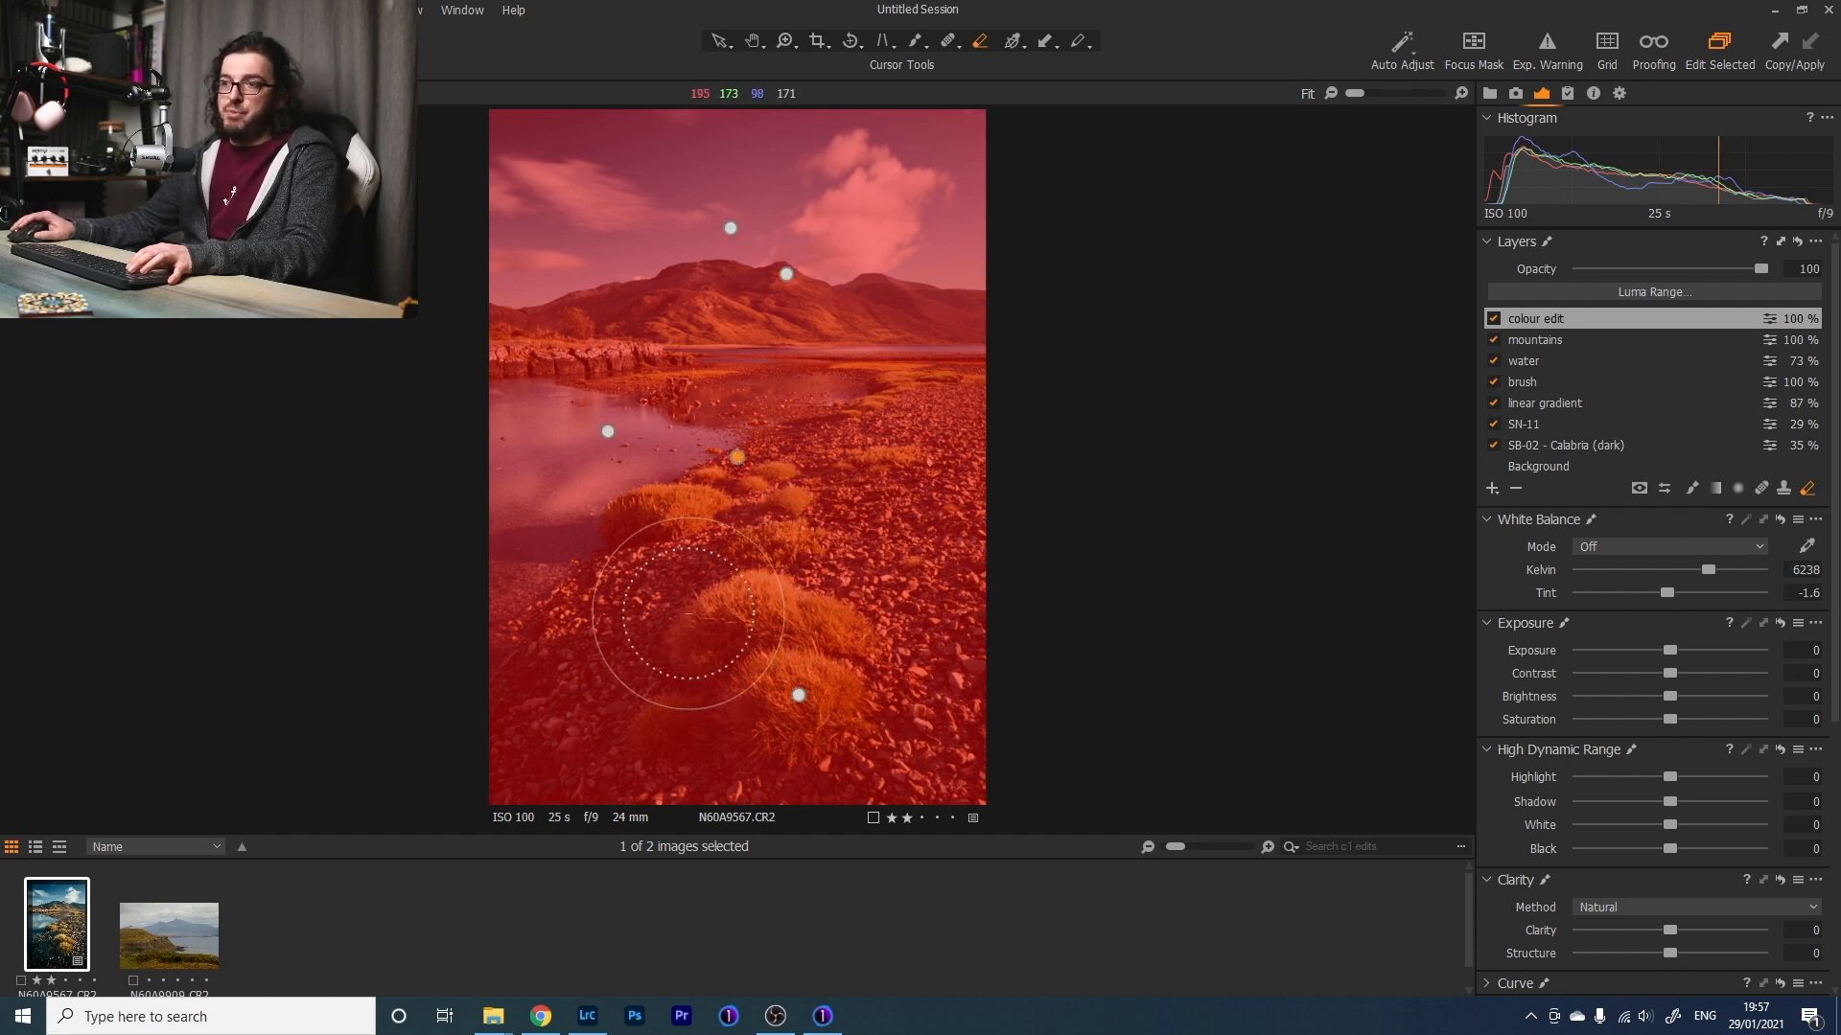
right_click(729, 532)
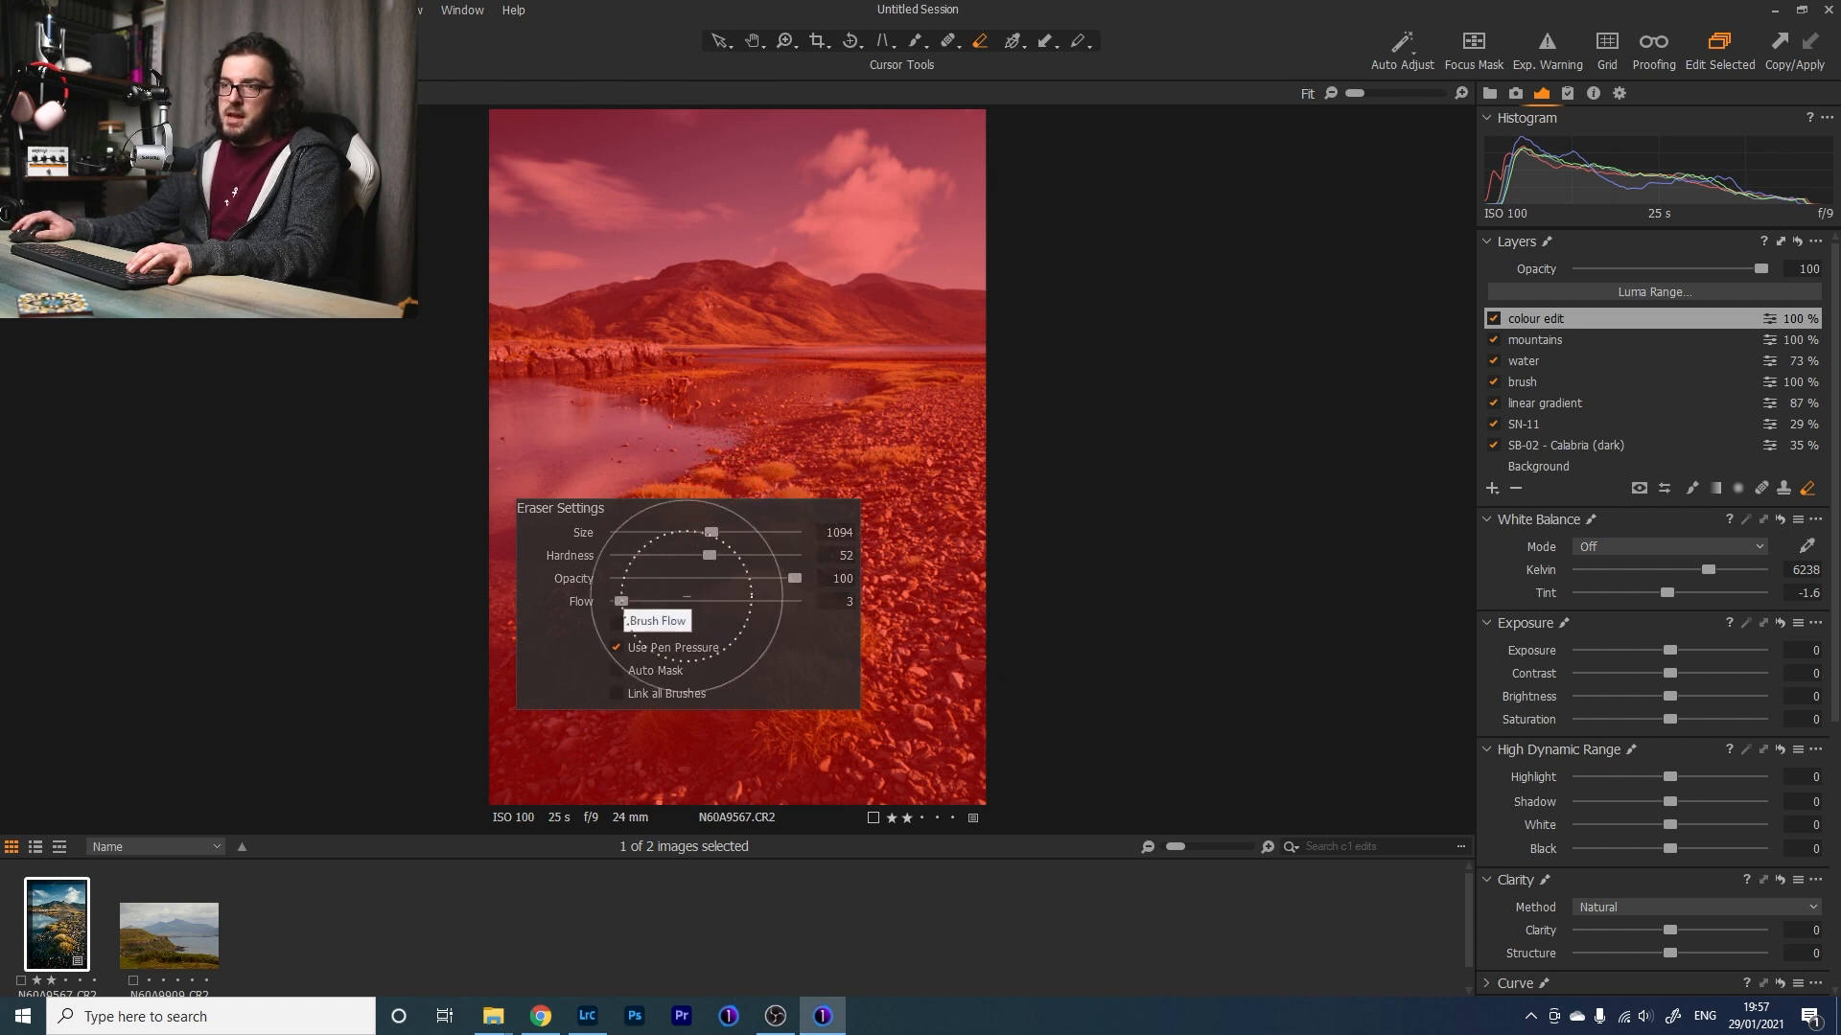
drag(621, 601, 632, 601)
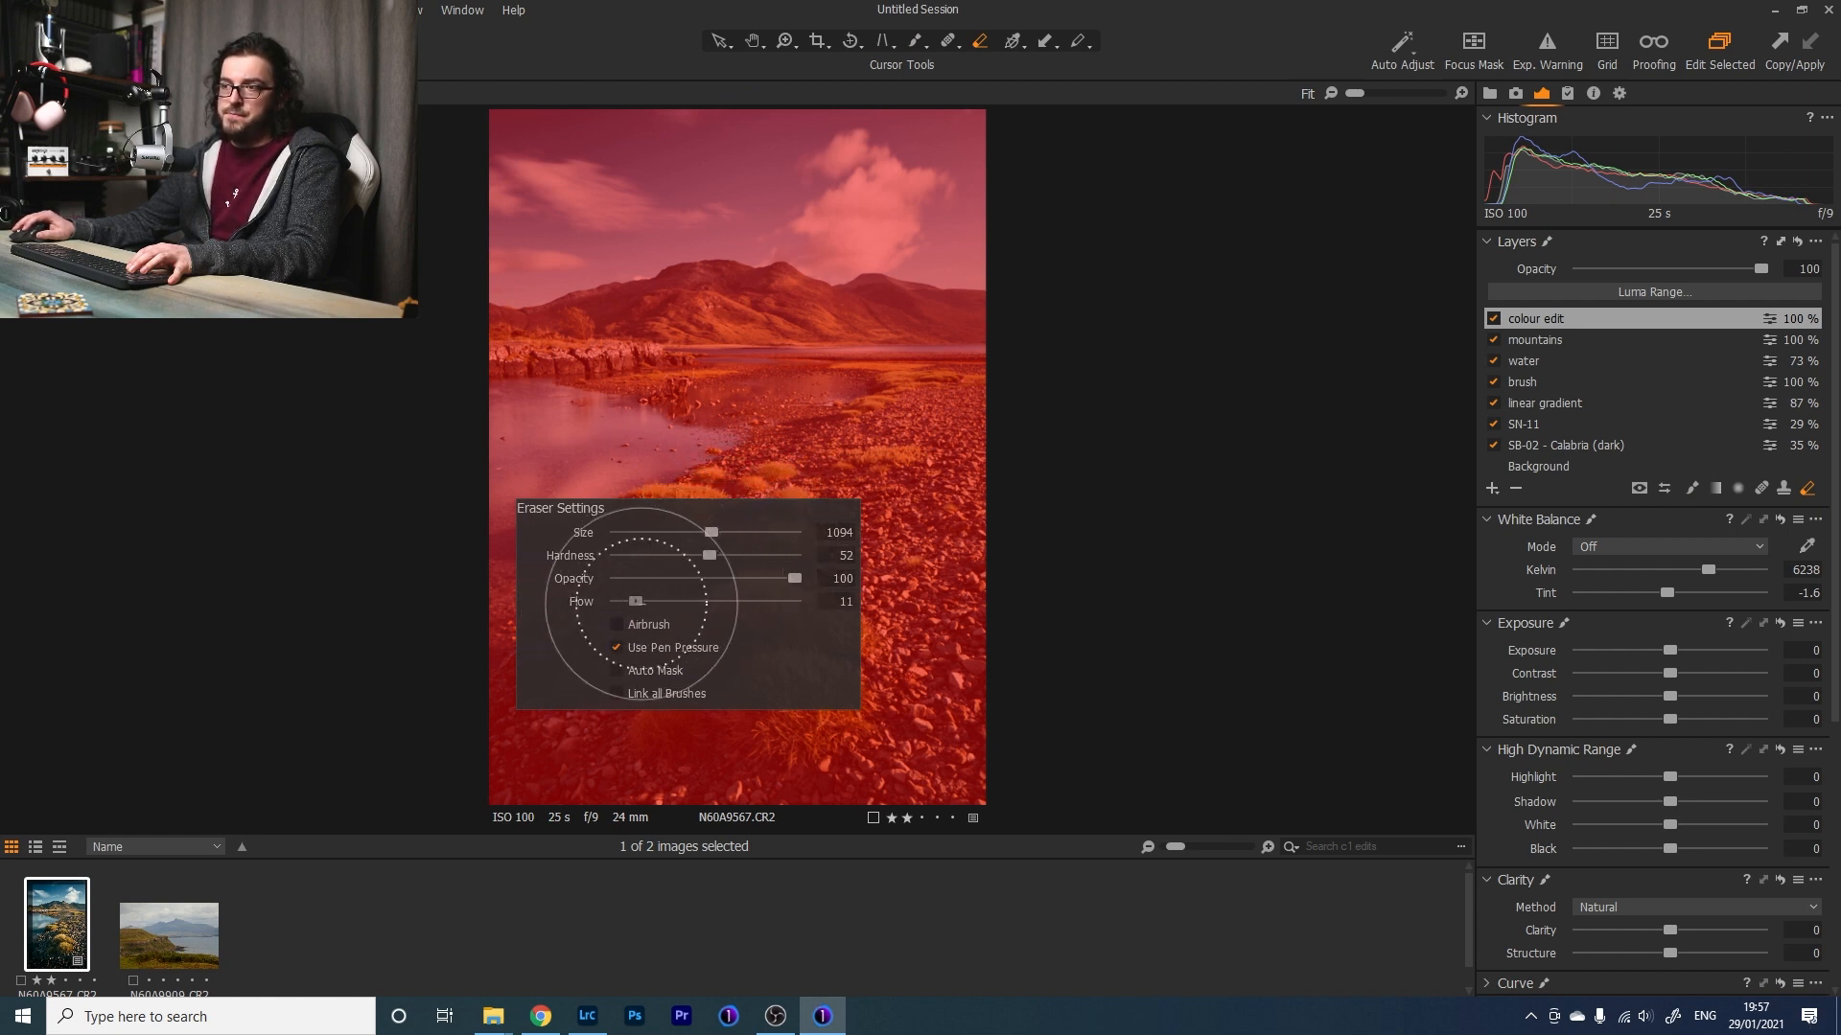
drag(710, 532, 681, 542)
click(1148, 587)
mouse_move(756, 674)
mouse_down()
mouse_move(780, 711)
mouse_move(803, 623)
mouse_move(686, 634)
mouse_move(701, 619)
mouse_move(770, 598)
mouse_move(858, 647)
mouse_move(816, 703)
mouse_move(713, 740)
mouse_move(651, 738)
mouse_move(782, 711)
mouse_move(820, 641)
mouse_move(703, 562)
mouse_move(706, 507)
mouse_move(642, 522)
mouse_move(726, 500)
mouse_up()
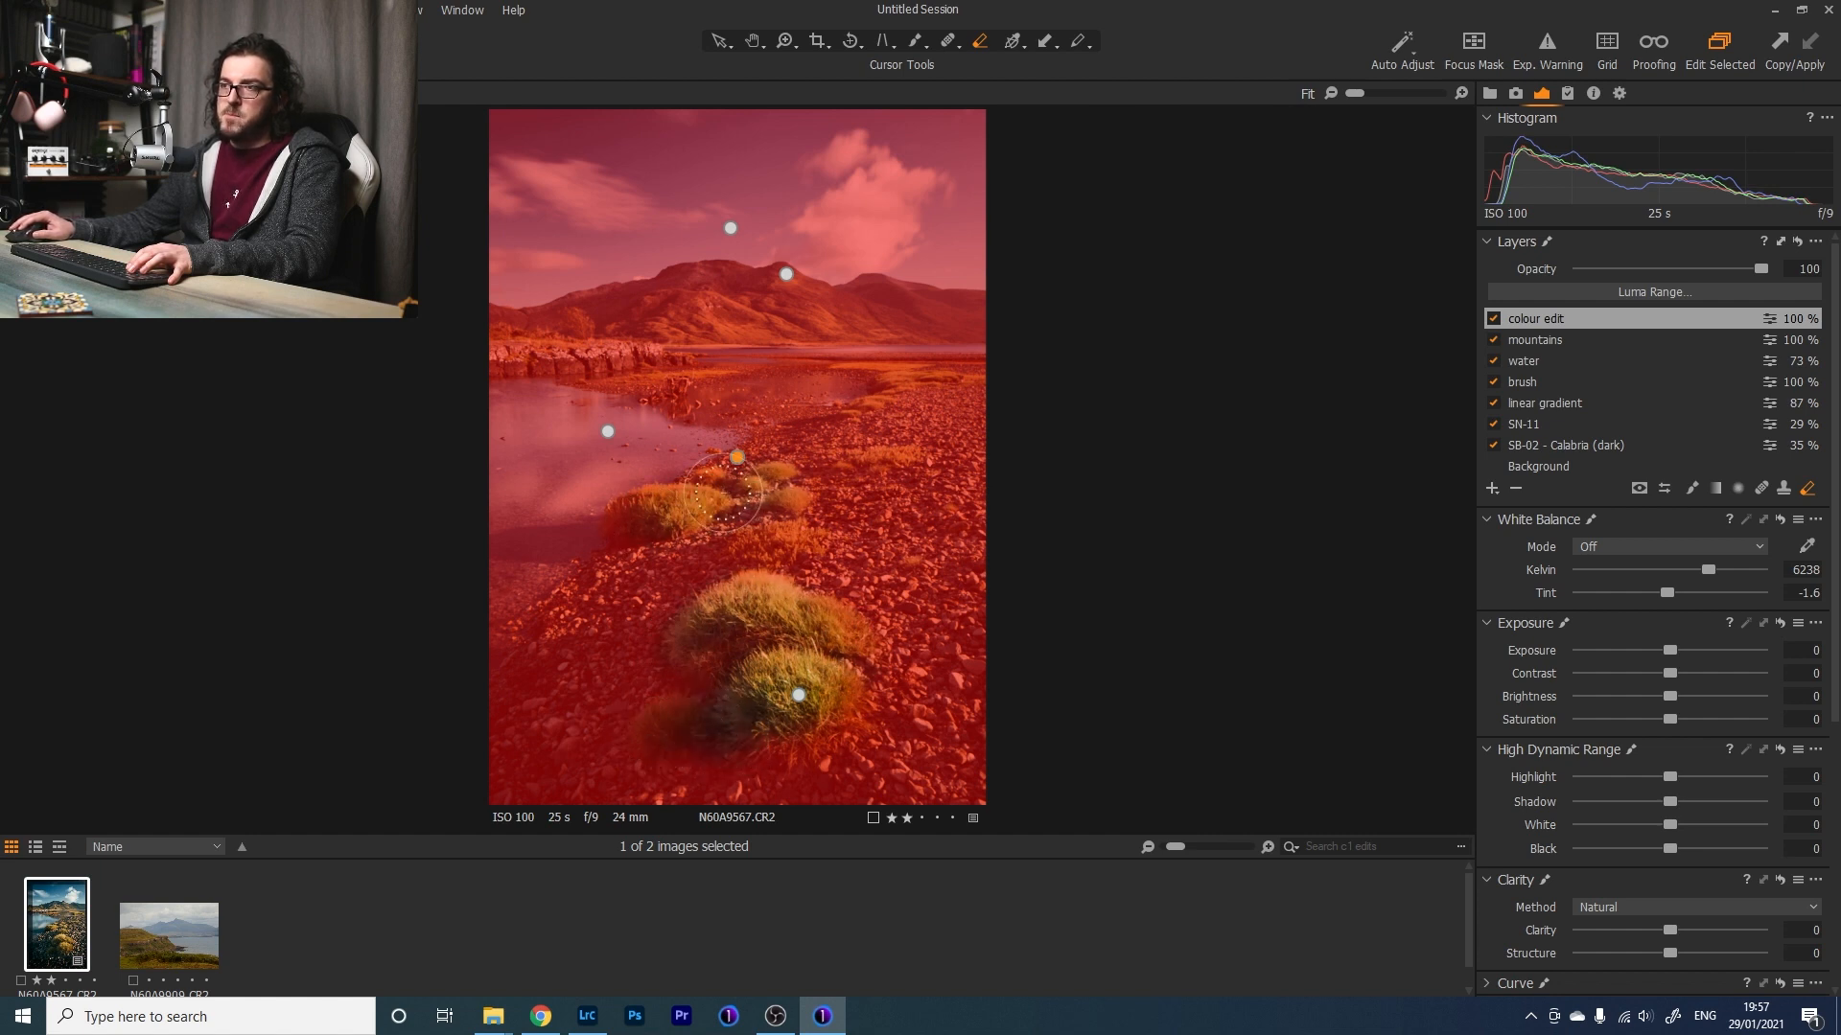
key(m)
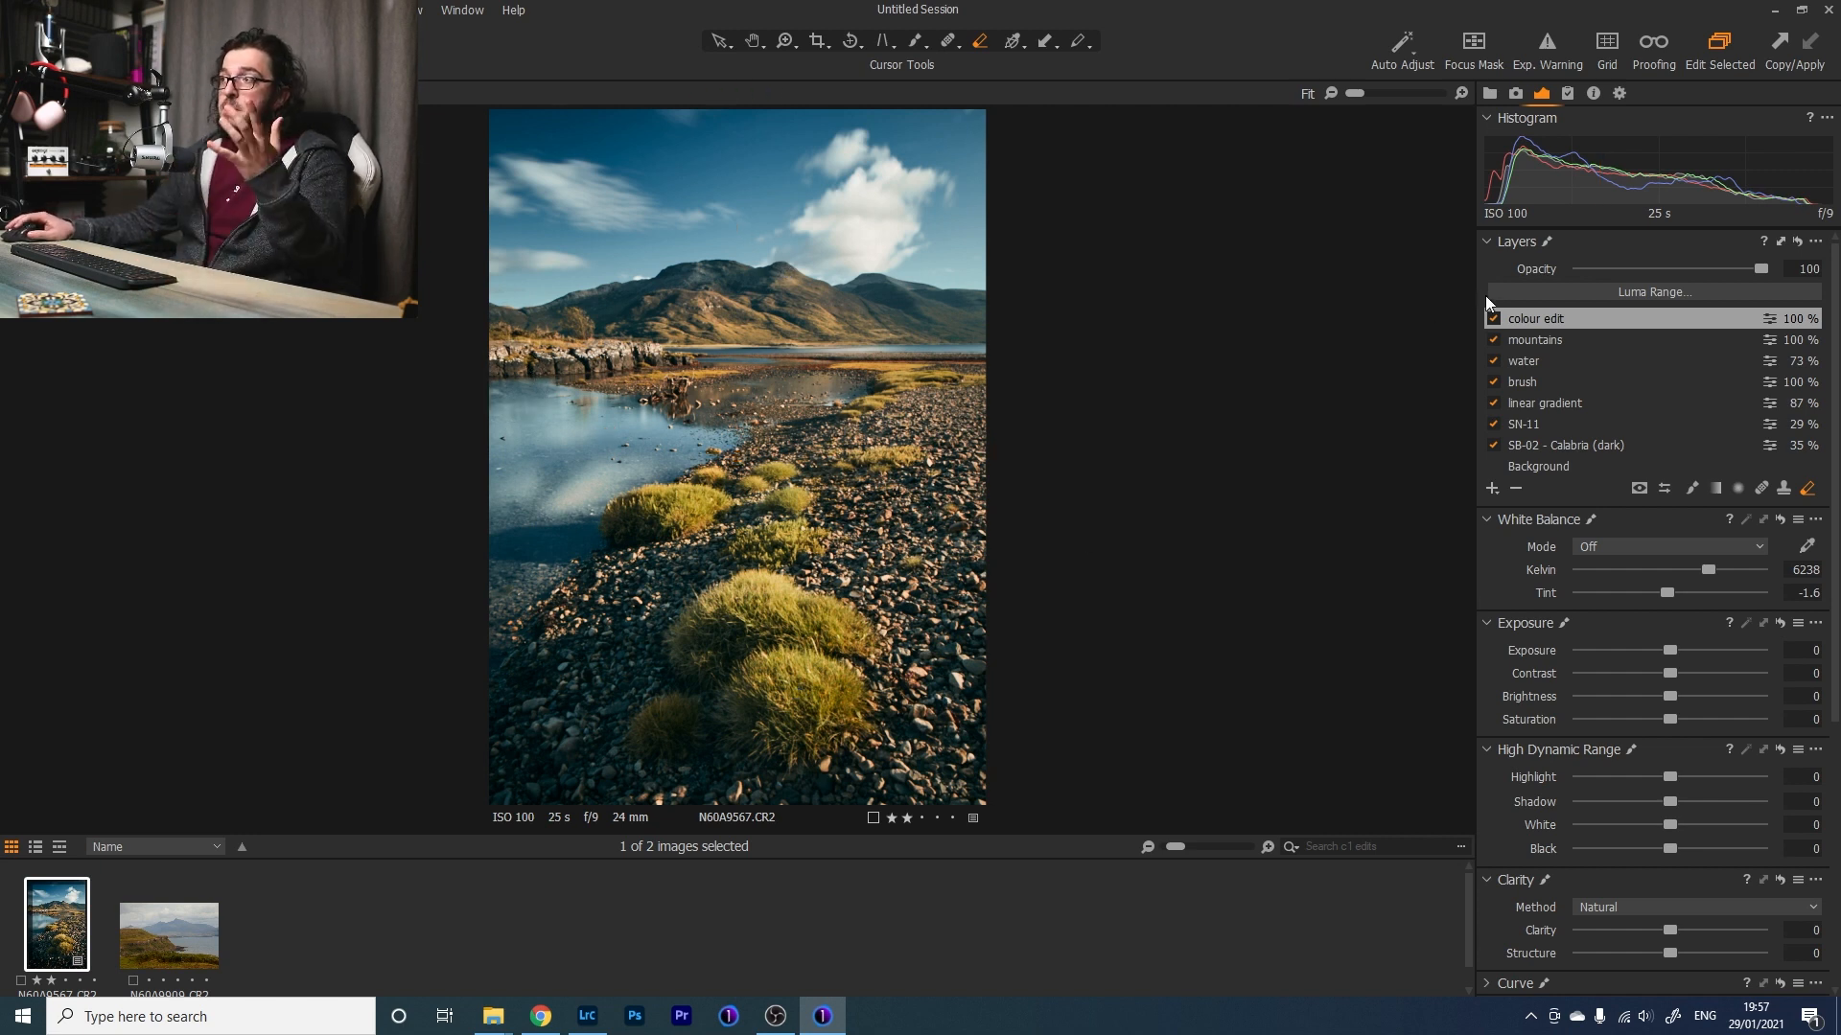
Compare the photo with and without the colour edit layer to check the effect after erasing the grass tufts.
click(1493, 319)
click(1494, 319)
click(1494, 319)
click(1493, 319)
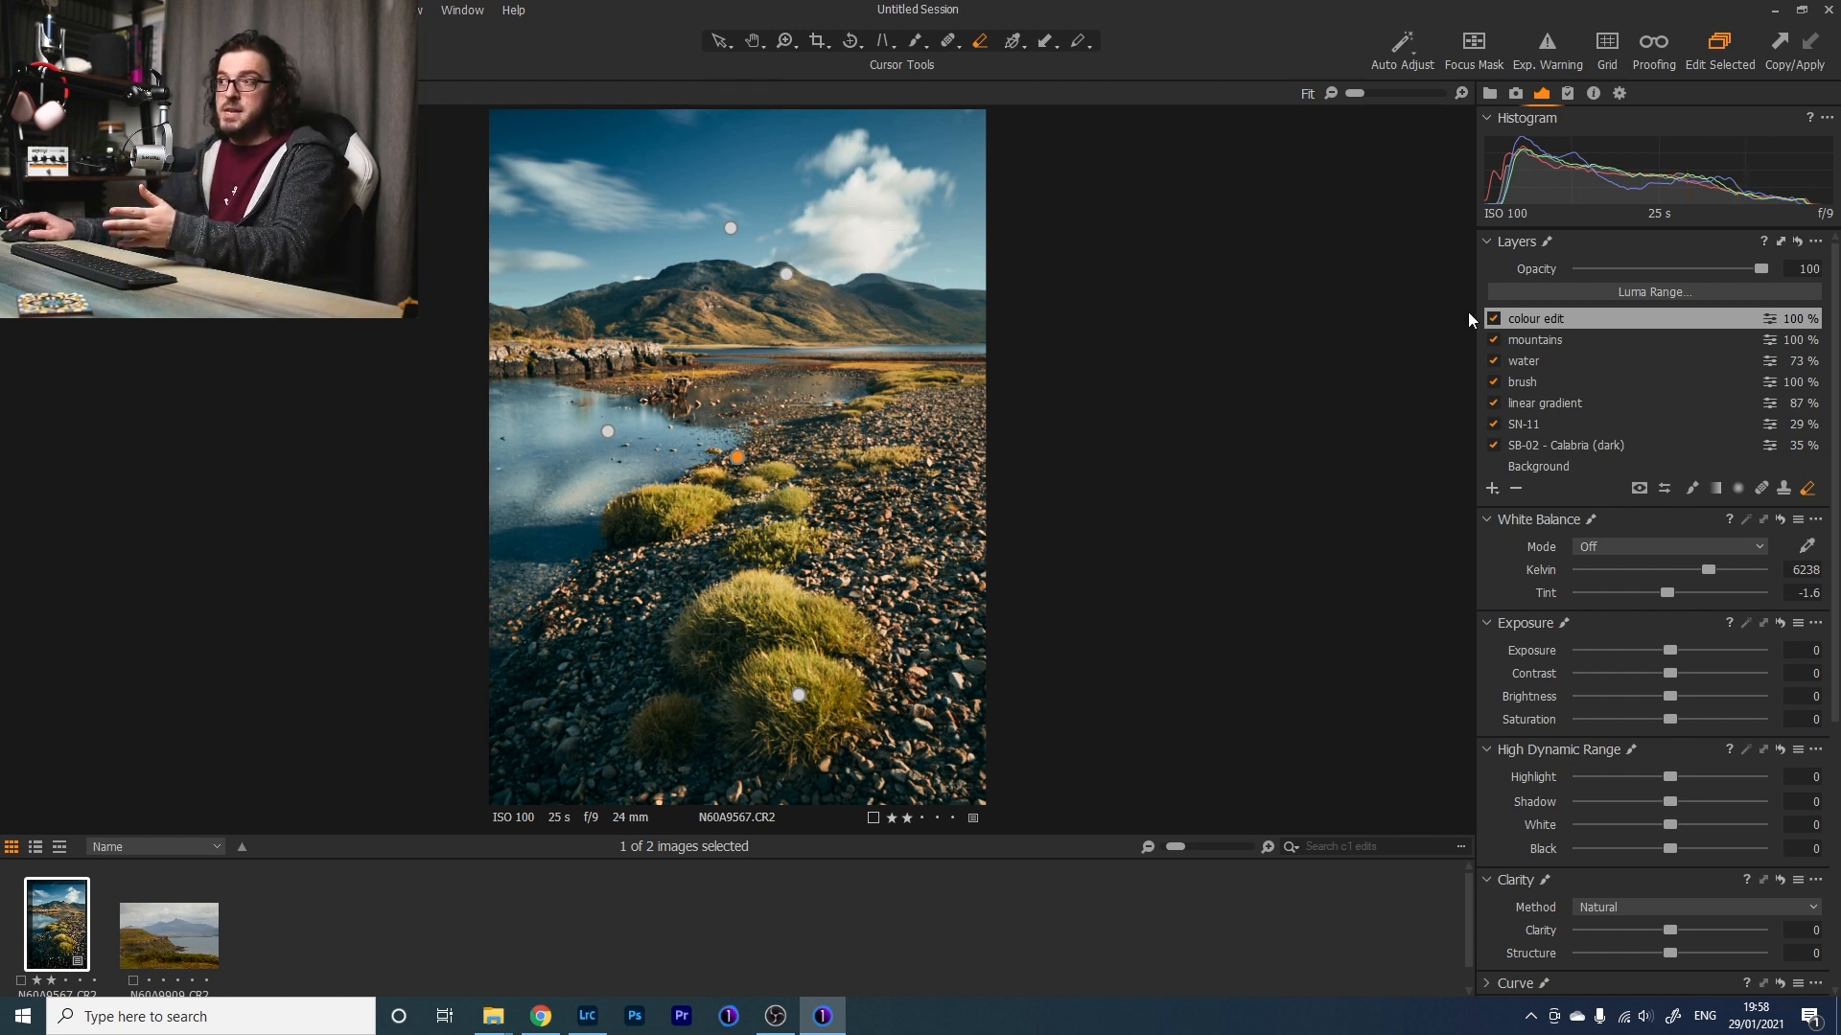
click(1495, 318)
click(1495, 318)
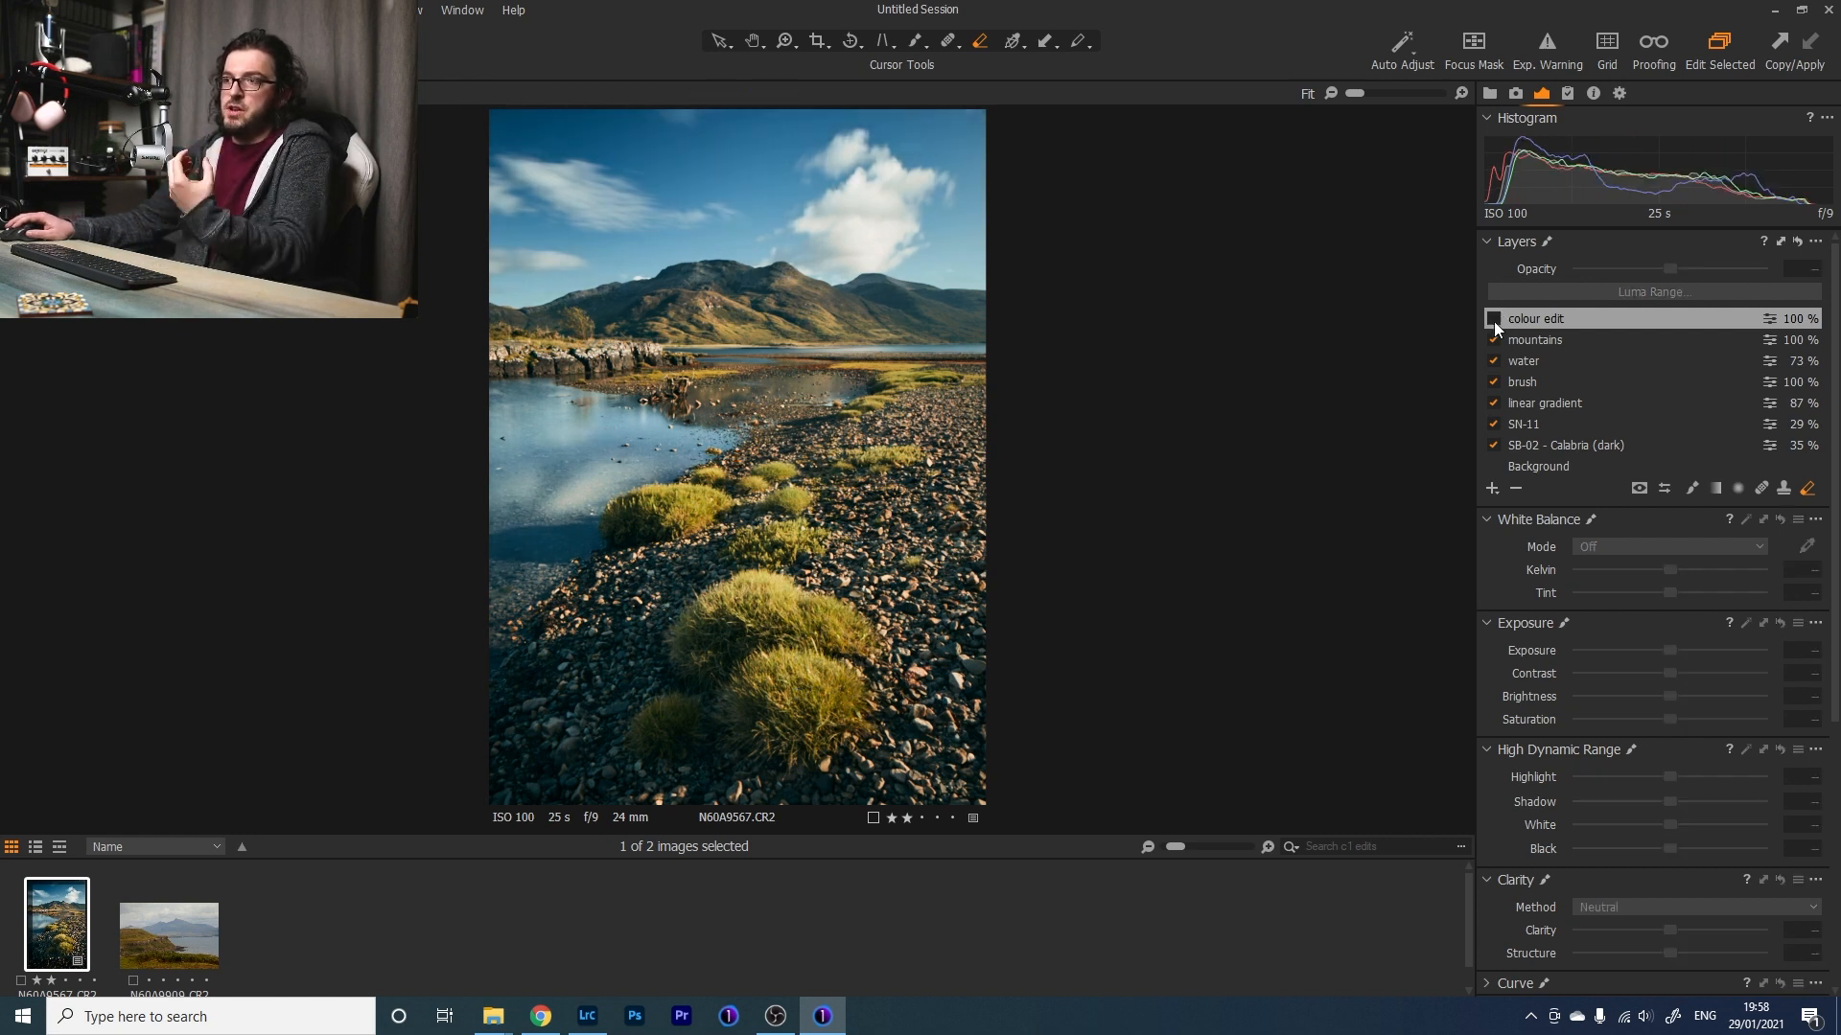
Inspect the stones and grass of the pebble shore up close with the colour edit layer switched off and on.
key(z)
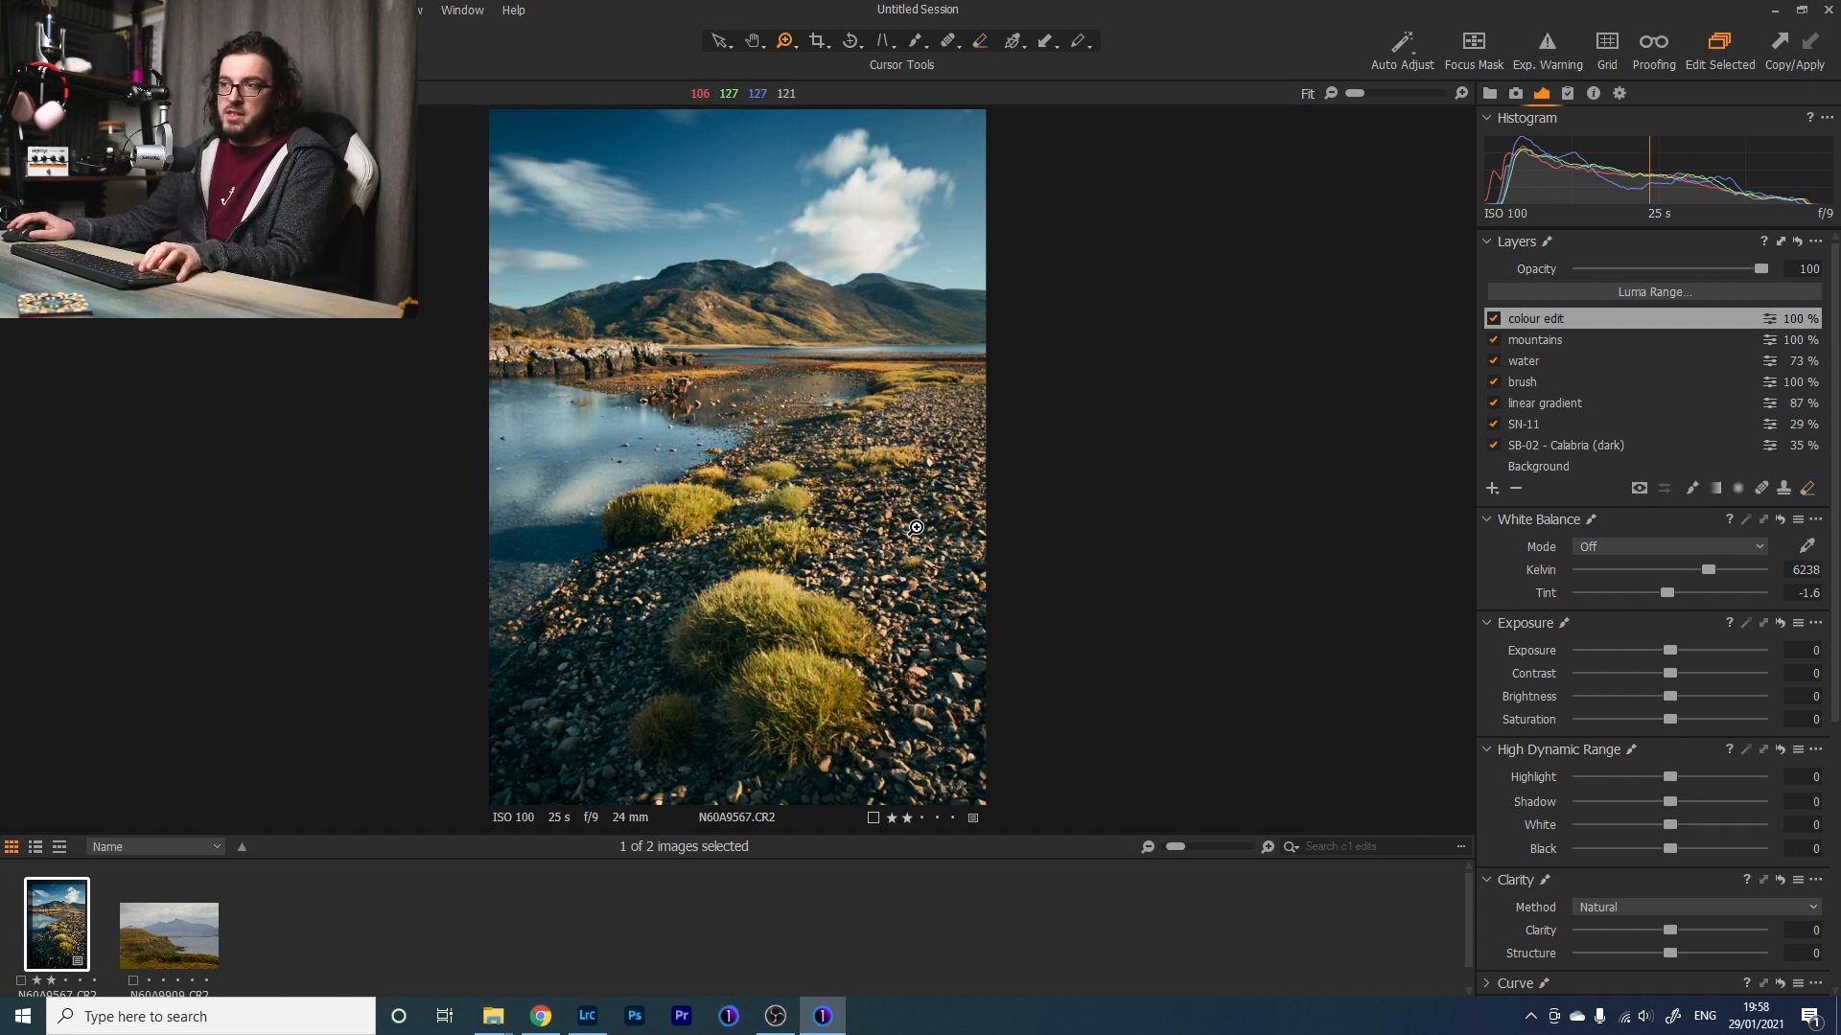
drag(981, 492, 978, 489)
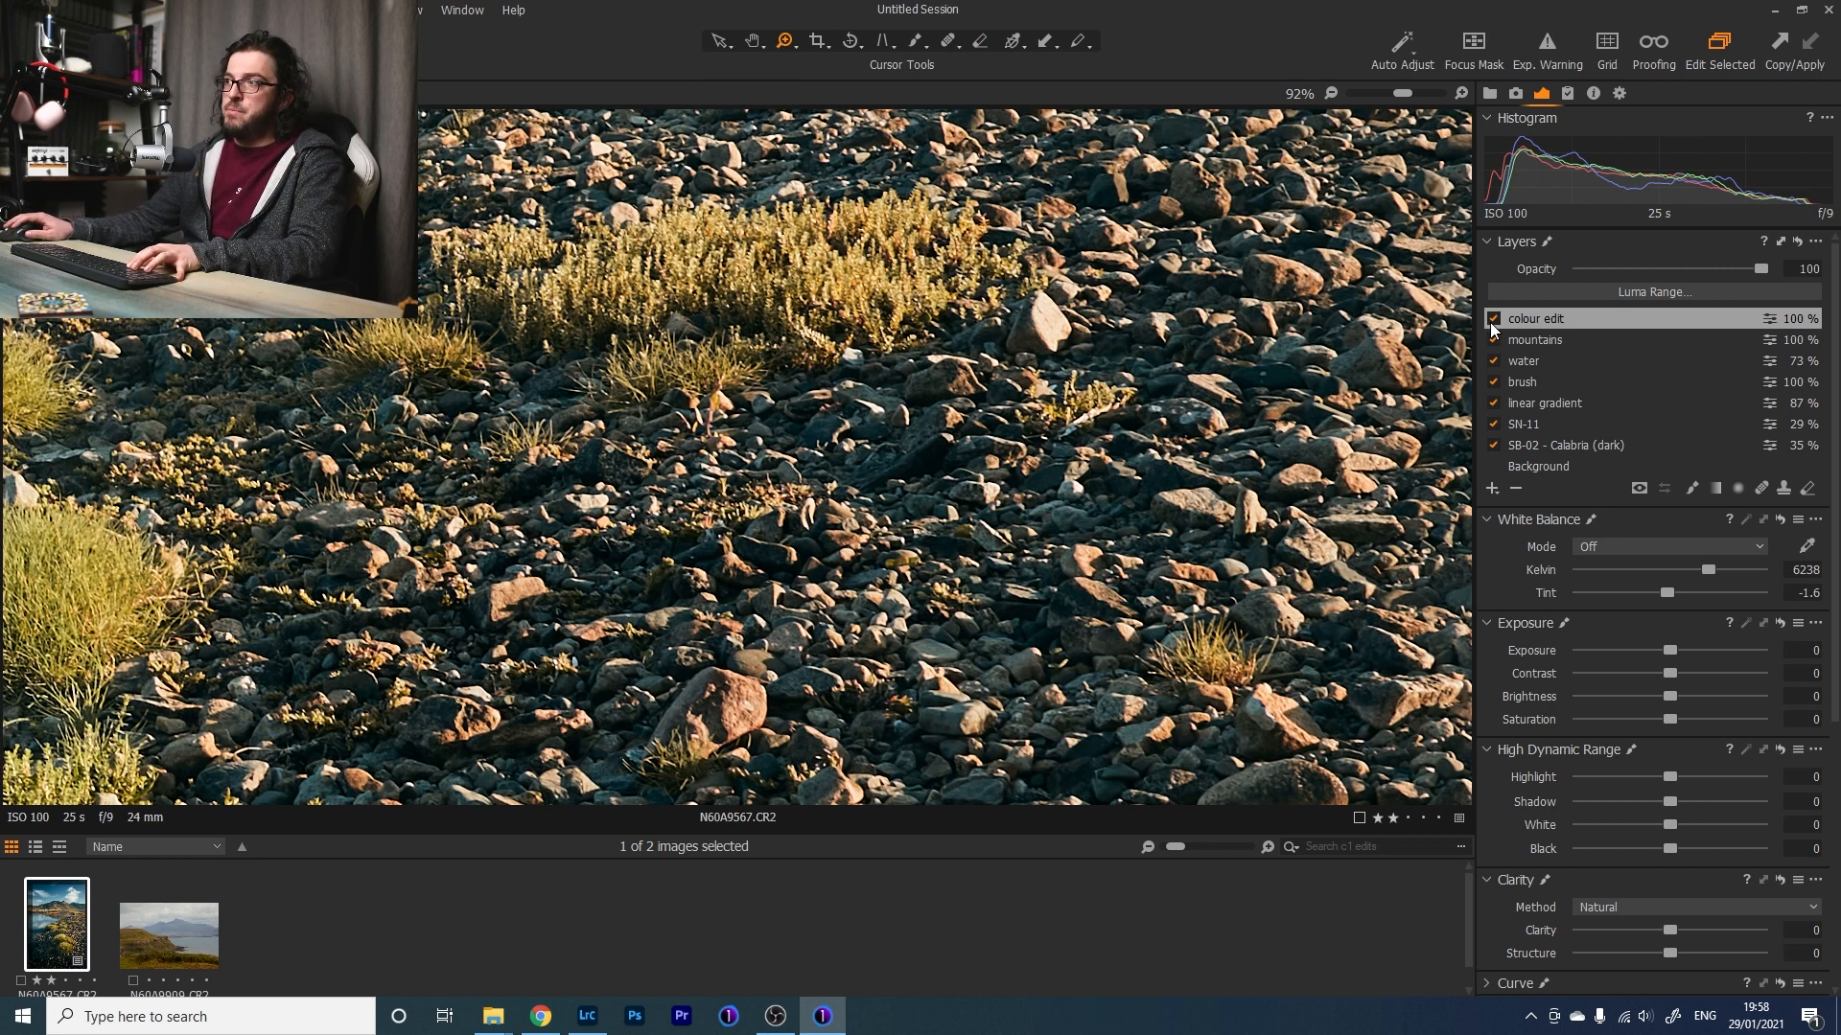
click(1494, 320)
click(1493, 319)
click(1493, 319)
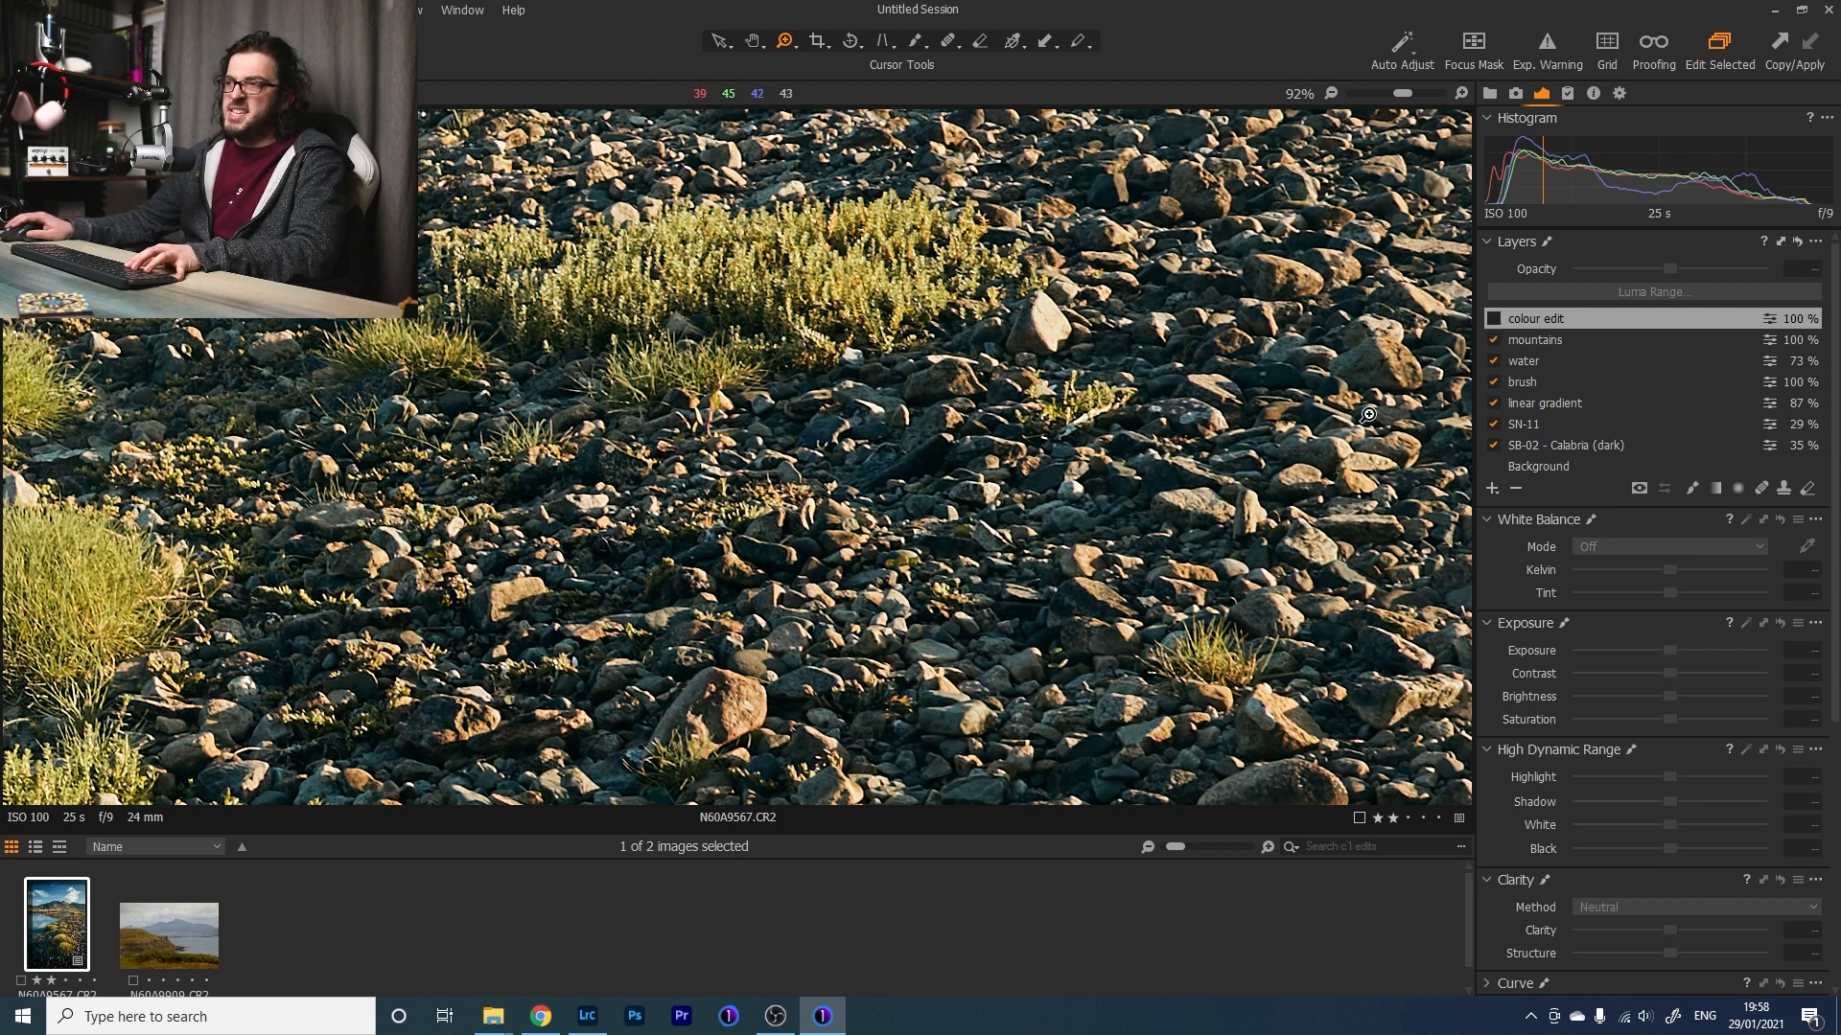
click(1497, 324)
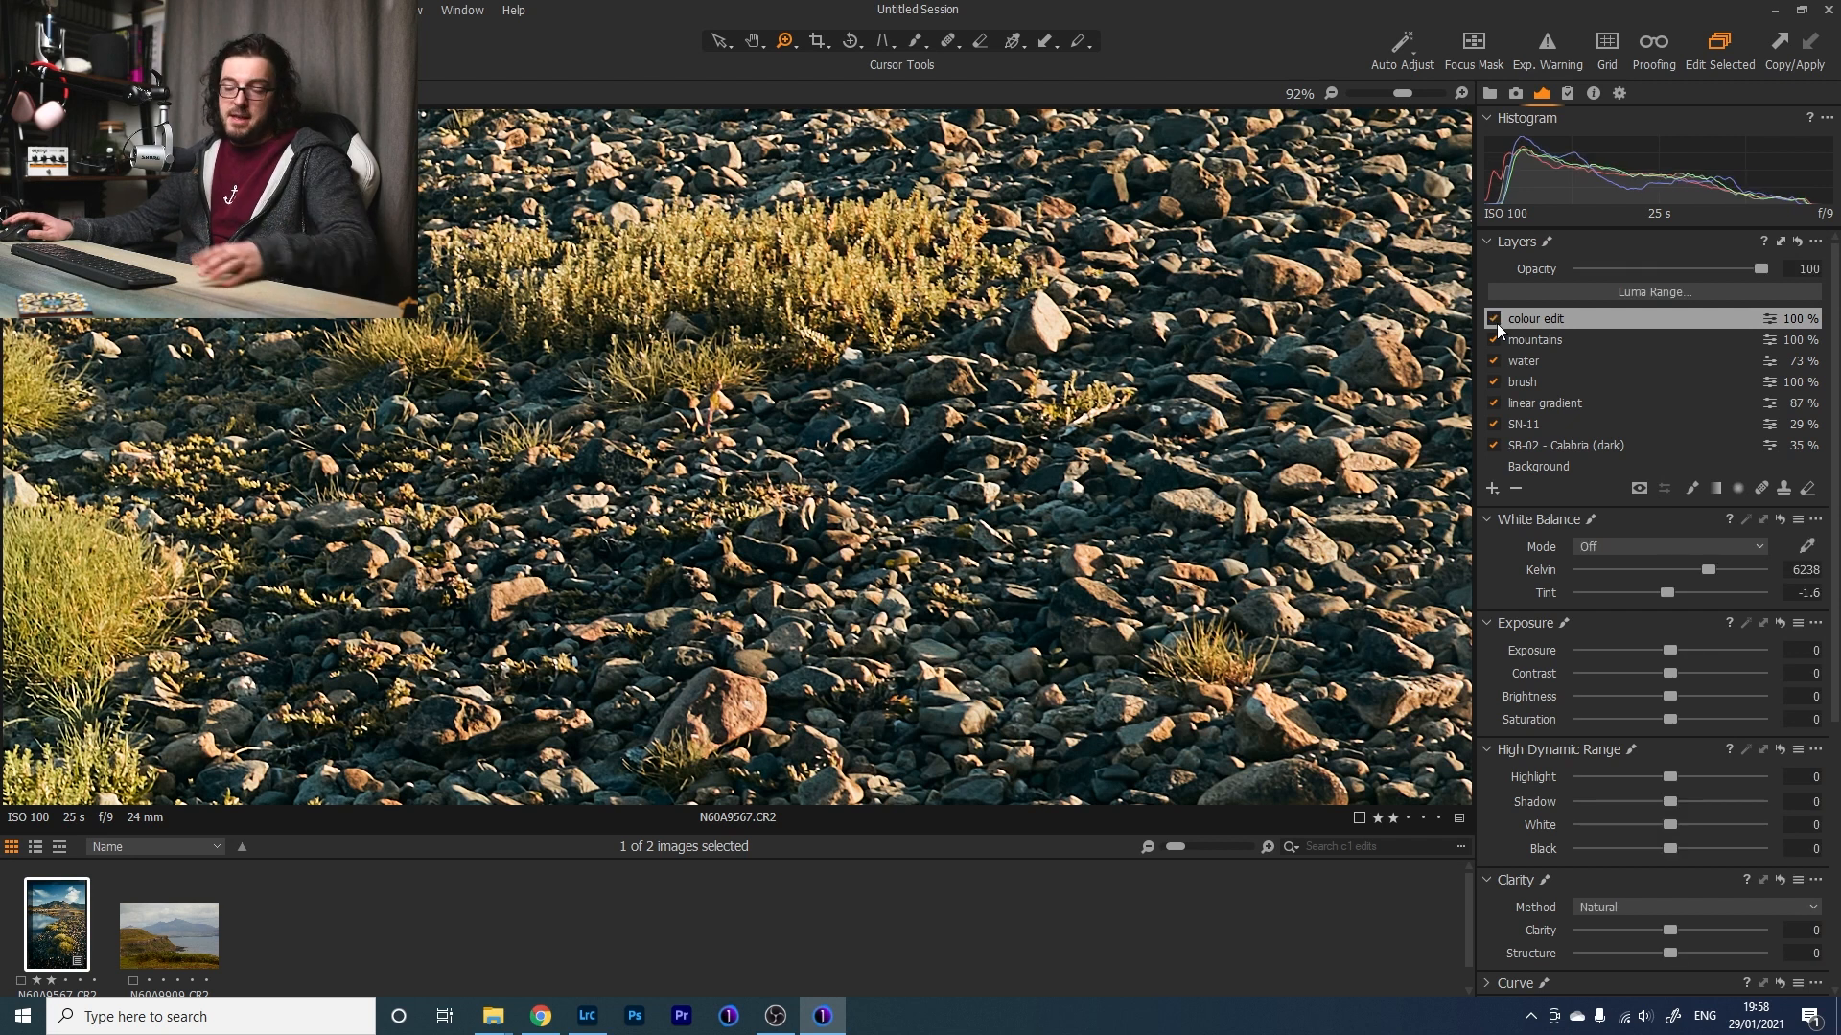
Compare the whole photo with the colour edit layer off and on, leaving the layer enabled.
click(1331, 93)
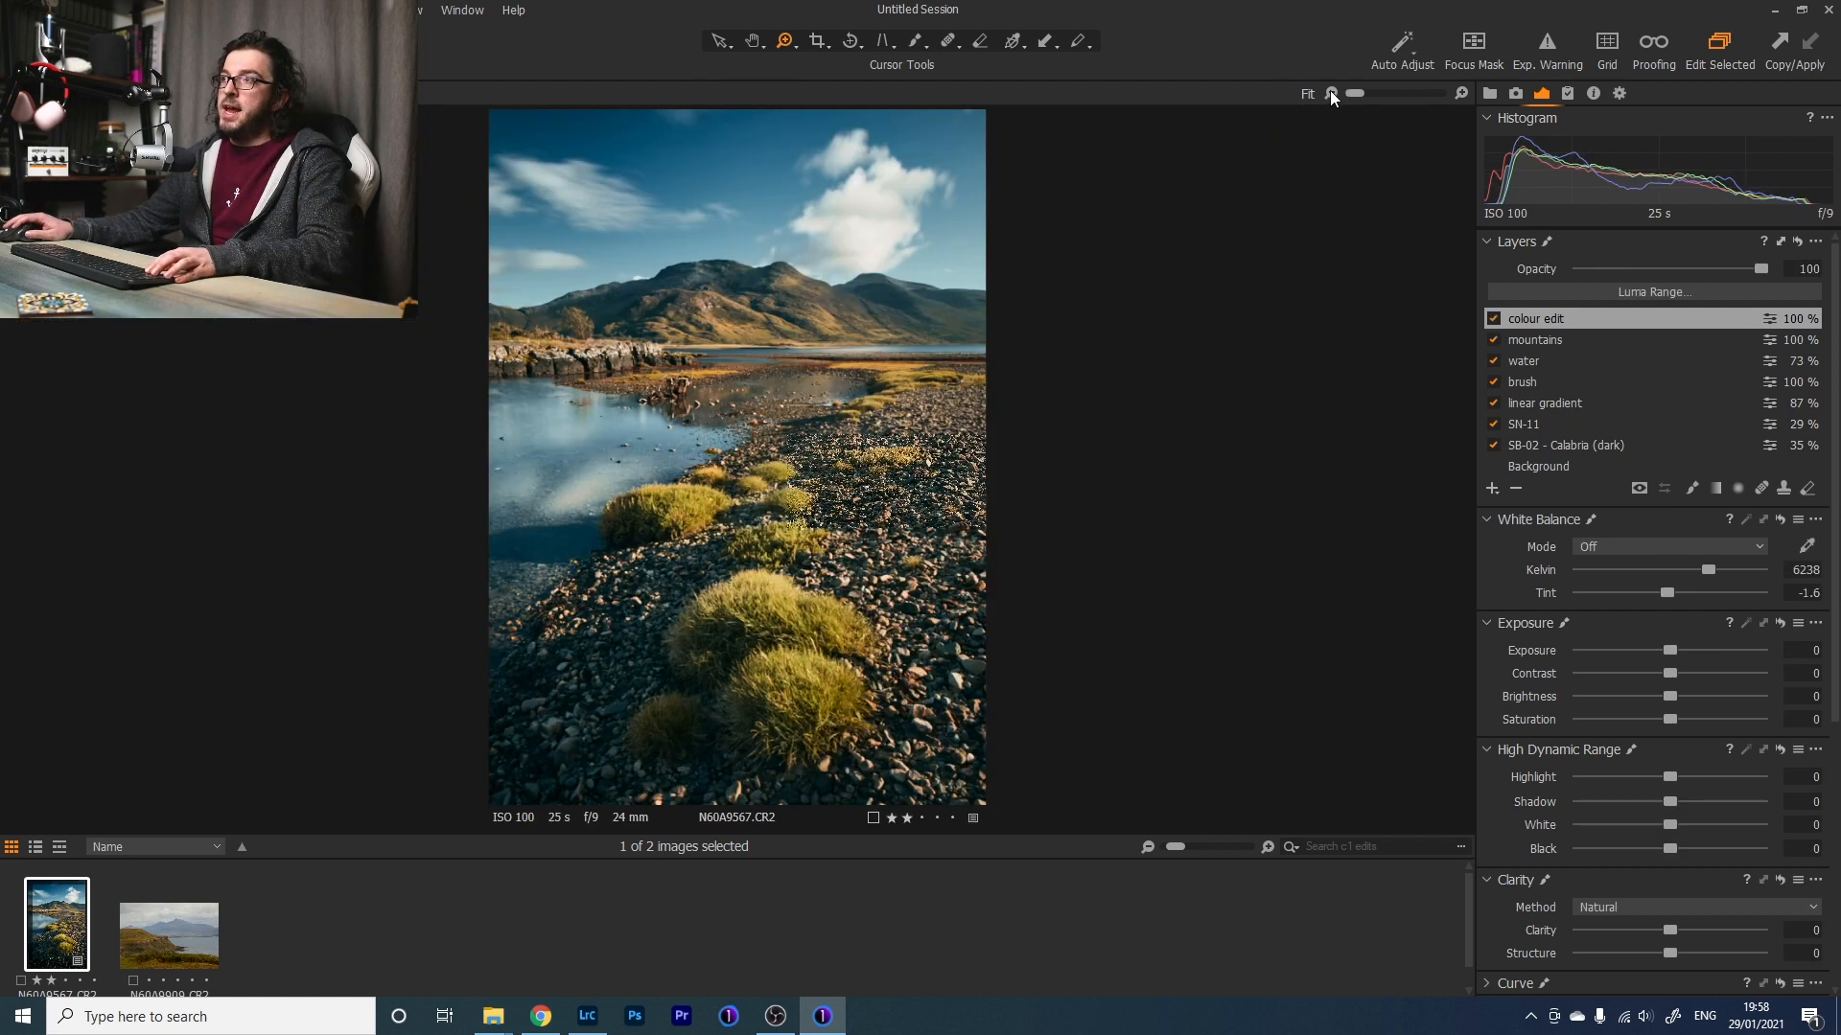
click(1497, 320)
click(1497, 320)
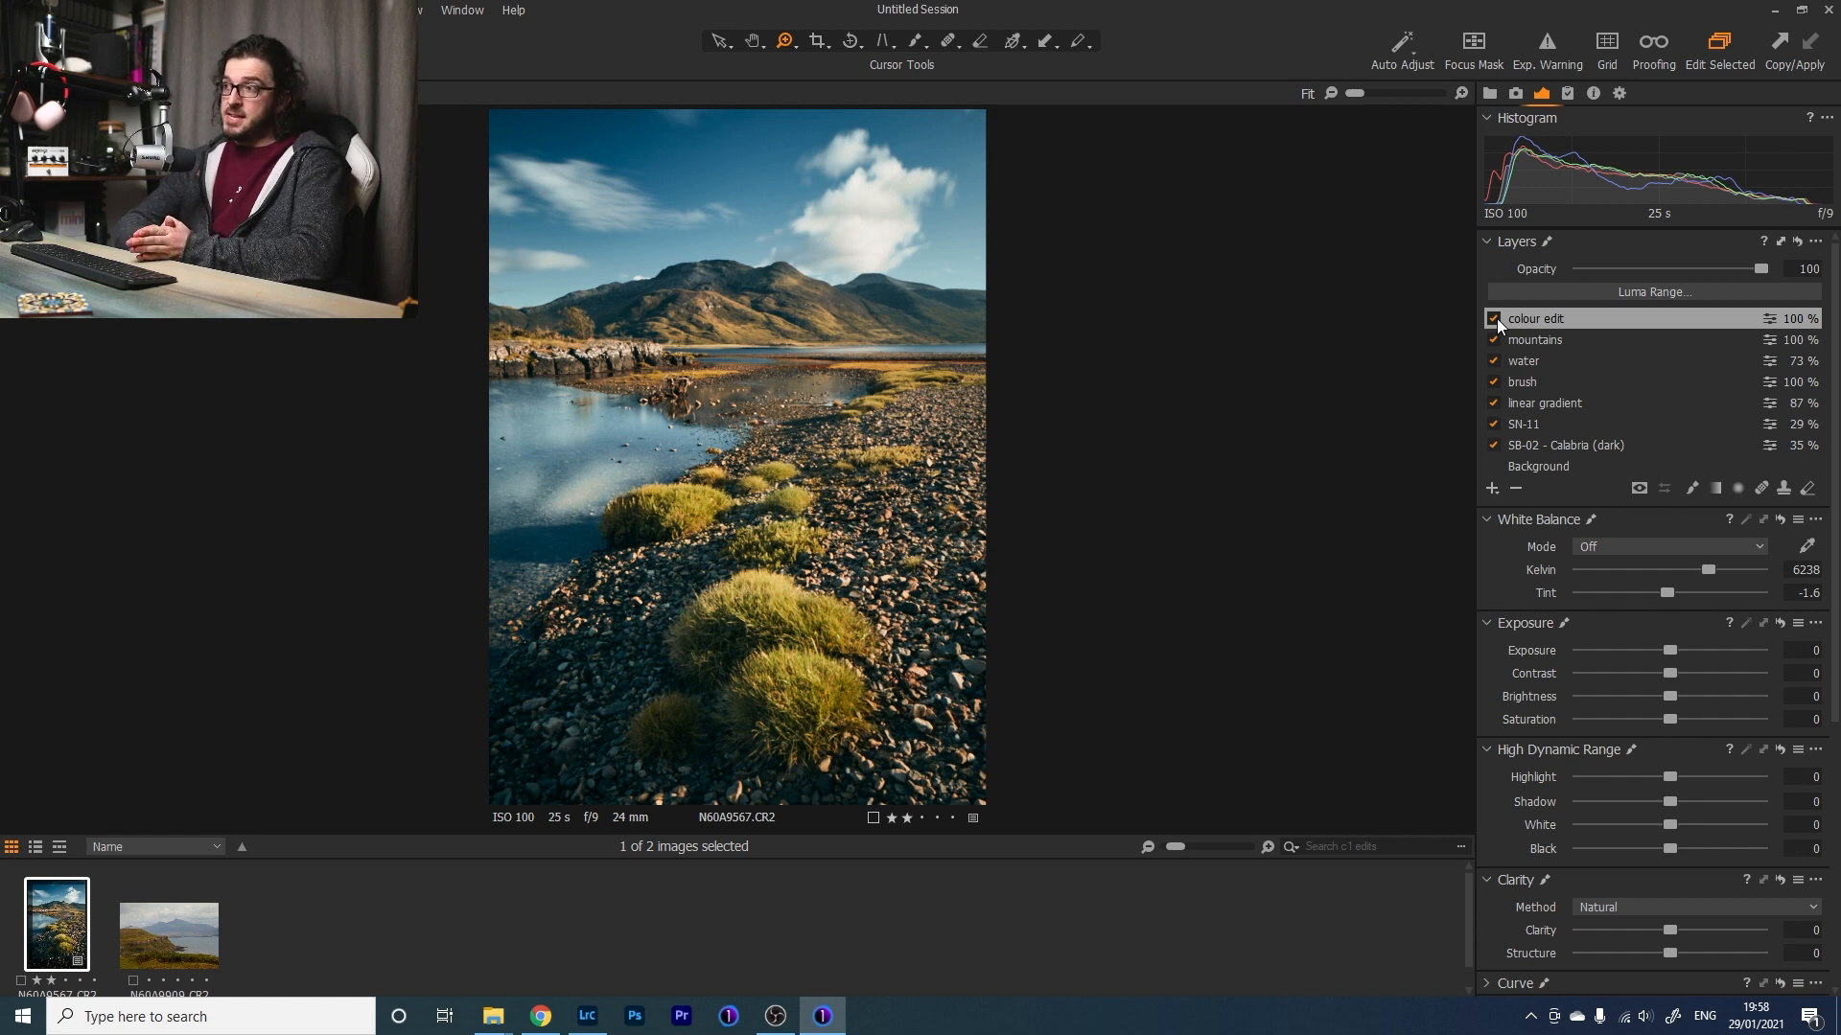
scroll(1676, 382, down, 1)
scroll(1674, 382, up, 1)
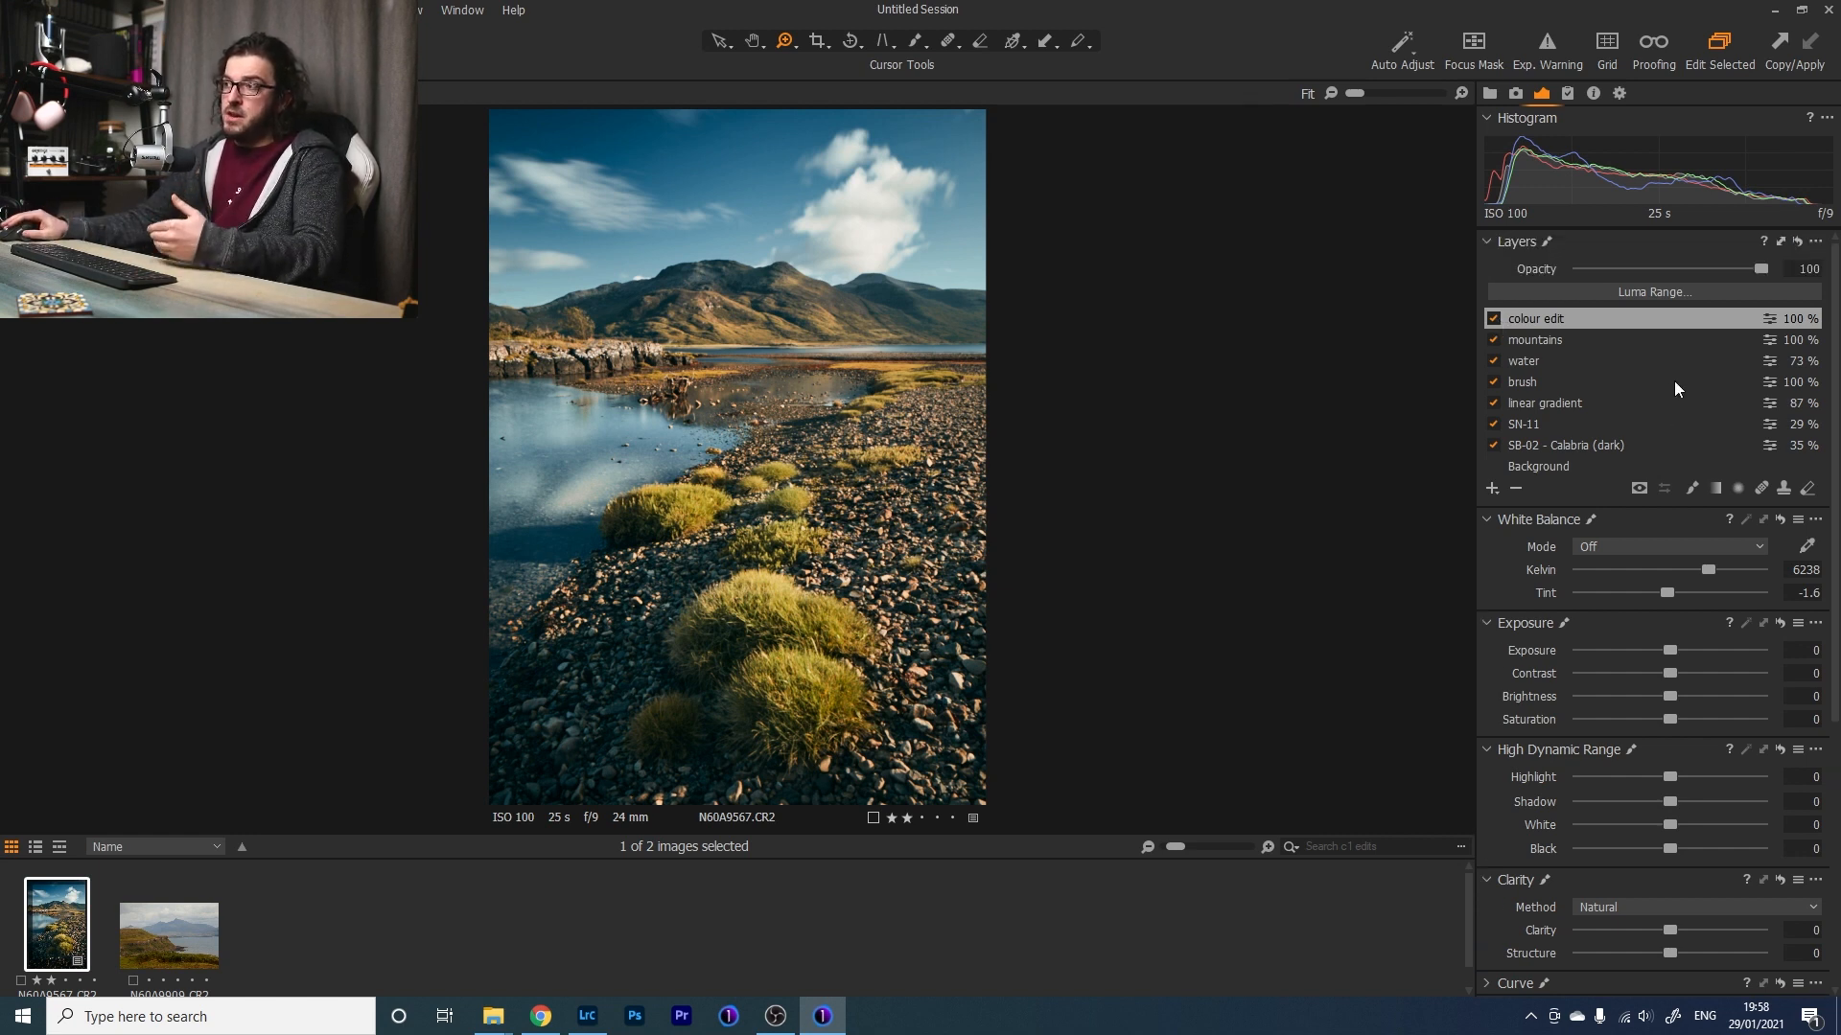